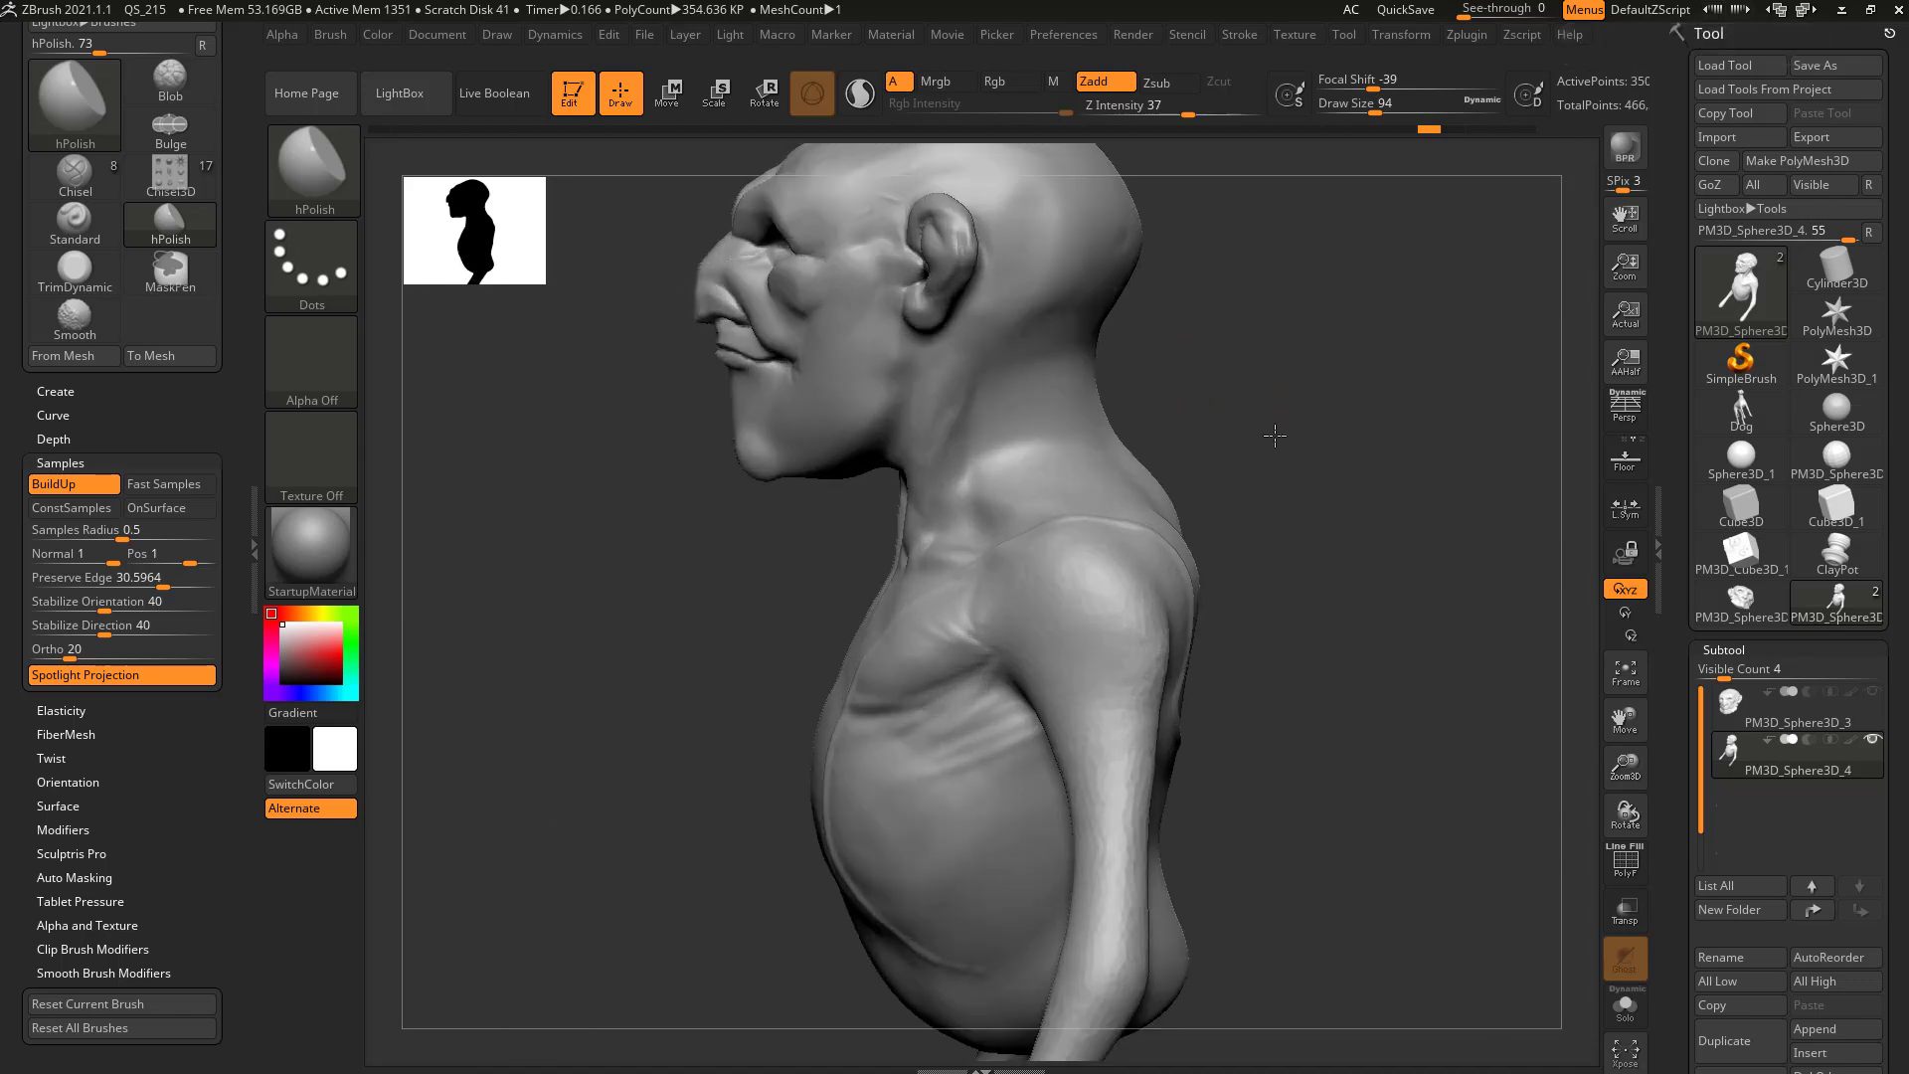
- Switch to the Standard brush with a draw size of 56
key(b)
key(s)
key(t)
key(s)
mouse_move(1135, 476)
alt+mouse_down()
mouse_move(1181, 470)
mouse_move(1191, 494)
alt+mouse_up()
key(s)
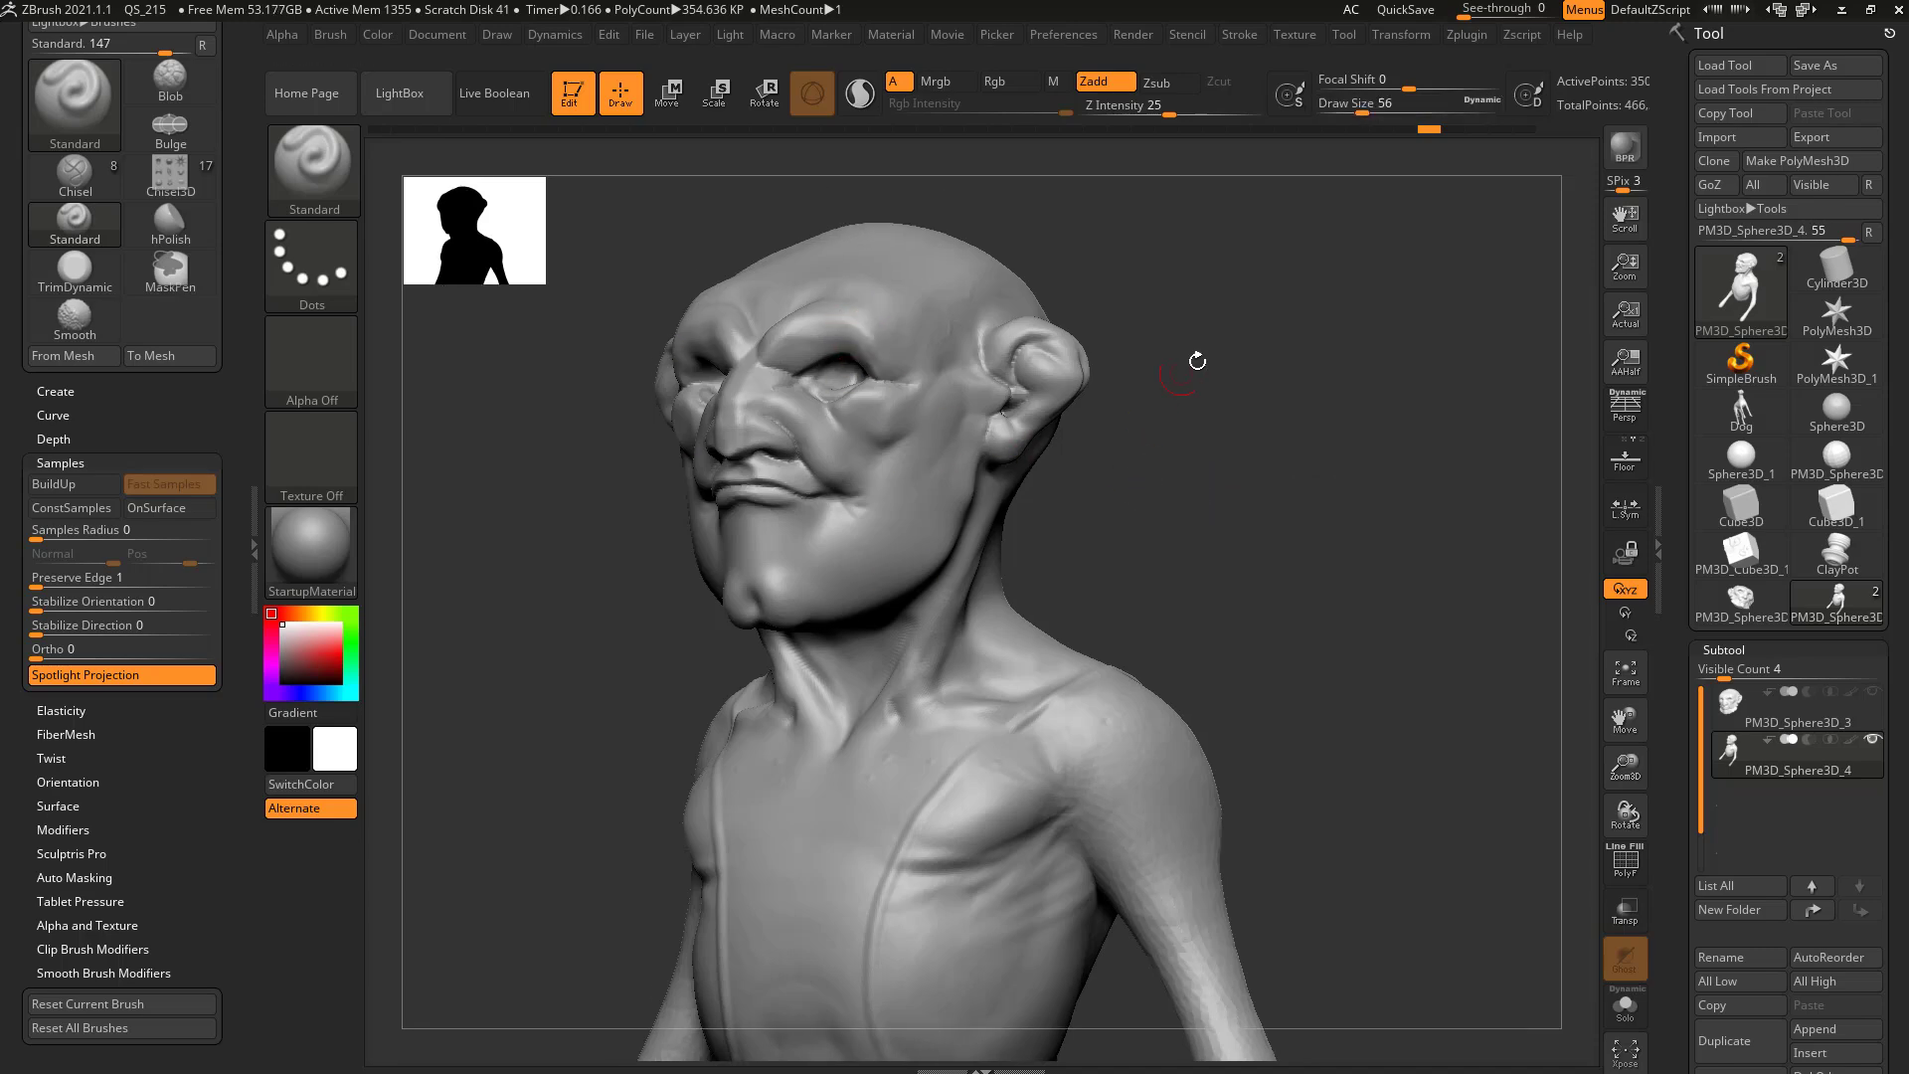
- Set the draw size to 33 and sculpt trial creases across the neck below the jaw
drag(1069, 502, 1149, 494)
mouse_move(1293, 513)
mouse_down()
mouse_move(1099, 517)
mouse_move(1117, 494)
mouse_up()
key(shift)
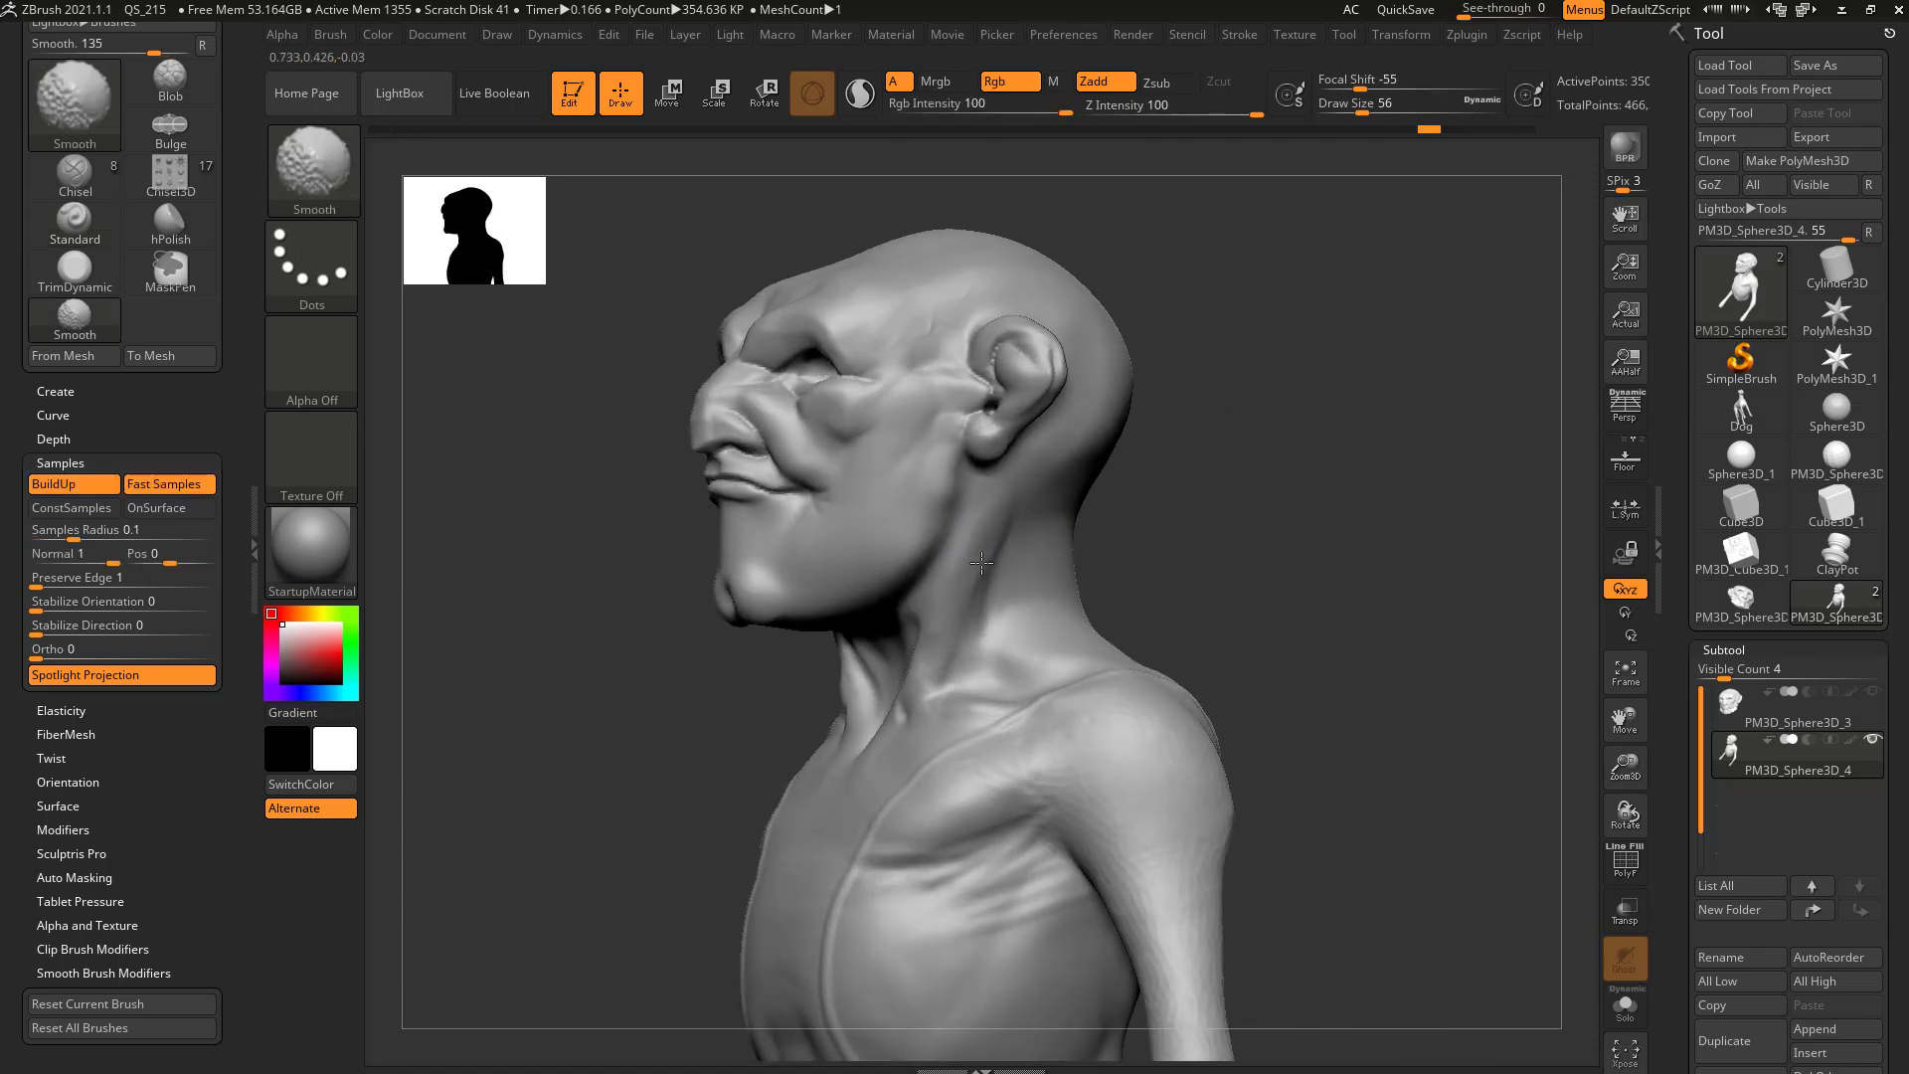
drag(1231, 451, 1196, 581)
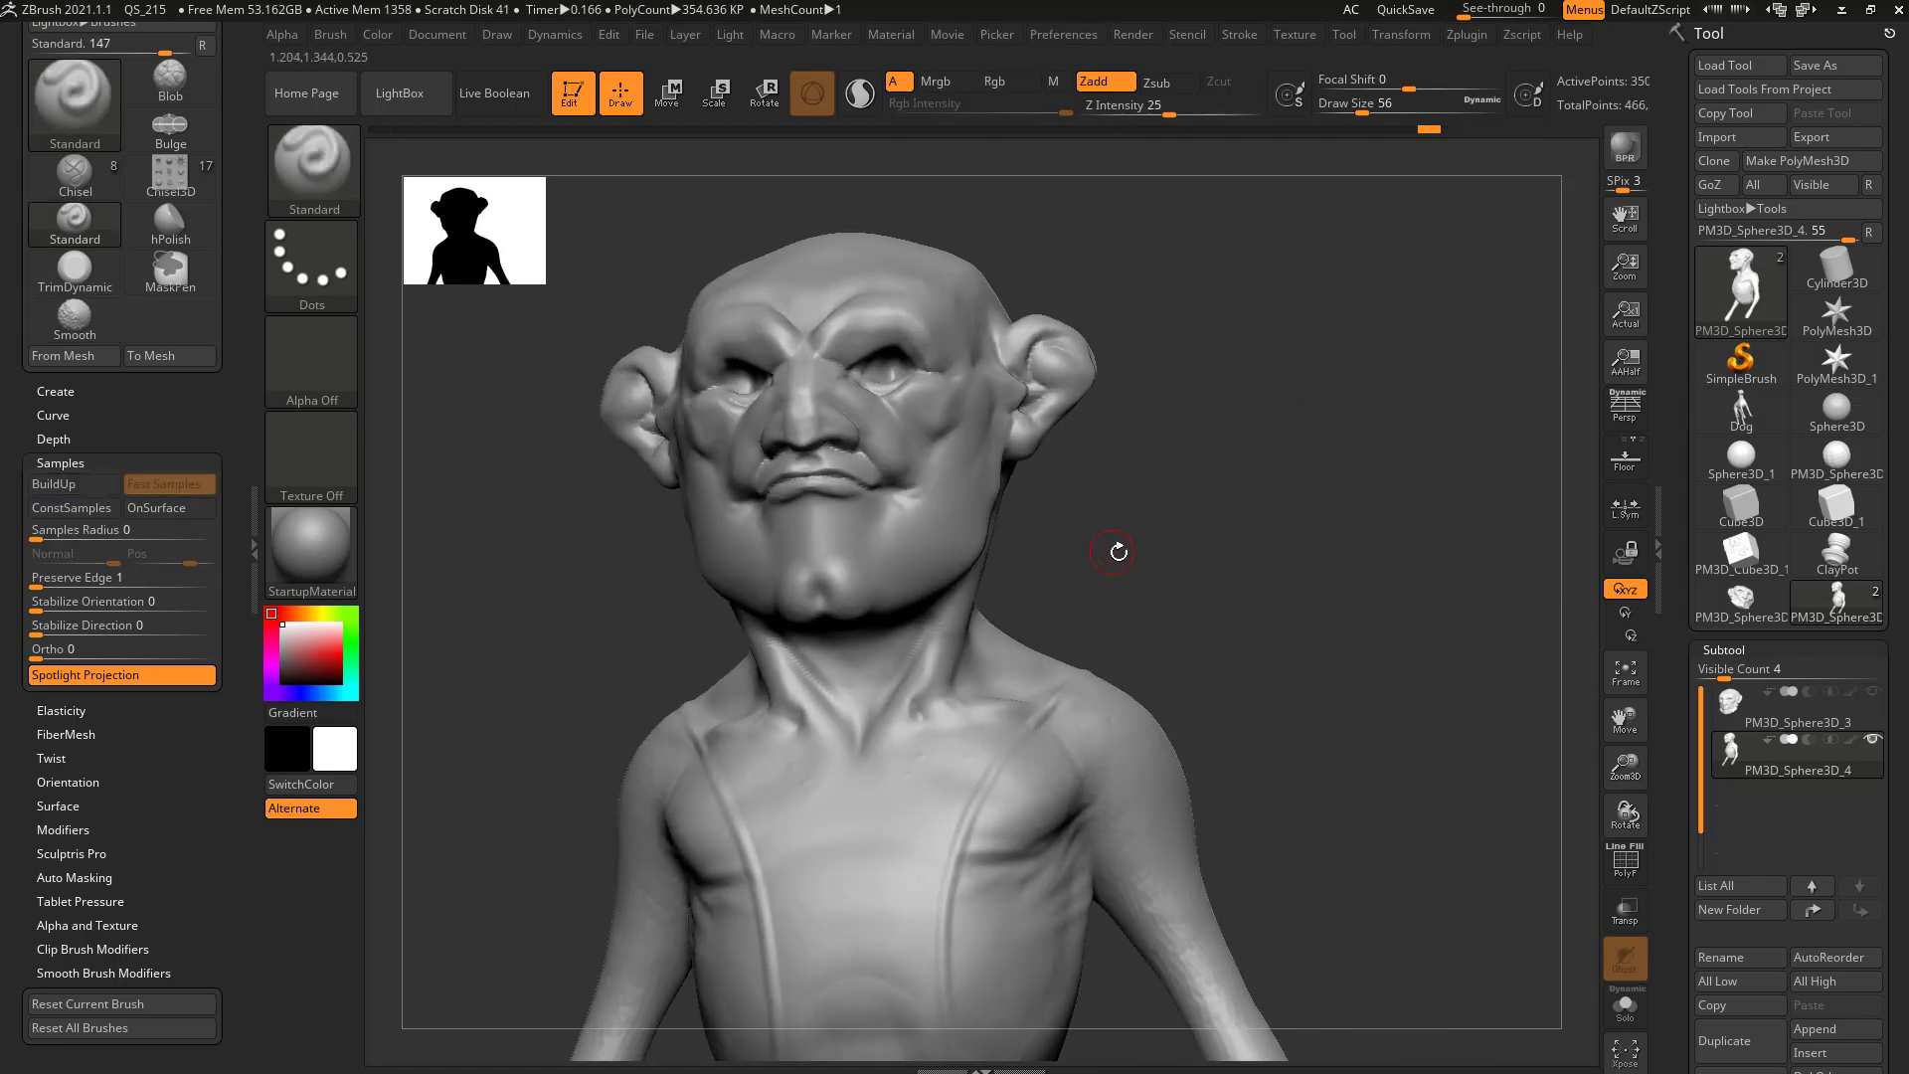
drag(1230, 491, 1068, 556)
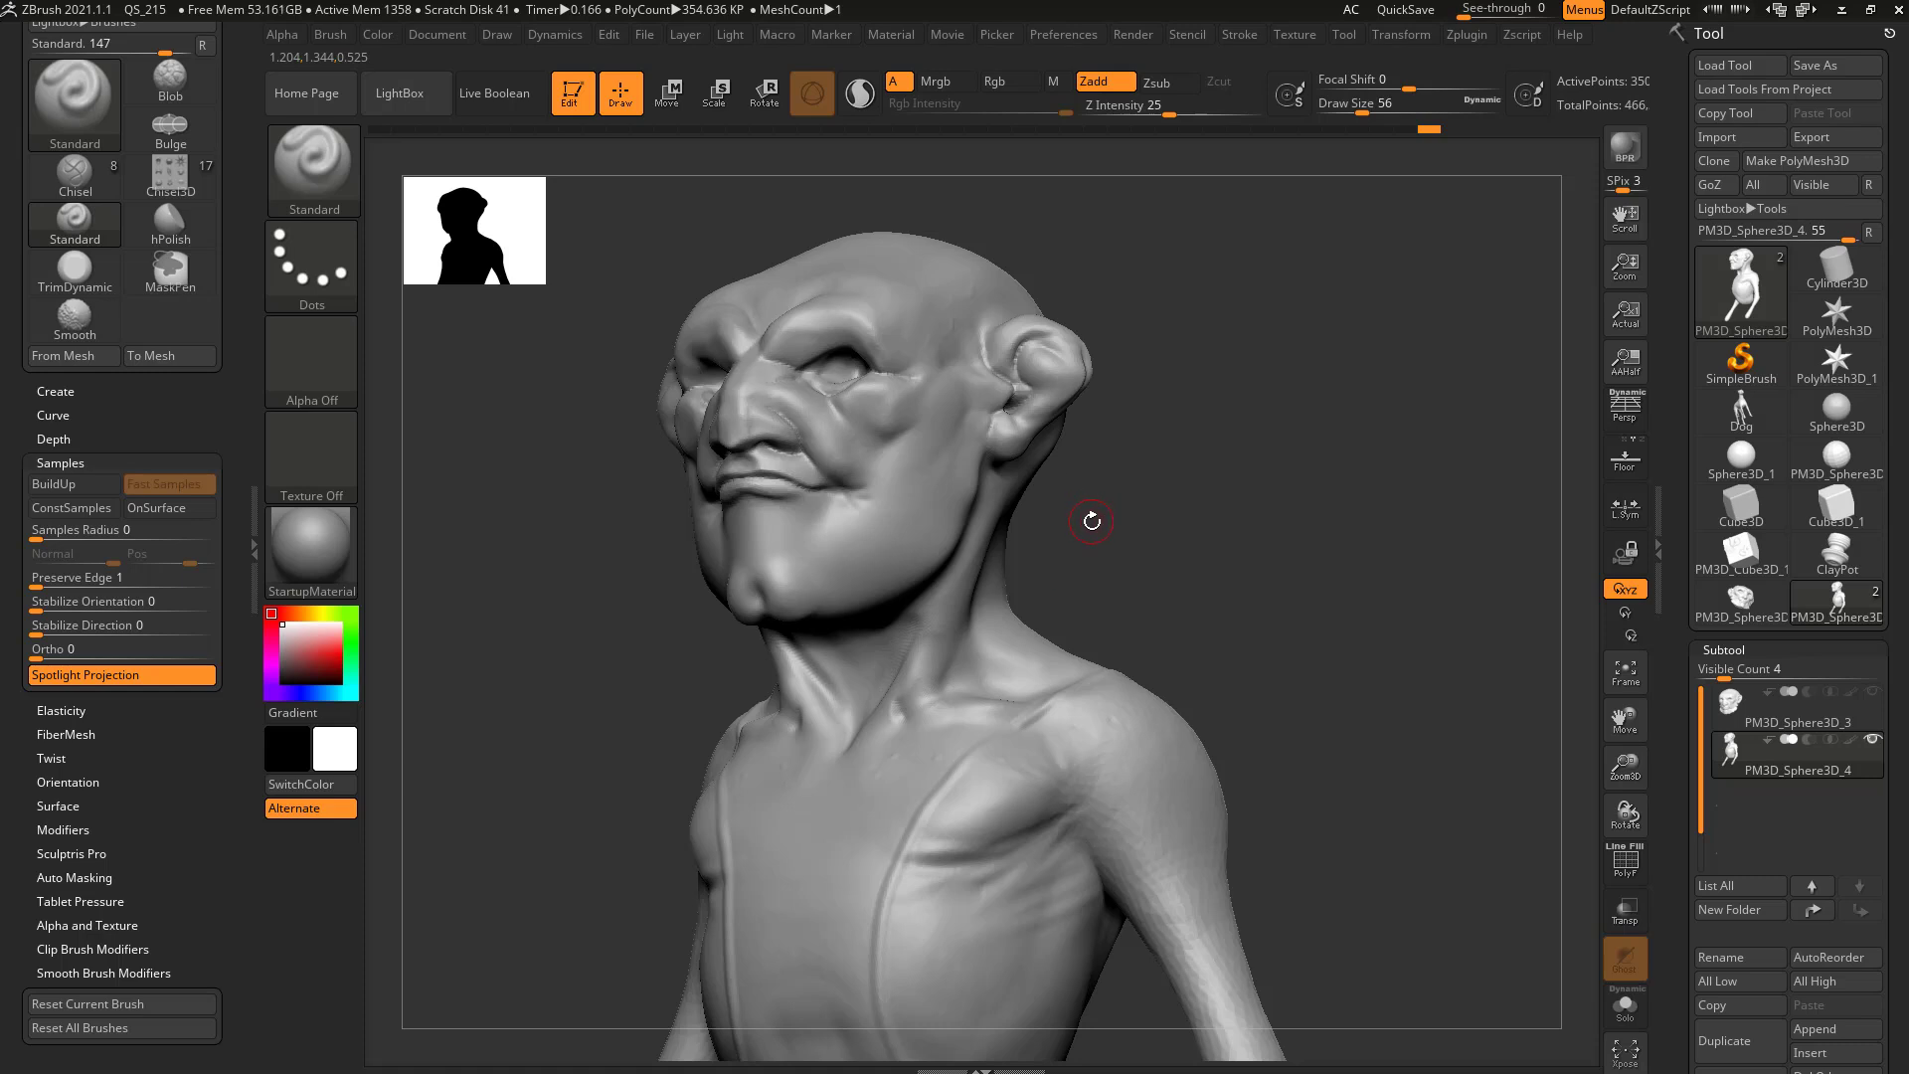
key(s)
drag(1121, 519, 1138, 494)
key(s)
drag(844, 637, 836, 637)
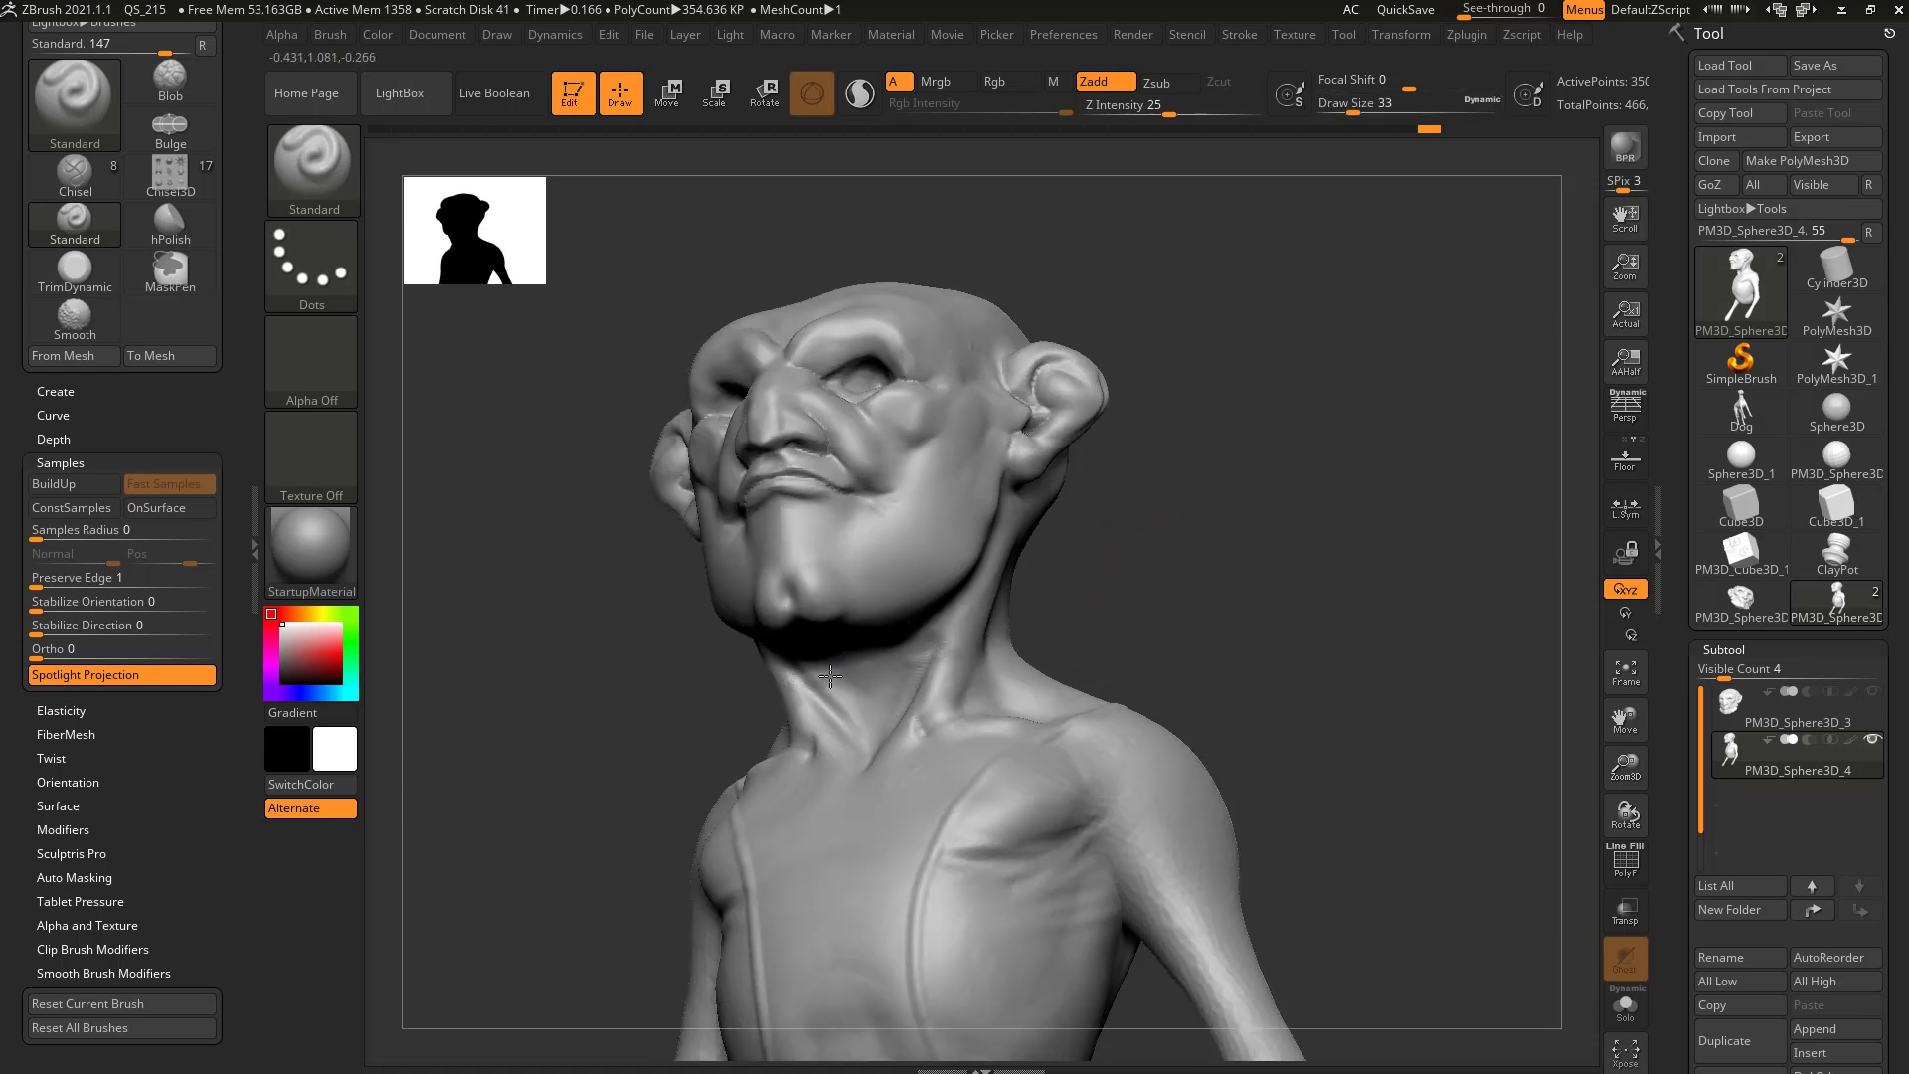
drag(1322, 542, 1229, 579)
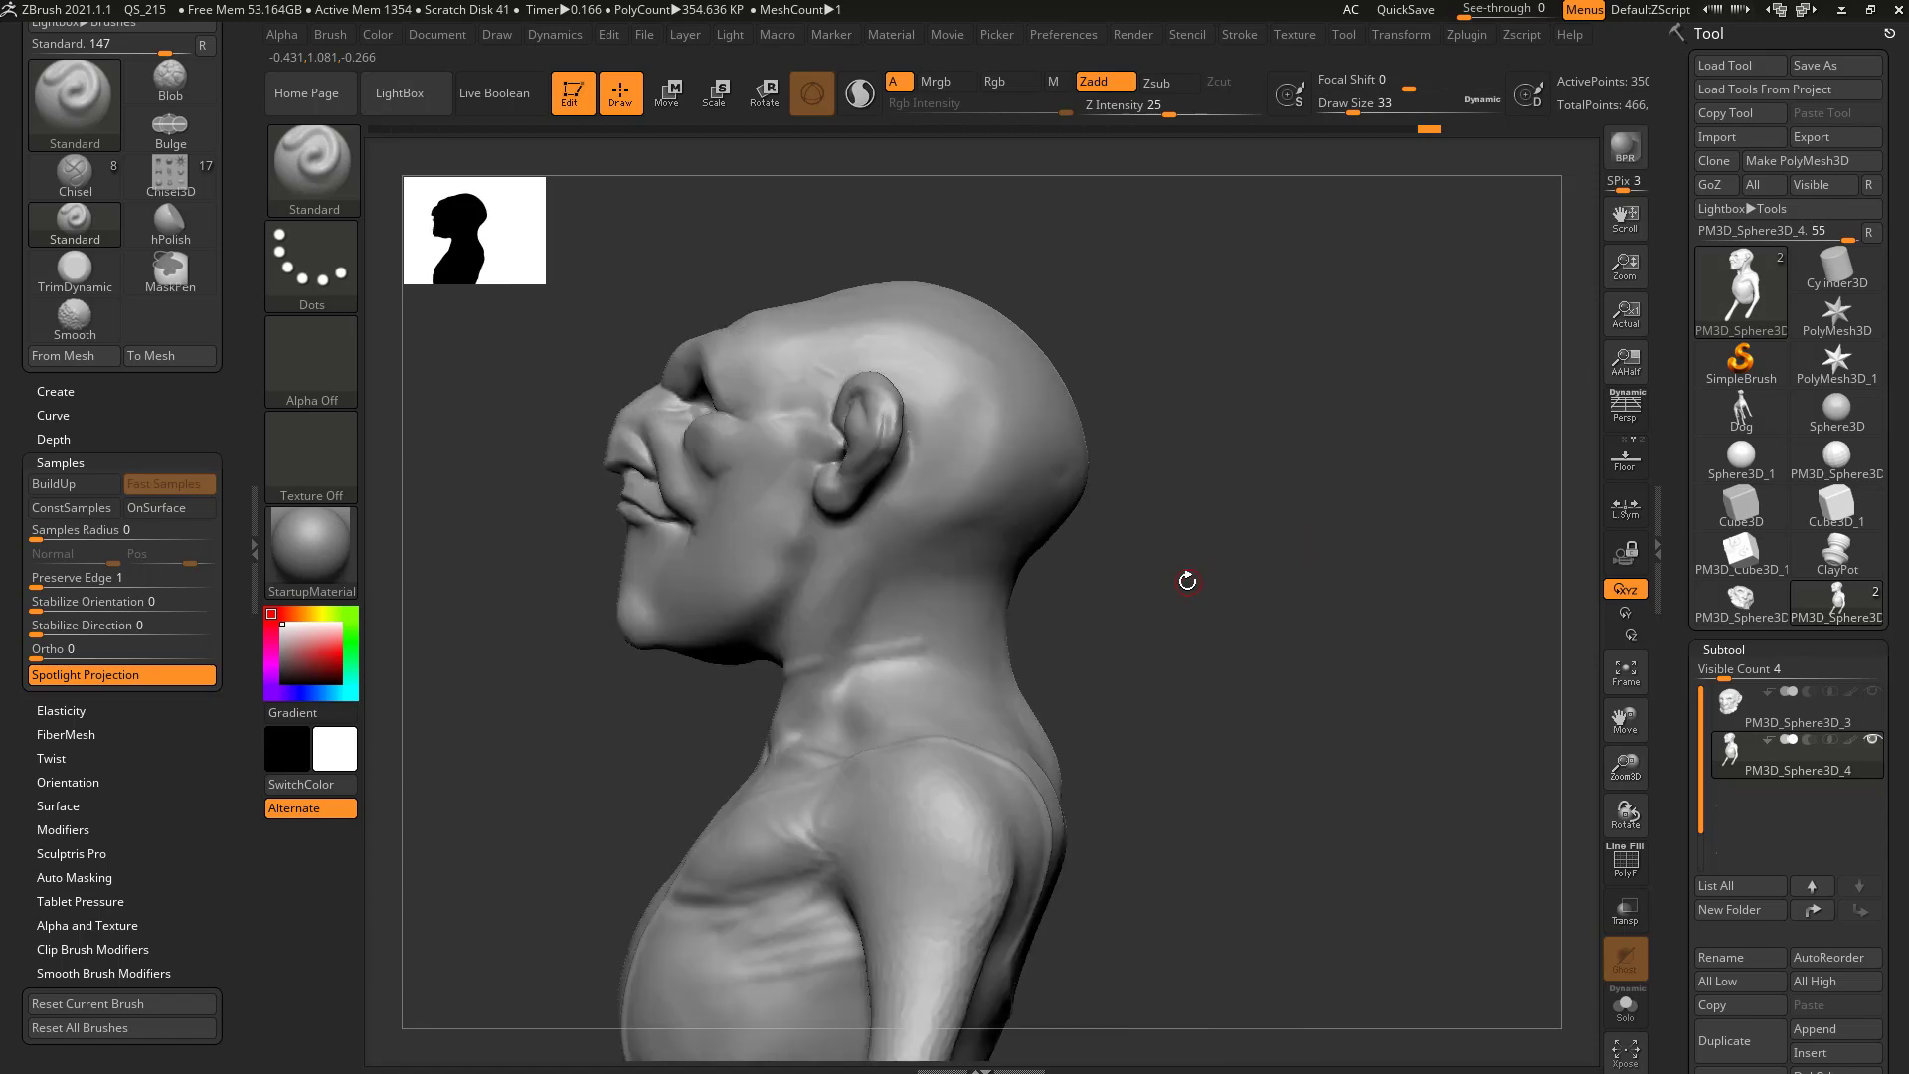
- Undo the neck creases and set the Standard brush to LazyRadius 41 and Z Intensity 33
drag(226, 286, 226, 366)
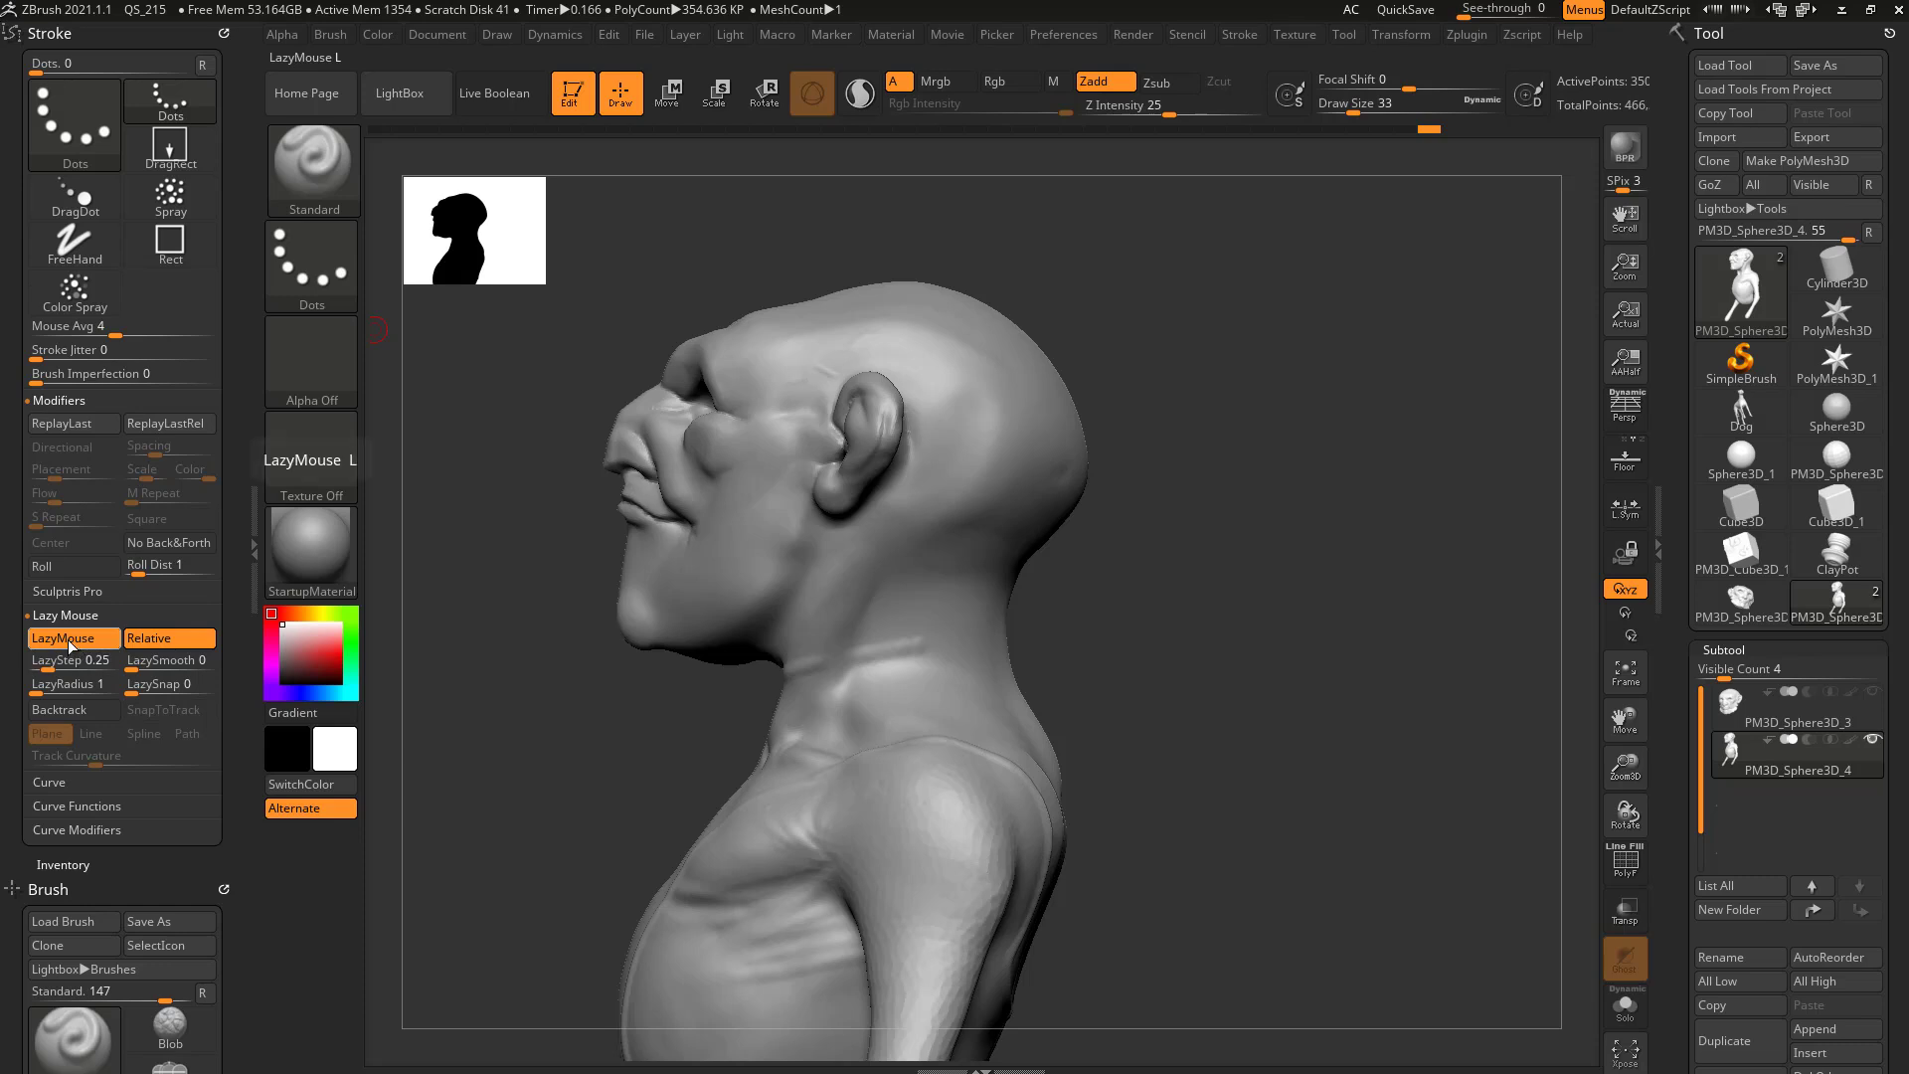
key(ctrl)
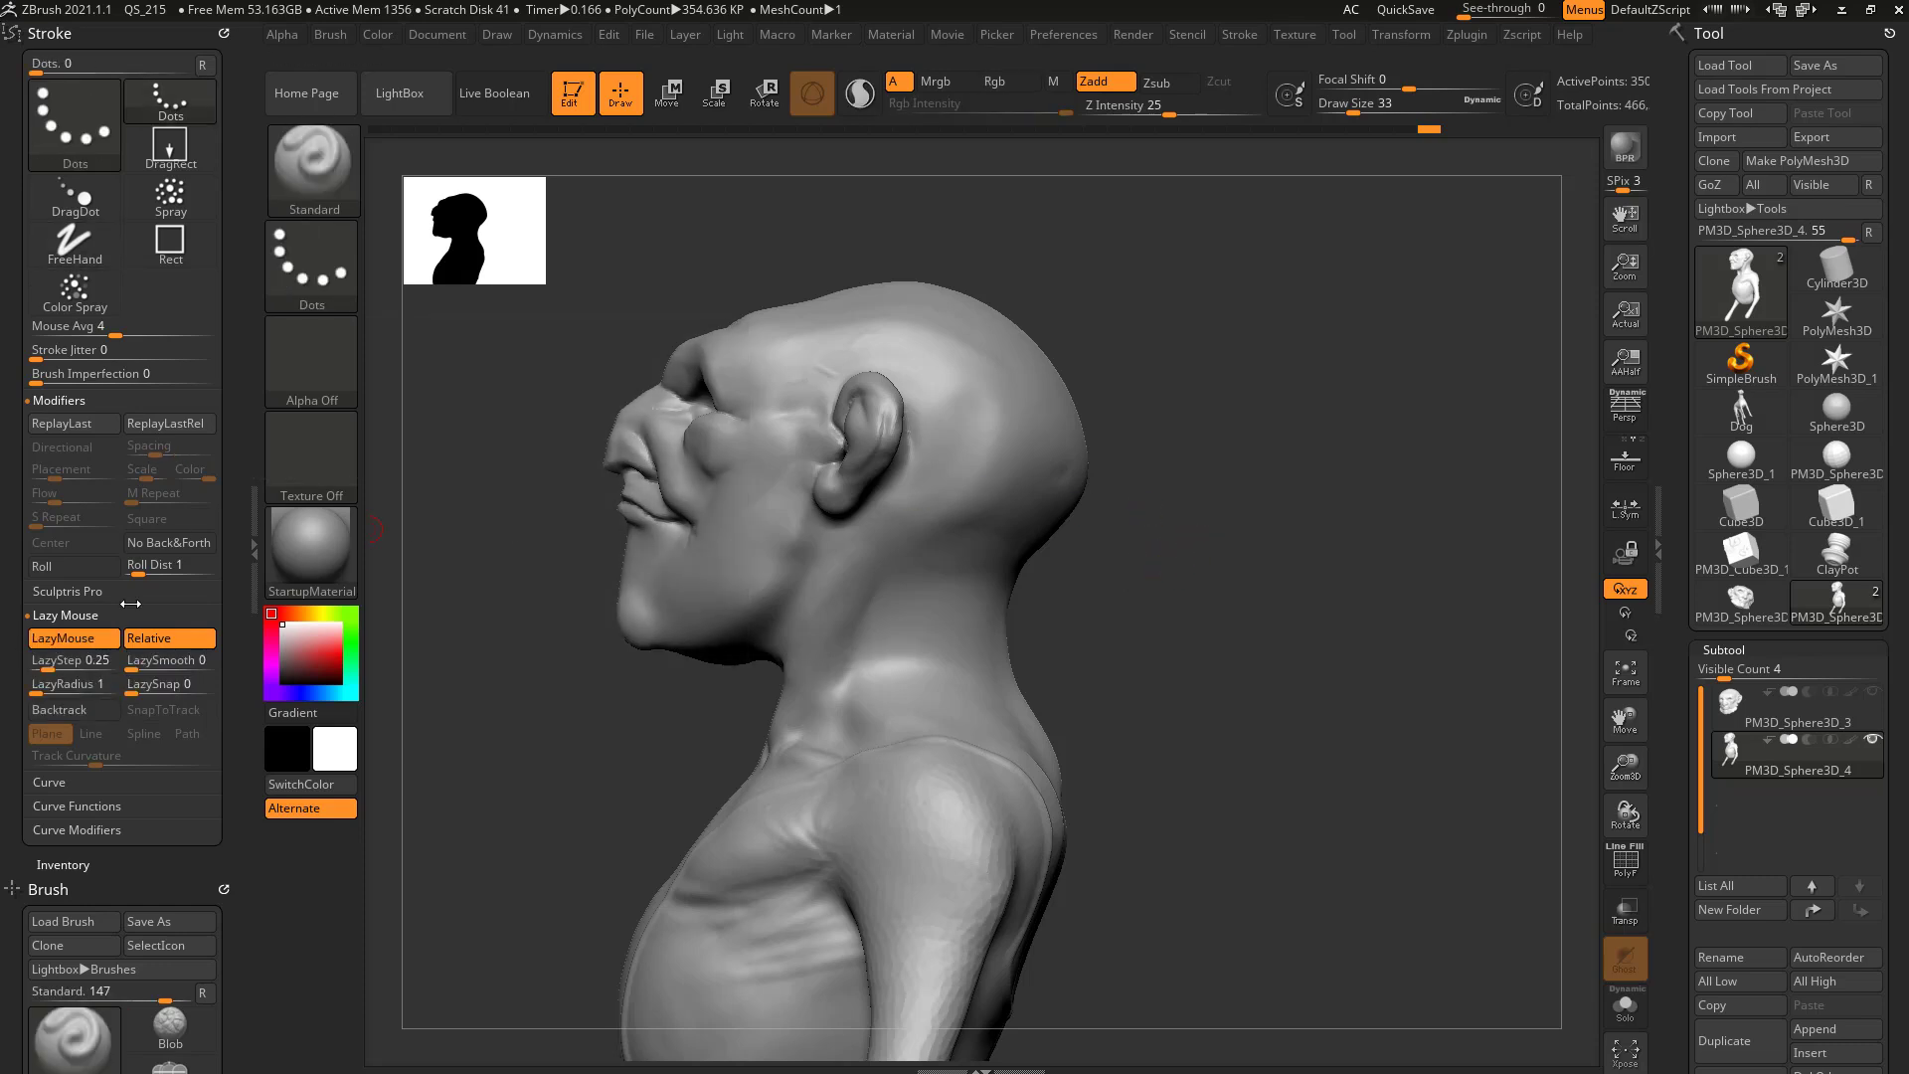
drag(38, 686, 70, 686)
drag(1153, 571, 1336, 522)
drag(1173, 108, 1184, 109)
- Sculpt a smooth raised collar line around the neck just below the jaw
drag(1181, 441, 1210, 447)
drag(860, 682, 972, 655)
drag(1112, 613, 925, 647)
drag(771, 680, 999, 644)
mouse_move(1150, 596)
mouse_down()
mouse_move(958, 629)
mouse_move(1113, 610)
mouse_move(670, 546)
mouse_up()
drag(1094, 572, 746, 448)
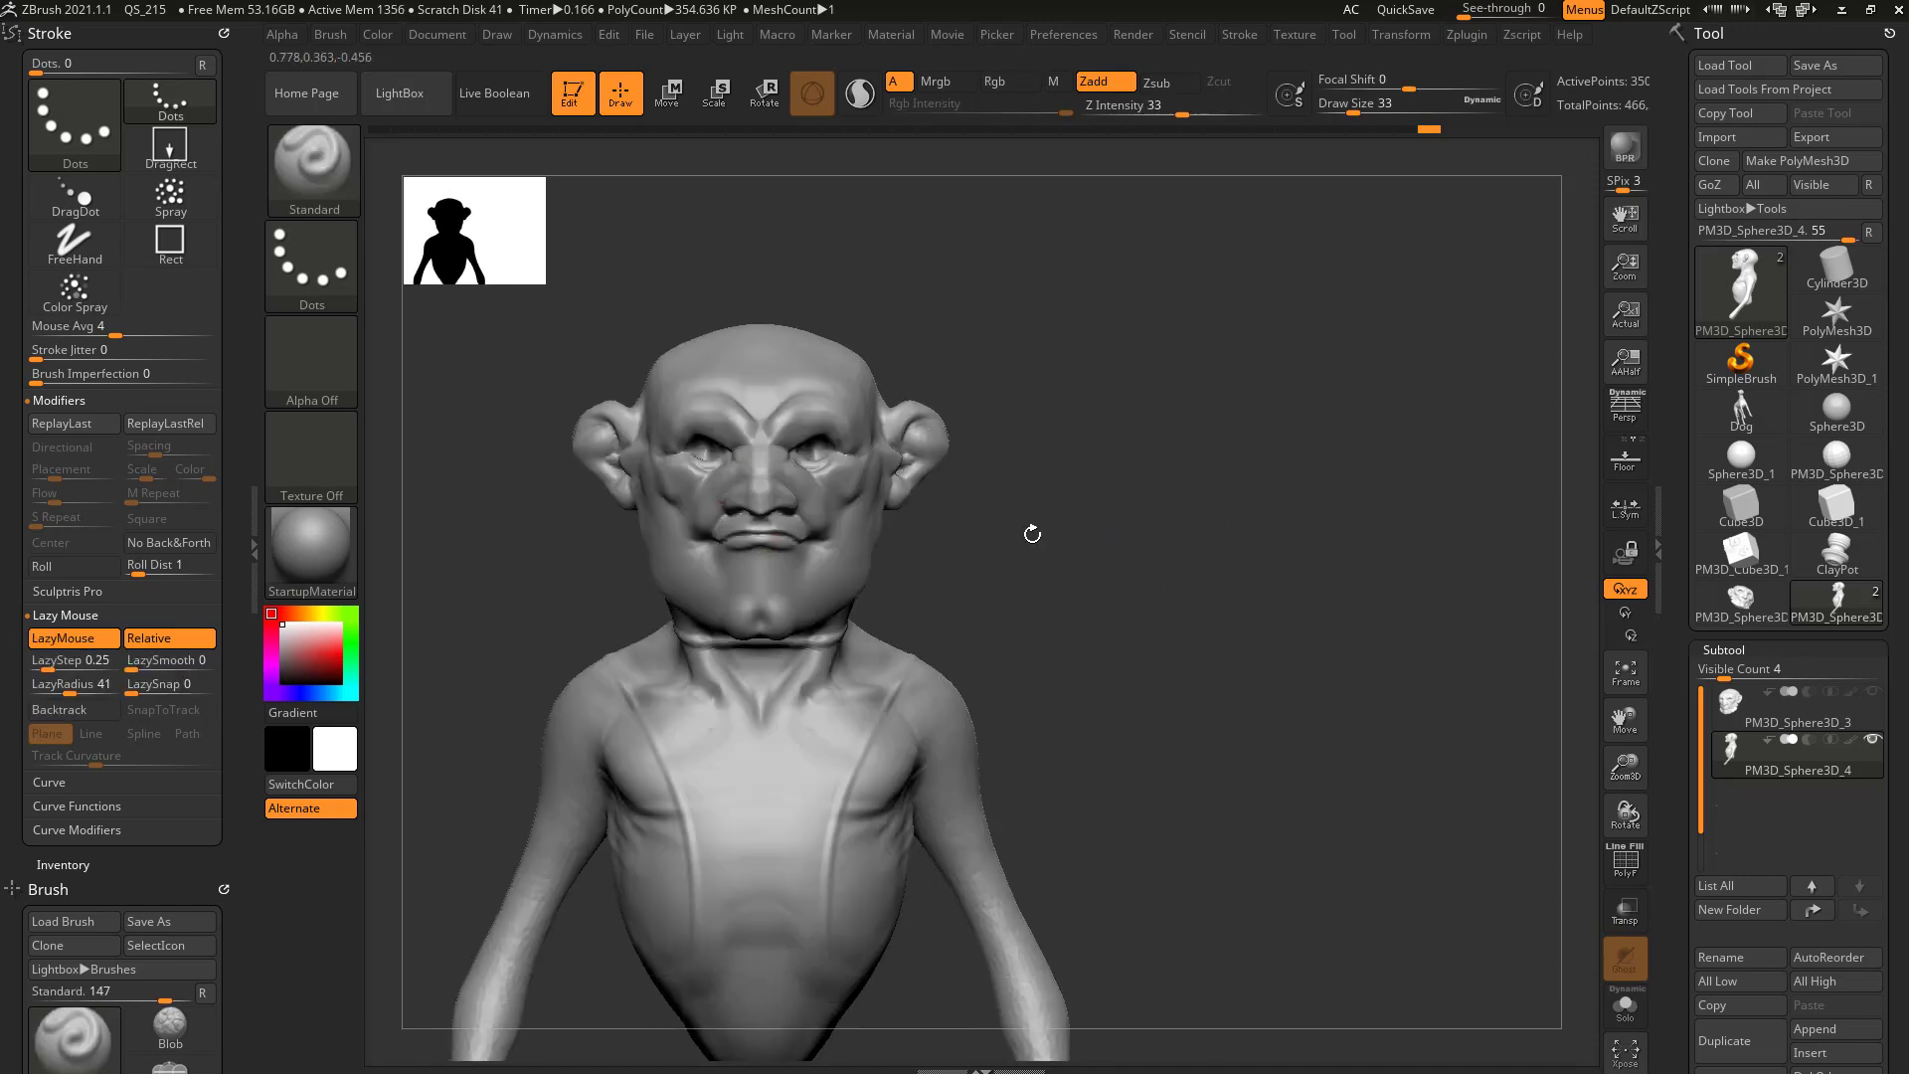
- Sculpt a raised seam across the lower belly and up along the chest panel's curved edge
drag(1078, 546, 1260, 462)
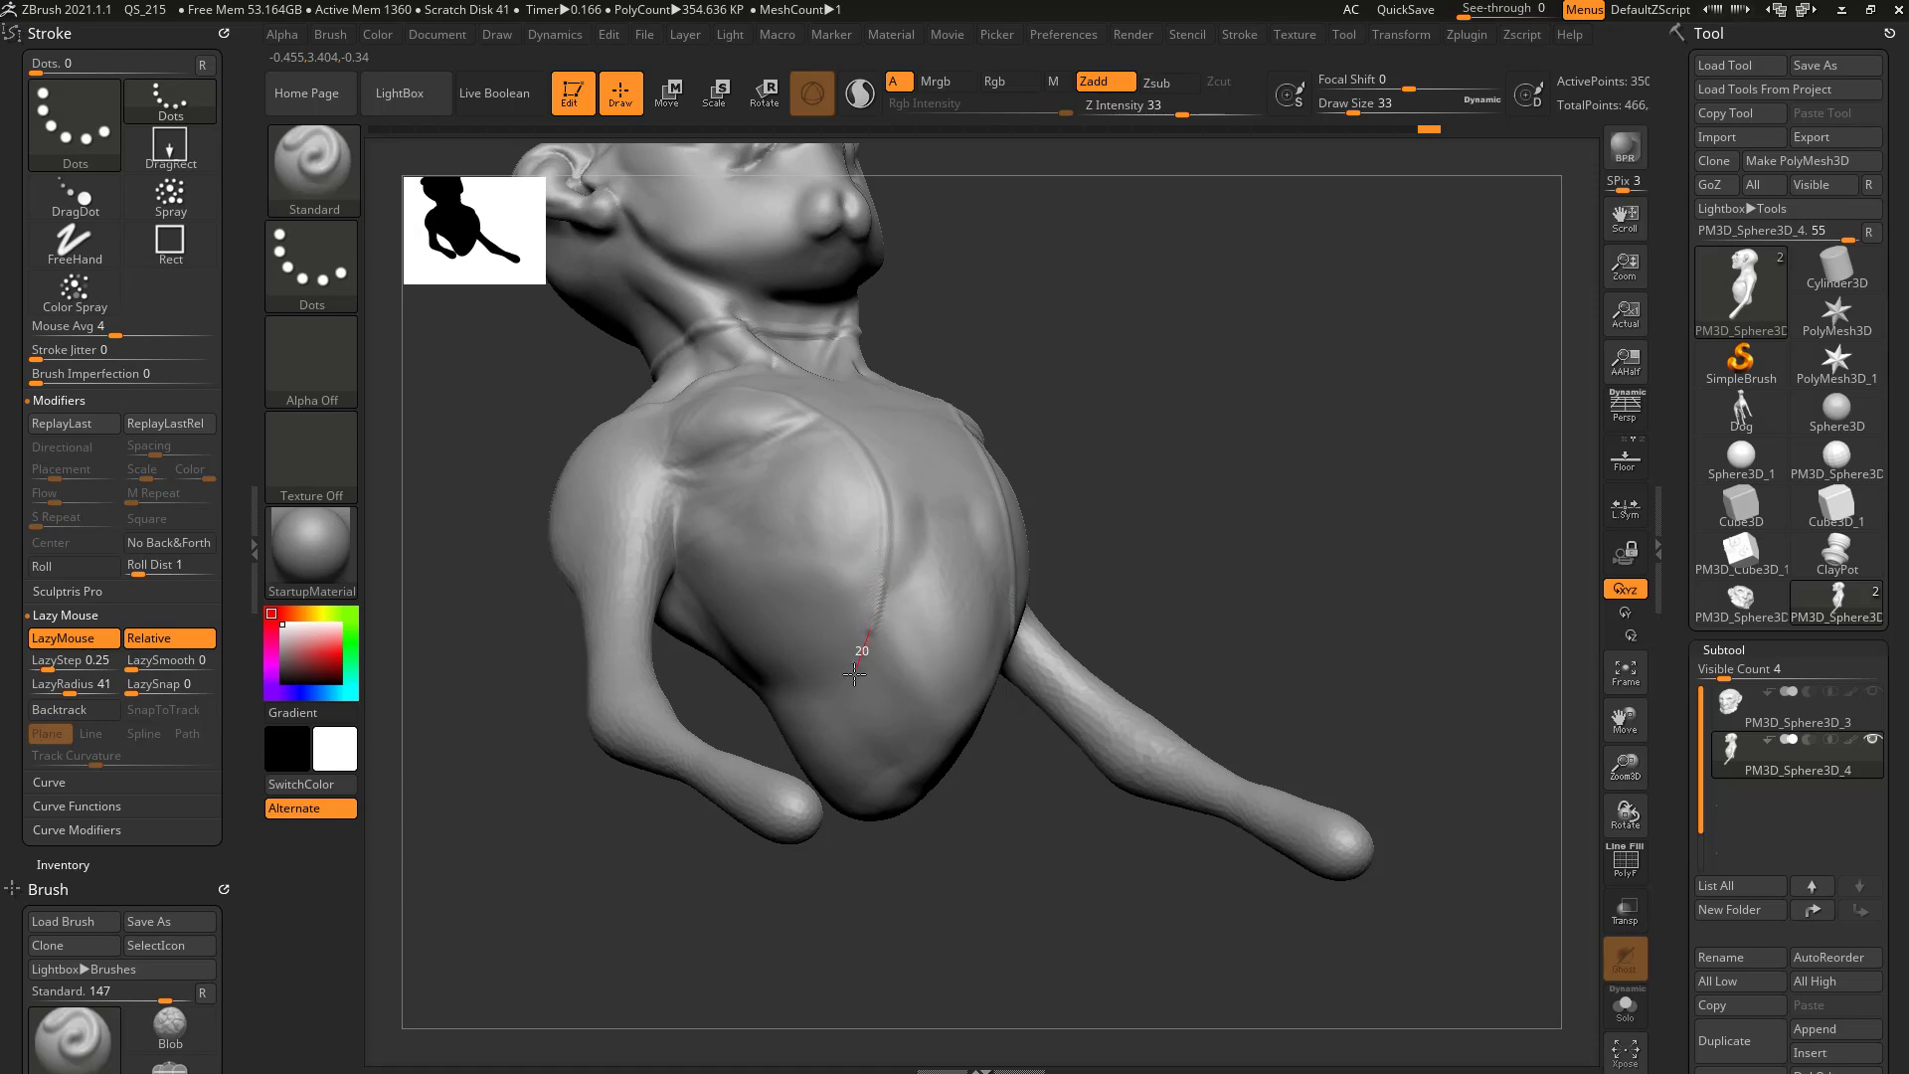
mouse_move(992, 684)
mouse_down()
mouse_move(1393, 553)
mouse_move(1382, 627)
mouse_up()
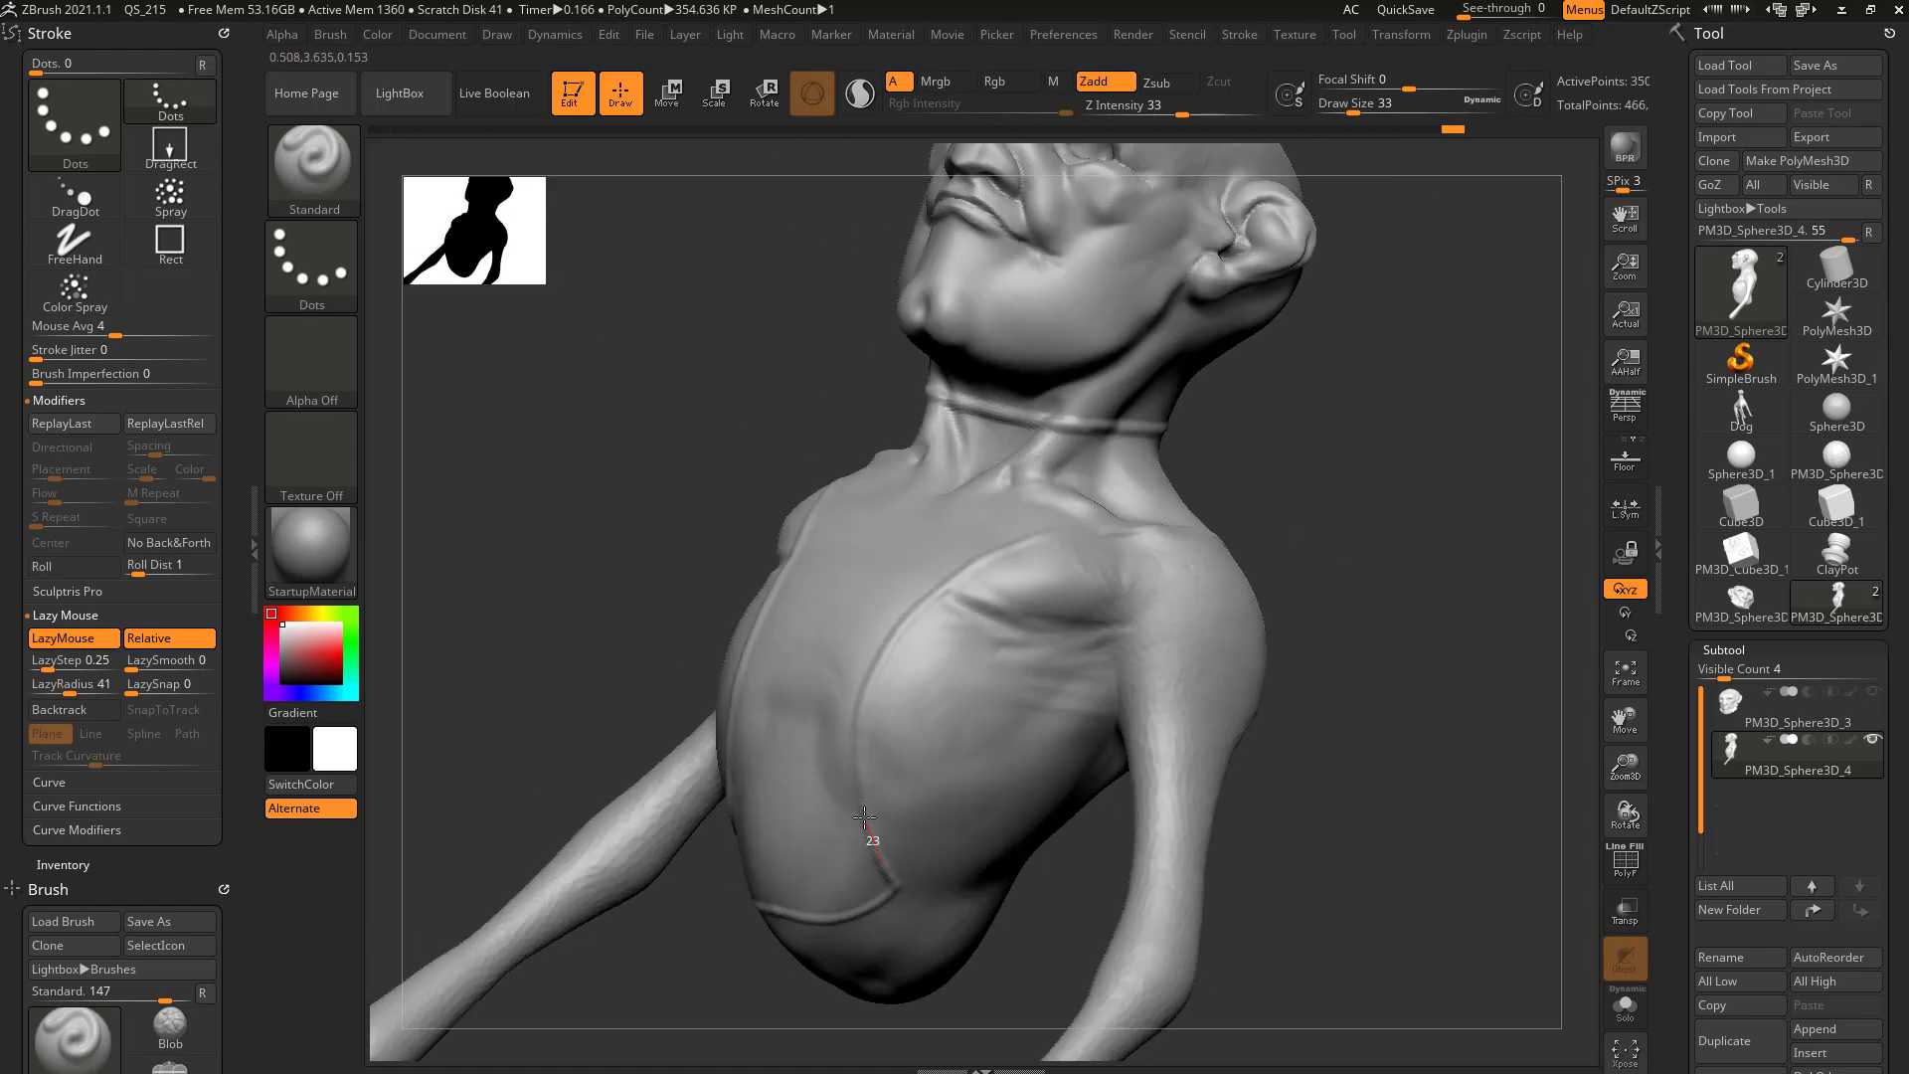
drag(860, 684, 888, 628)
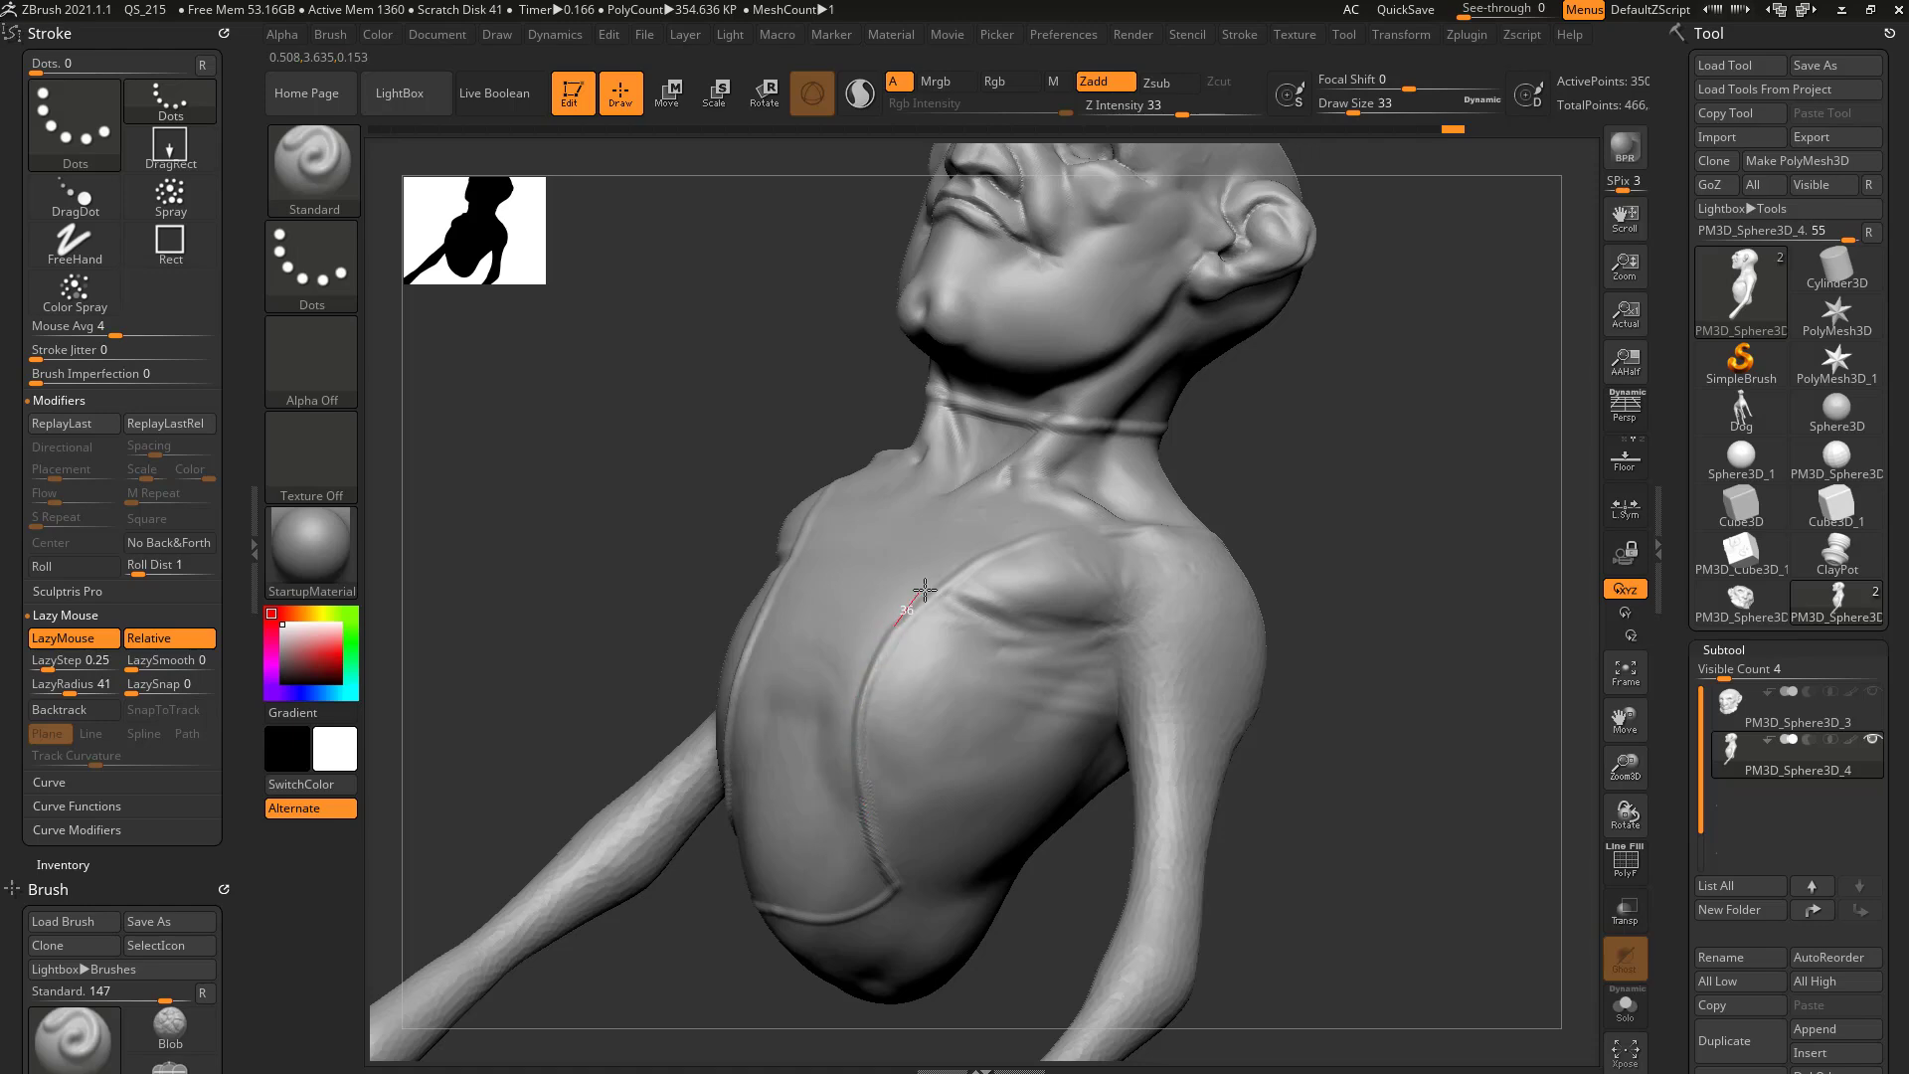
drag(1323, 547, 1381, 593)
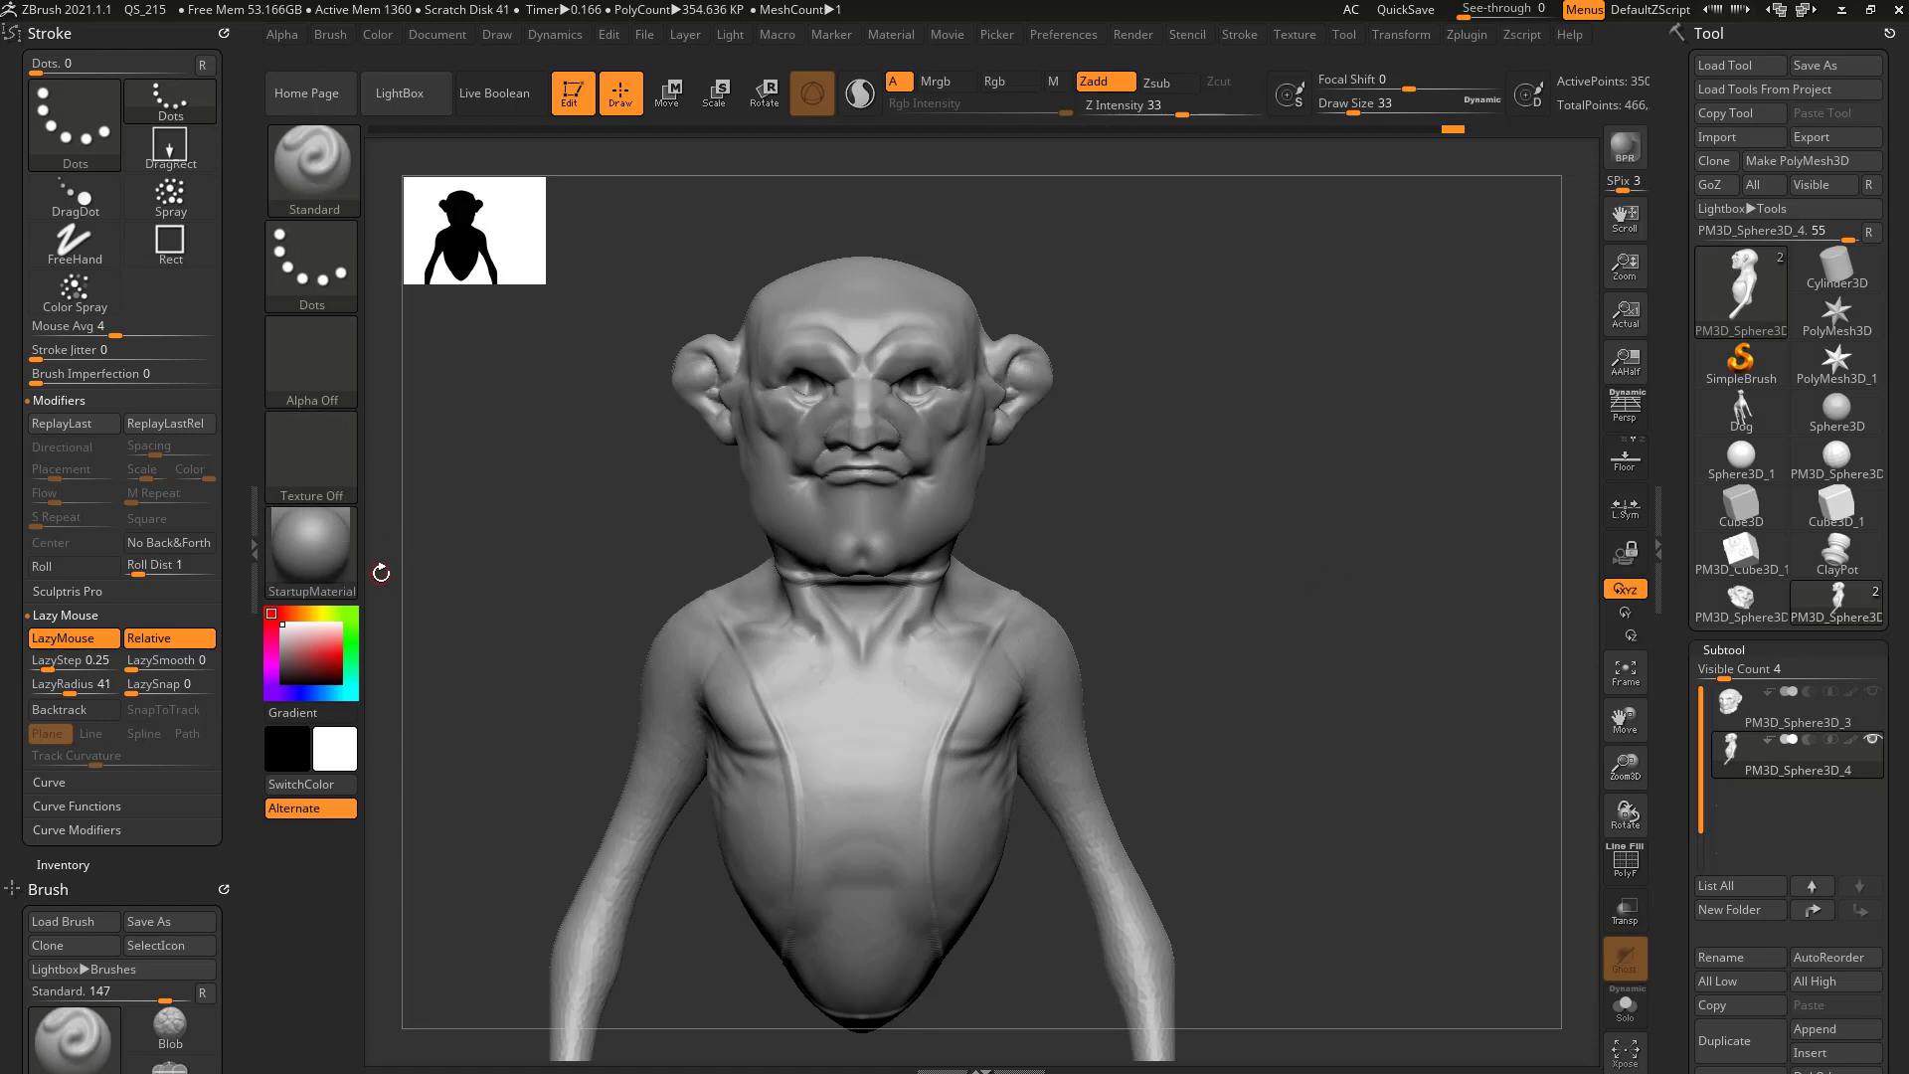
- Apply the SkinShade4 material to the figure and inspect it from a three-quarter angle
click(312, 549)
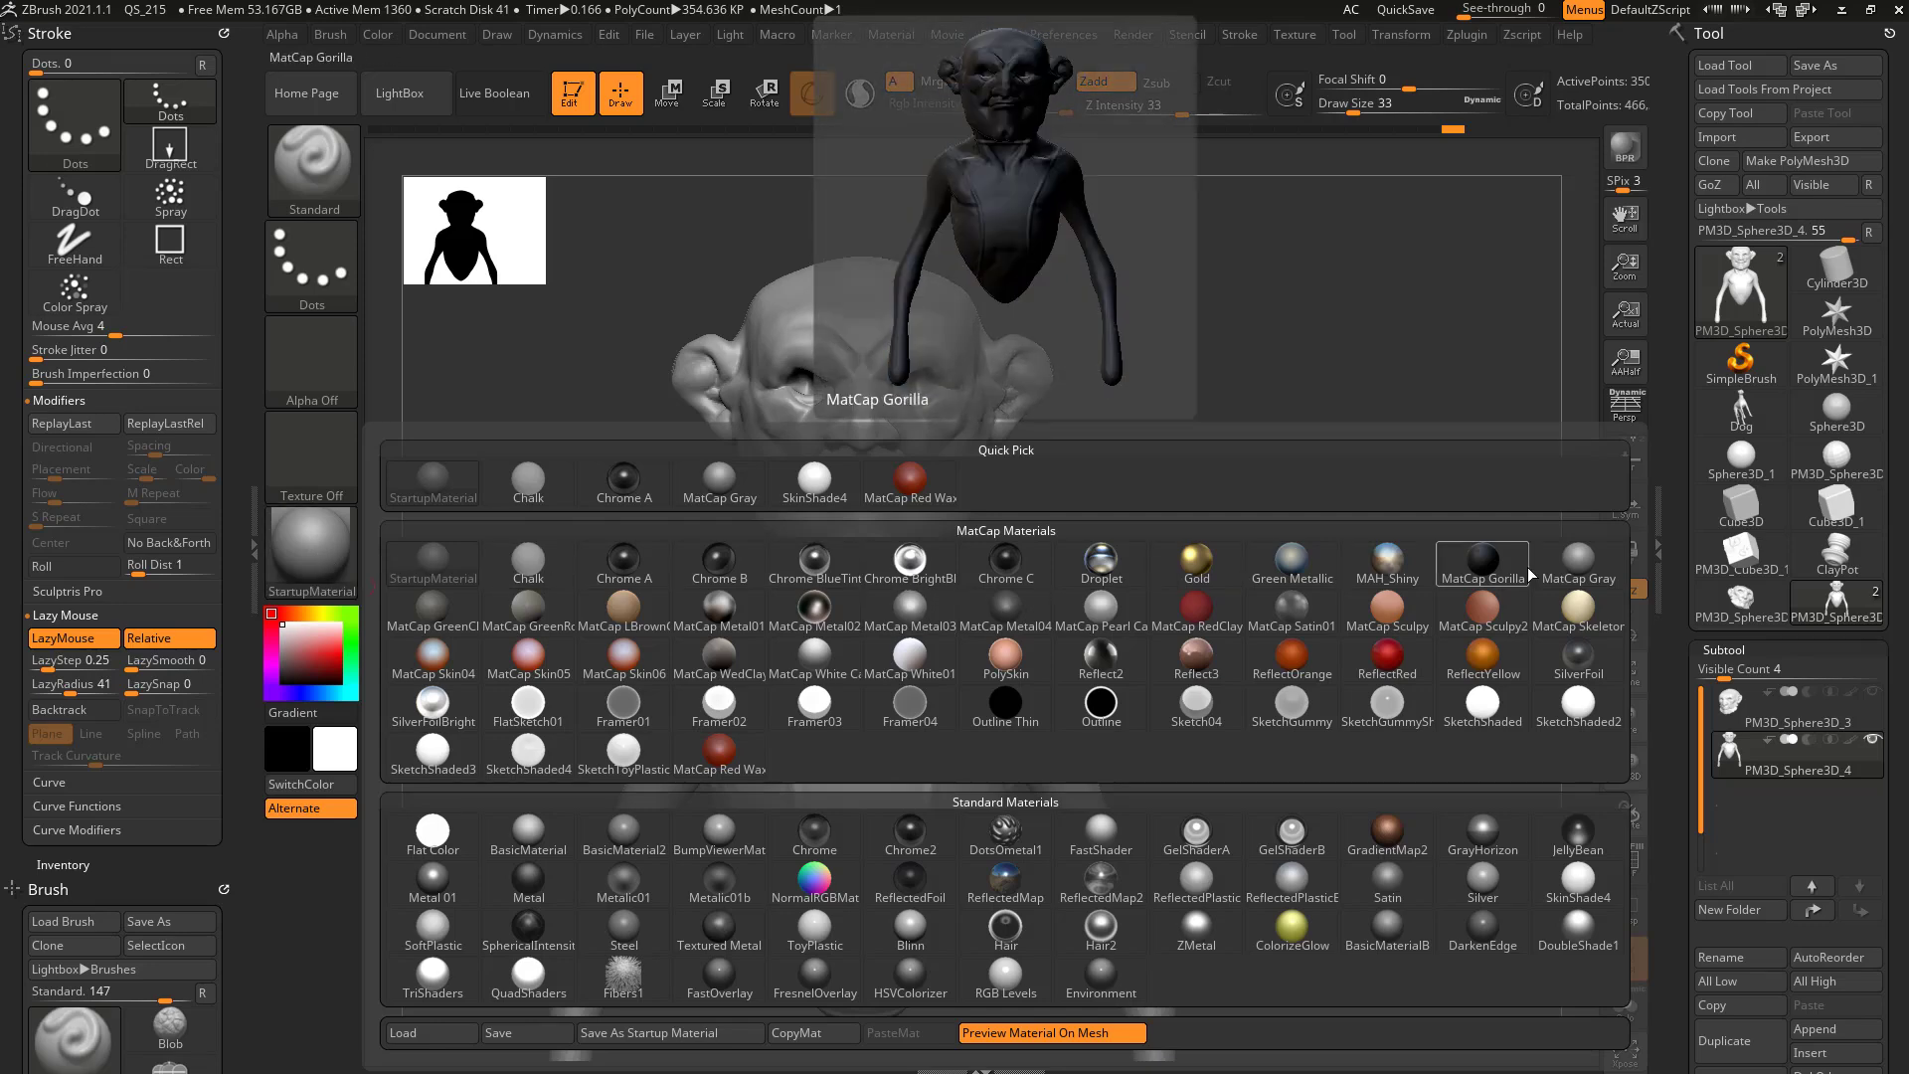
click(1578, 879)
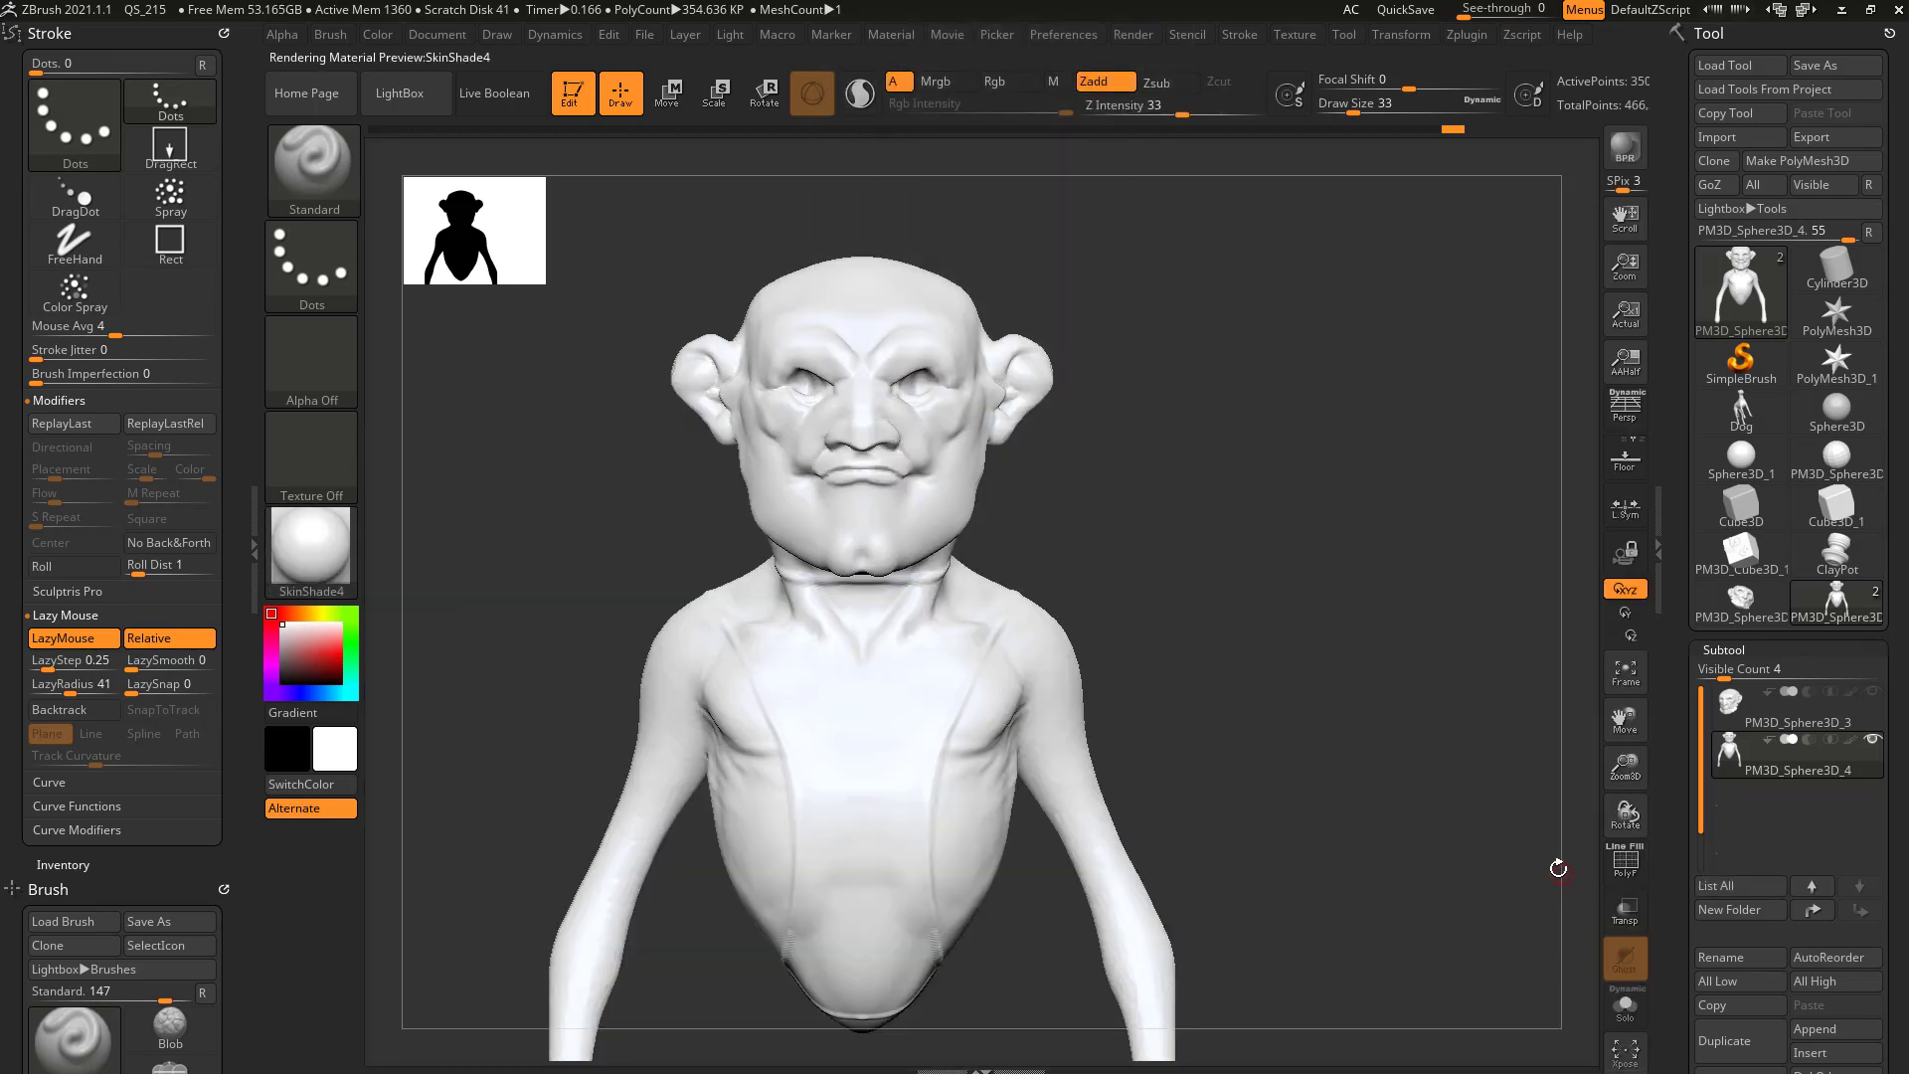
mouse_move(1536, 853)
mouse_down()
mouse_move(1406, 779)
mouse_move(1295, 682)
mouse_up()
mouse_move(1236, 567)
mouse_down()
mouse_move(1338, 614)
mouse_move(1324, 626)
mouse_up()
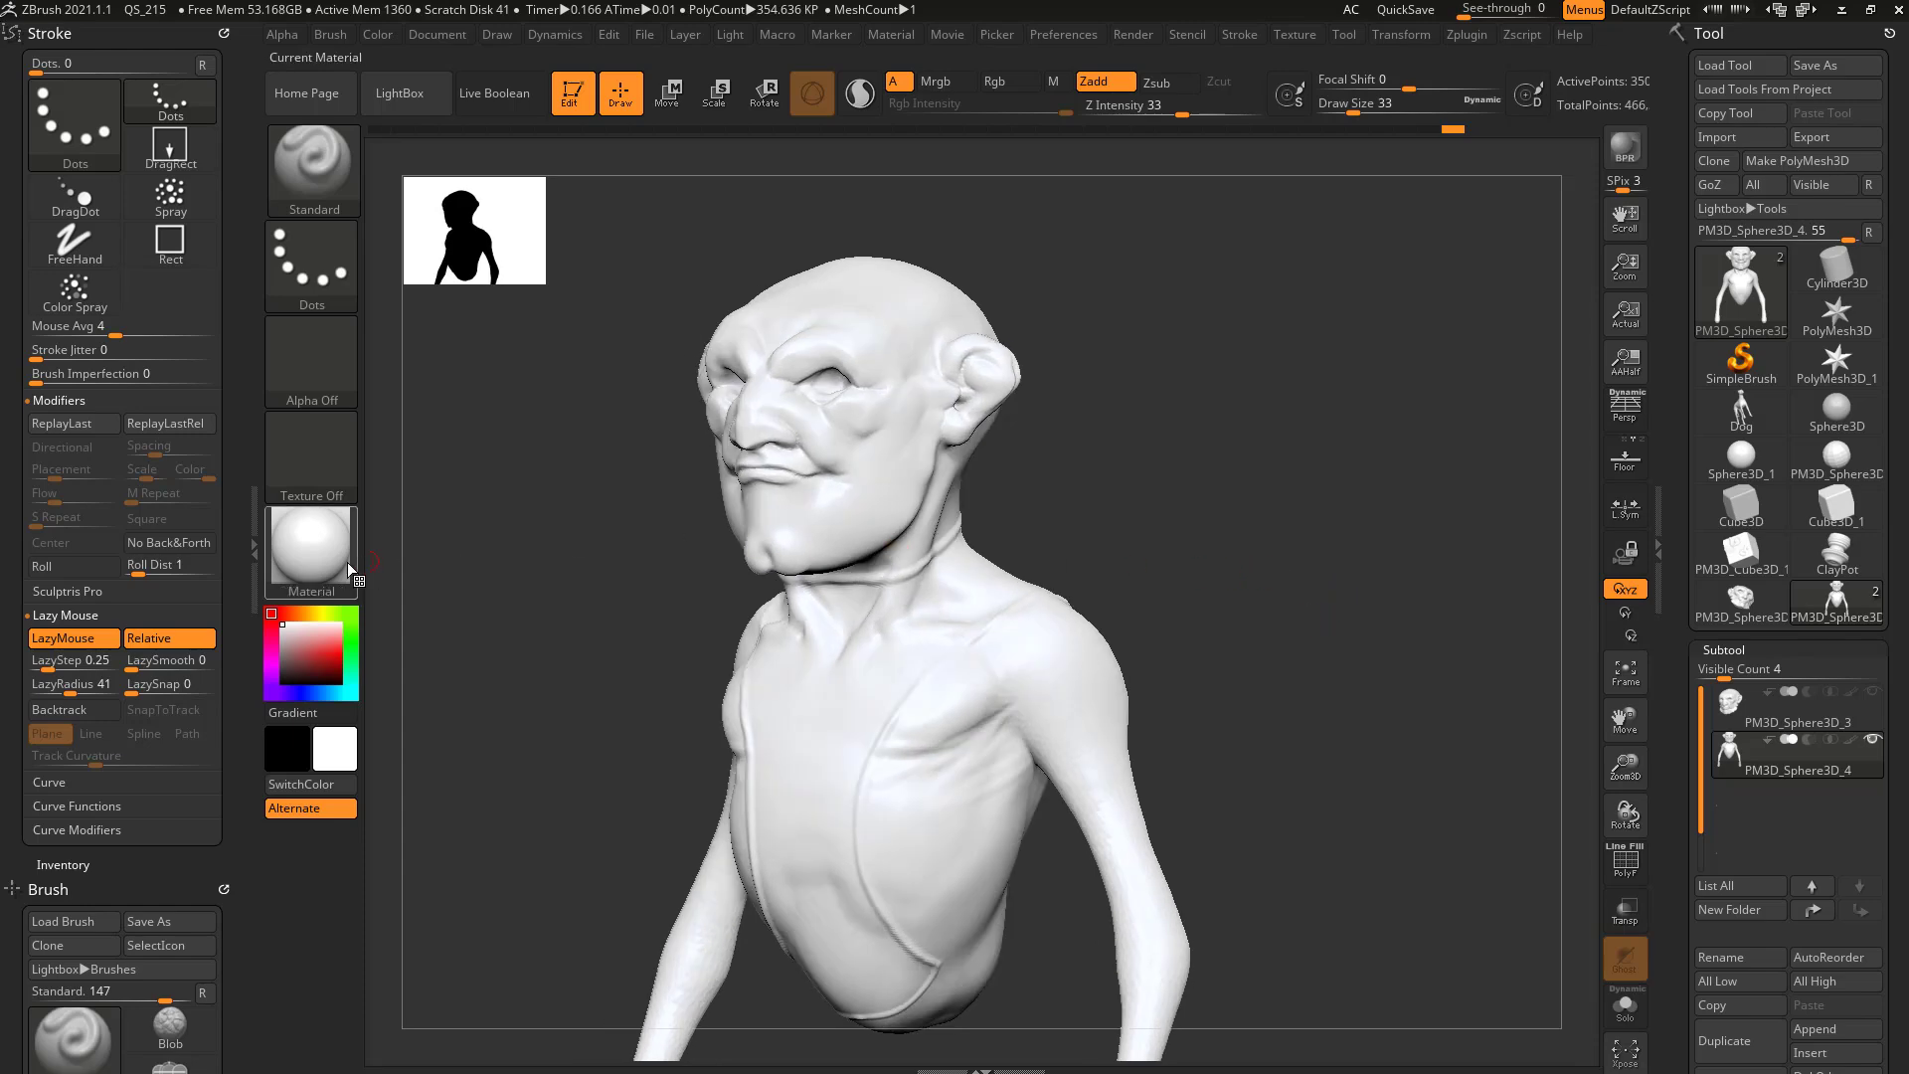
- Toggle Preview Material On Mesh in the material library and apply MatCap Skeleton to the figure
click(311, 550)
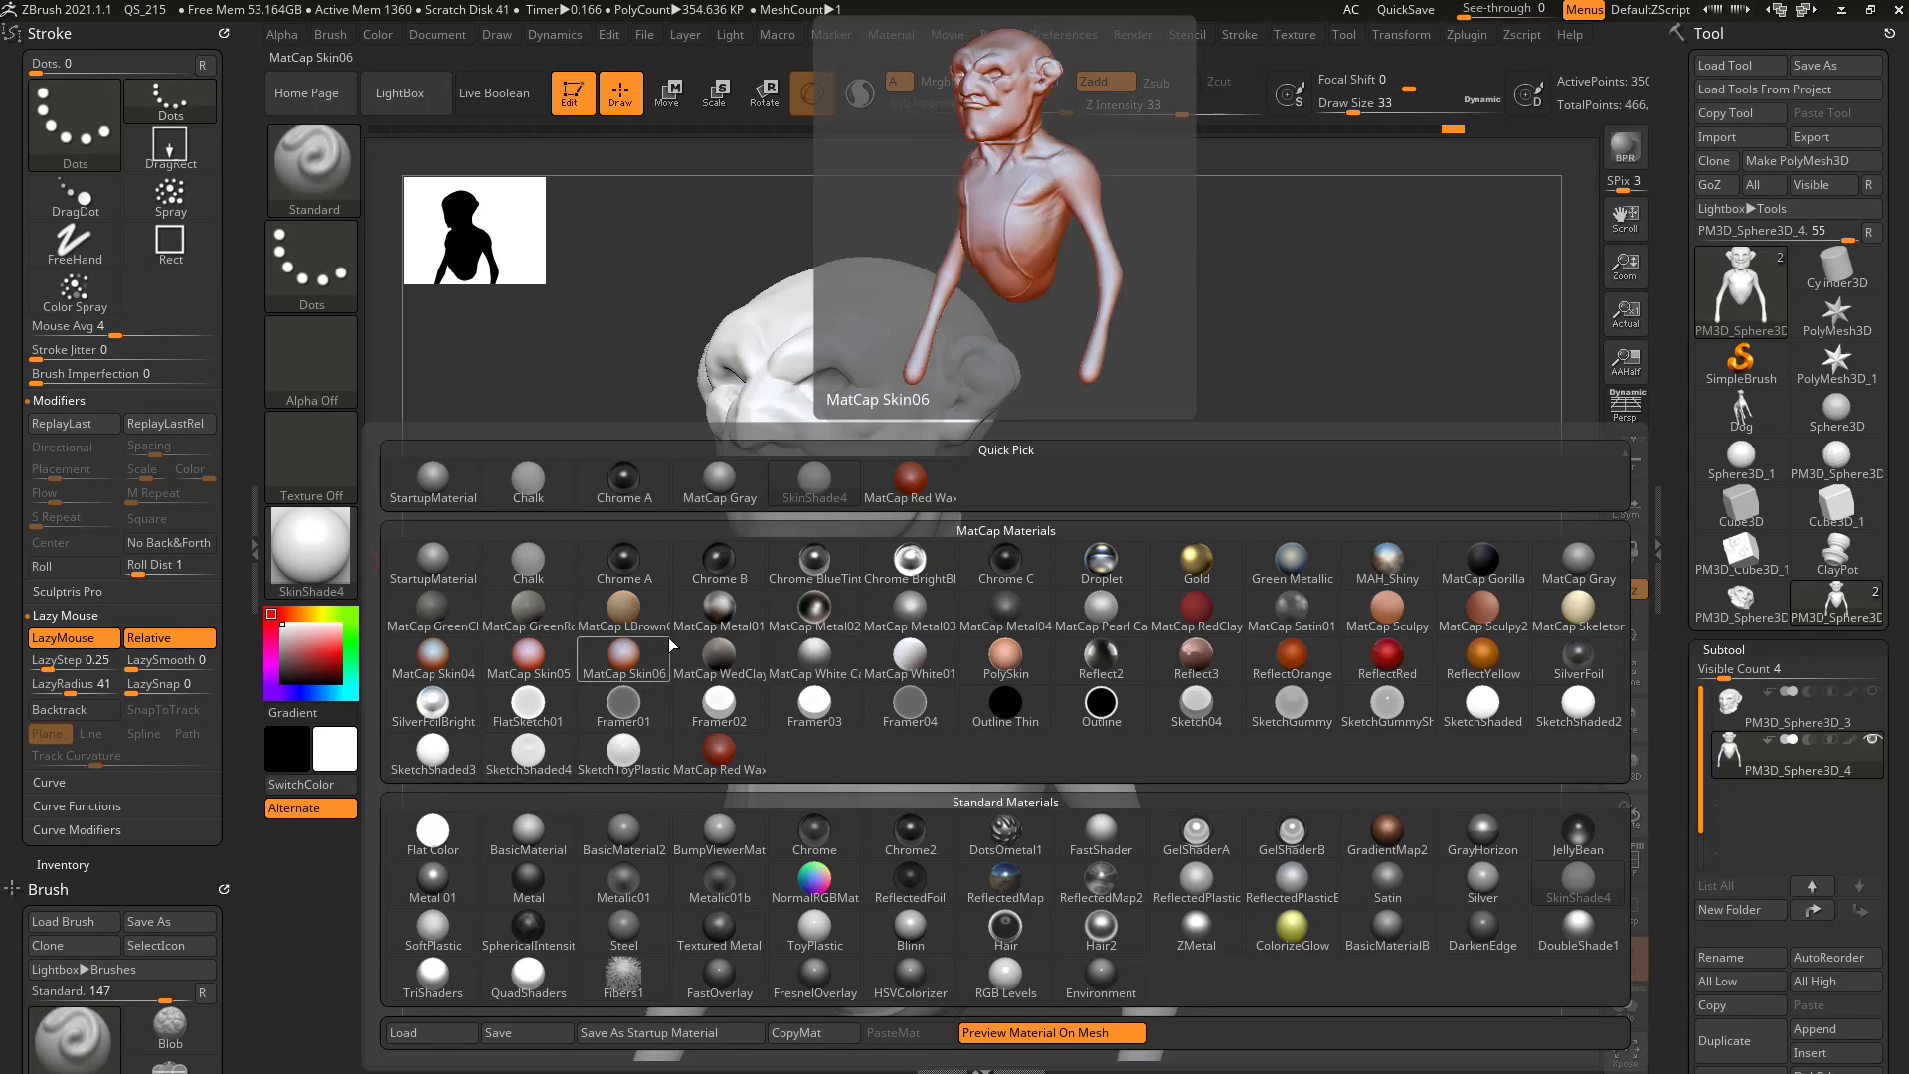
click(1018, 1033)
click(312, 552)
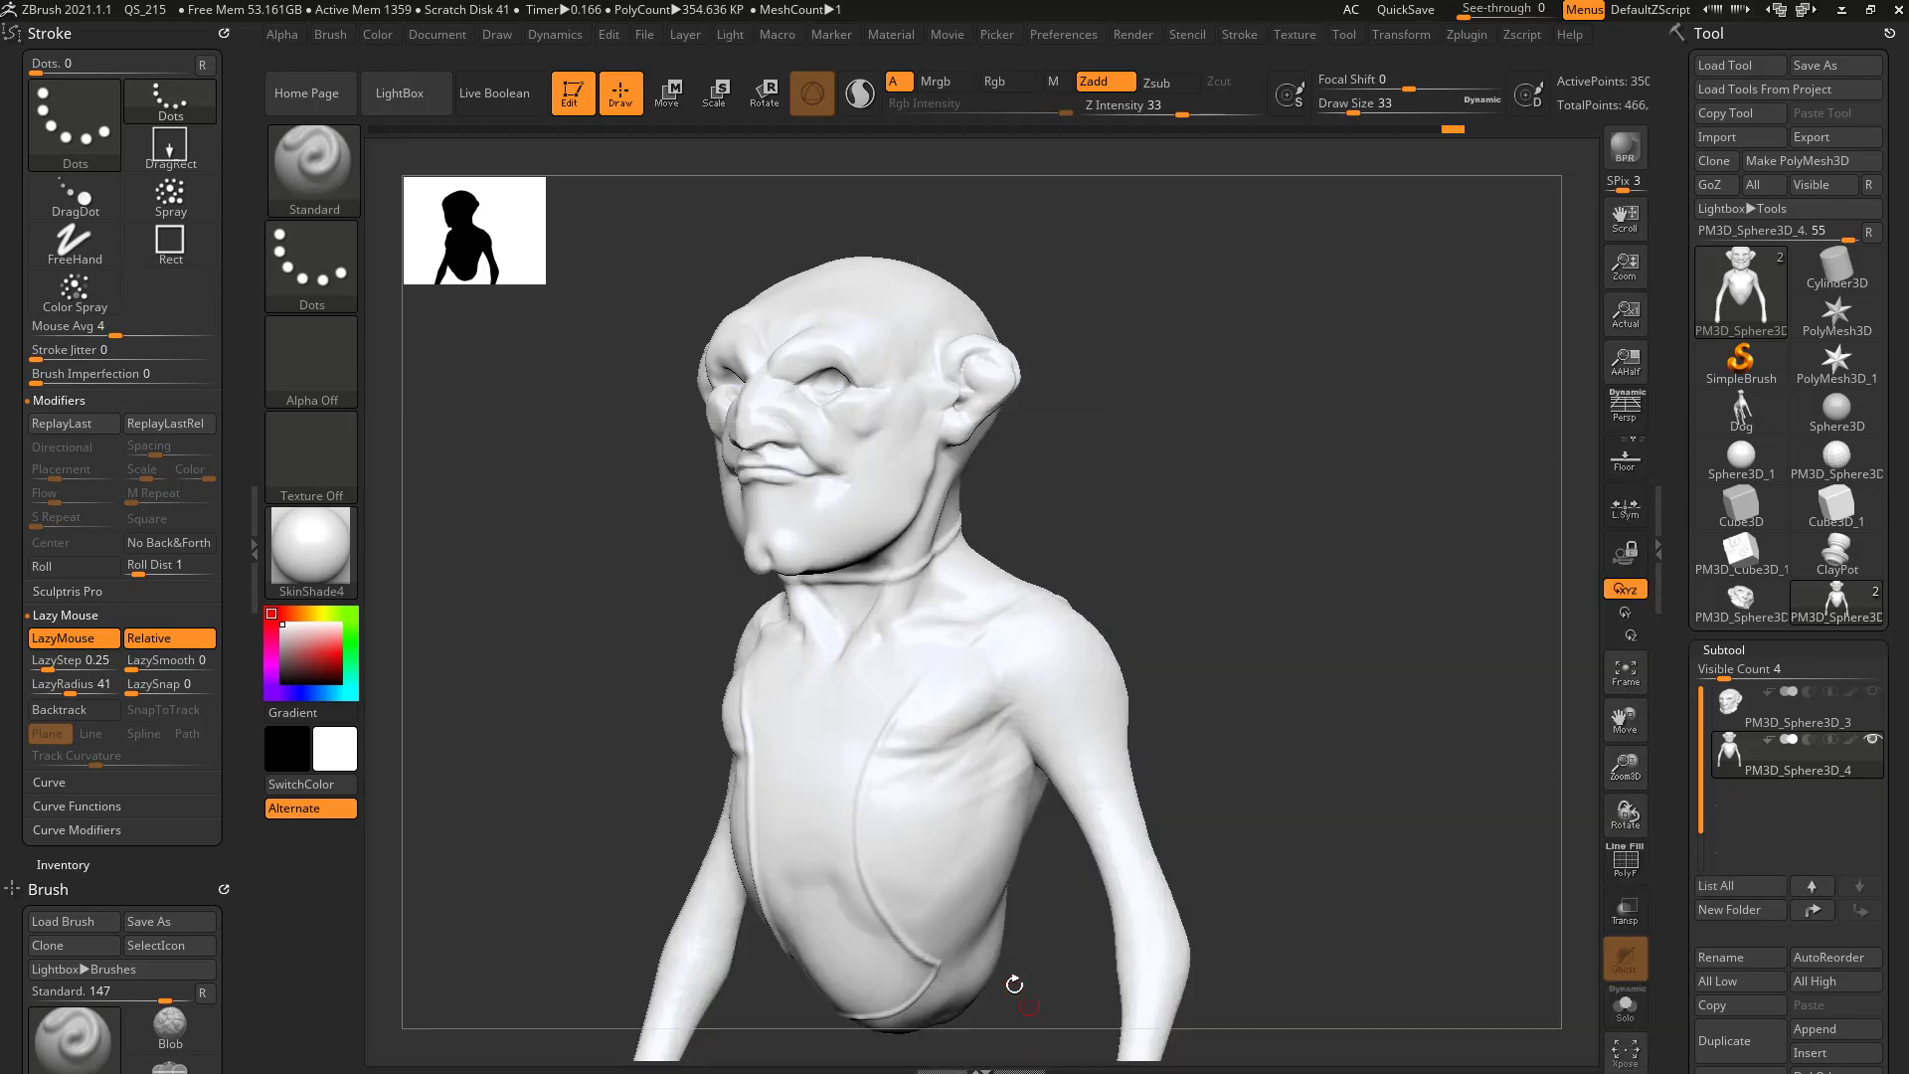
click(301, 565)
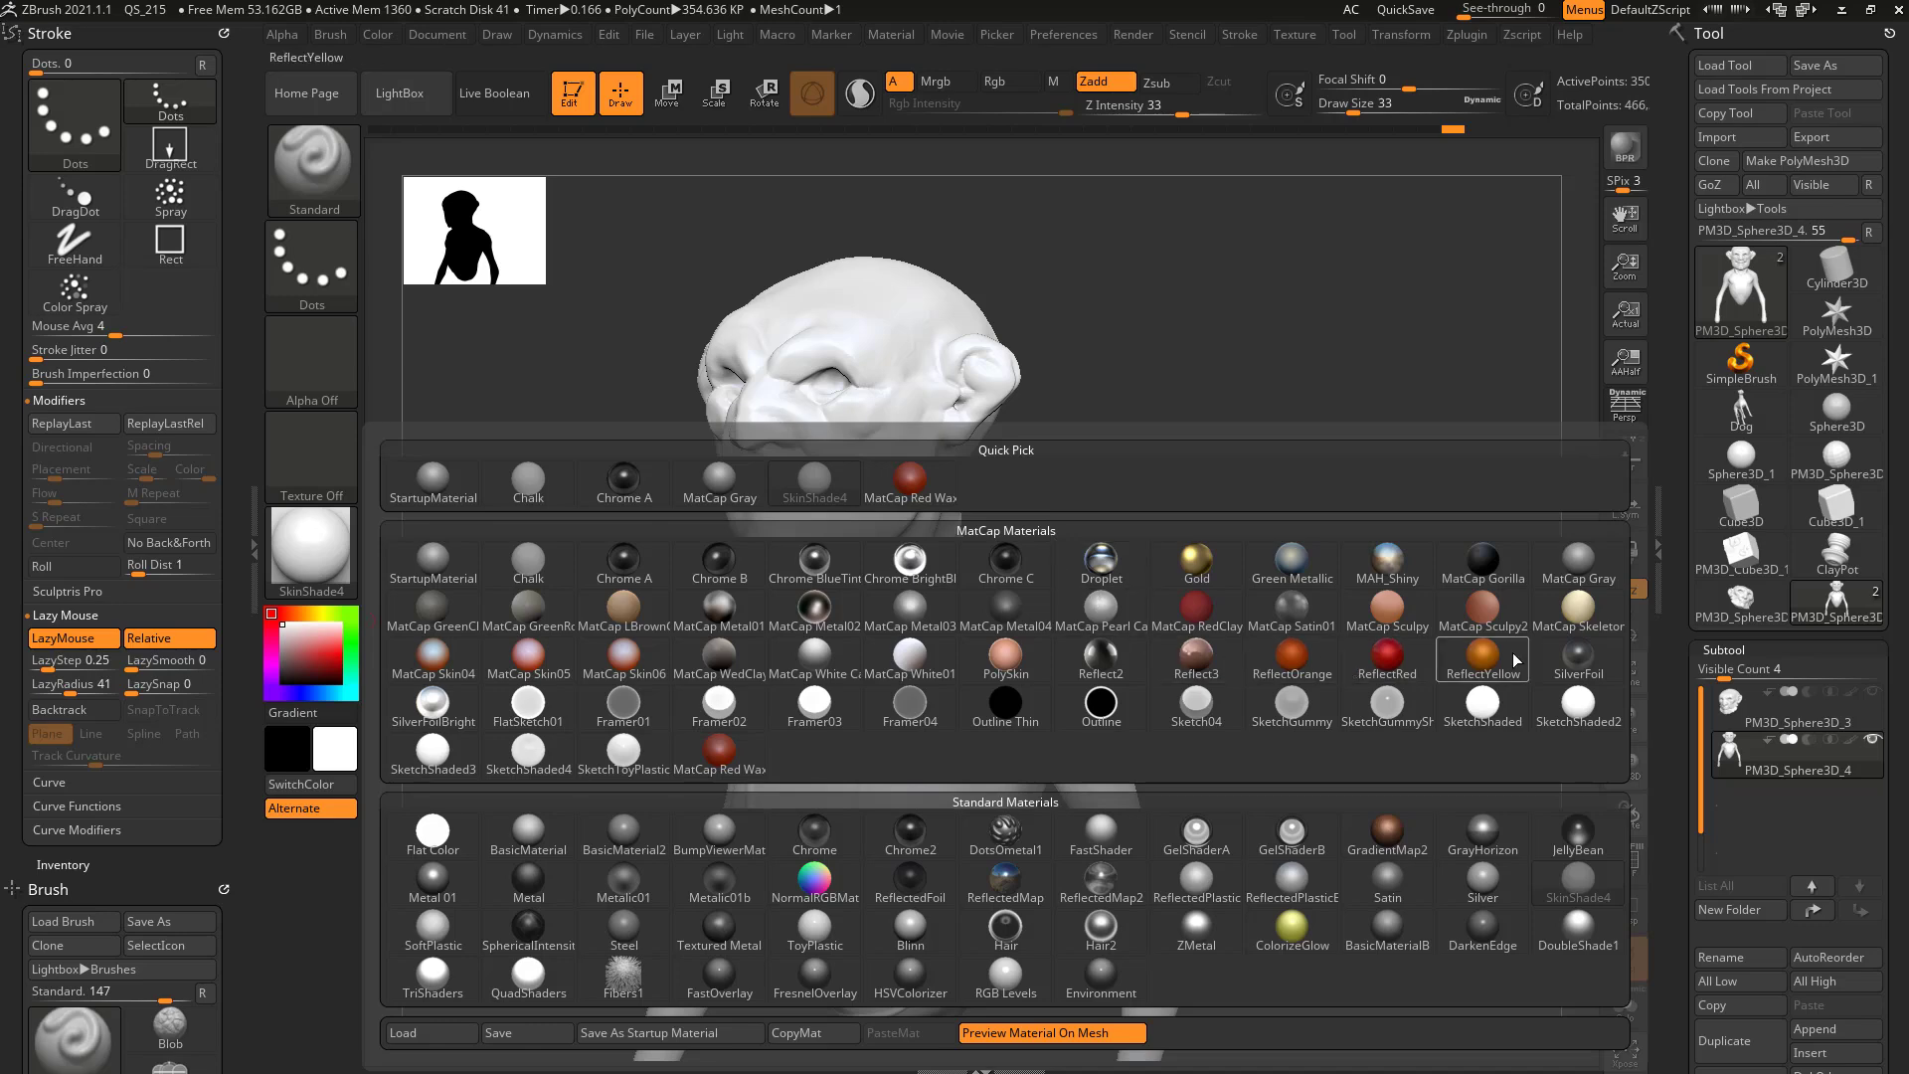
click(1573, 611)
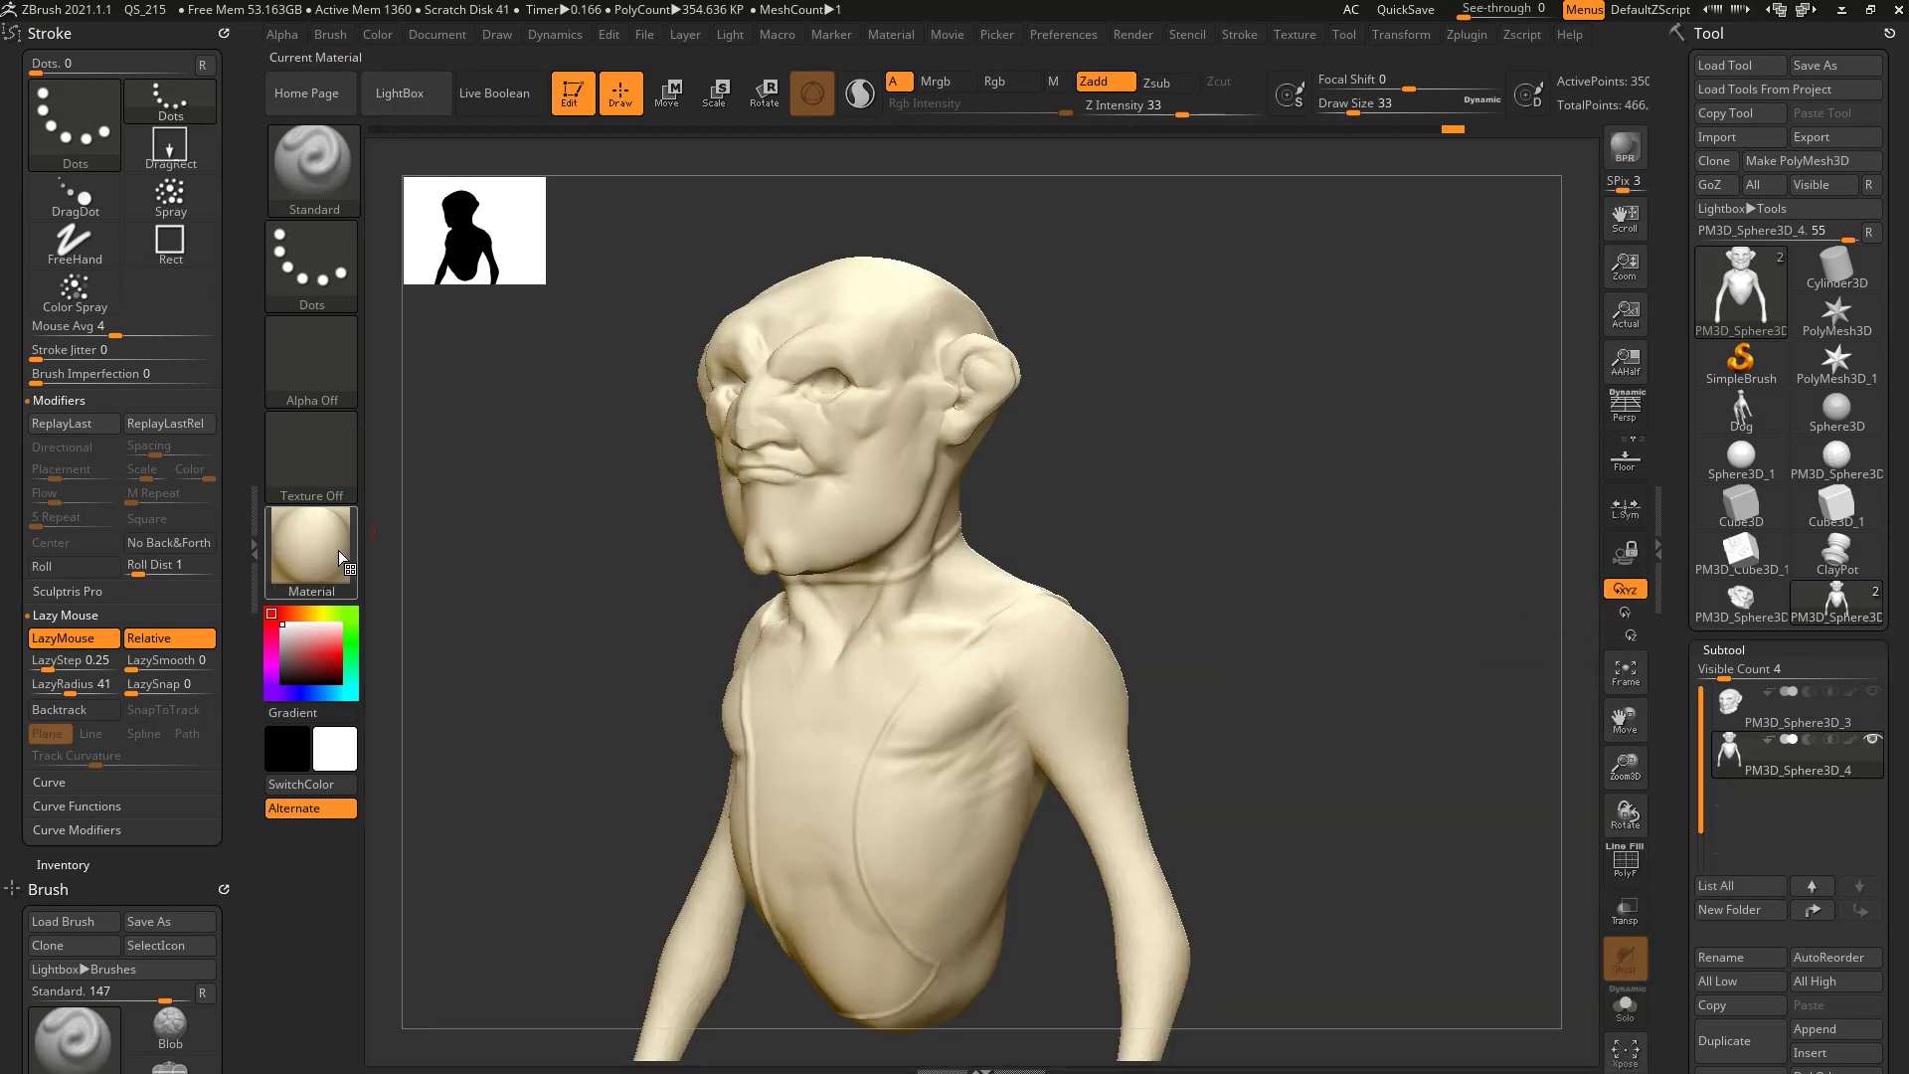
- Return the figure to StartupMaterial for comparison, and apply MatCap Gray
click(336, 551)
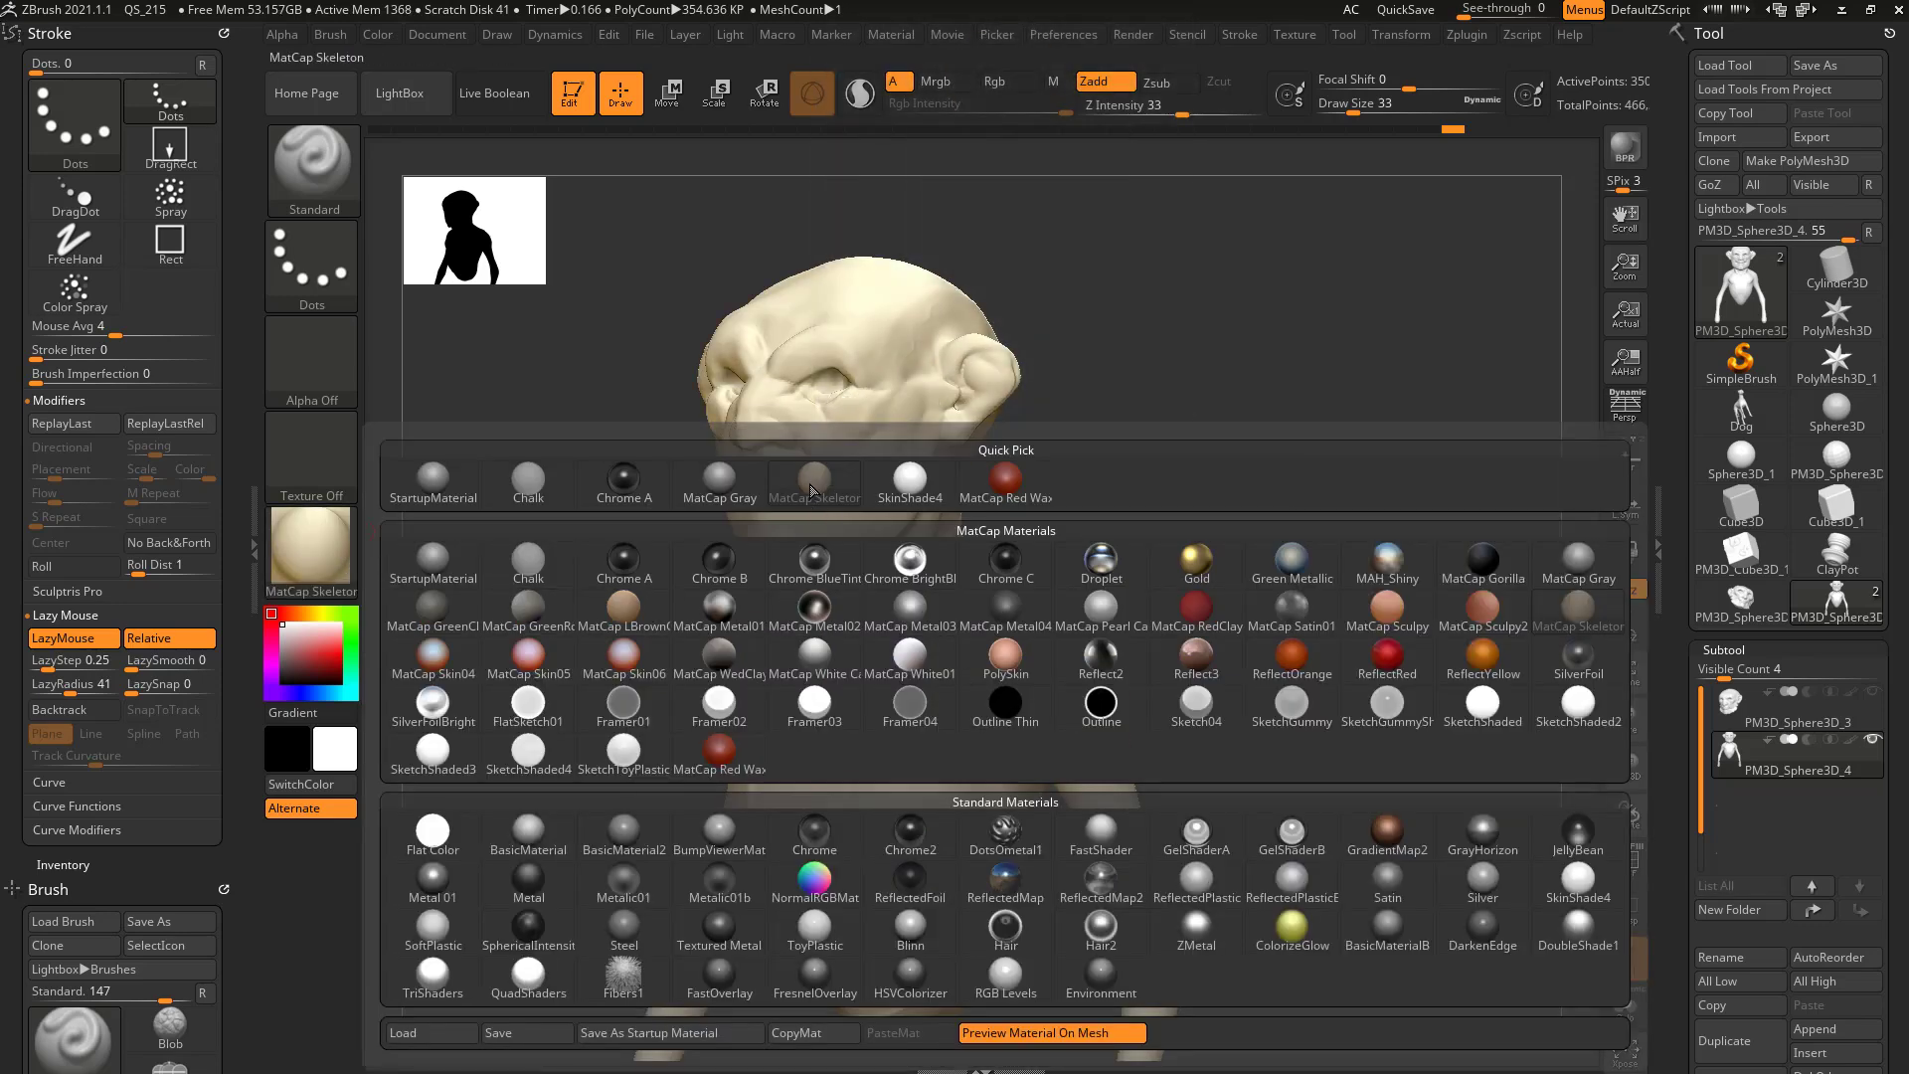
mouse_move(846, 491)
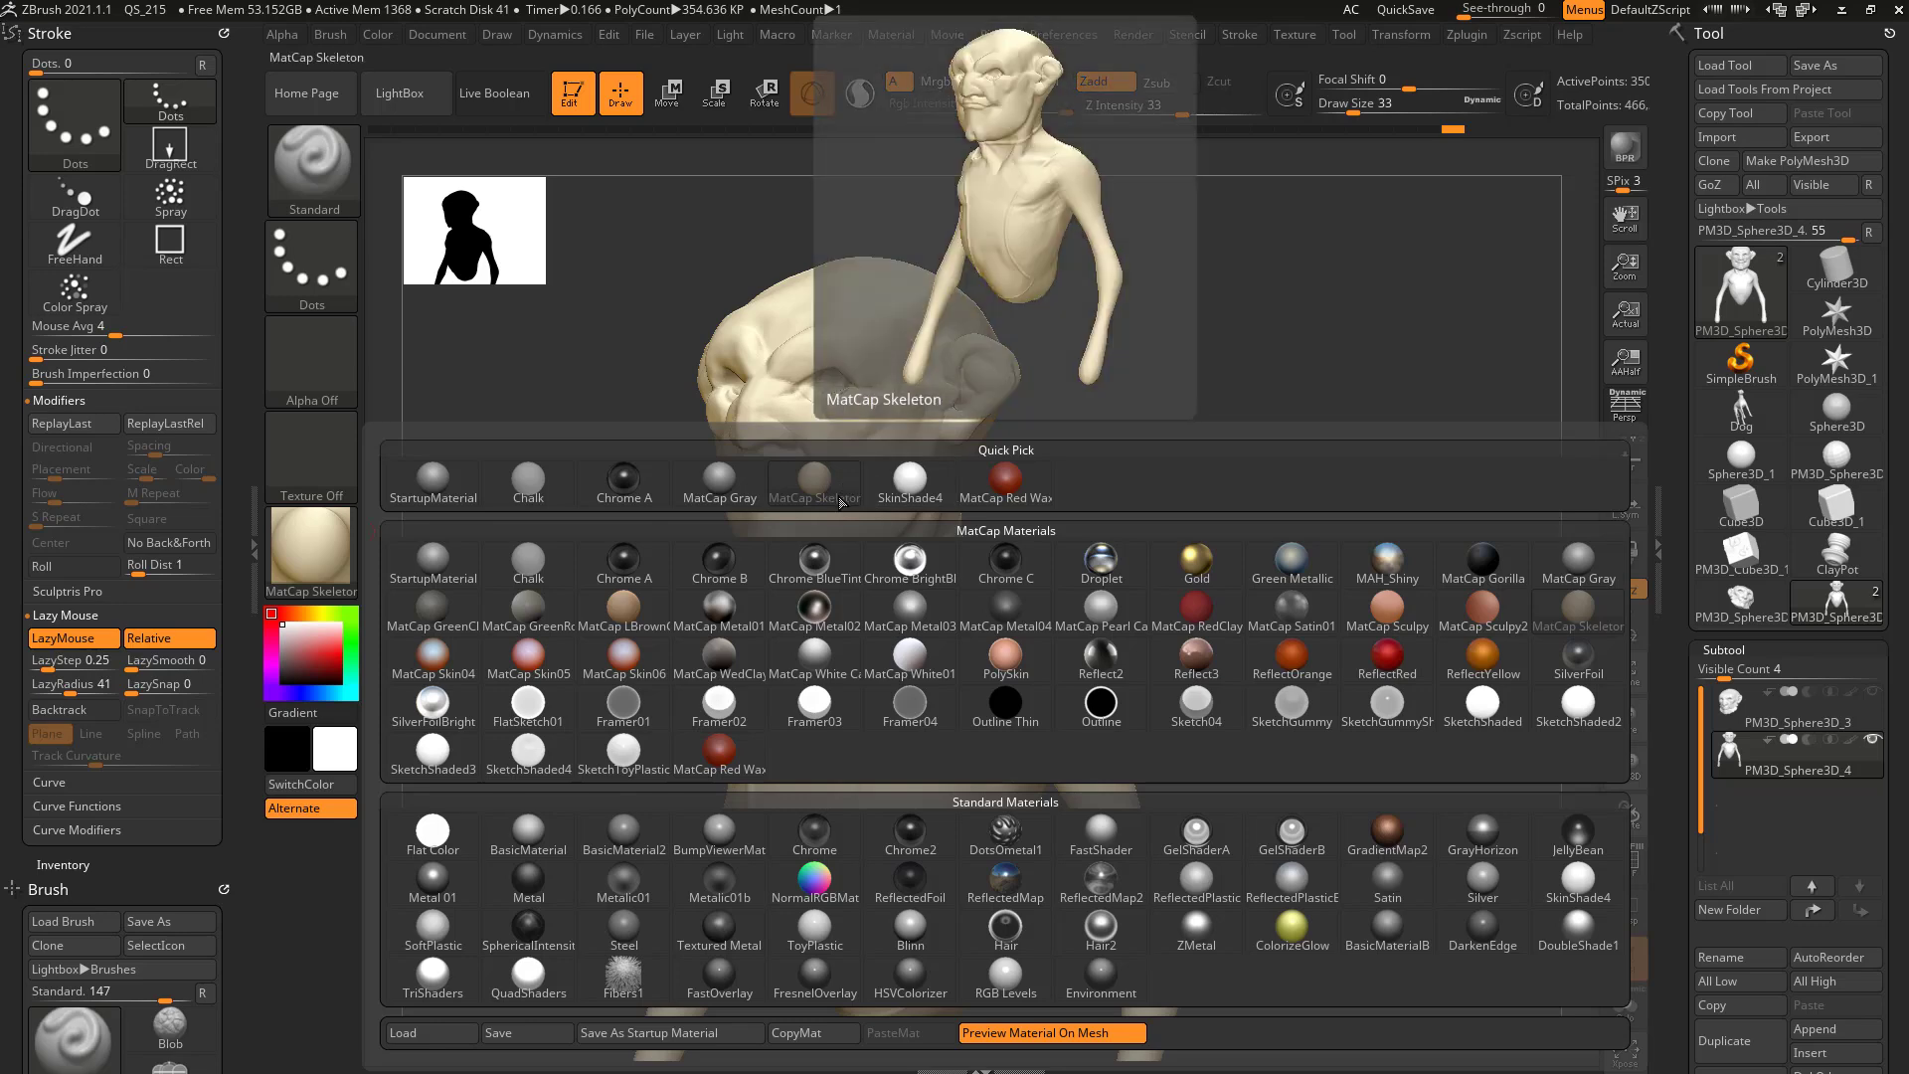
click(433, 567)
click(311, 552)
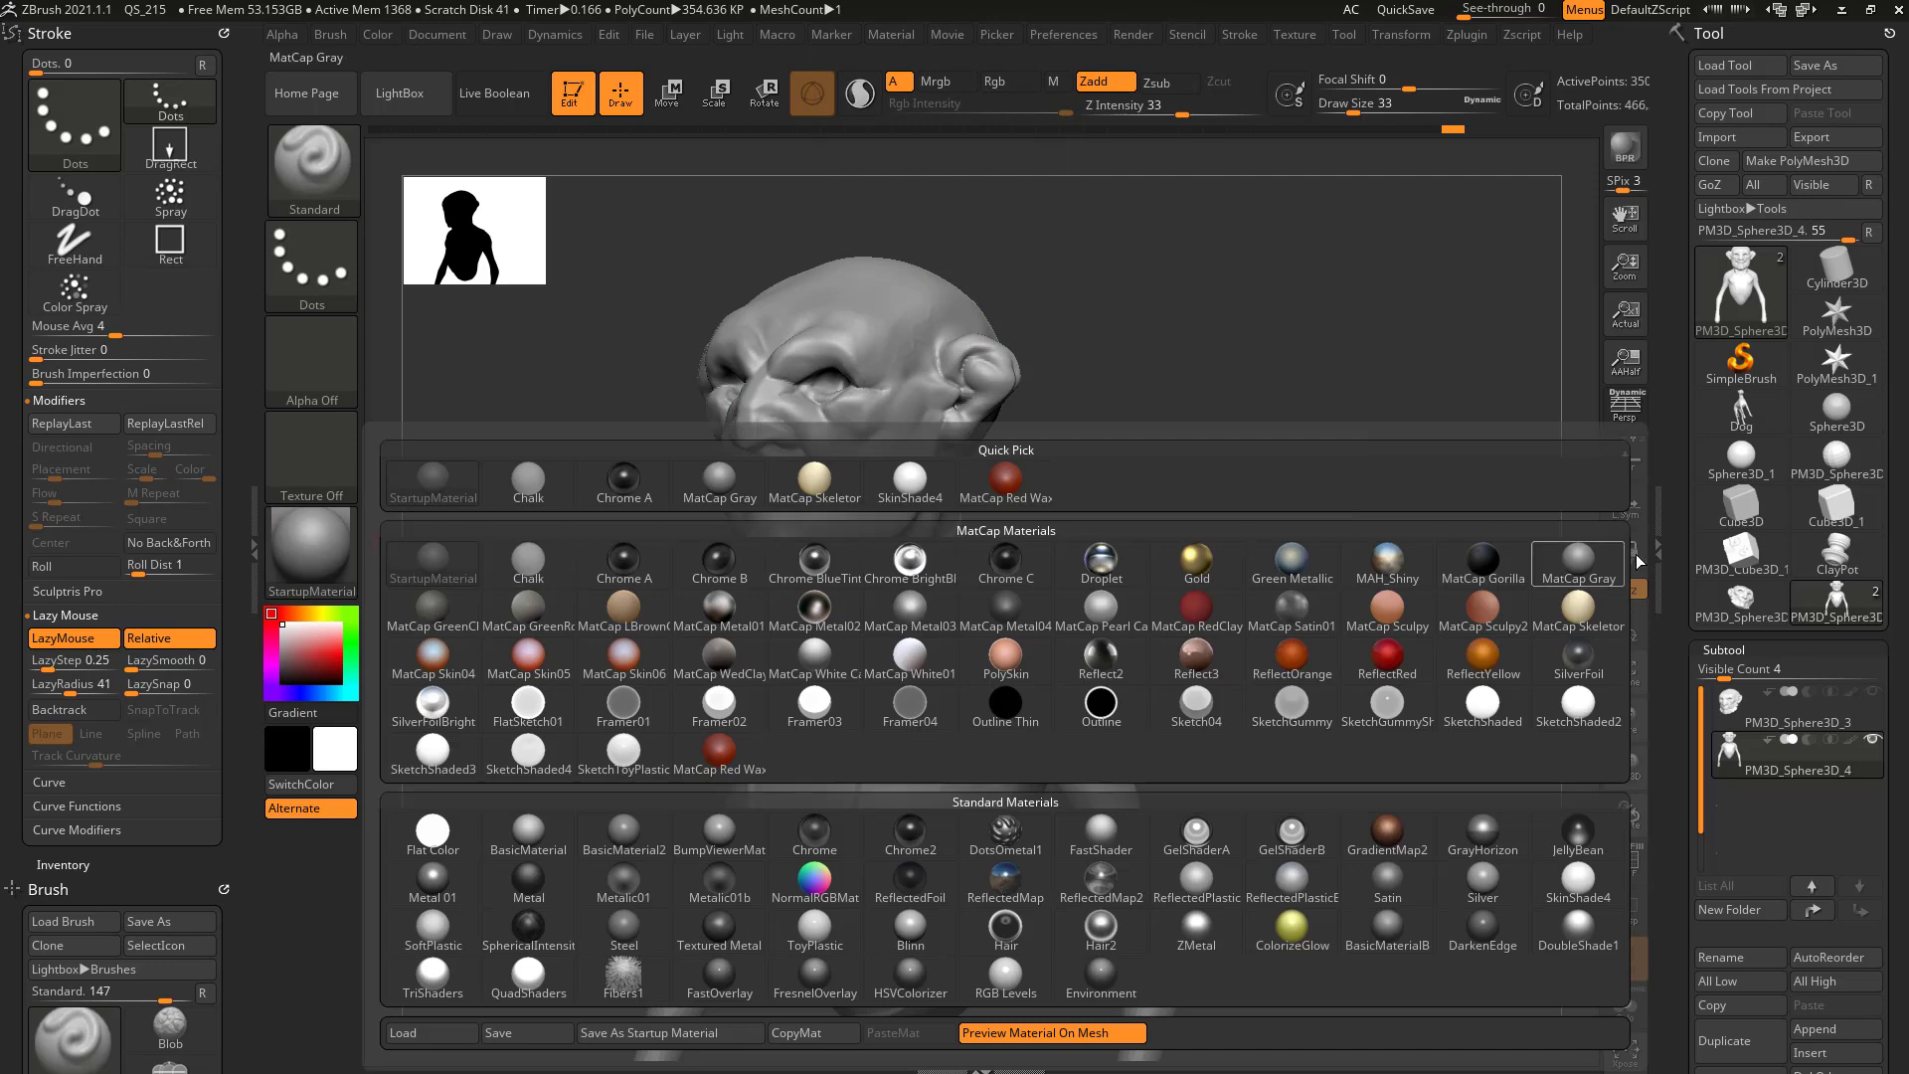
click(1591, 566)
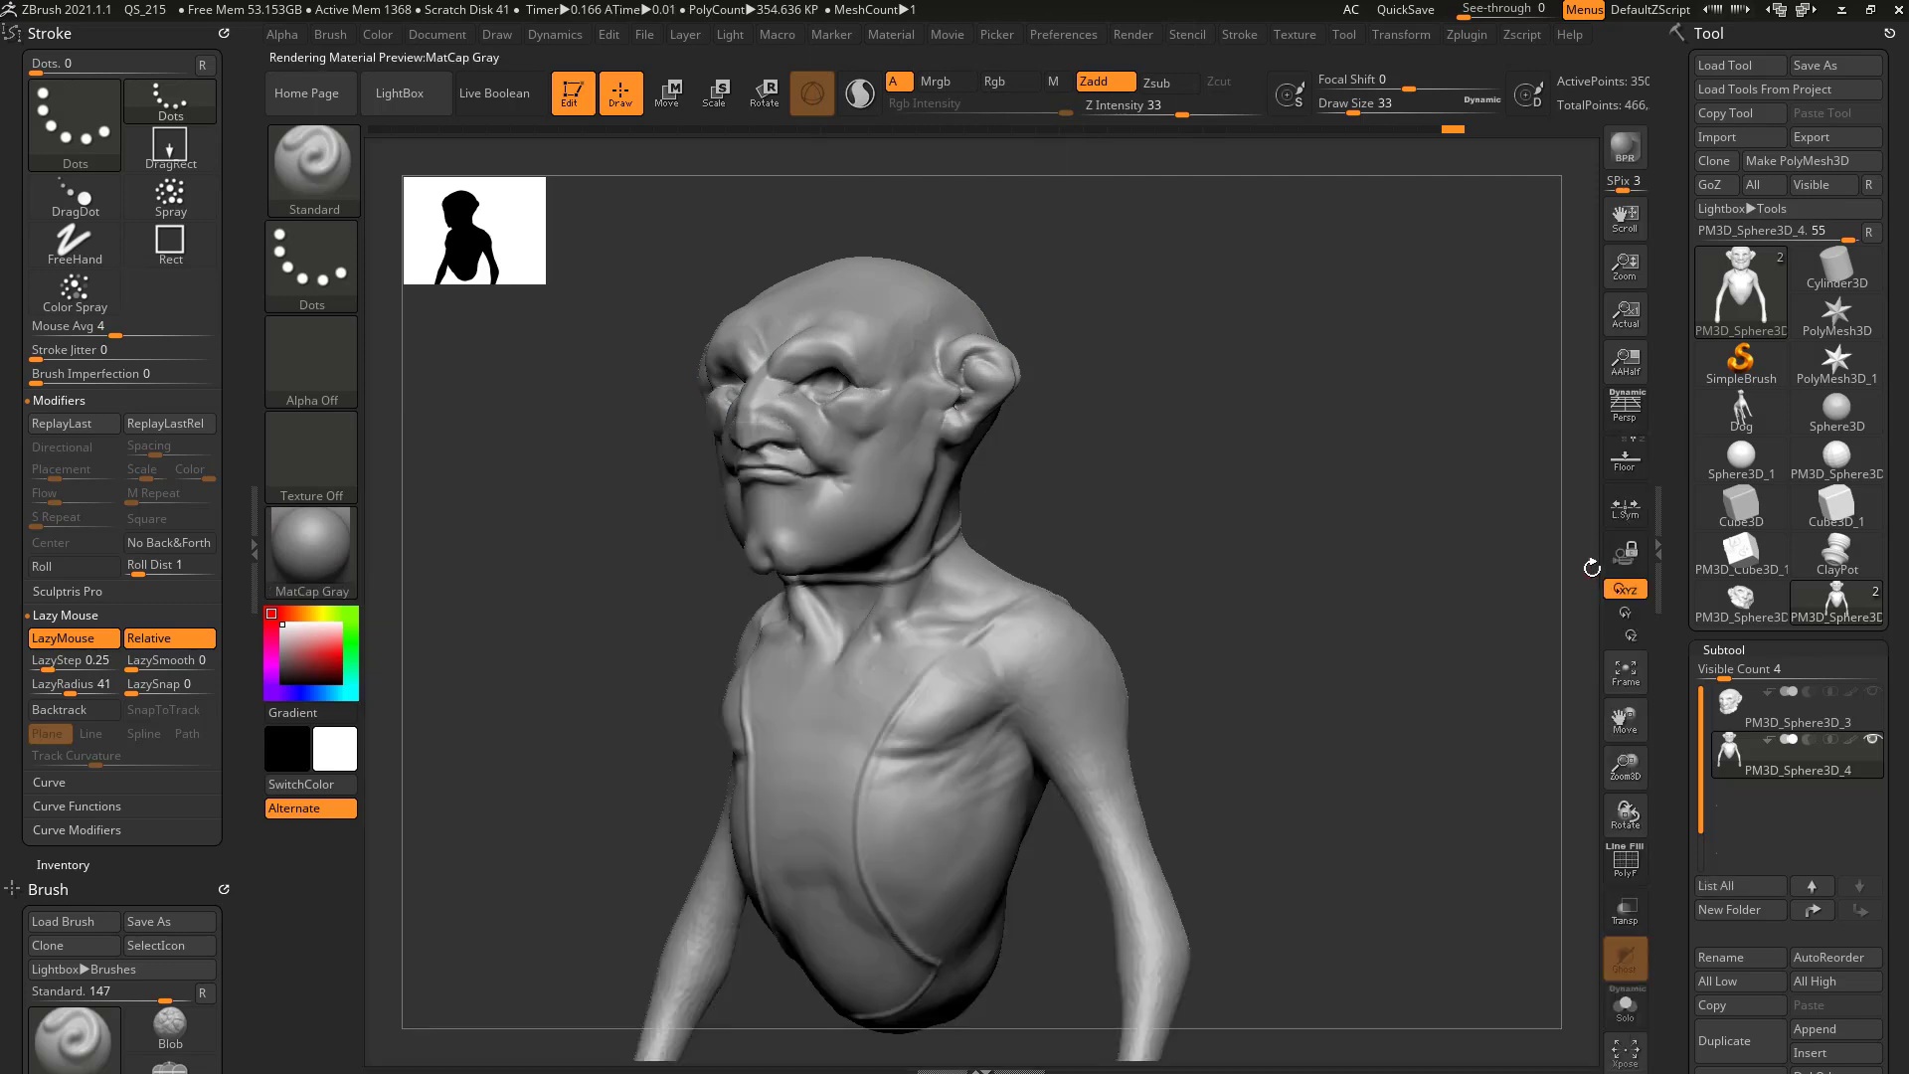
- Apply the MatCap Red Wax material to the figure
click(308, 557)
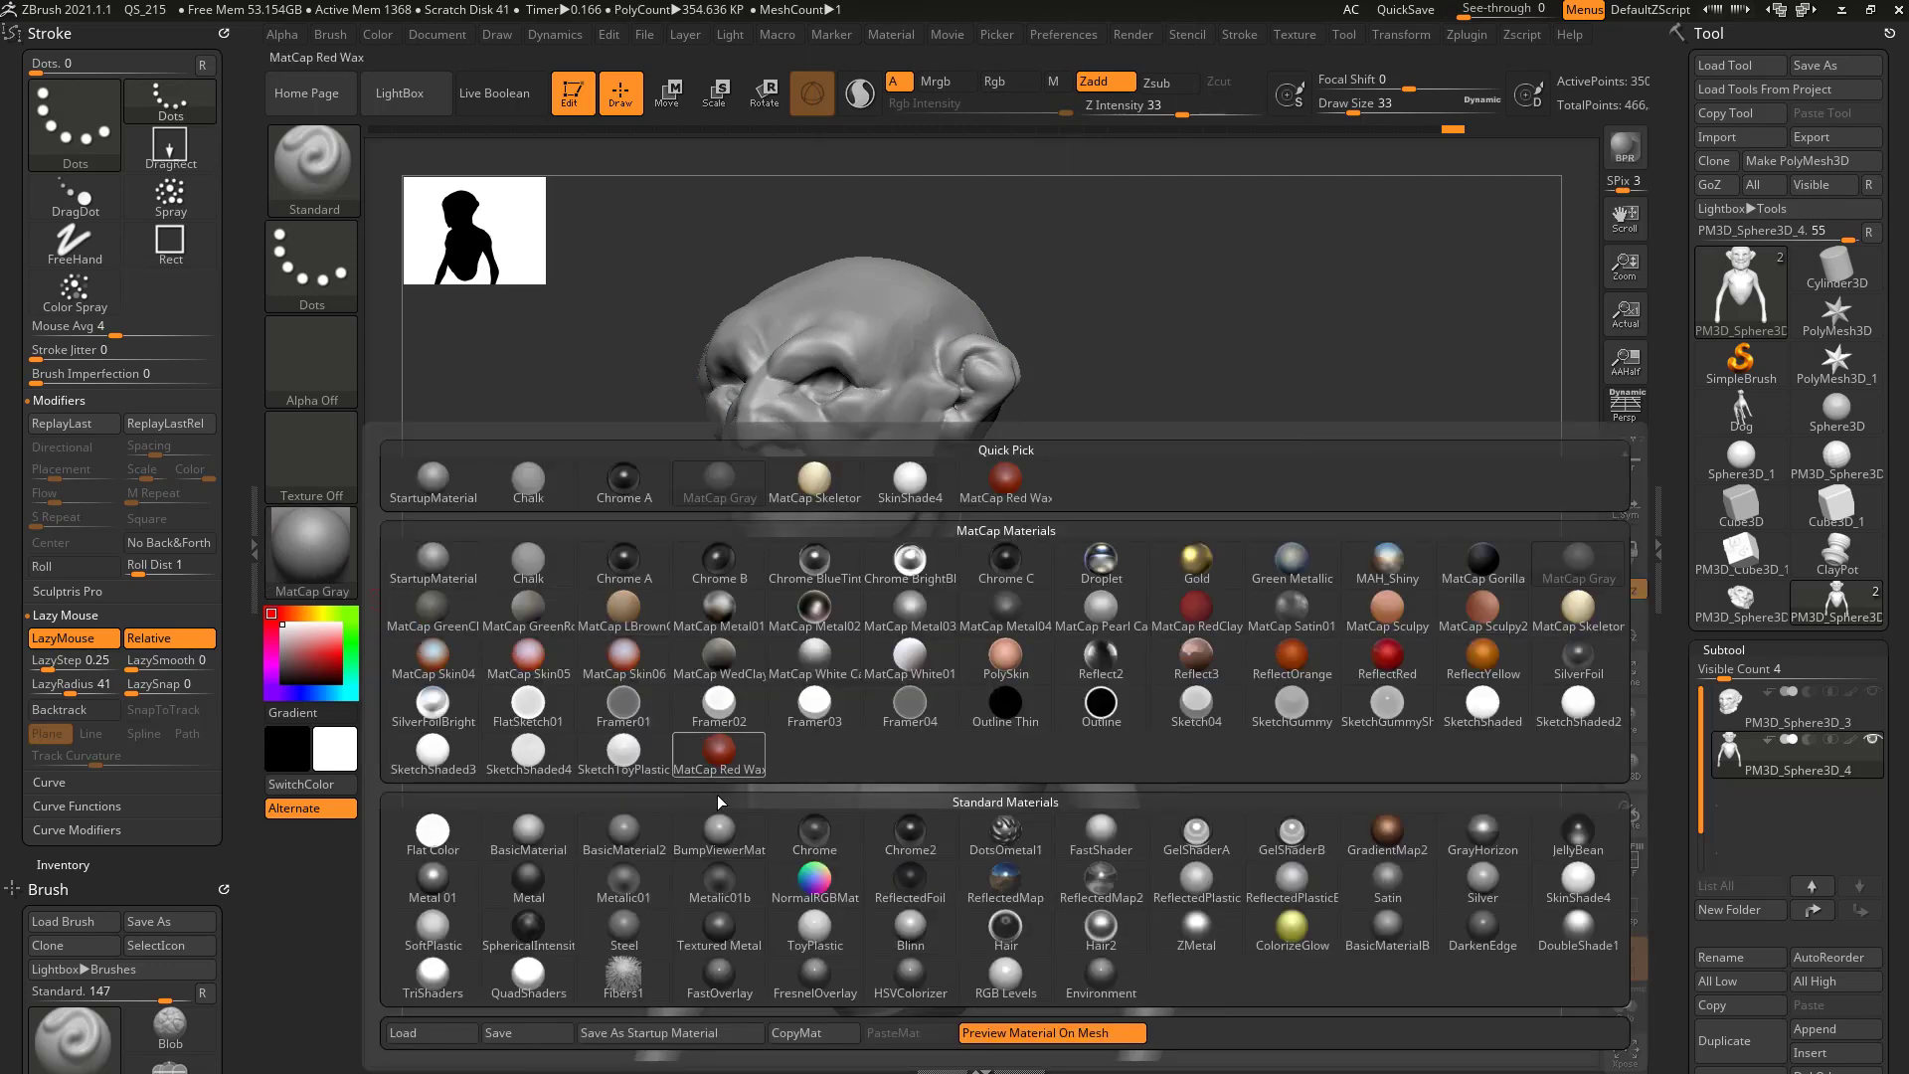
click(664, 1036)
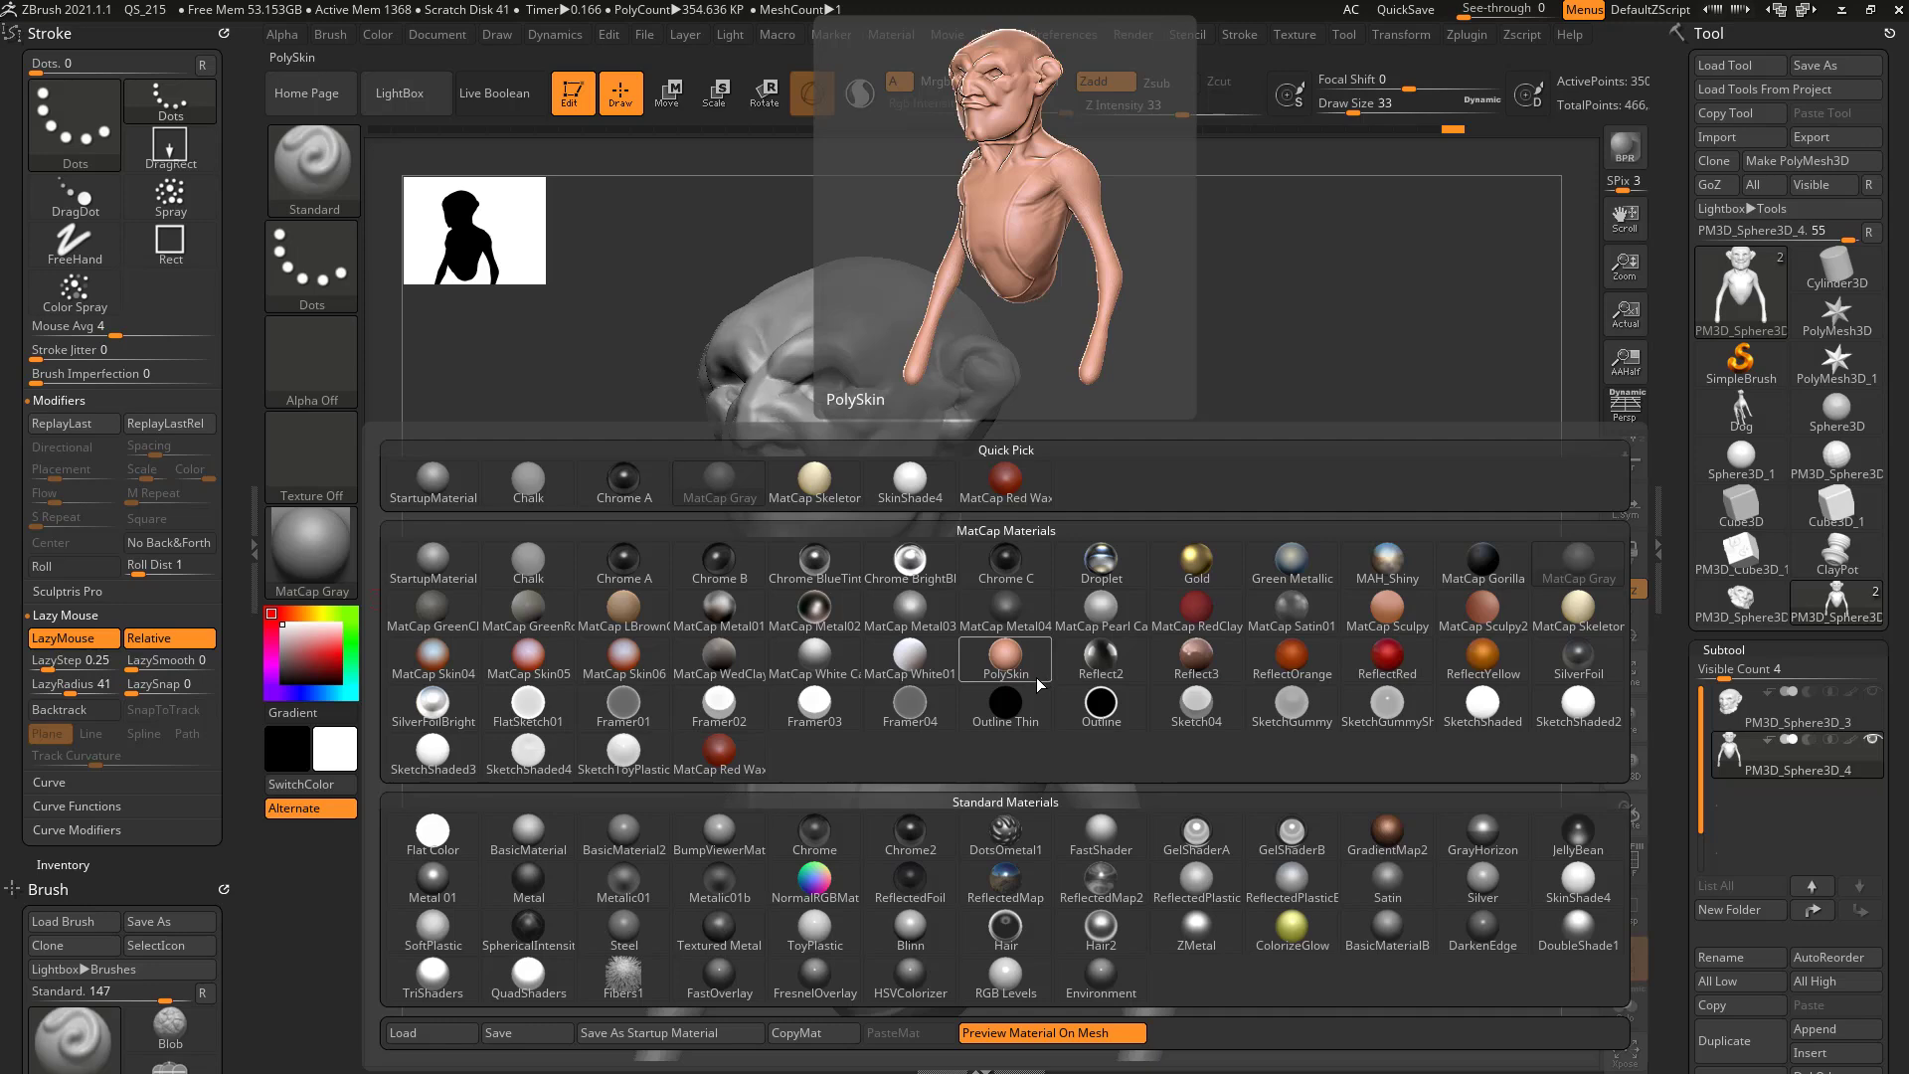
click(719, 753)
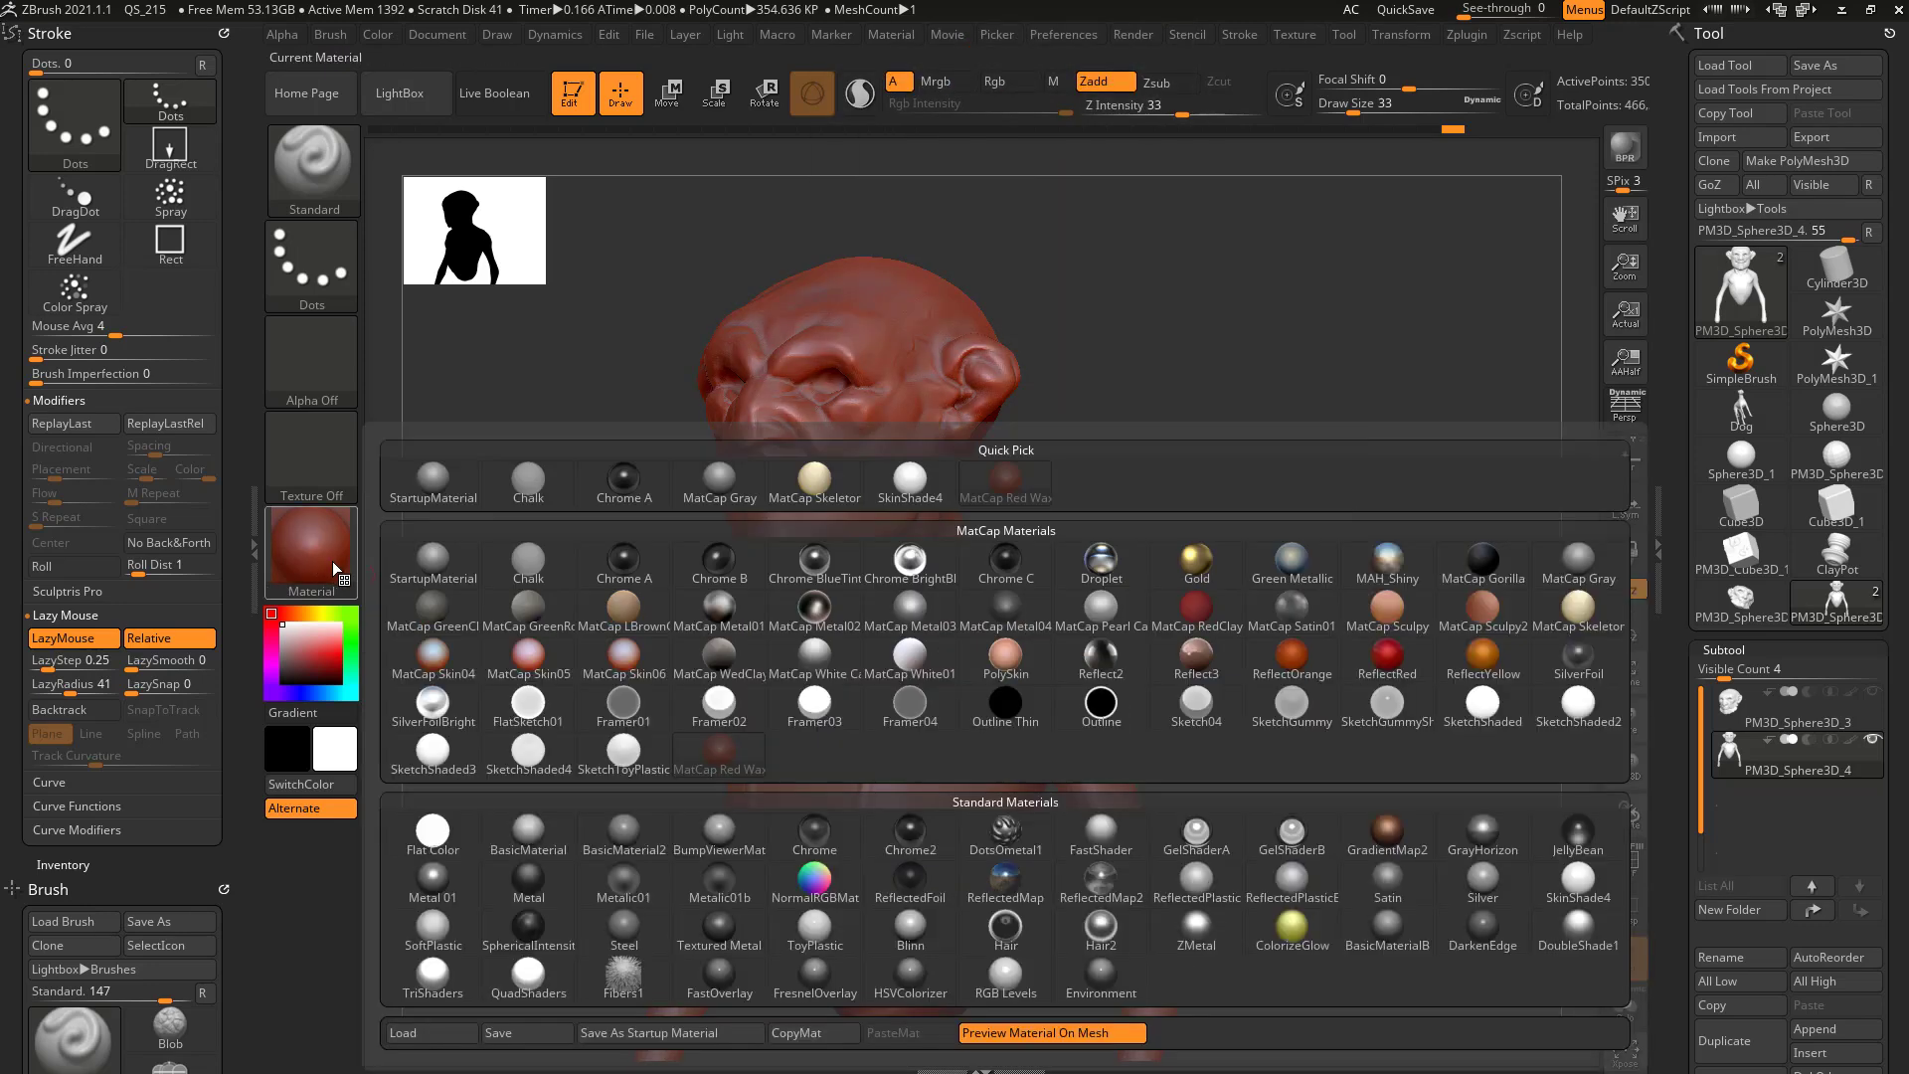
- Switch the figure's material back to MatCap Gray
key(m)
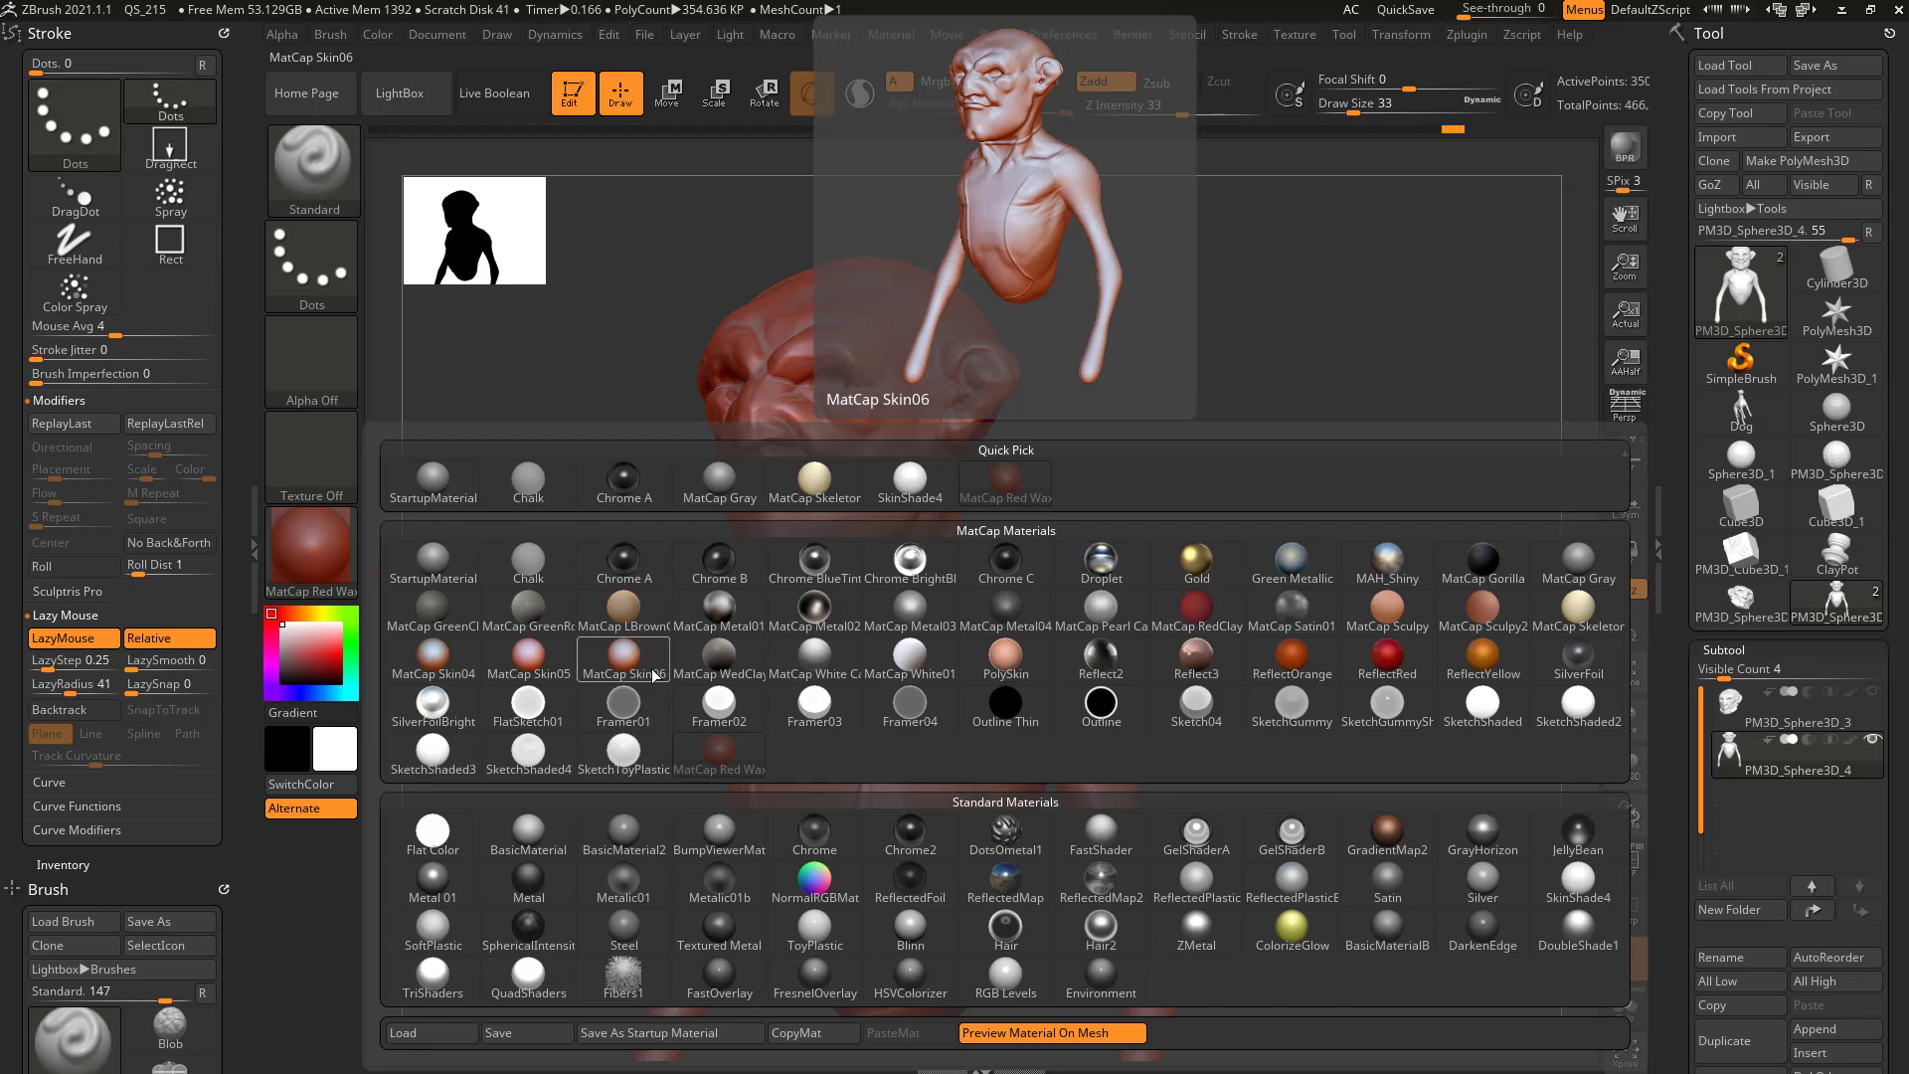
click(331, 548)
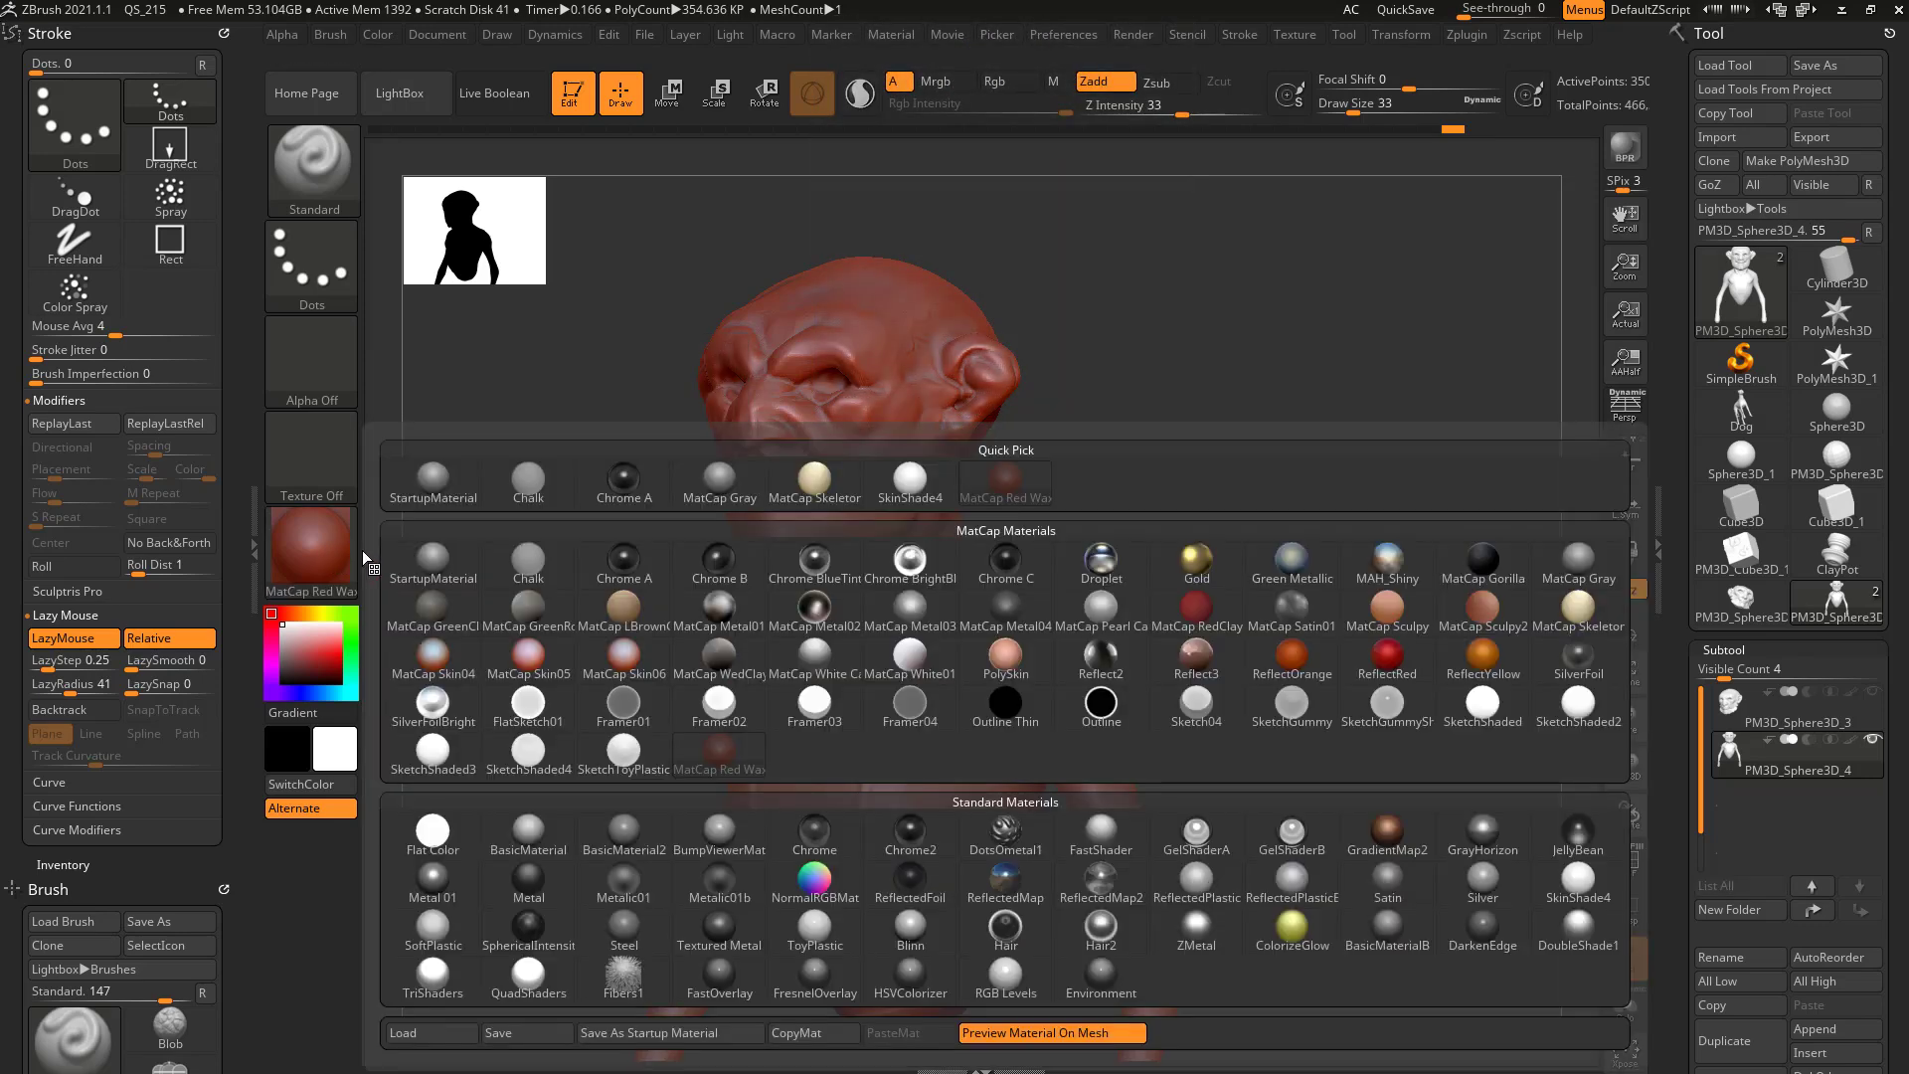
click(1573, 562)
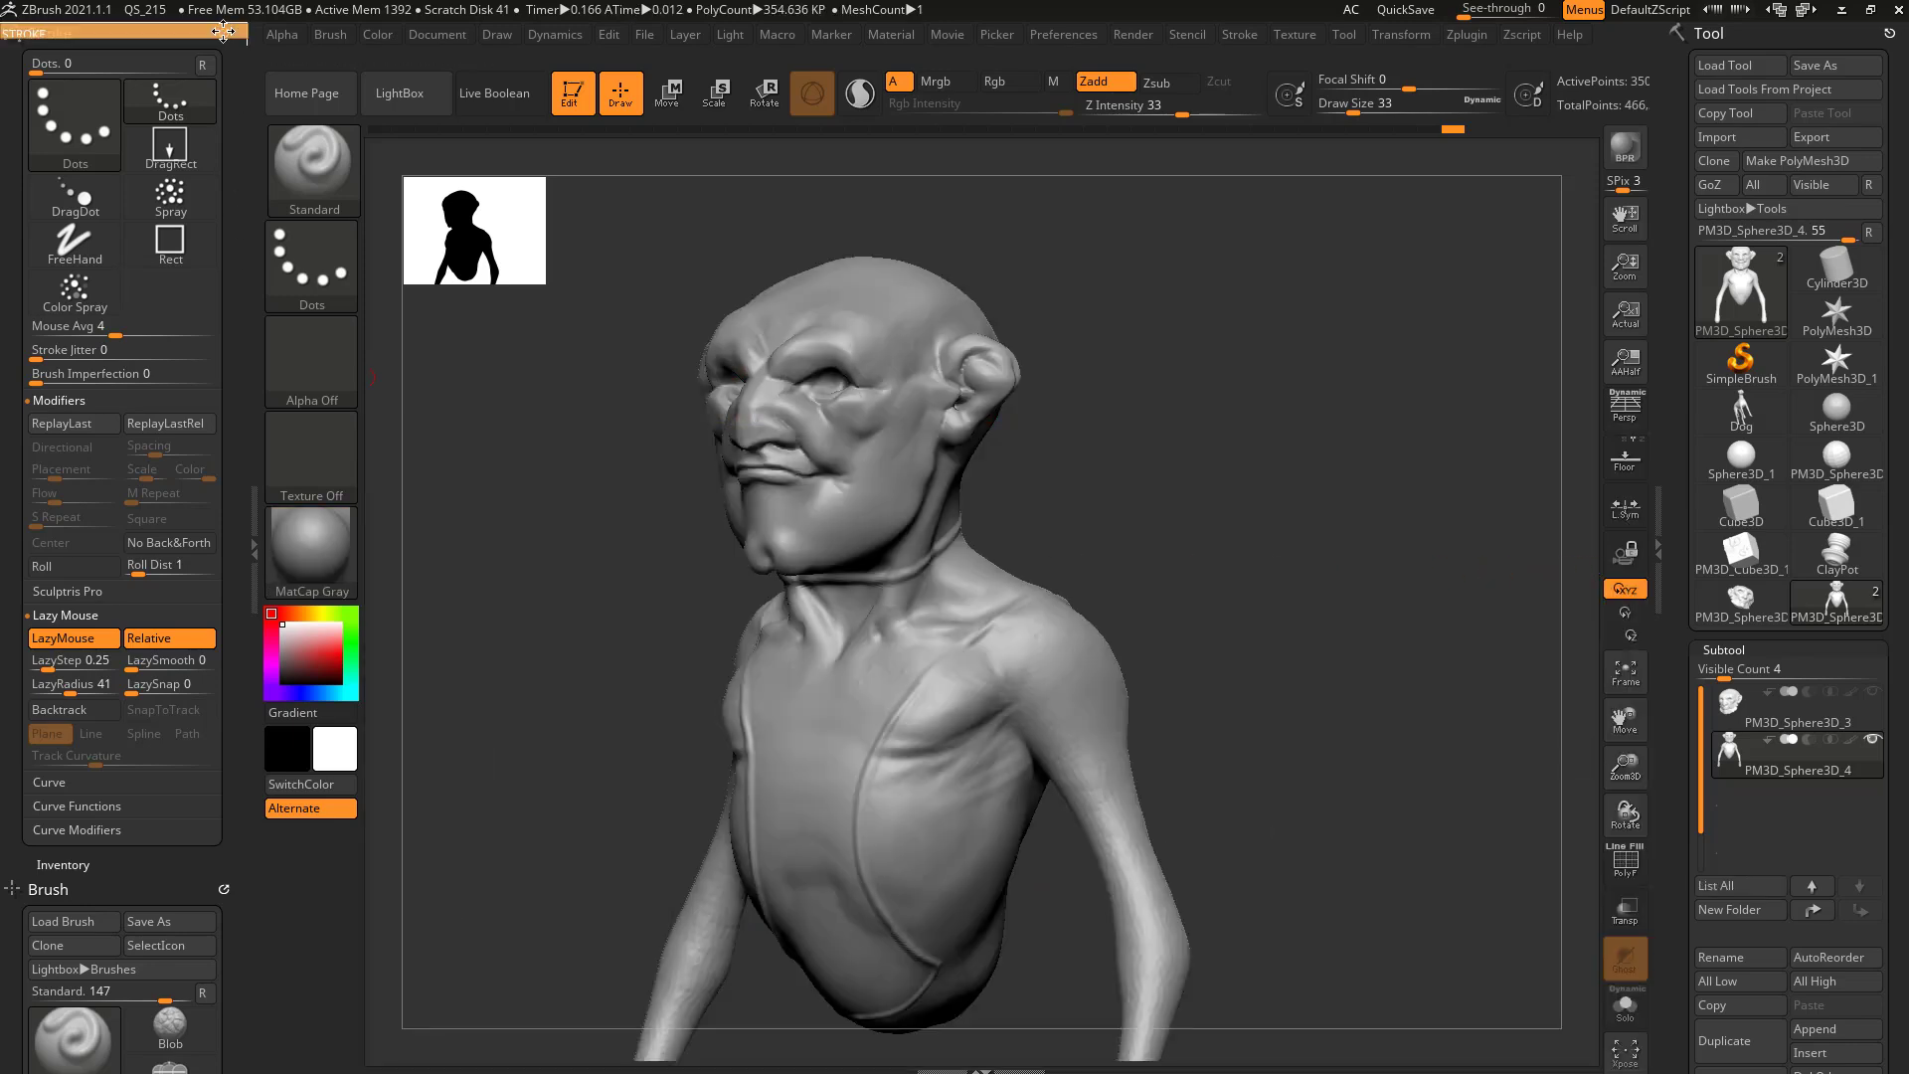
- Clear the Stroke and Brush palettes from the side tray and dock the Material palette there
click(223, 34)
click(222, 34)
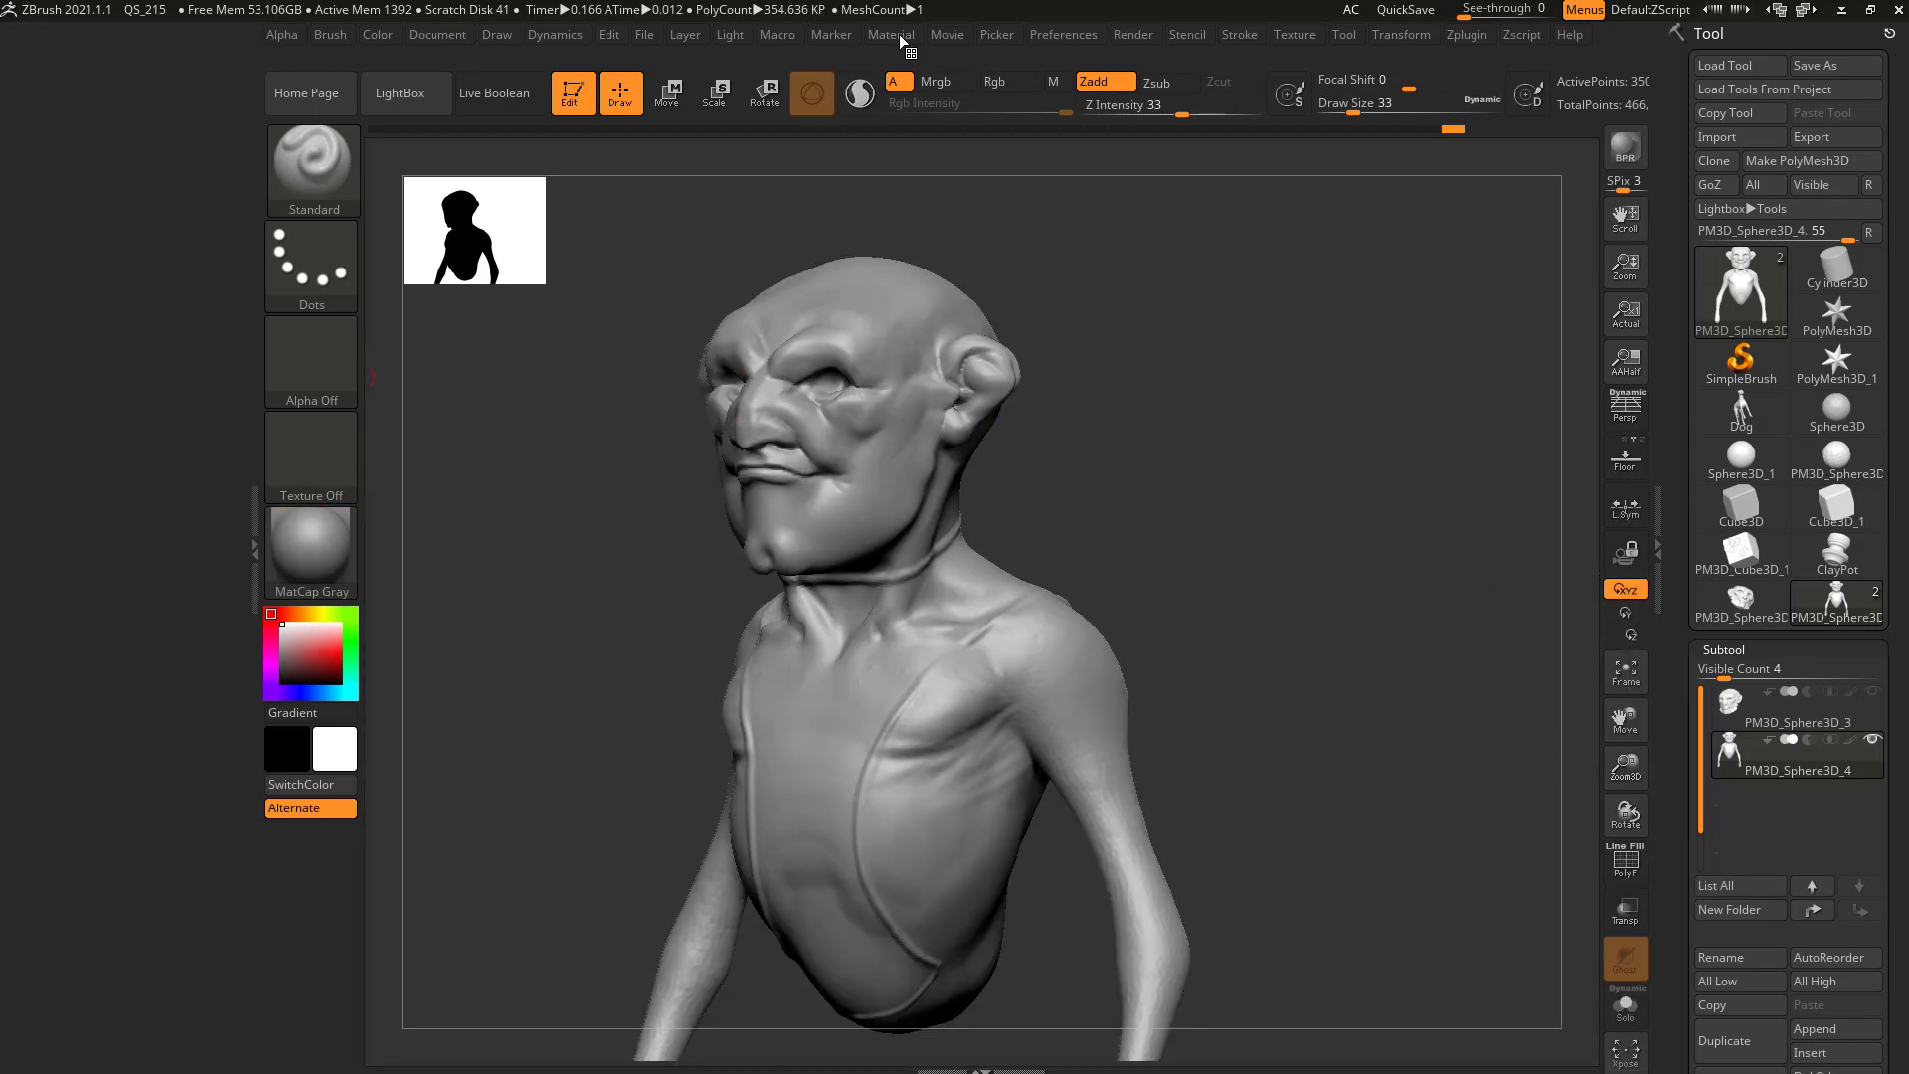
click(900, 38)
drag(875, 56, 124, 154)
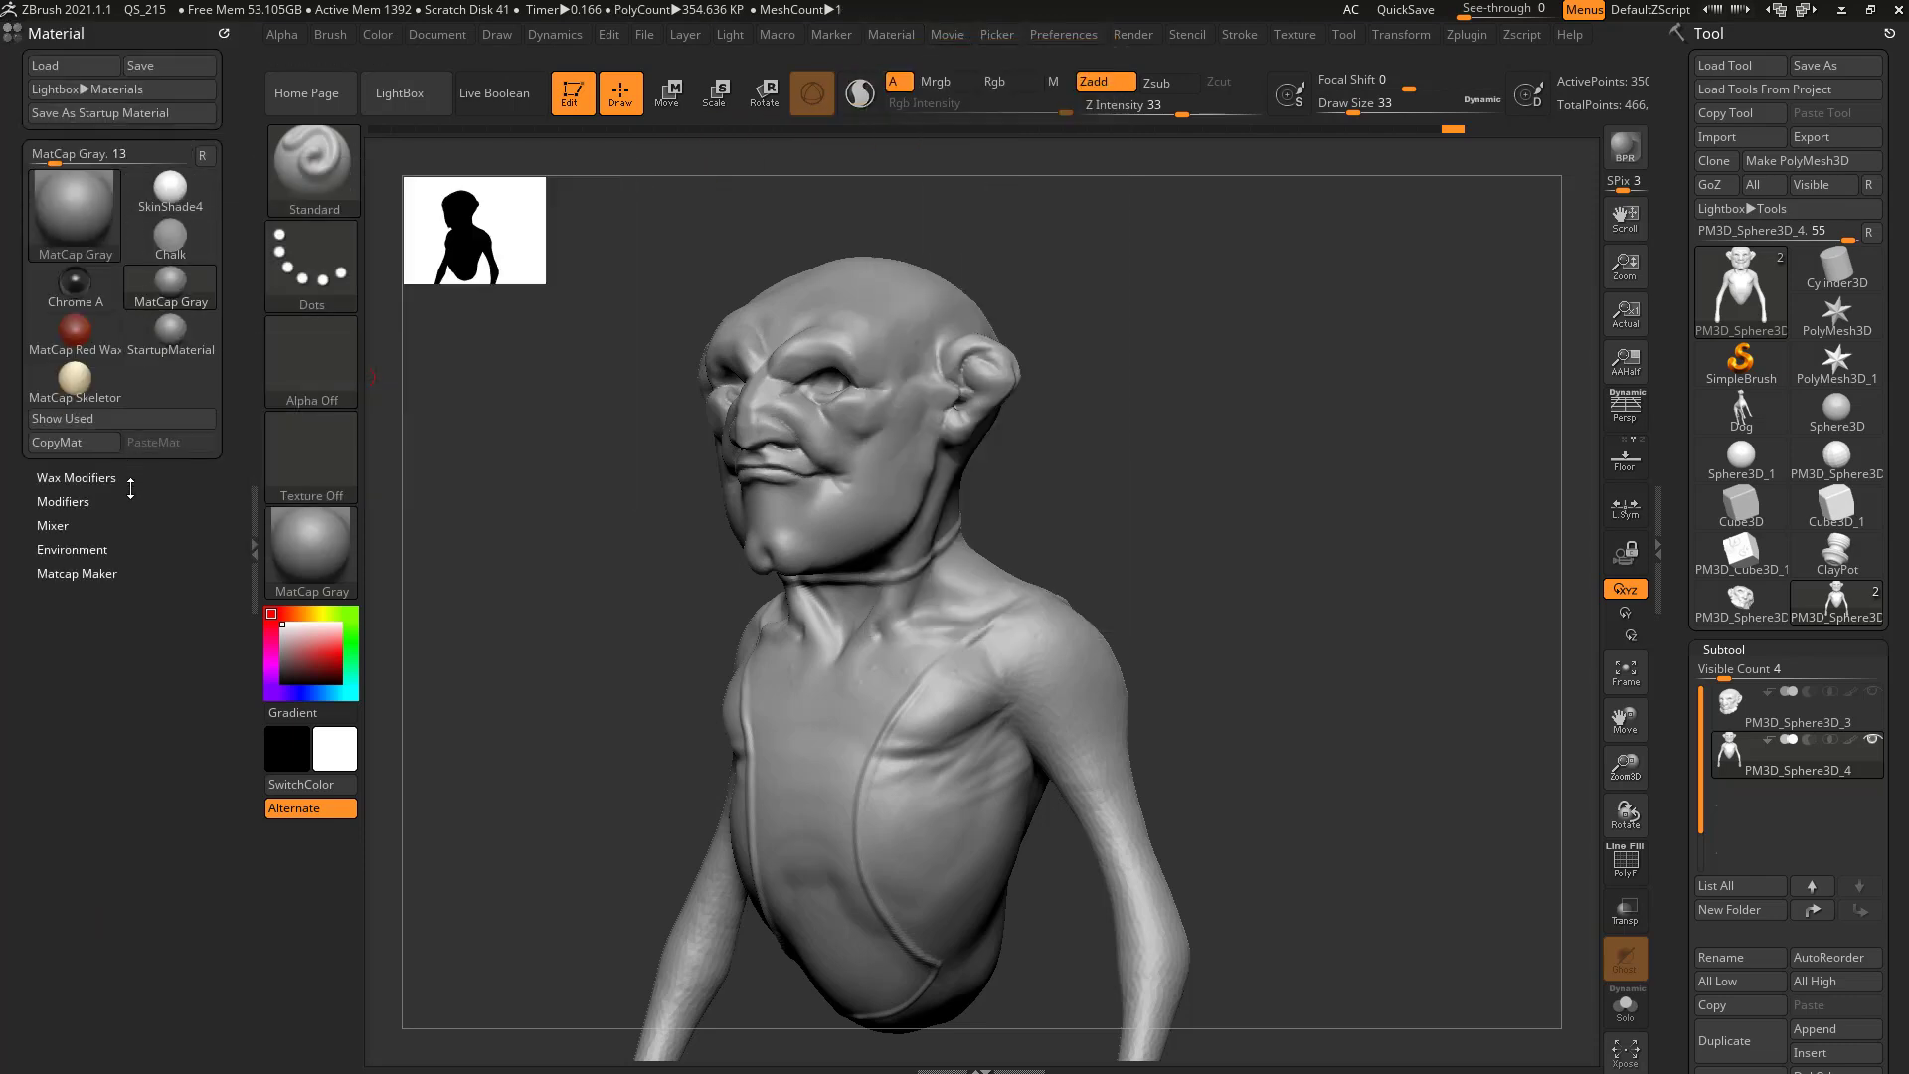
- Expand MatCap Gray's modifiers and replace its material texture with the blue swirl, Texture 15
click(82, 502)
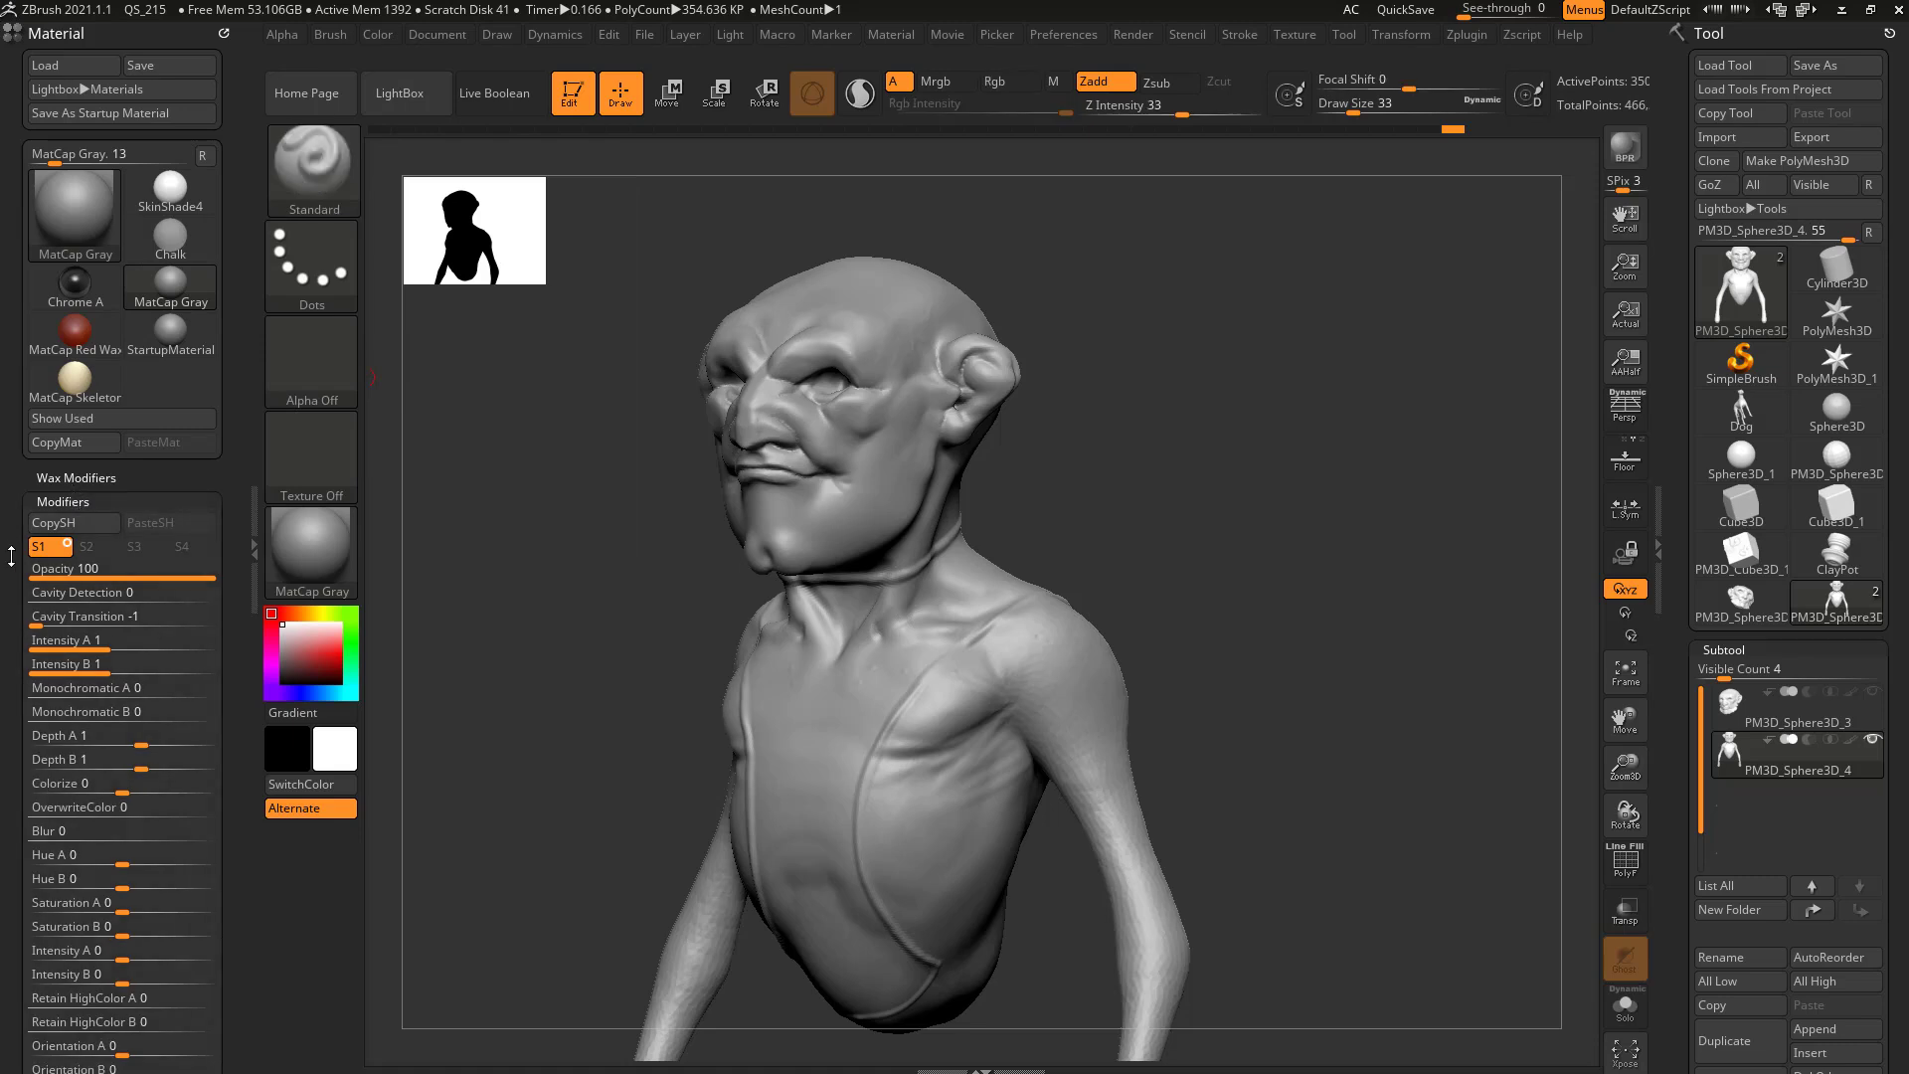
drag(11, 553, 12, 378)
mouse_move(58, 856)
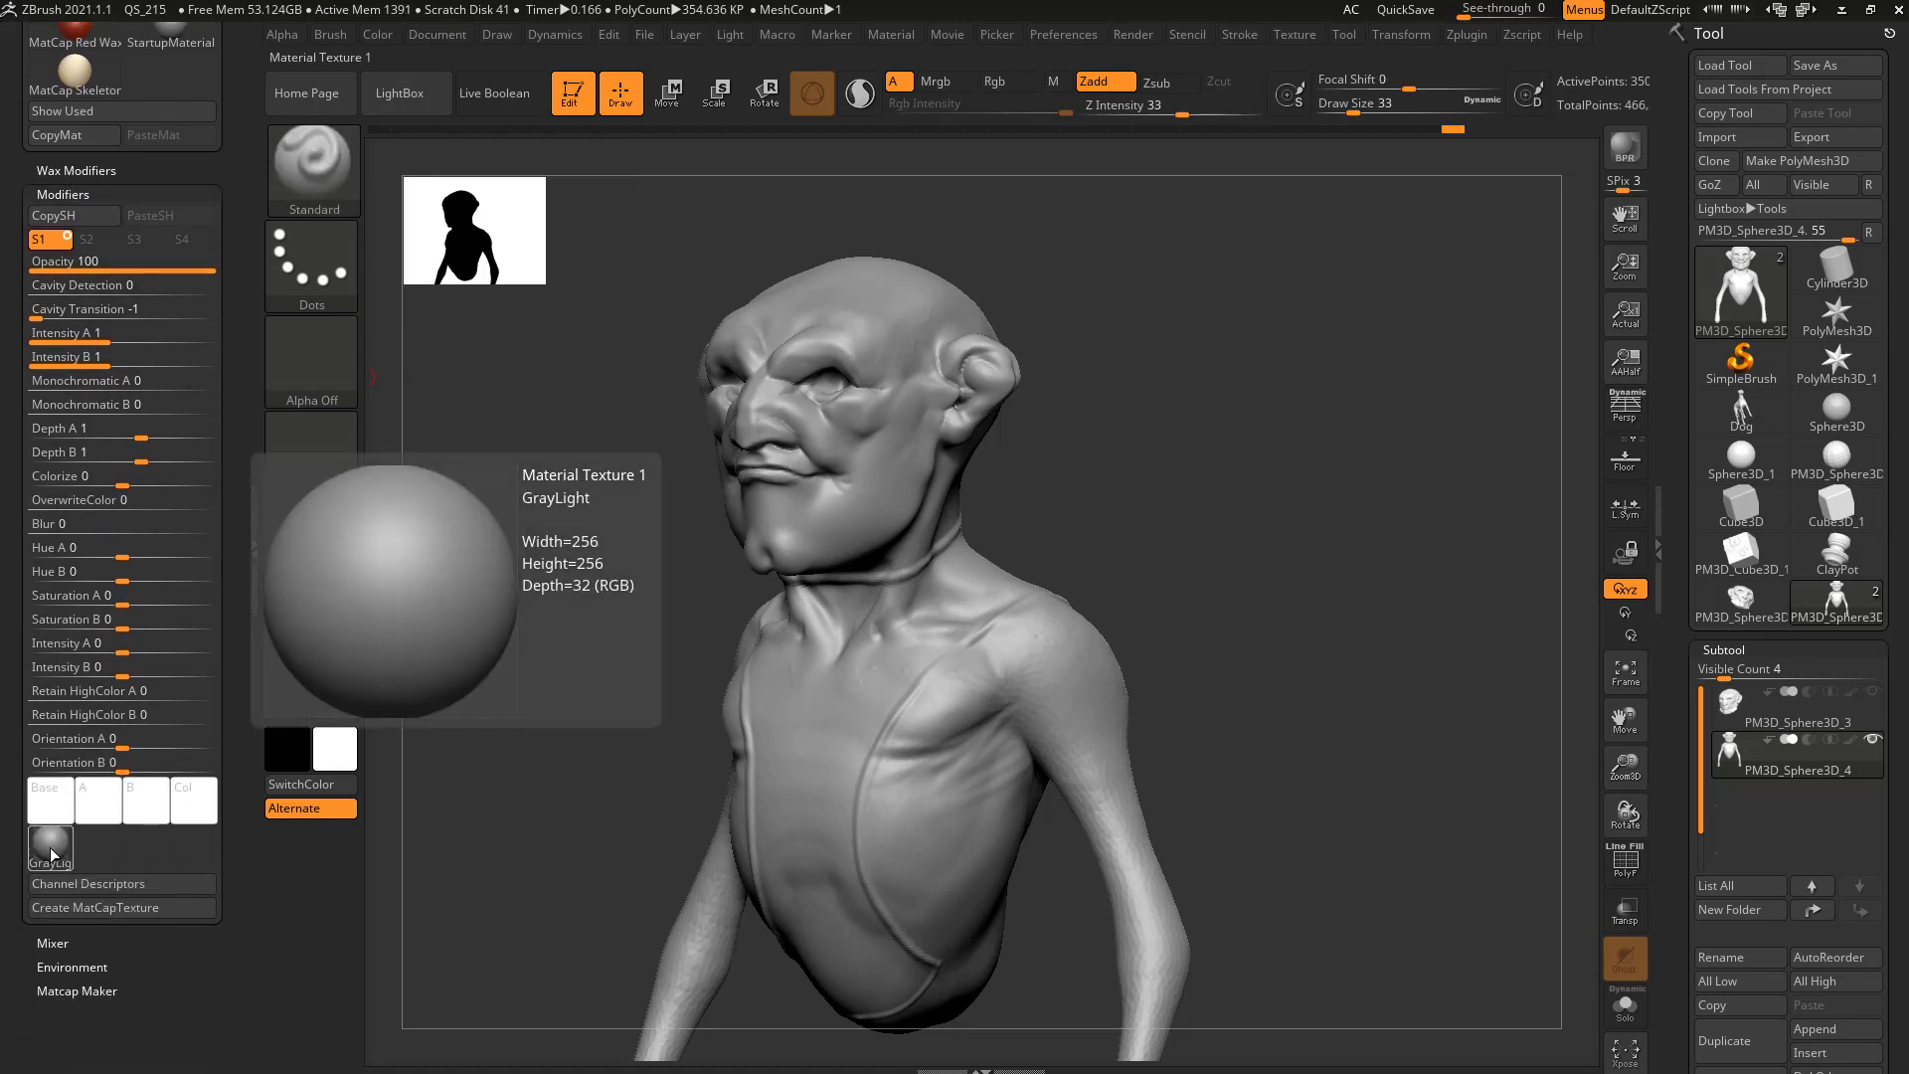
click(51, 848)
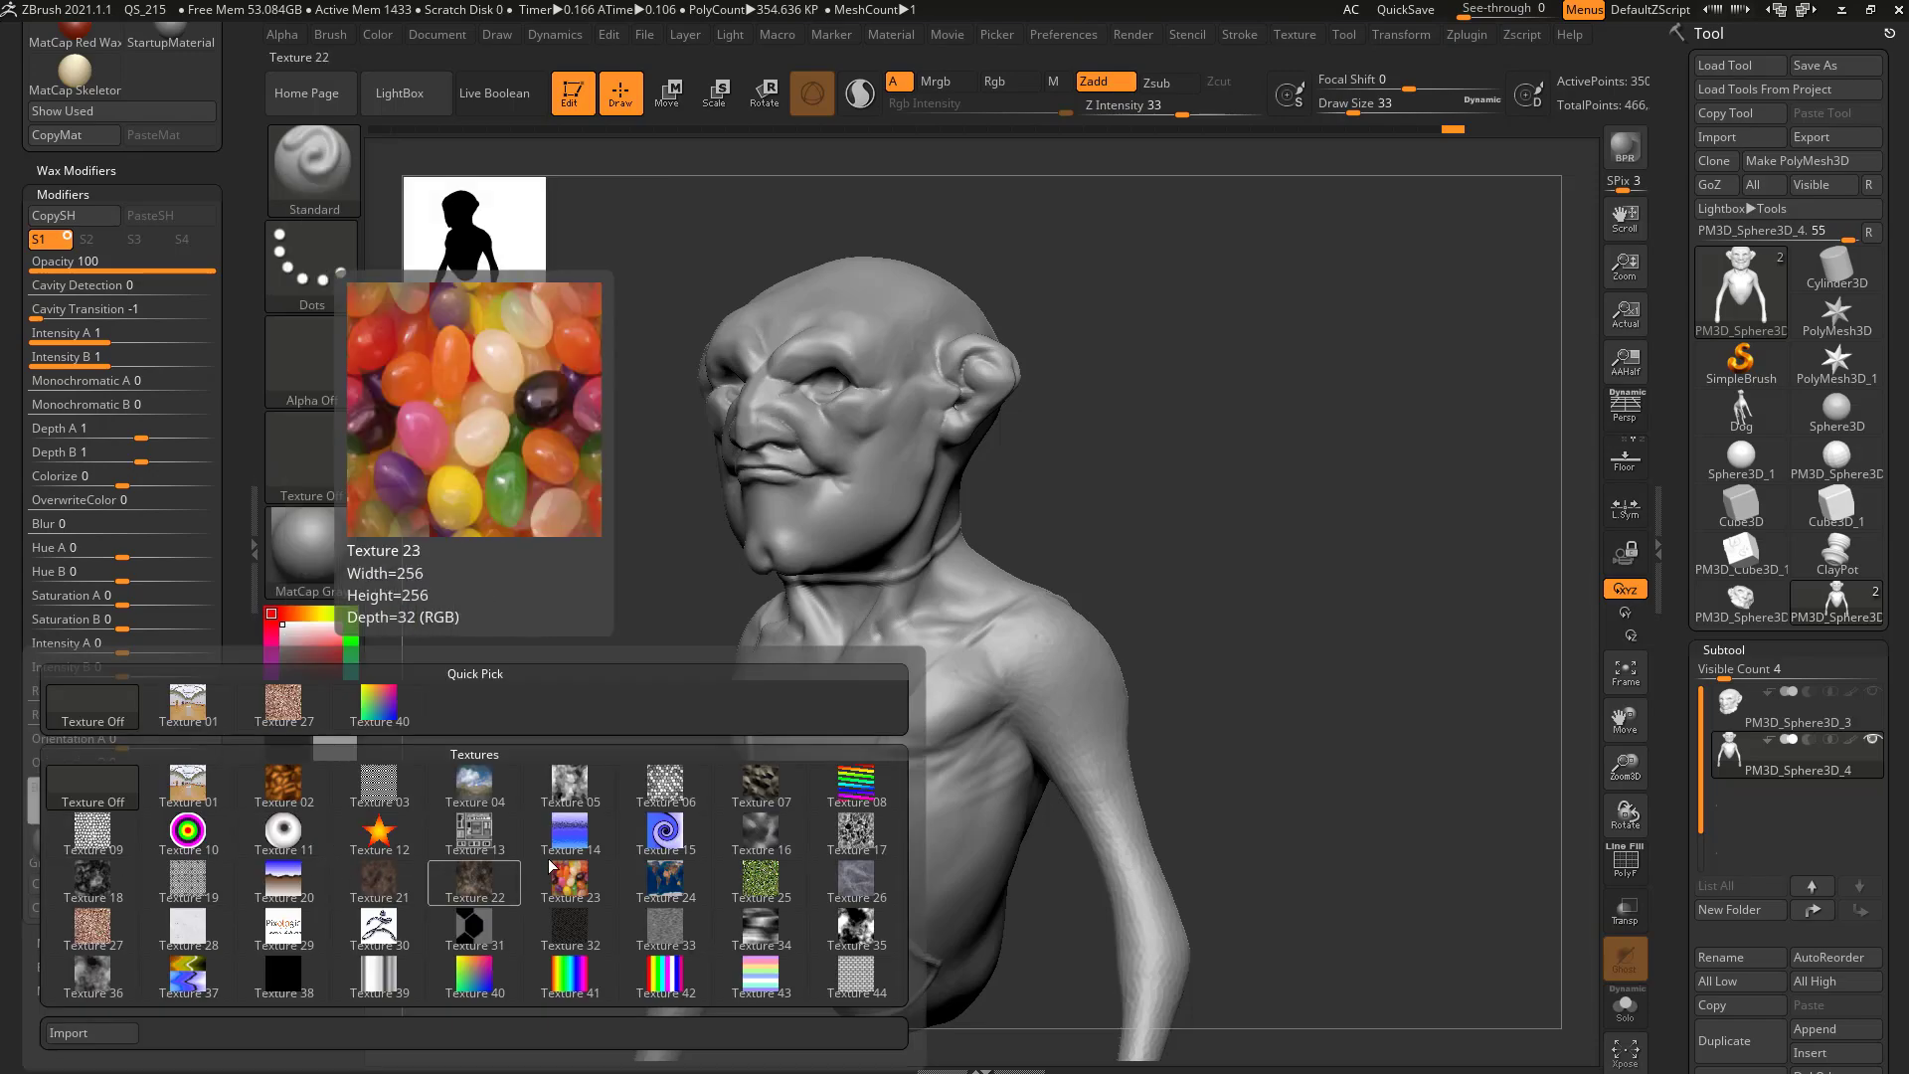
click(663, 830)
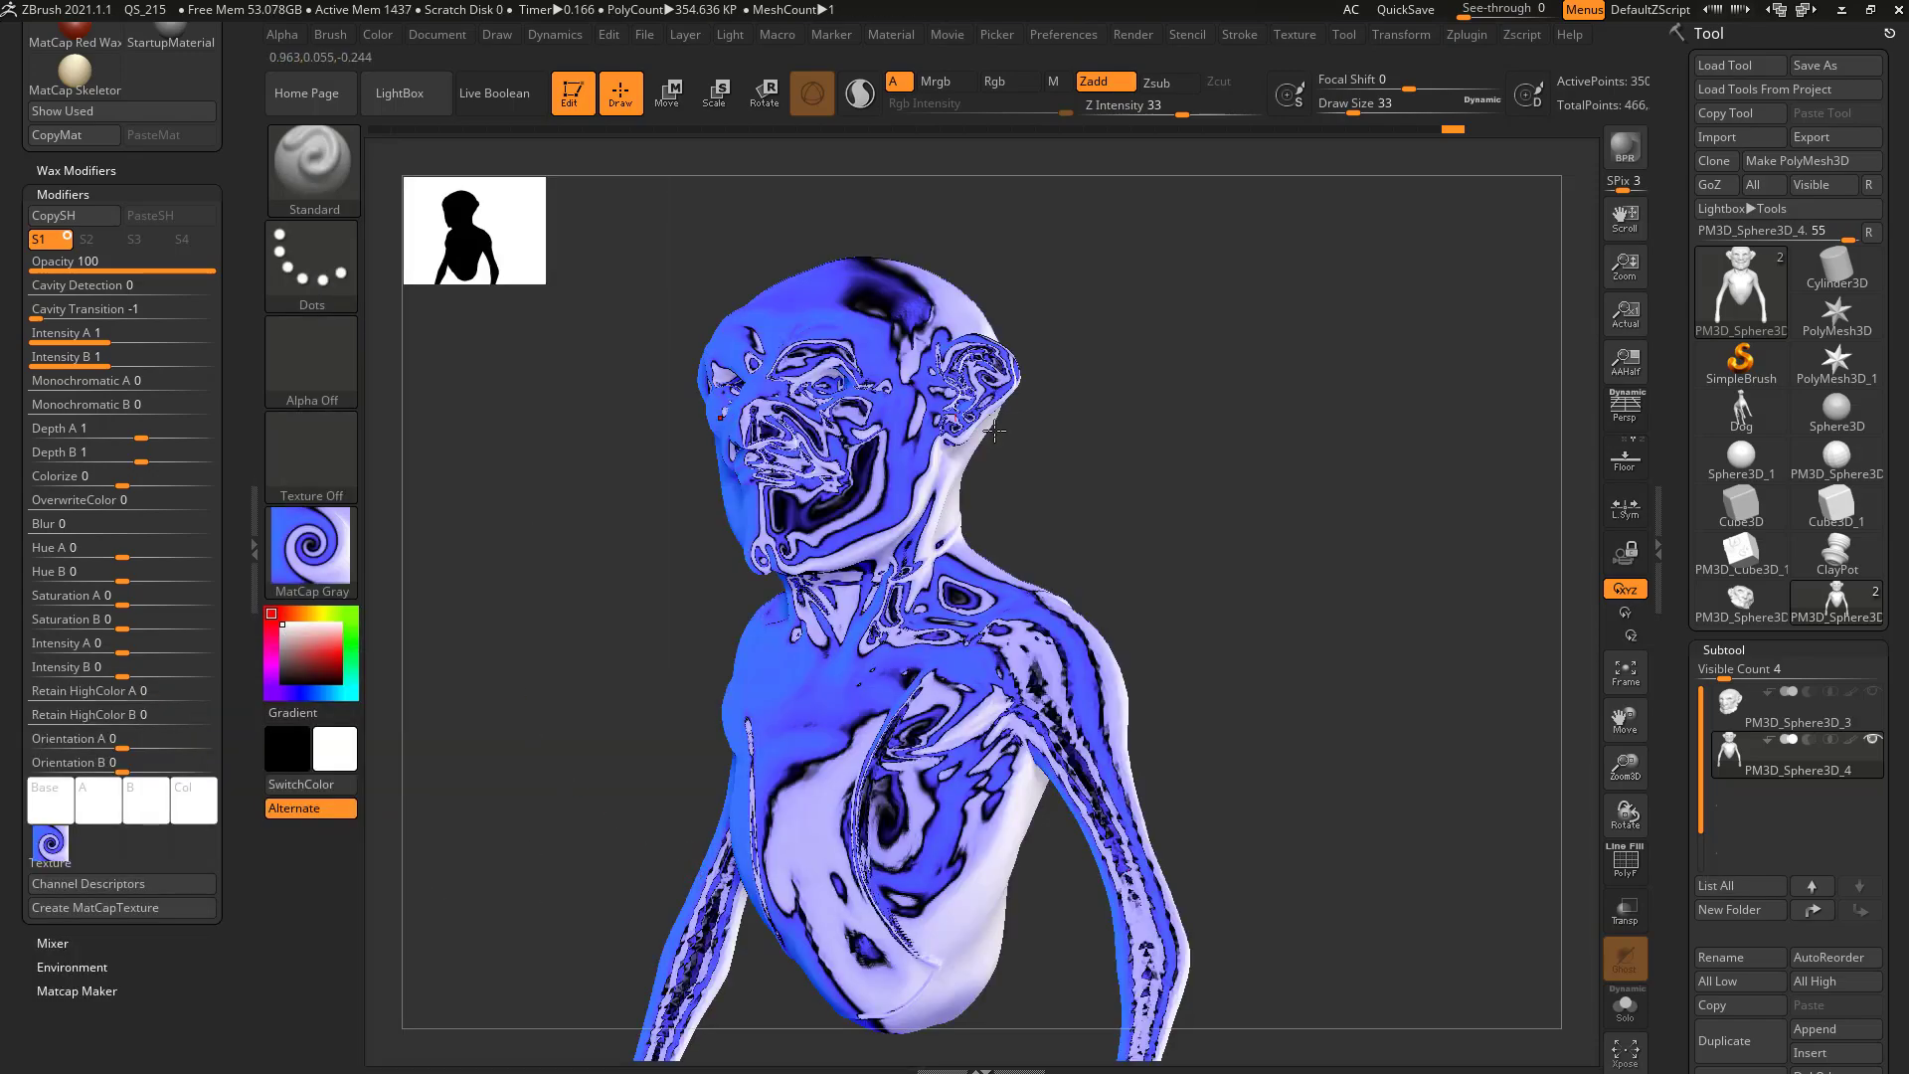
drag(1003, 446, 960, 572)
- Change MatCap Gray's material texture to Texture 11, the white ring with a dark centre
click(51, 844)
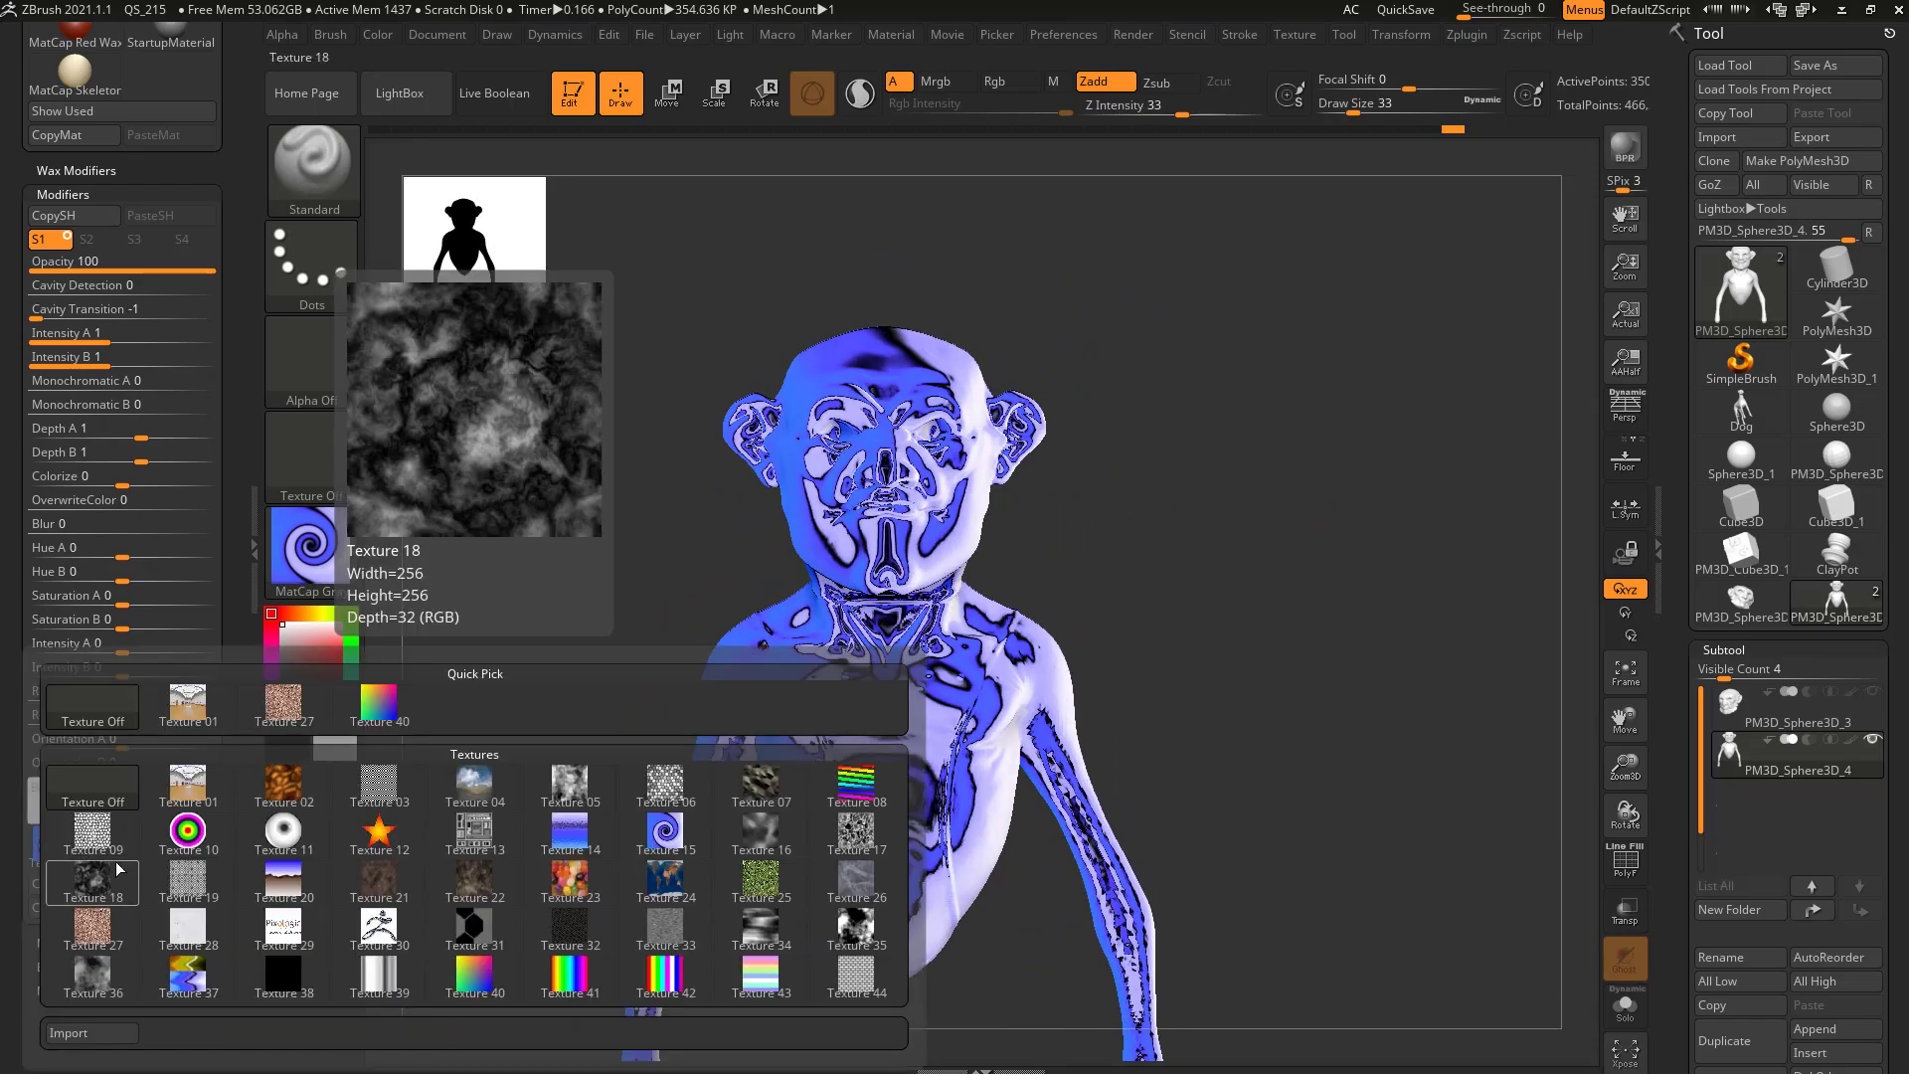
click(165, 881)
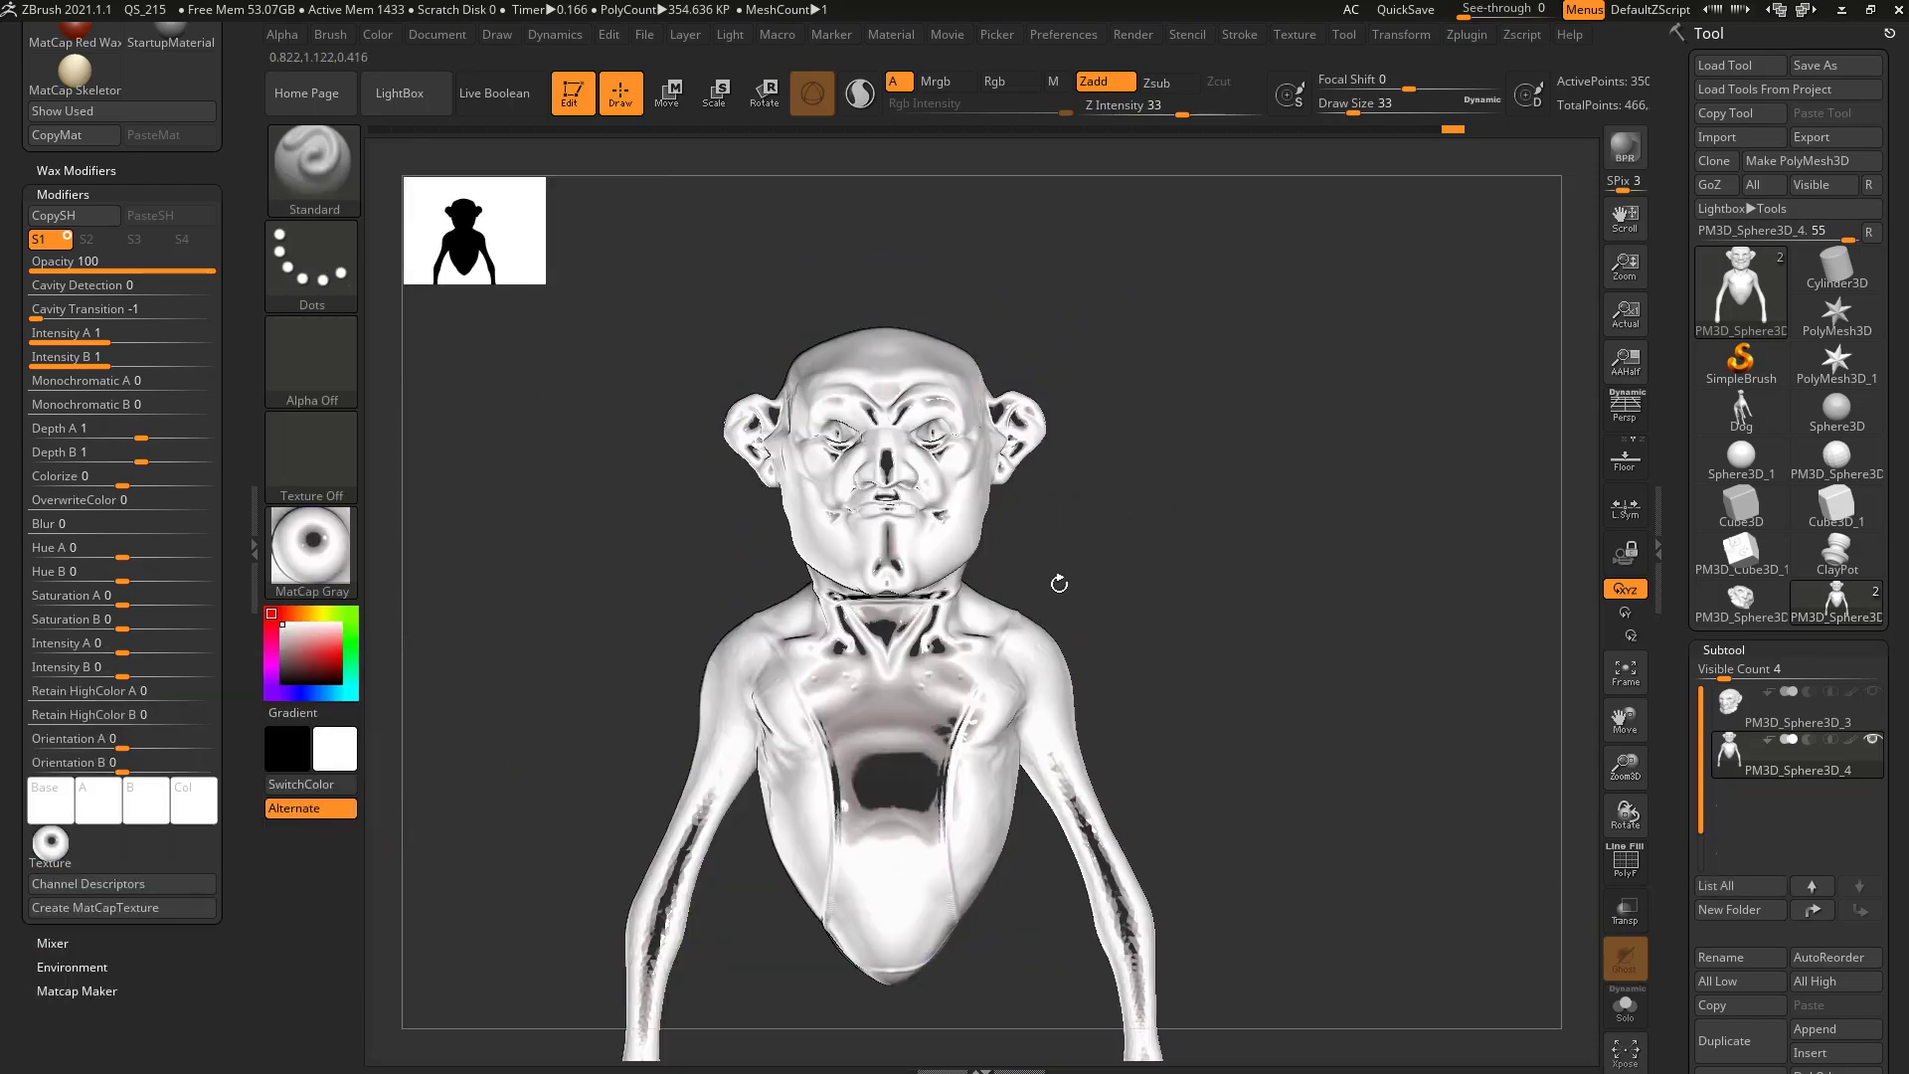
drag(1108, 566, 954, 571)
- Change MatCap Gray's material texture to Texture 10, the multicoloured concentric rings
click(60, 855)
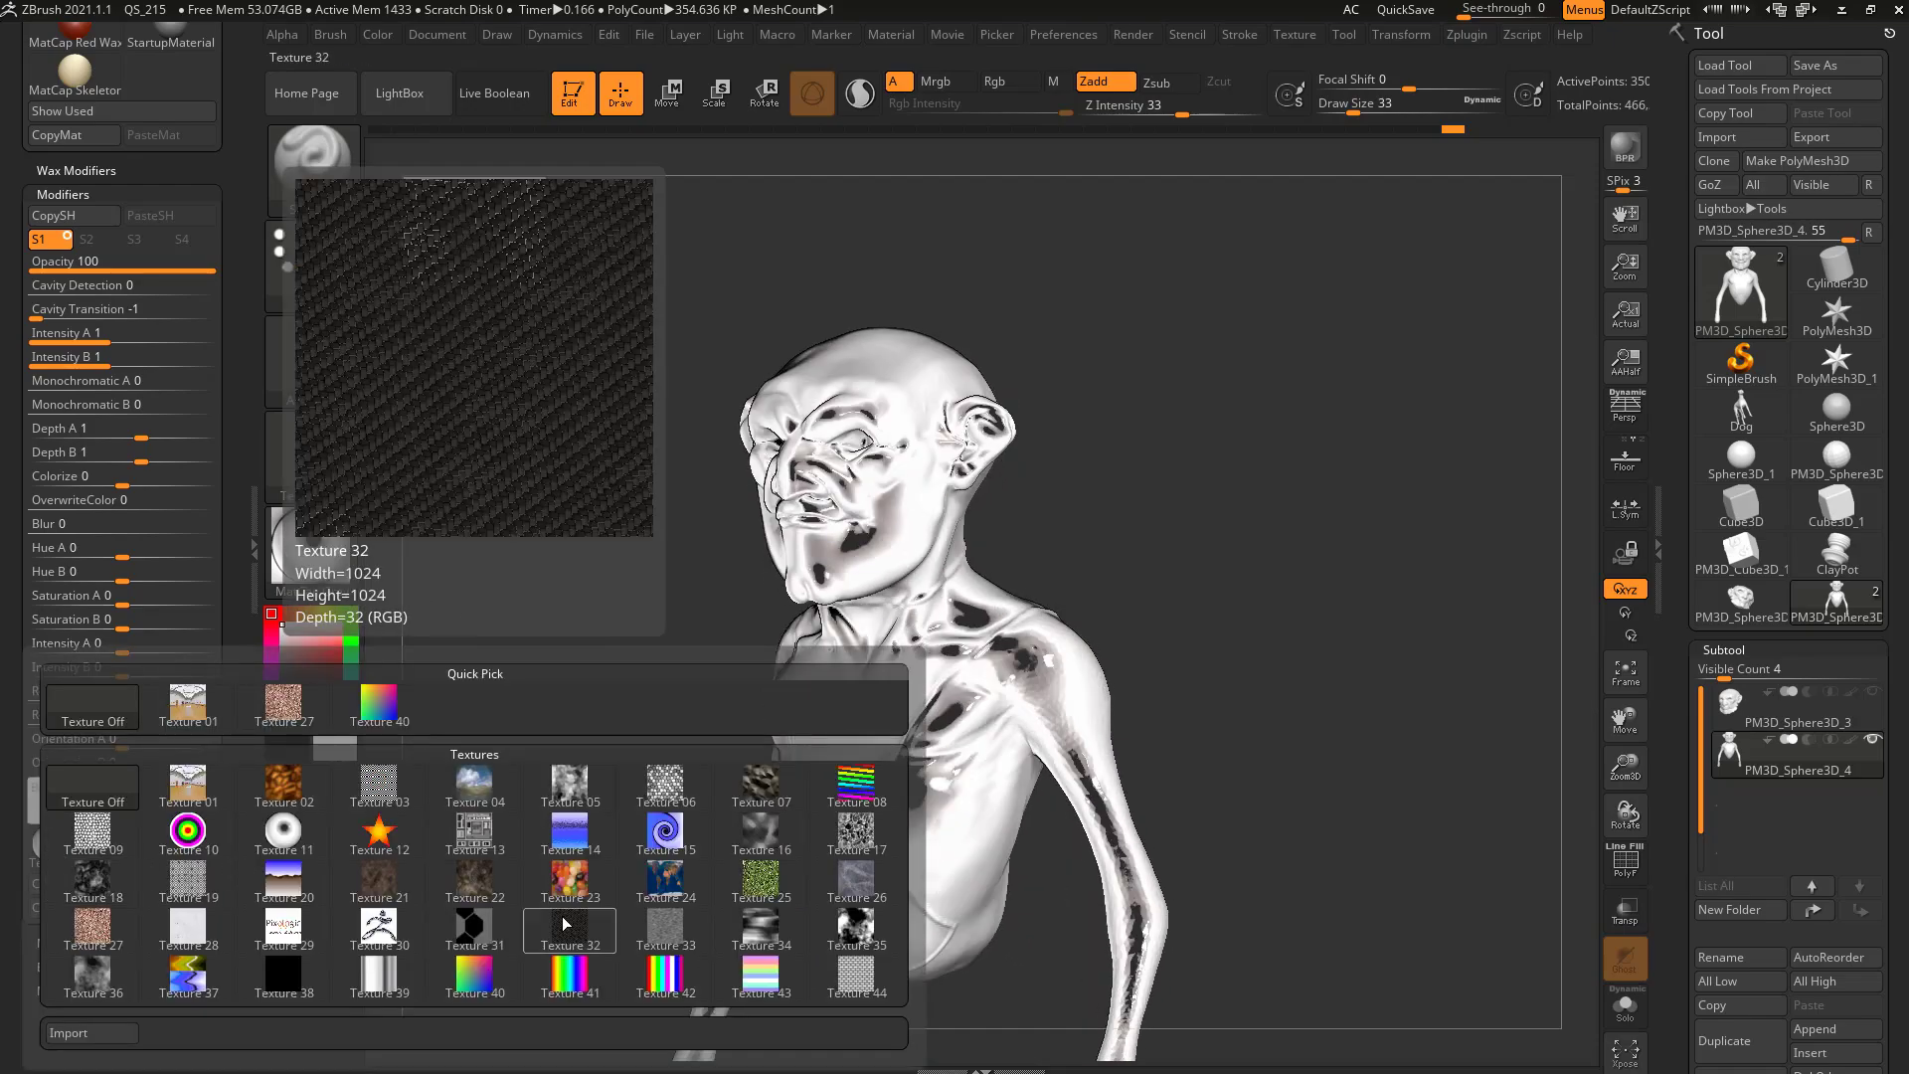
click(188, 832)
drag(1184, 546, 1238, 549)
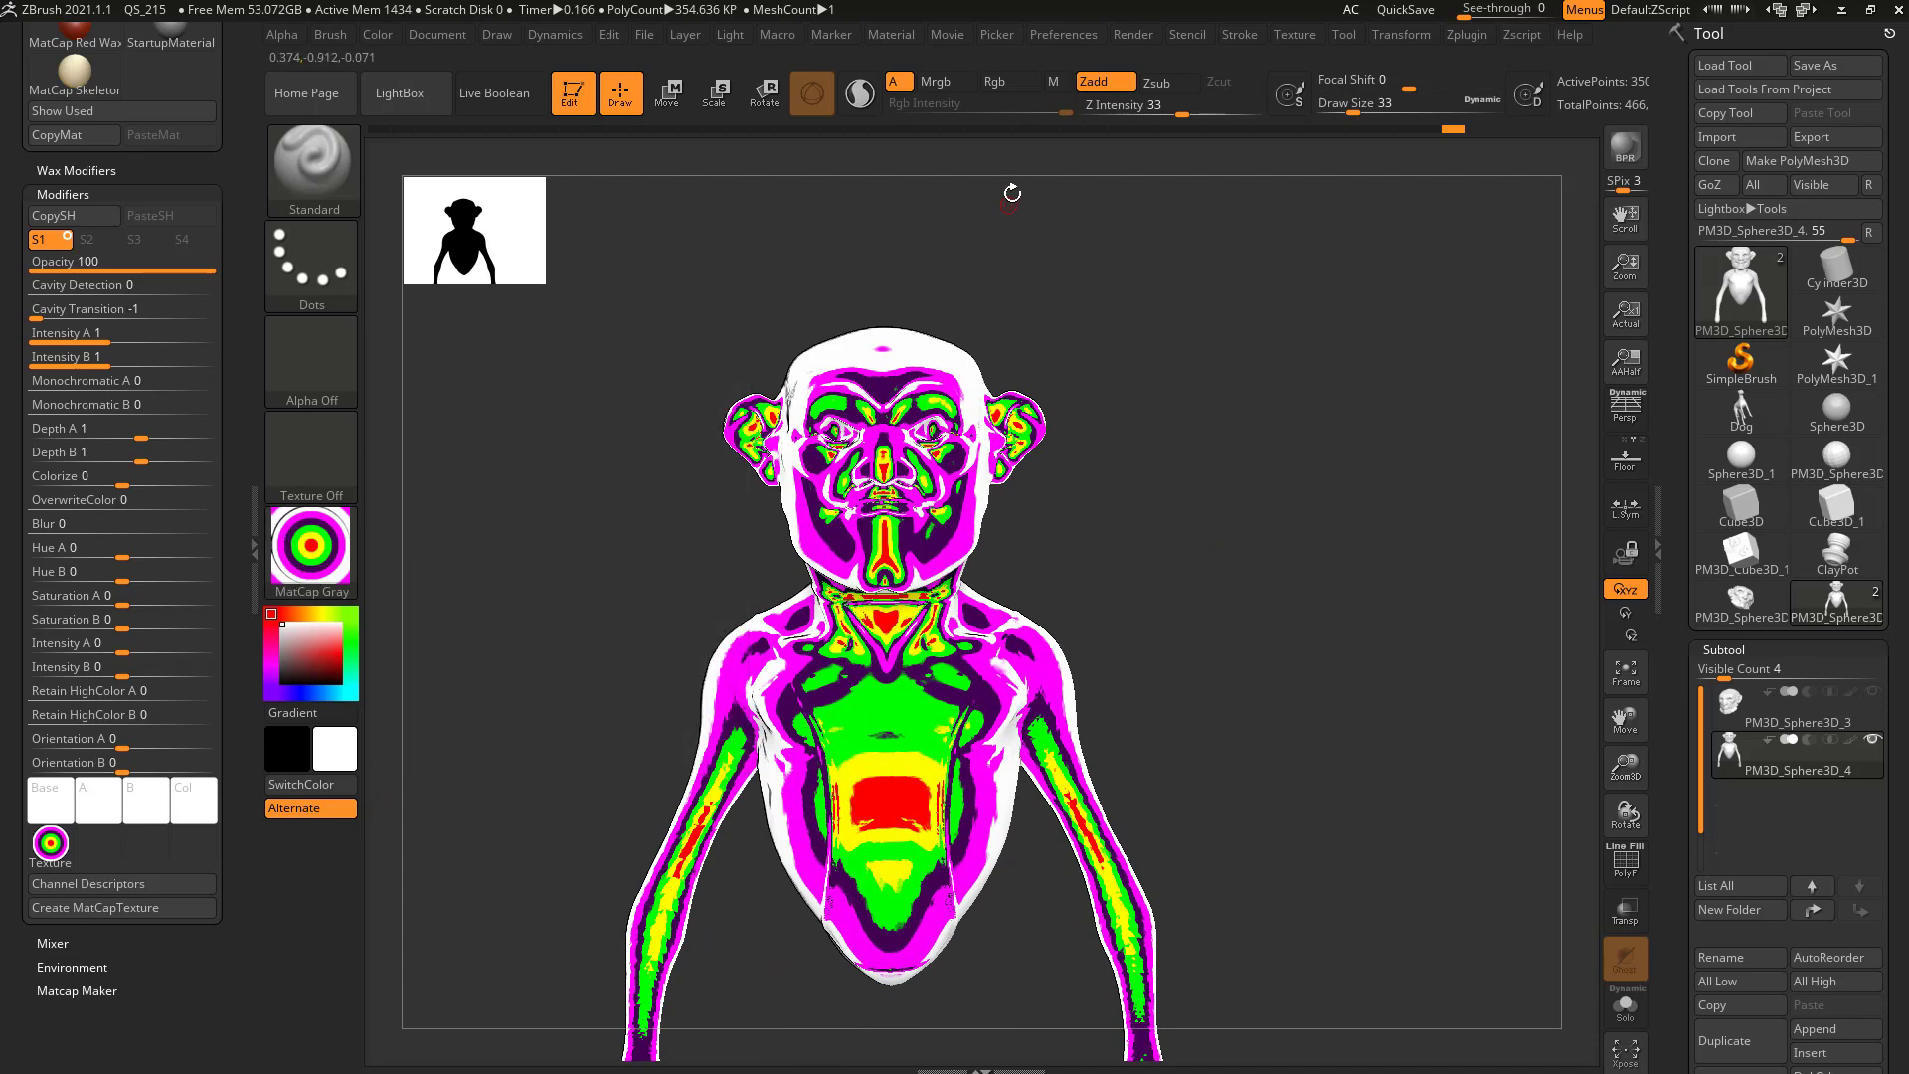
- Expand the LightCap section of the scene light settings to examine its options
click(731, 33)
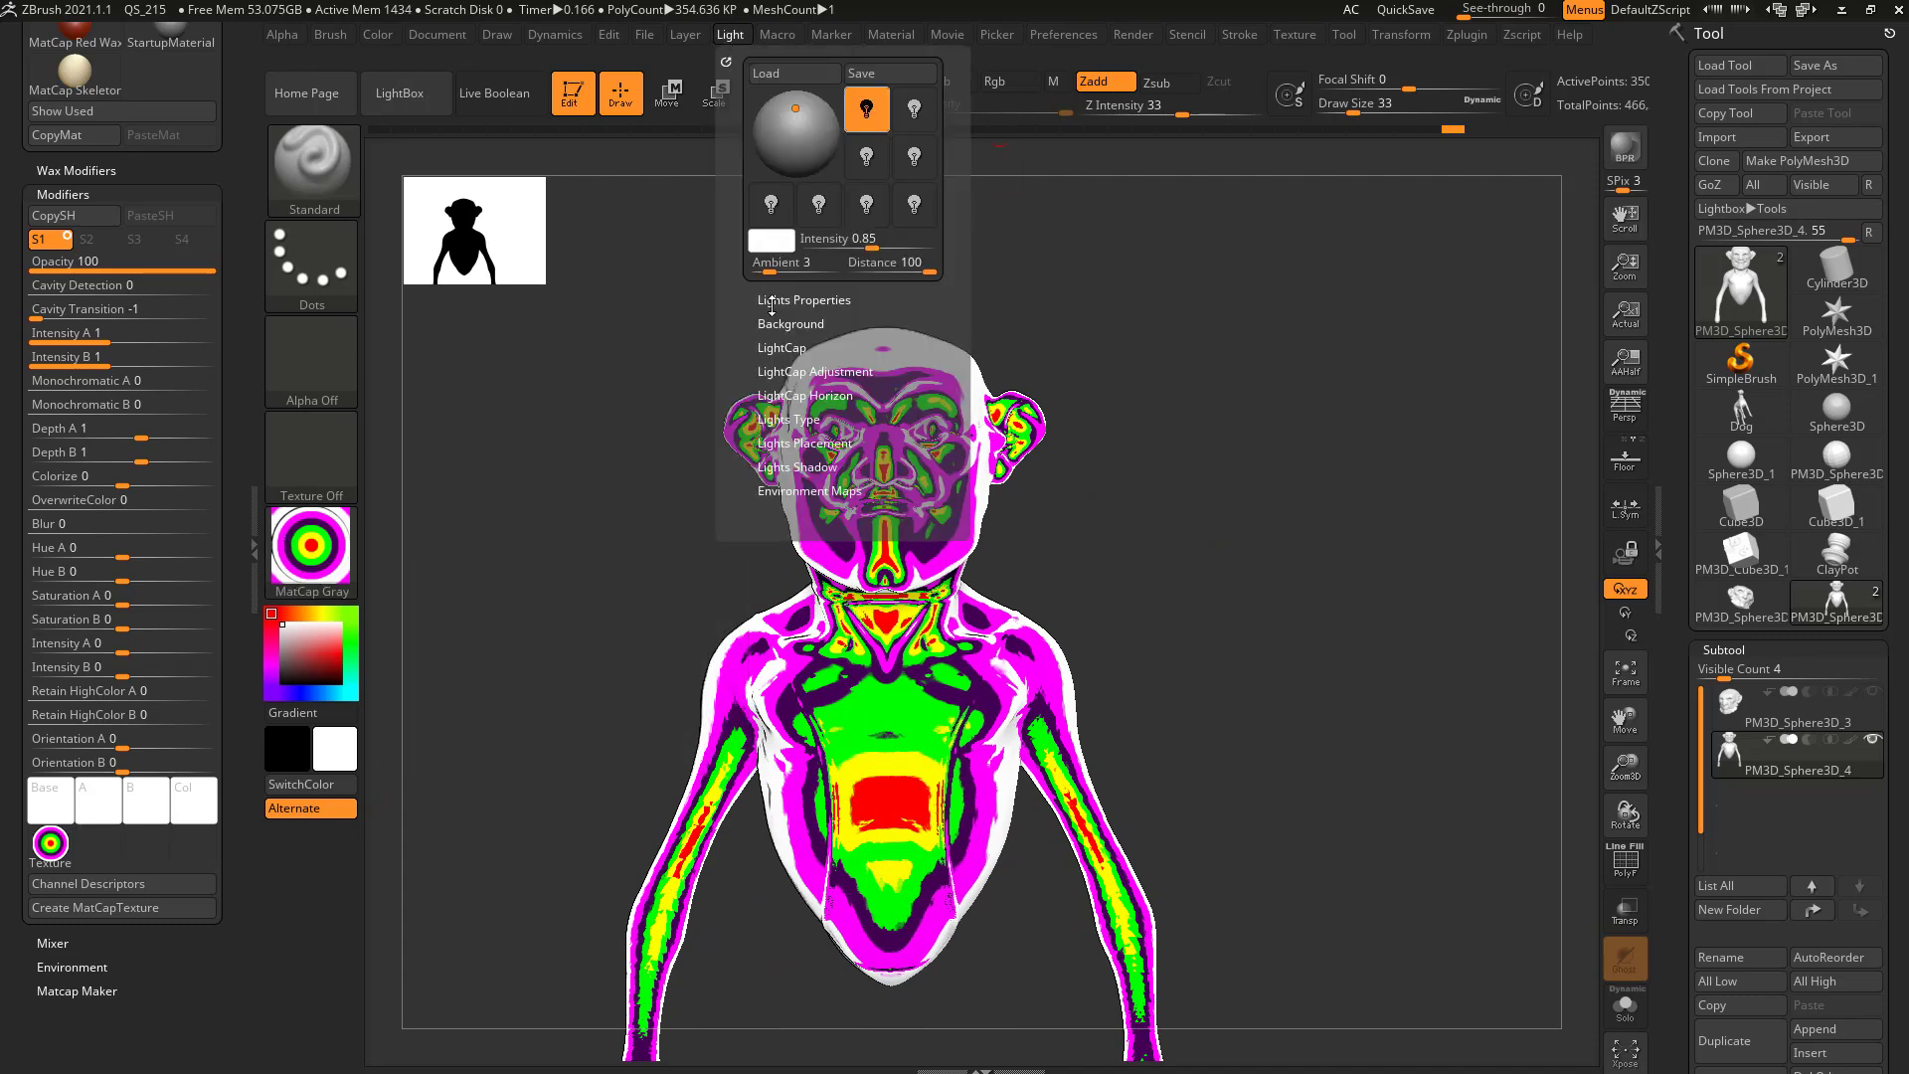
alt+drag(1026, 334, 1361, 338)
click(791, 350)
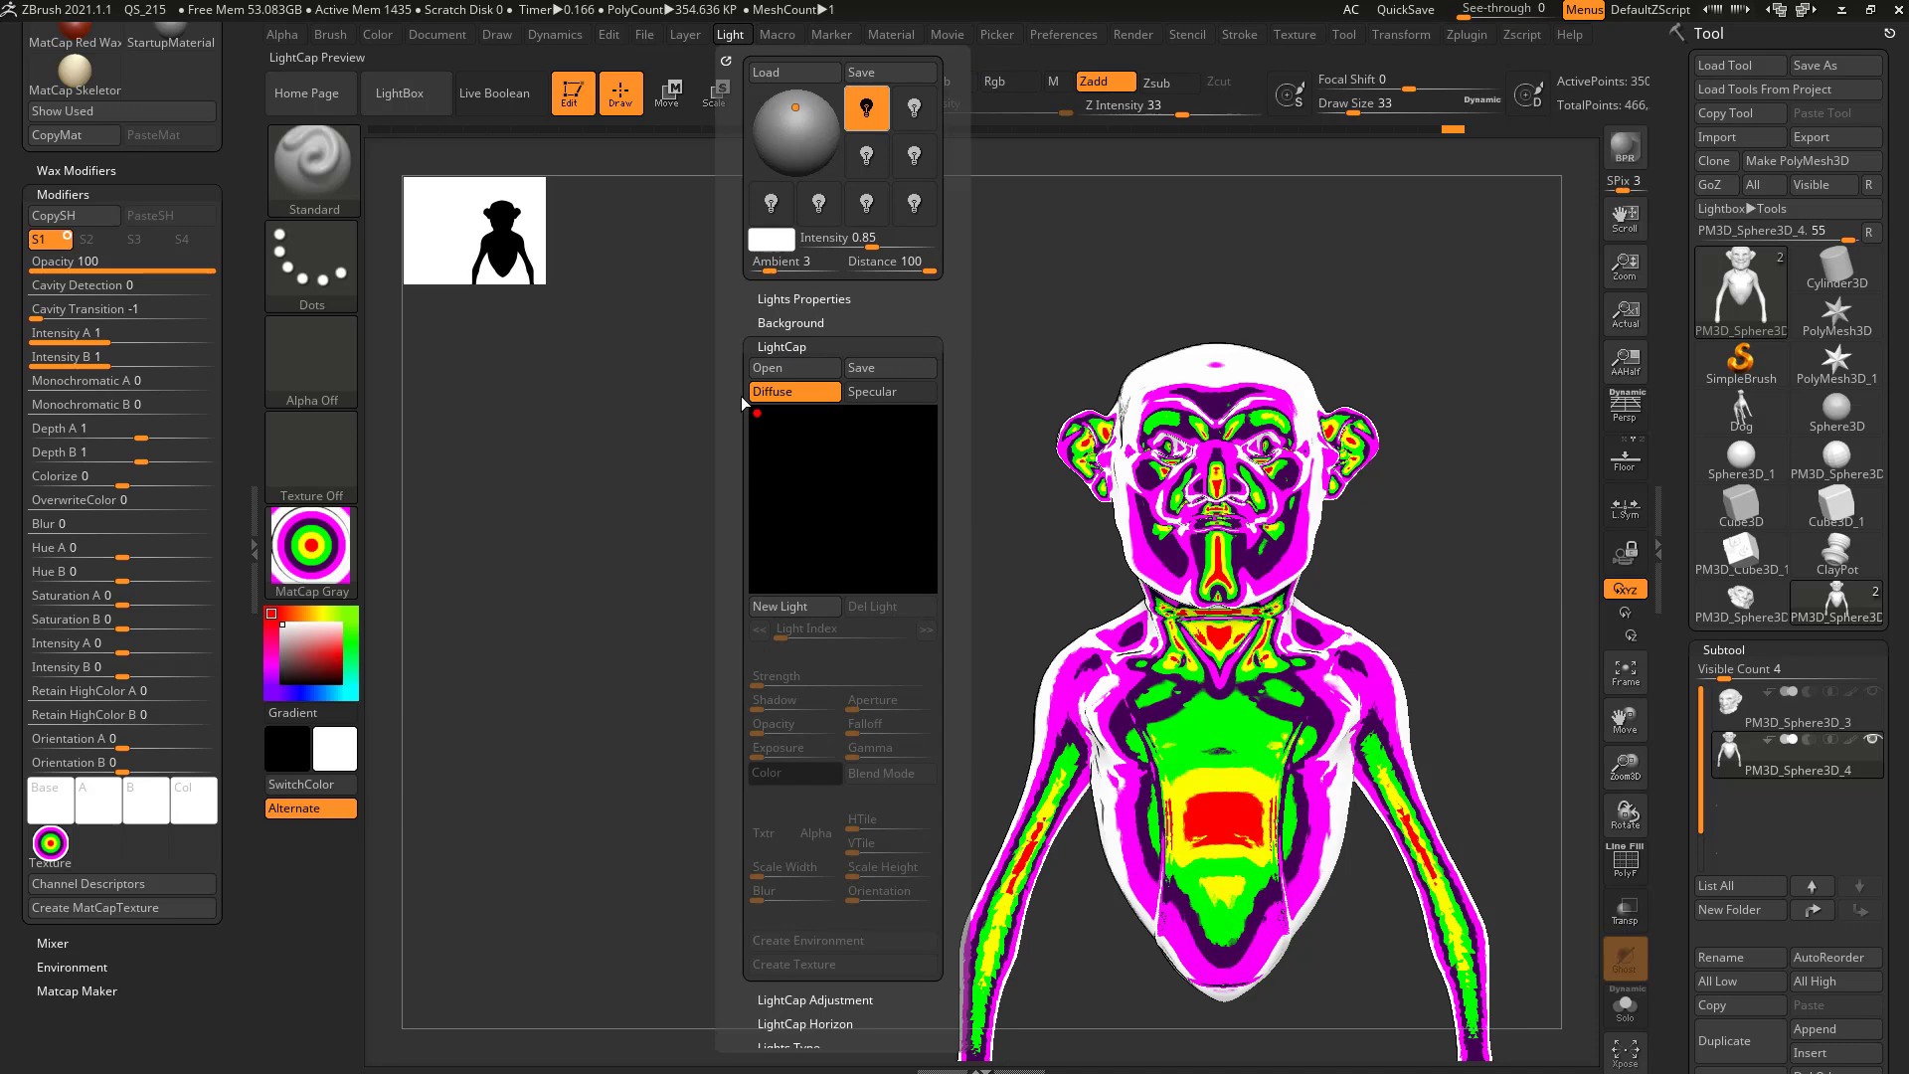
drag(808, 503, 481, 533)
- Apply the MAH_Shiny material to the figure, and switch back to StartupMaterial
click(312, 547)
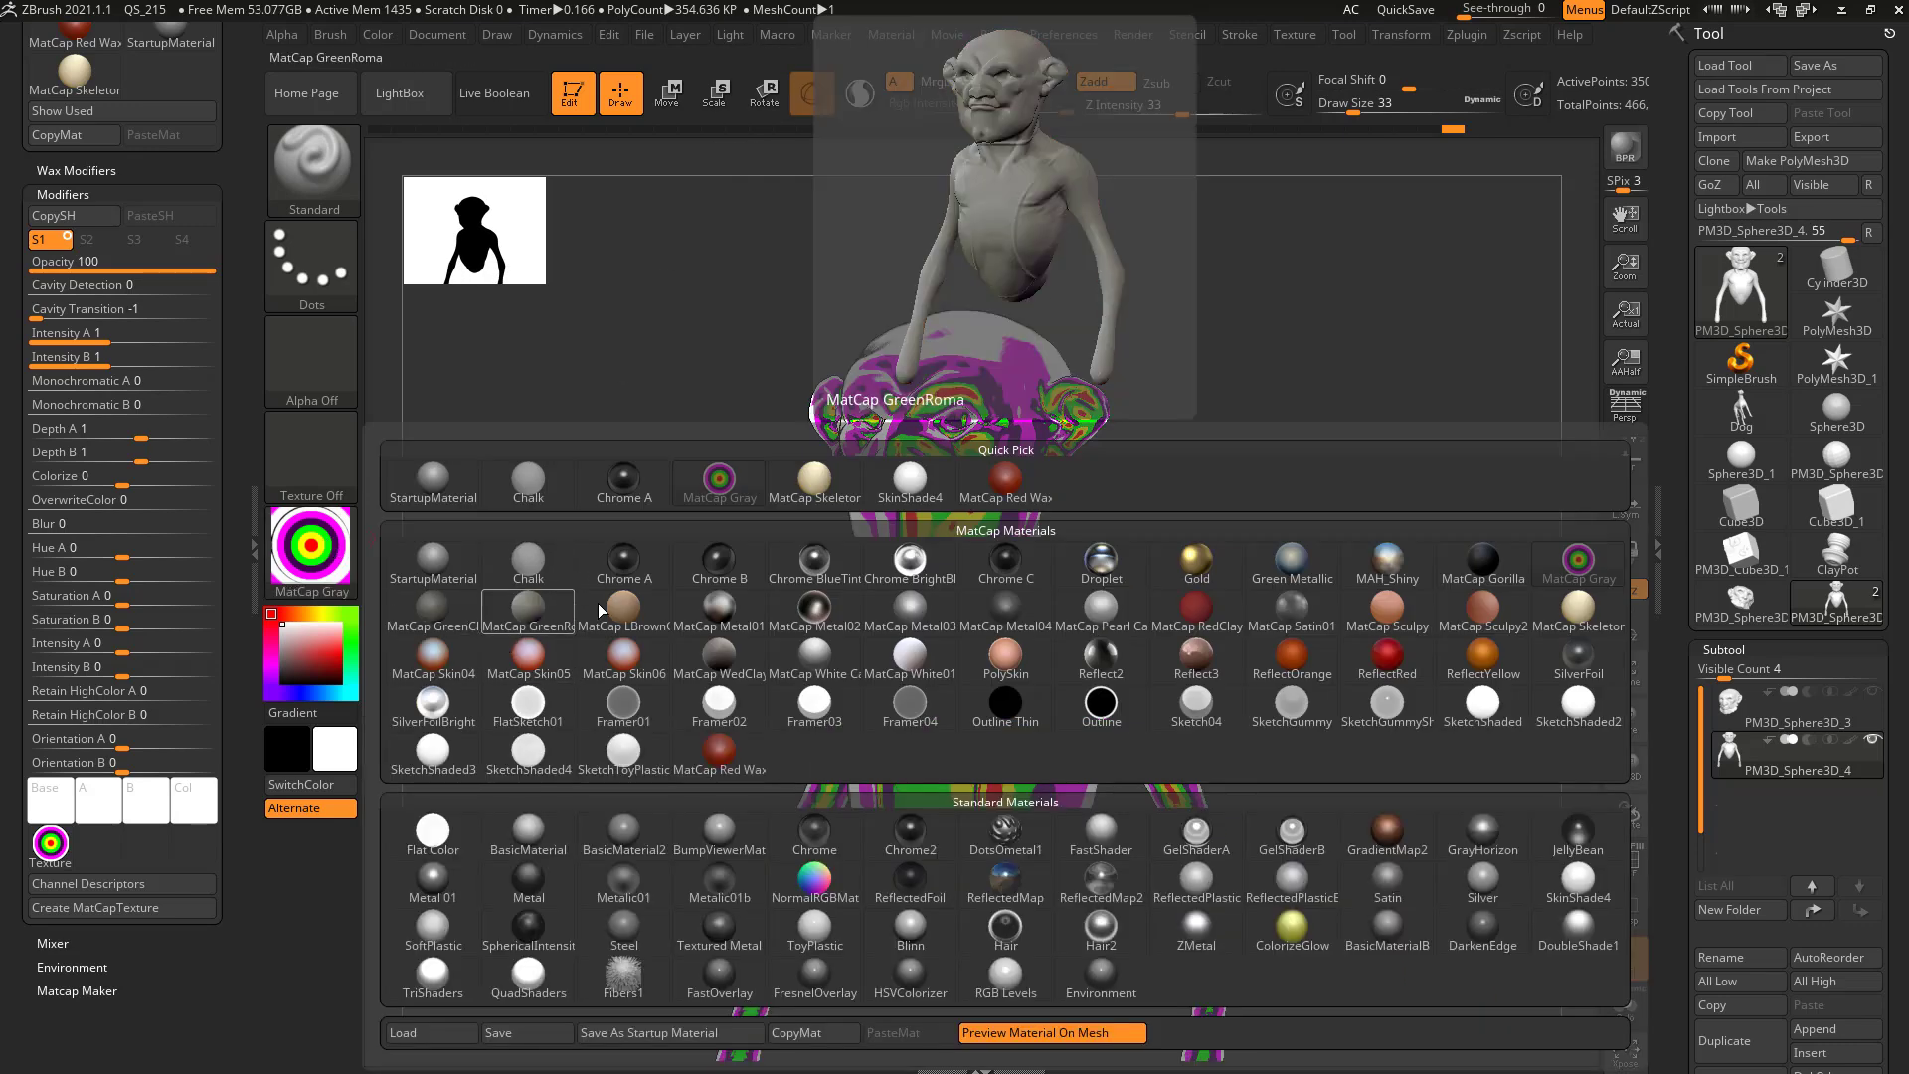
click(1392, 572)
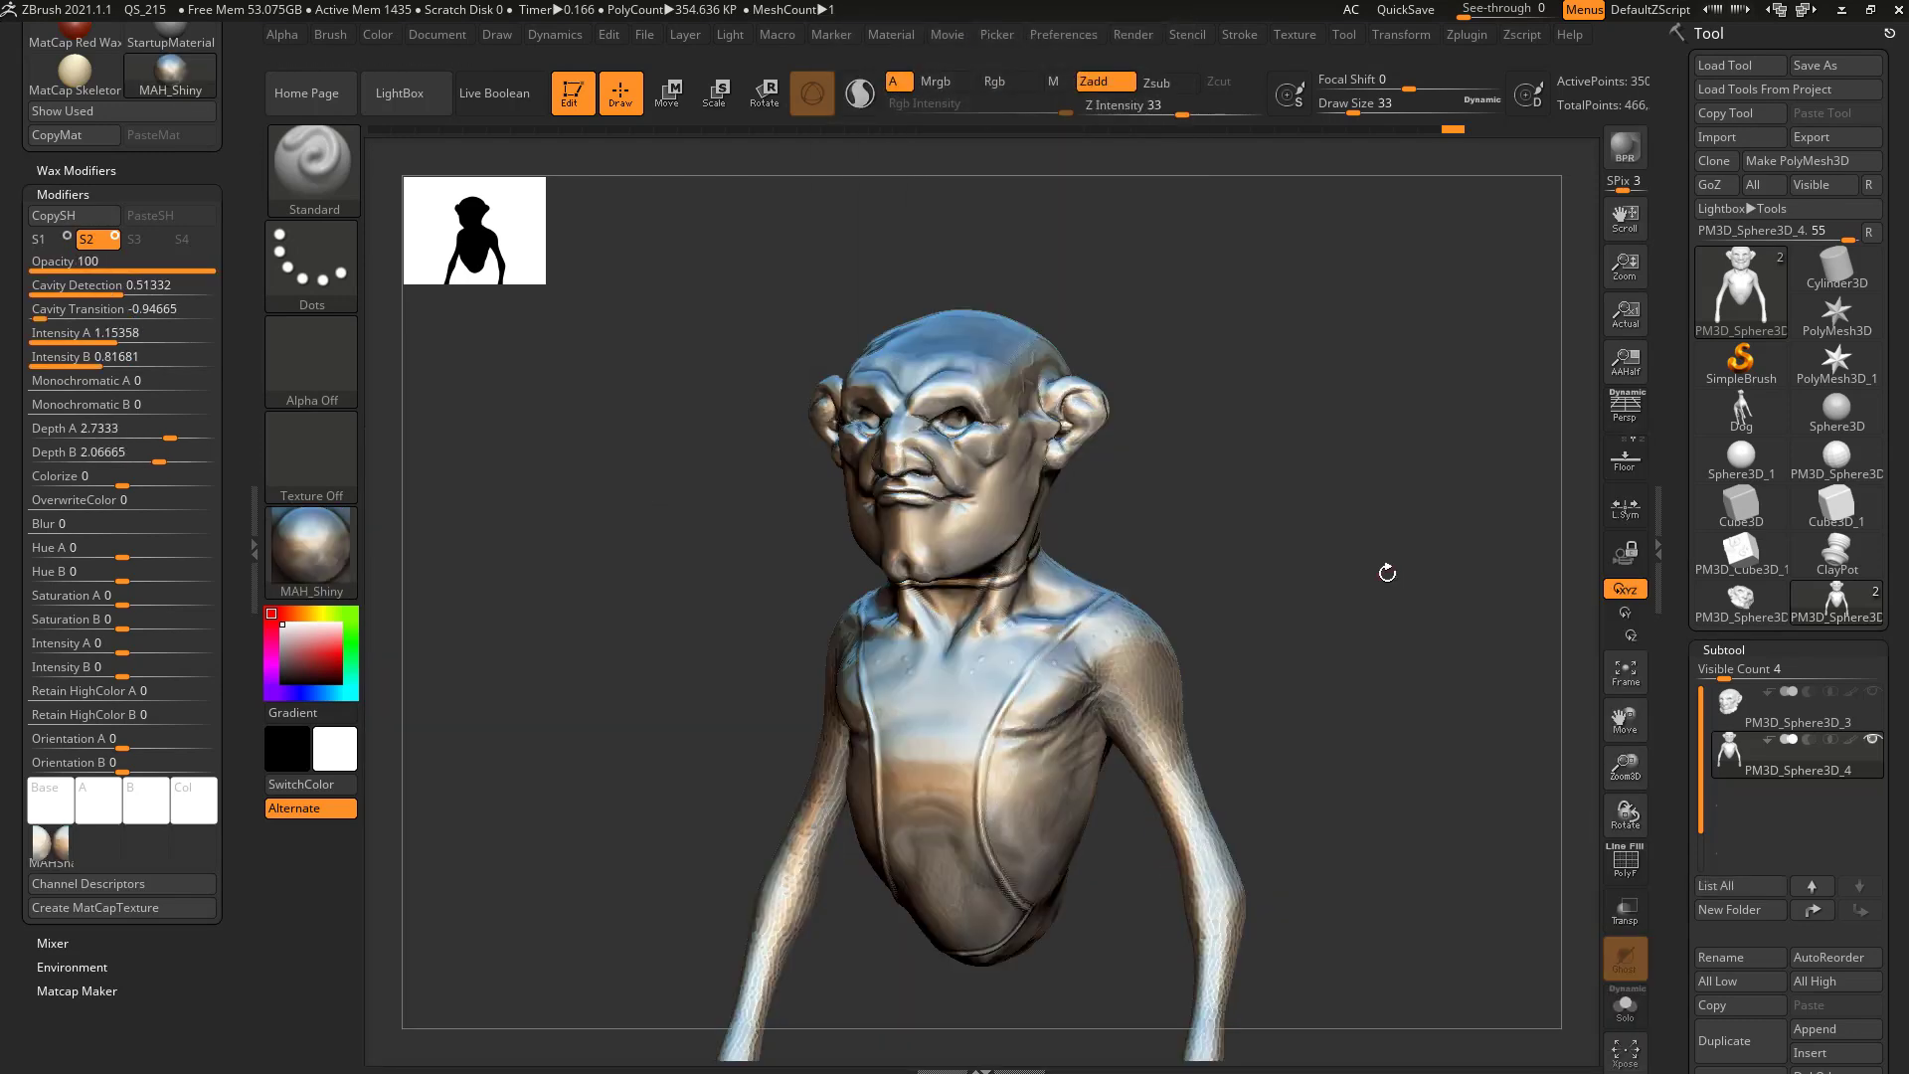
mouse_move(306, 543)
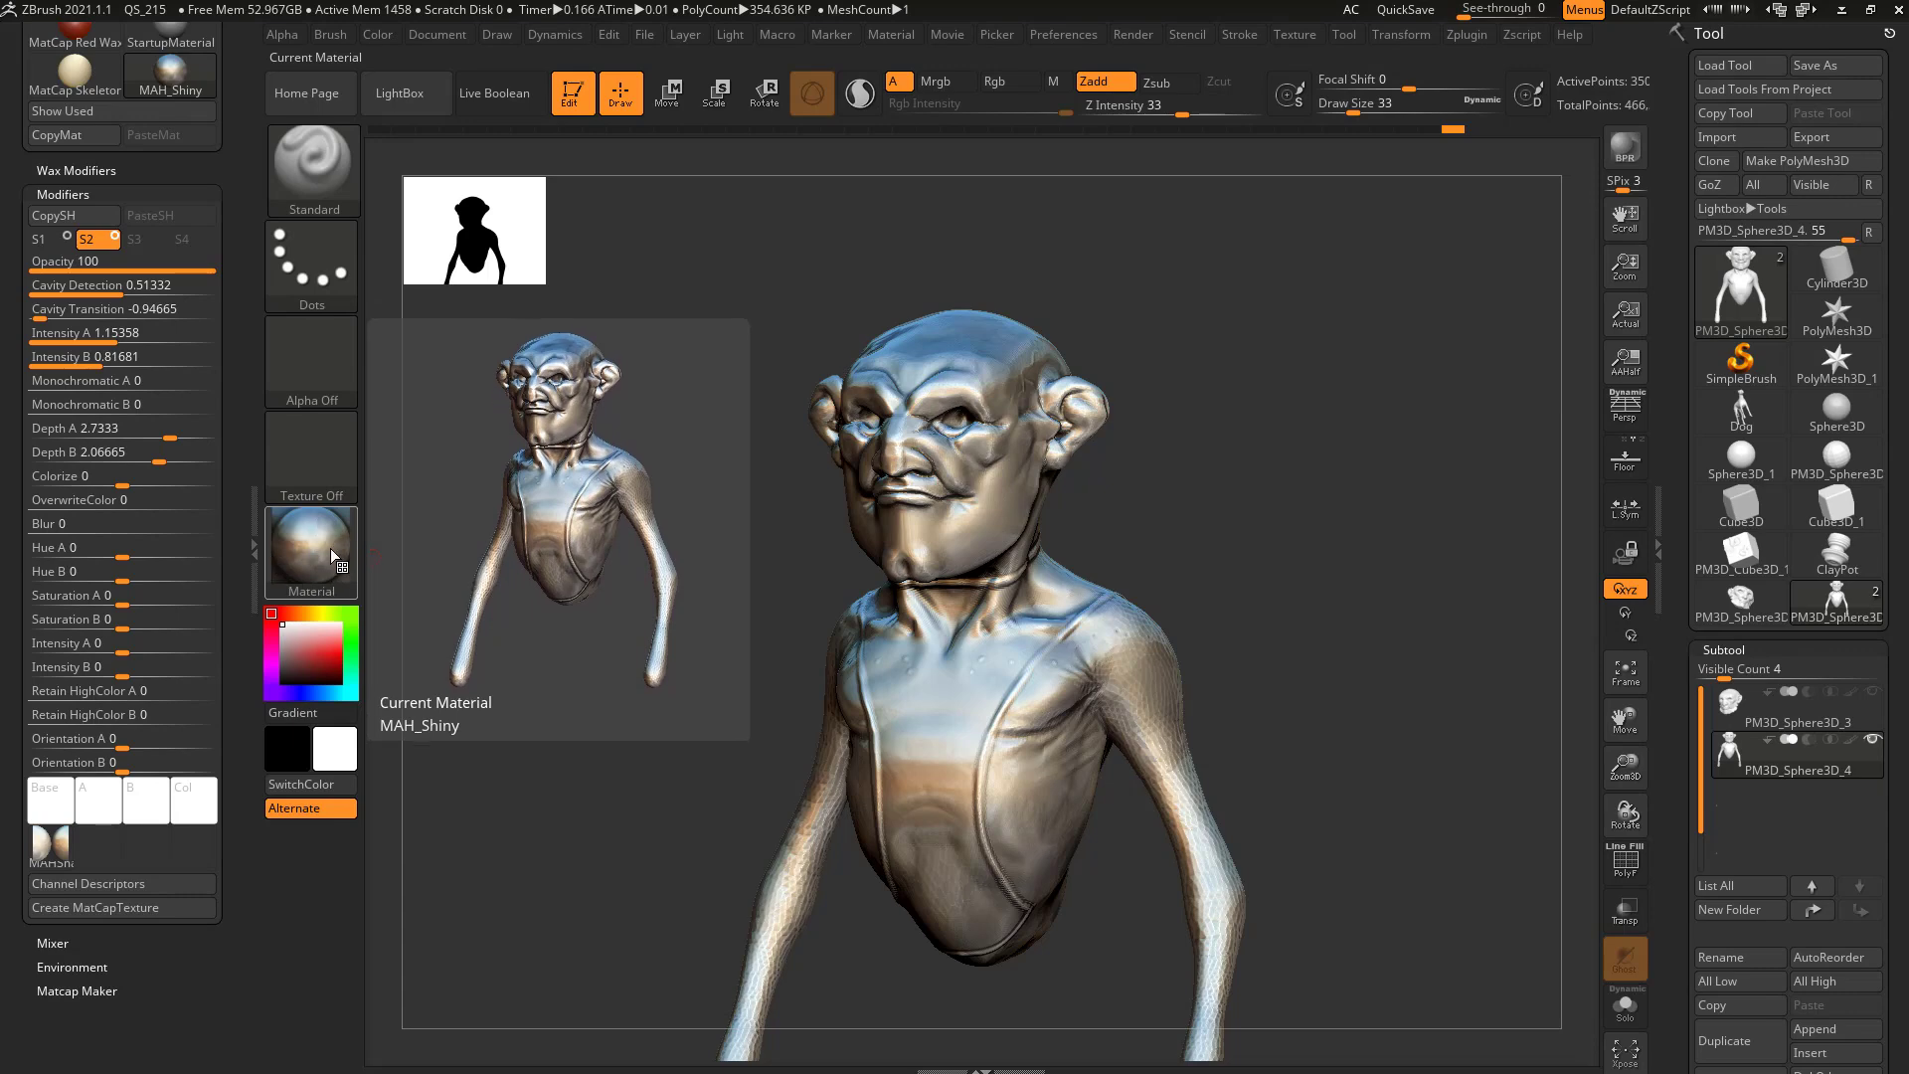
click(320, 557)
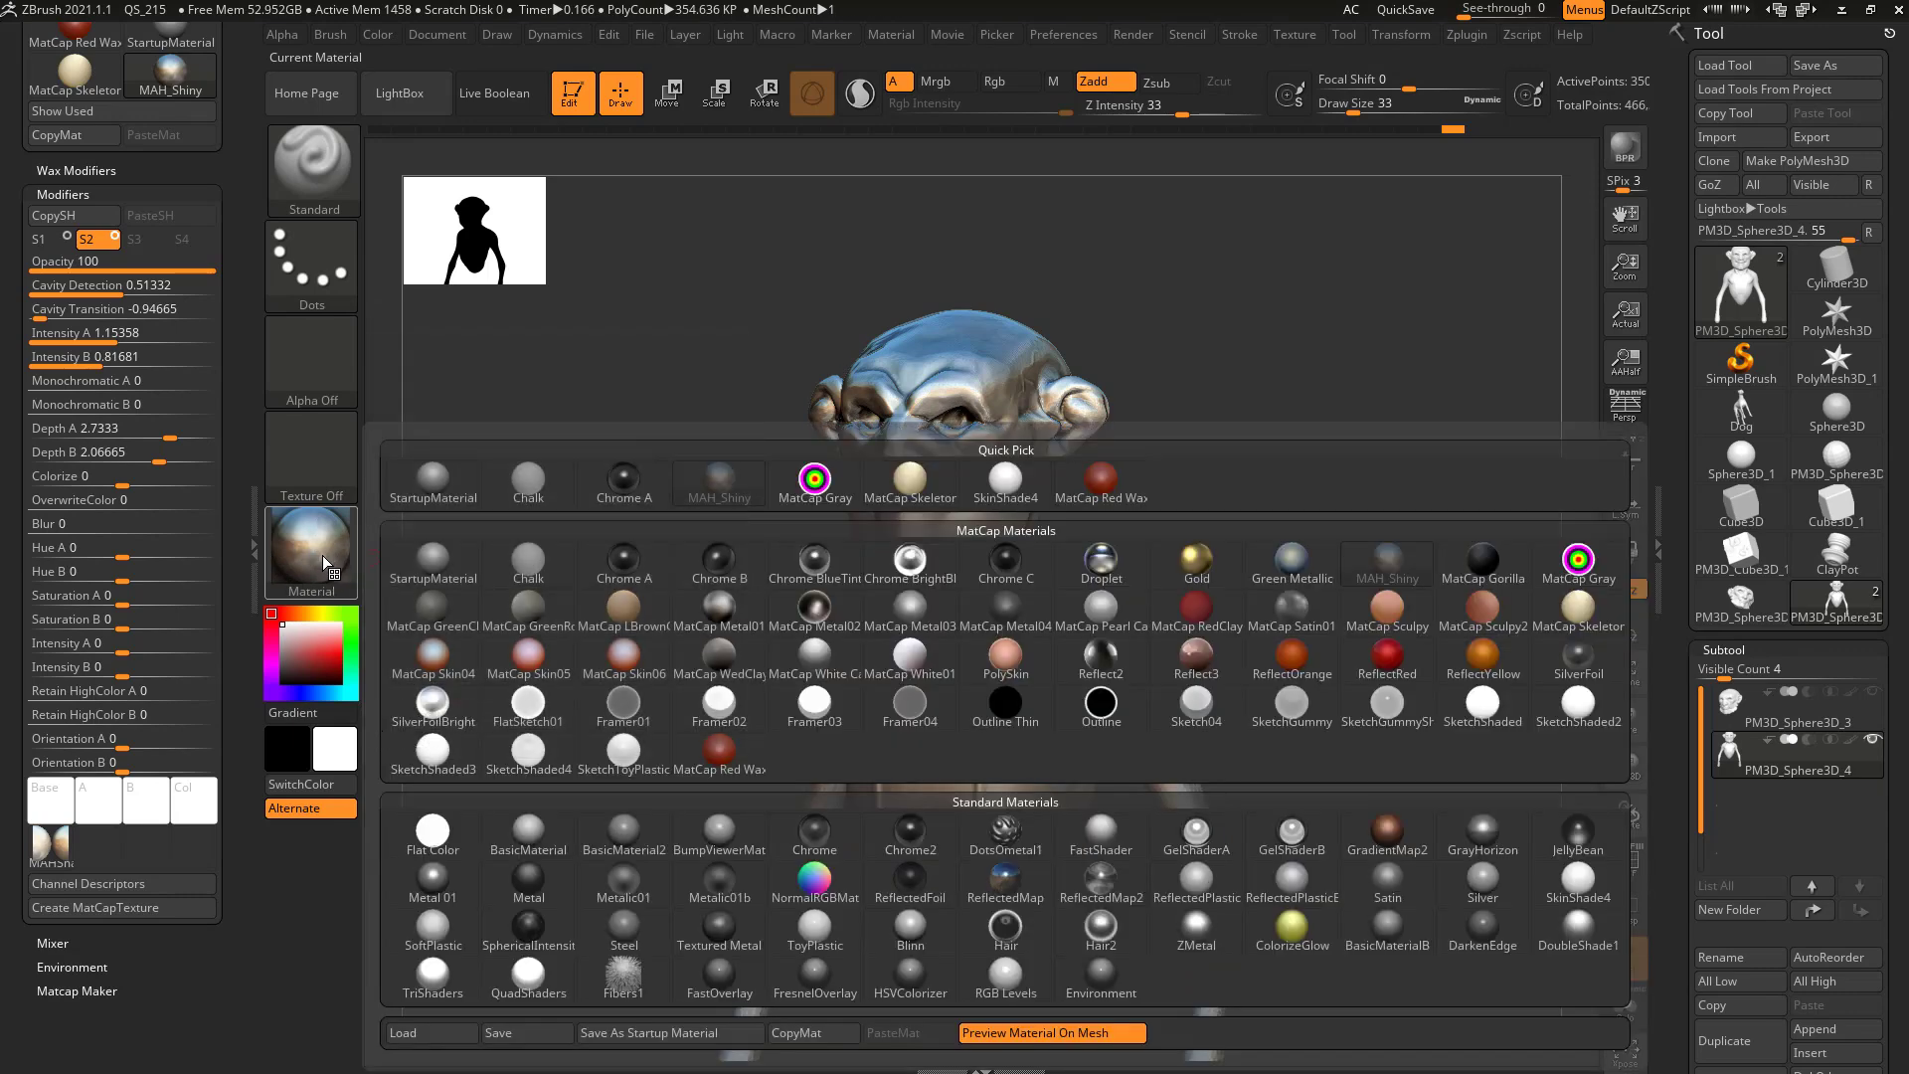
mouse_move(1273, 714)
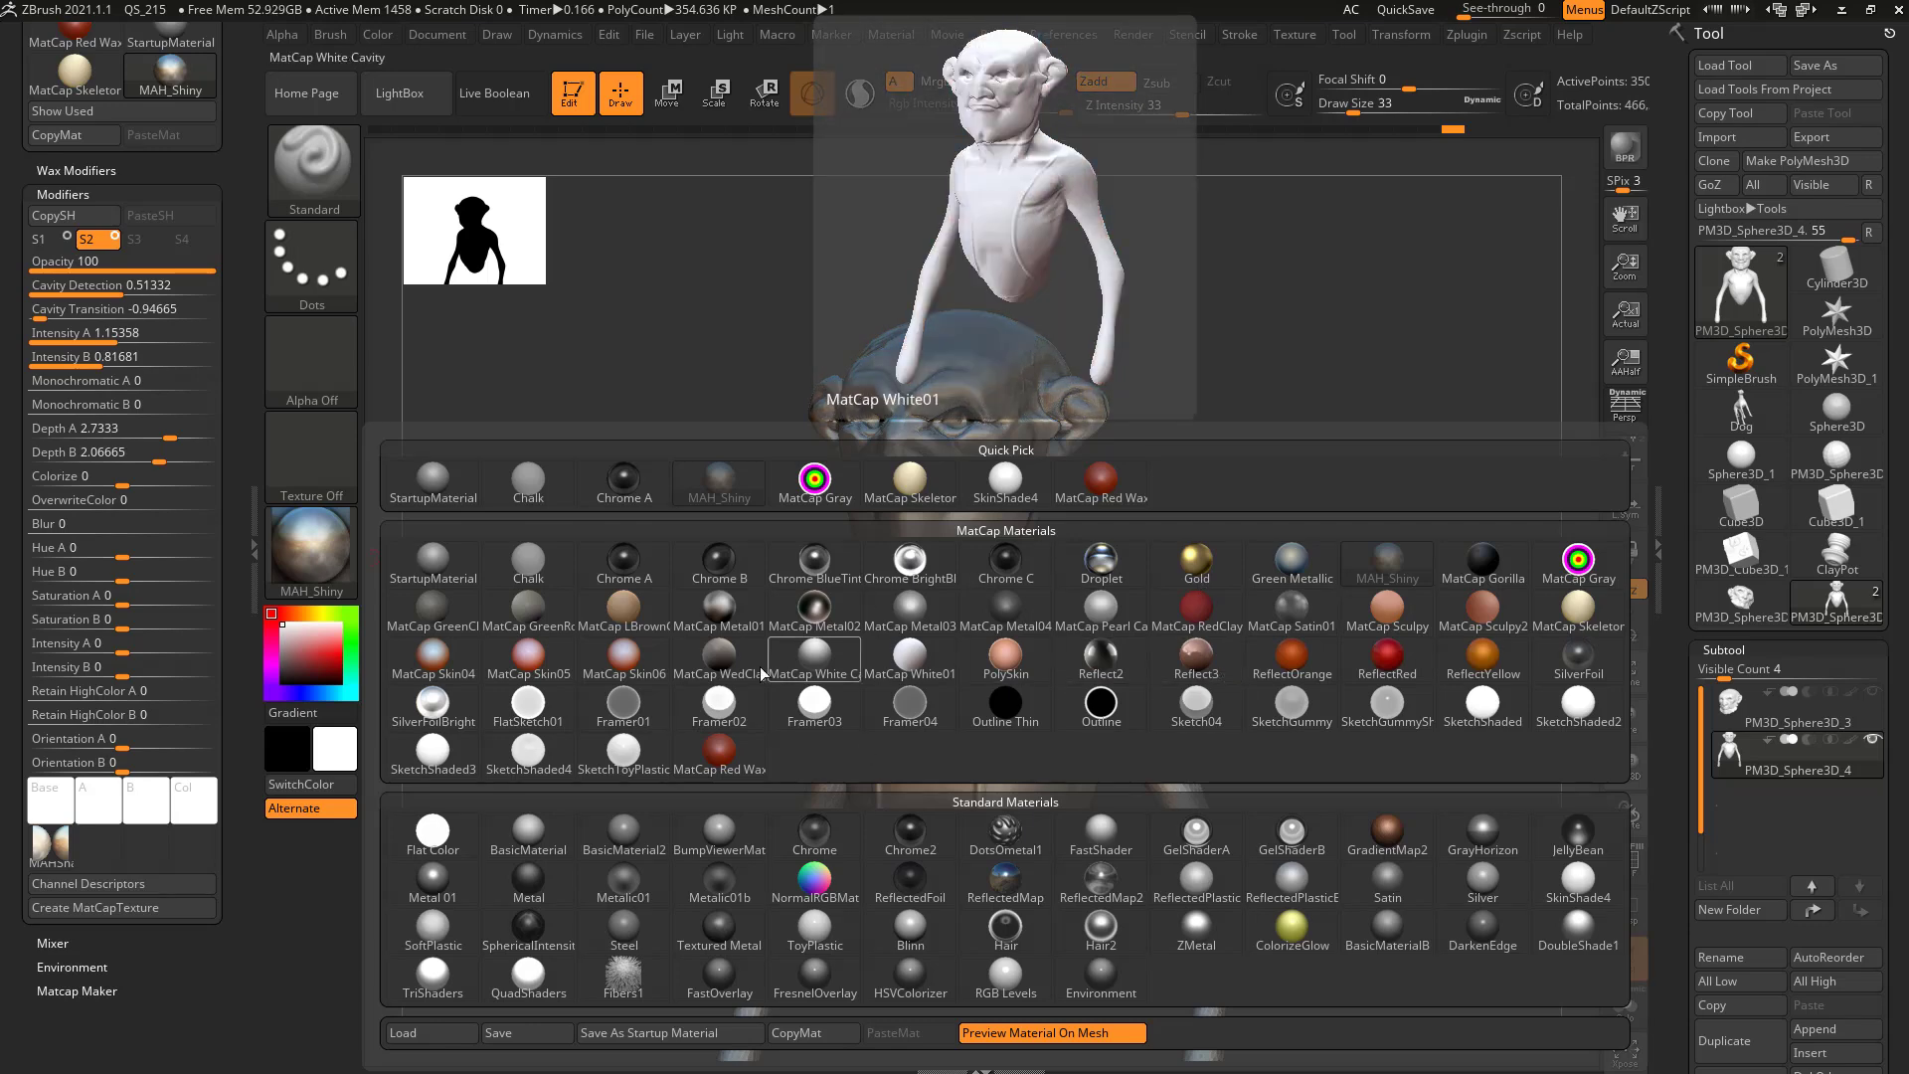
mouse_move(423, 613)
click(451, 584)
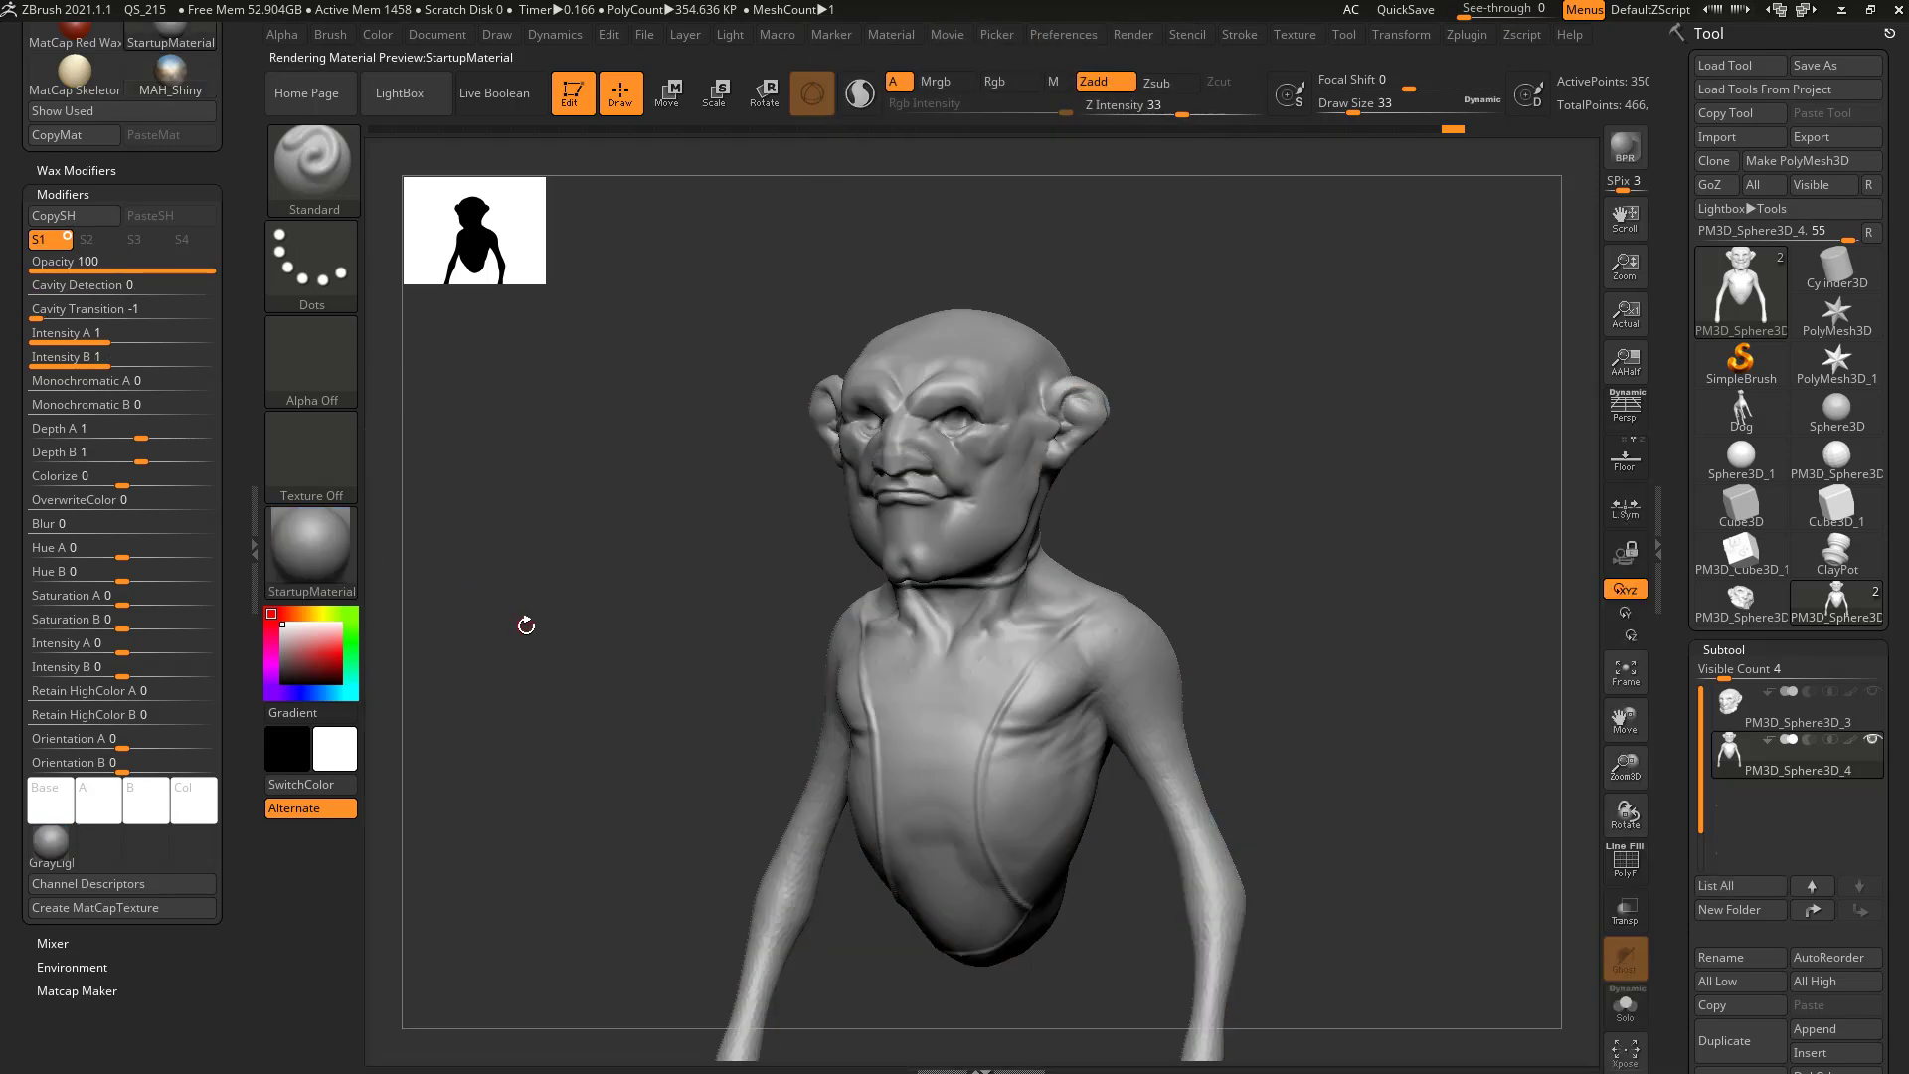
mouse_move(1226, 505)
mouse_down()
mouse_move(1323, 505)
mouse_move(1198, 515)
mouse_move(1229, 506)
mouse_up()
- Apply the Green Metallic material to the figure, and replace it with MatCap Red Wax
key(m)
click(1293, 557)
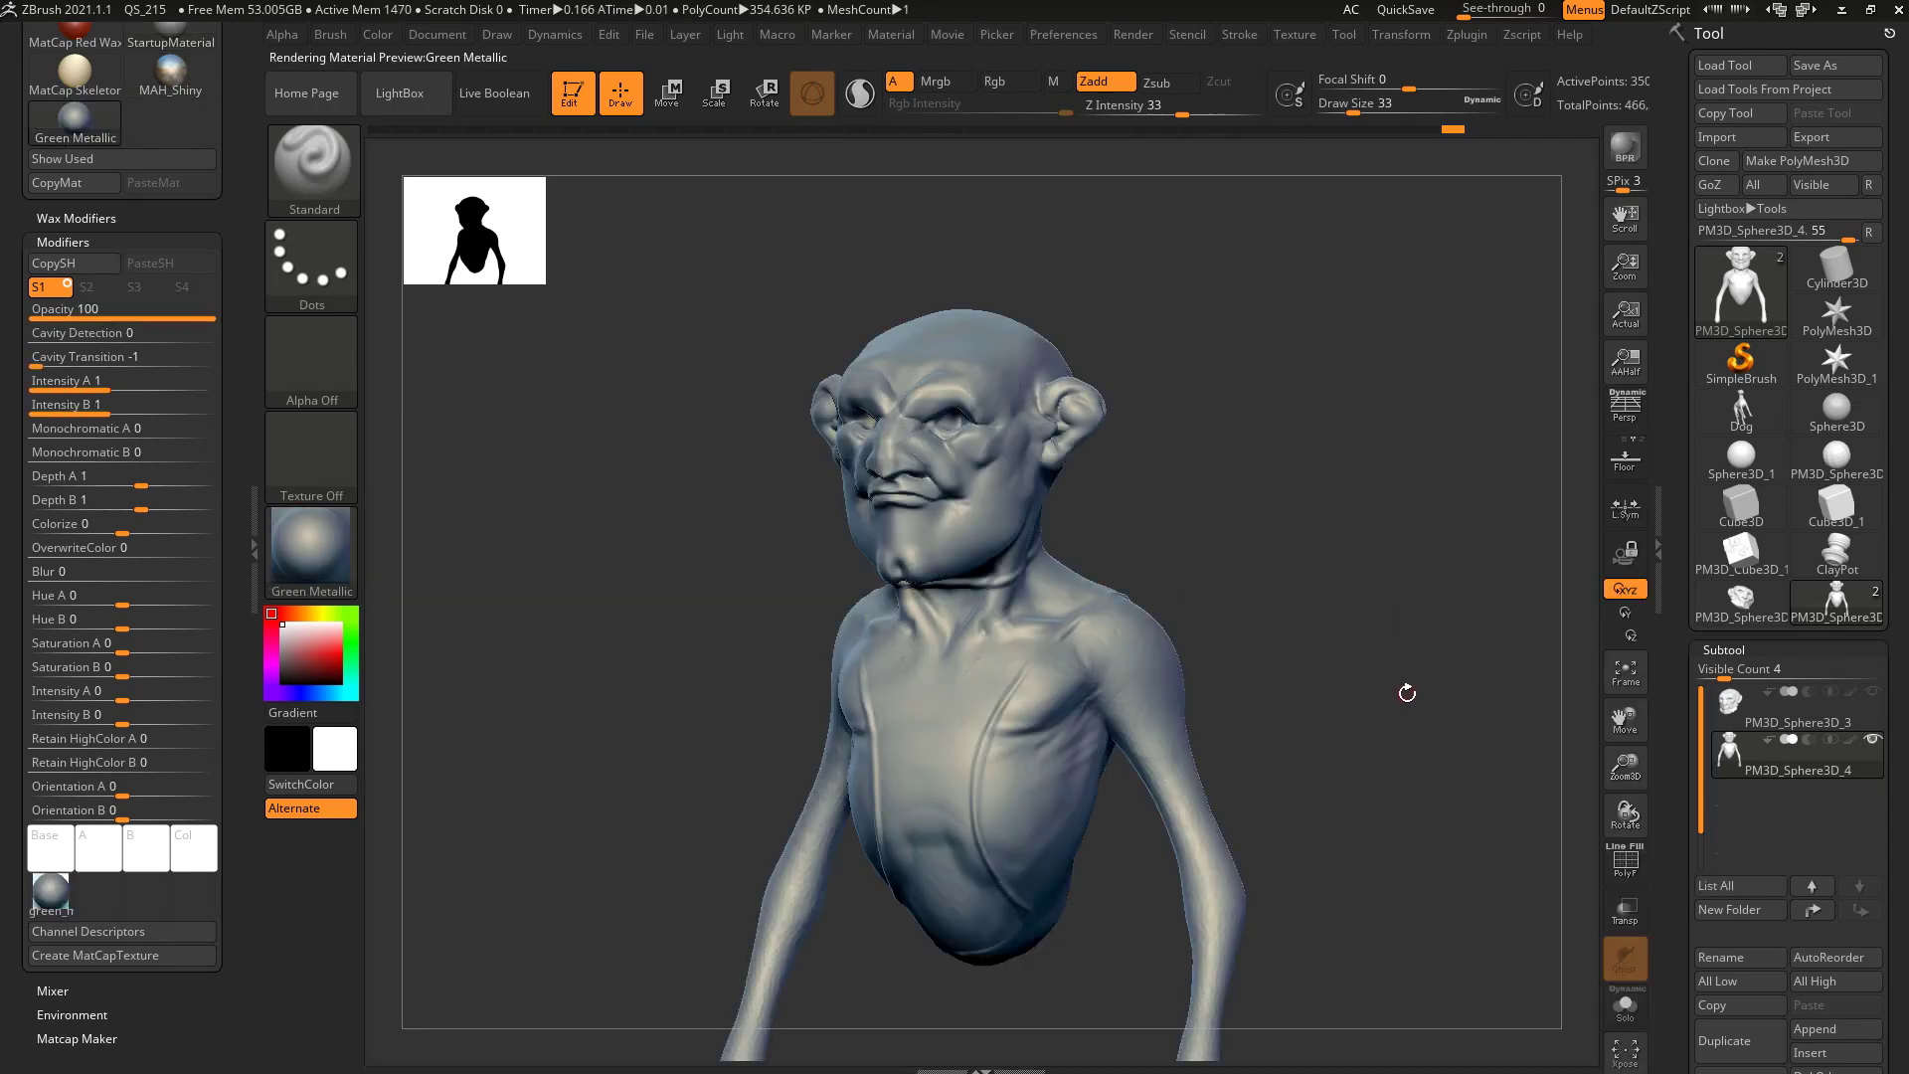
click(334, 563)
click(706, 756)
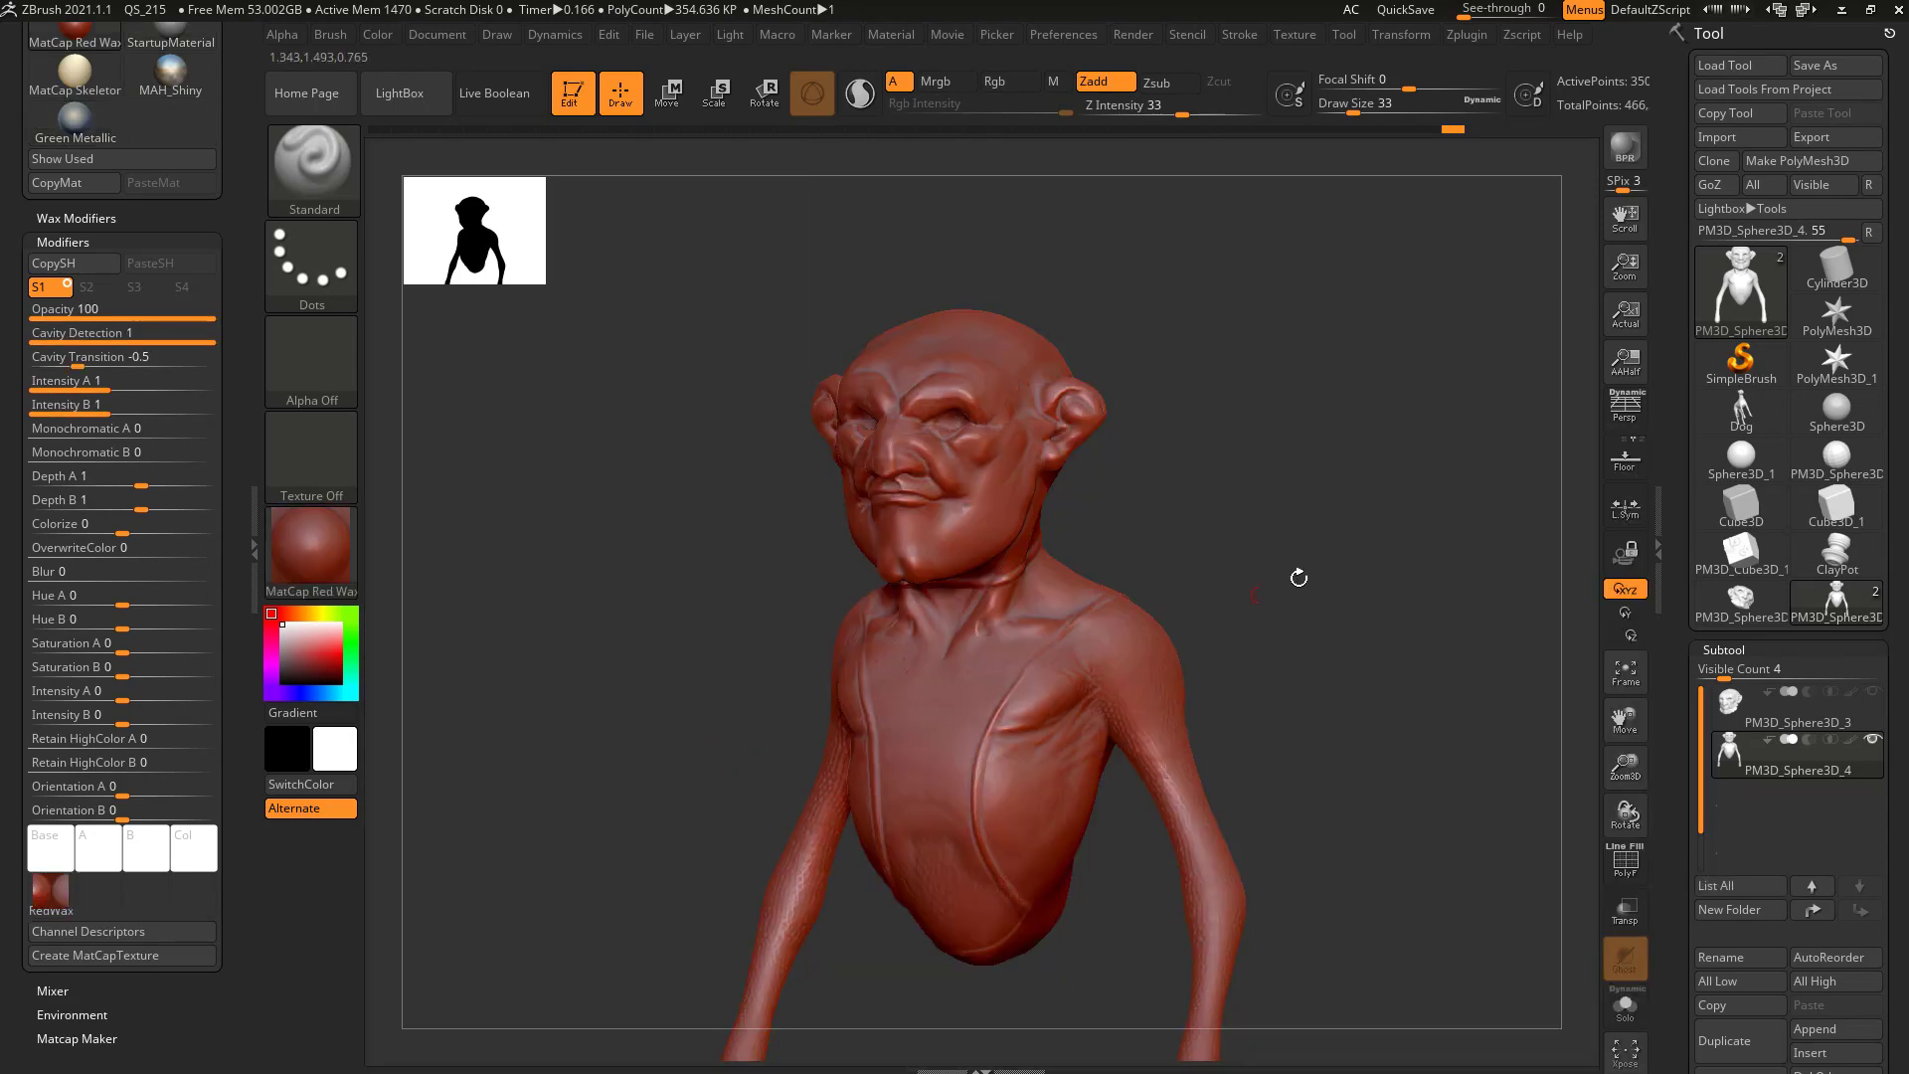
mouse_move(1327, 559)
mouse_down()
mouse_move(1383, 546)
mouse_move(1369, 627)
mouse_move(1432, 609)
mouse_move(1262, 648)
mouse_move(1254, 668)
mouse_up()
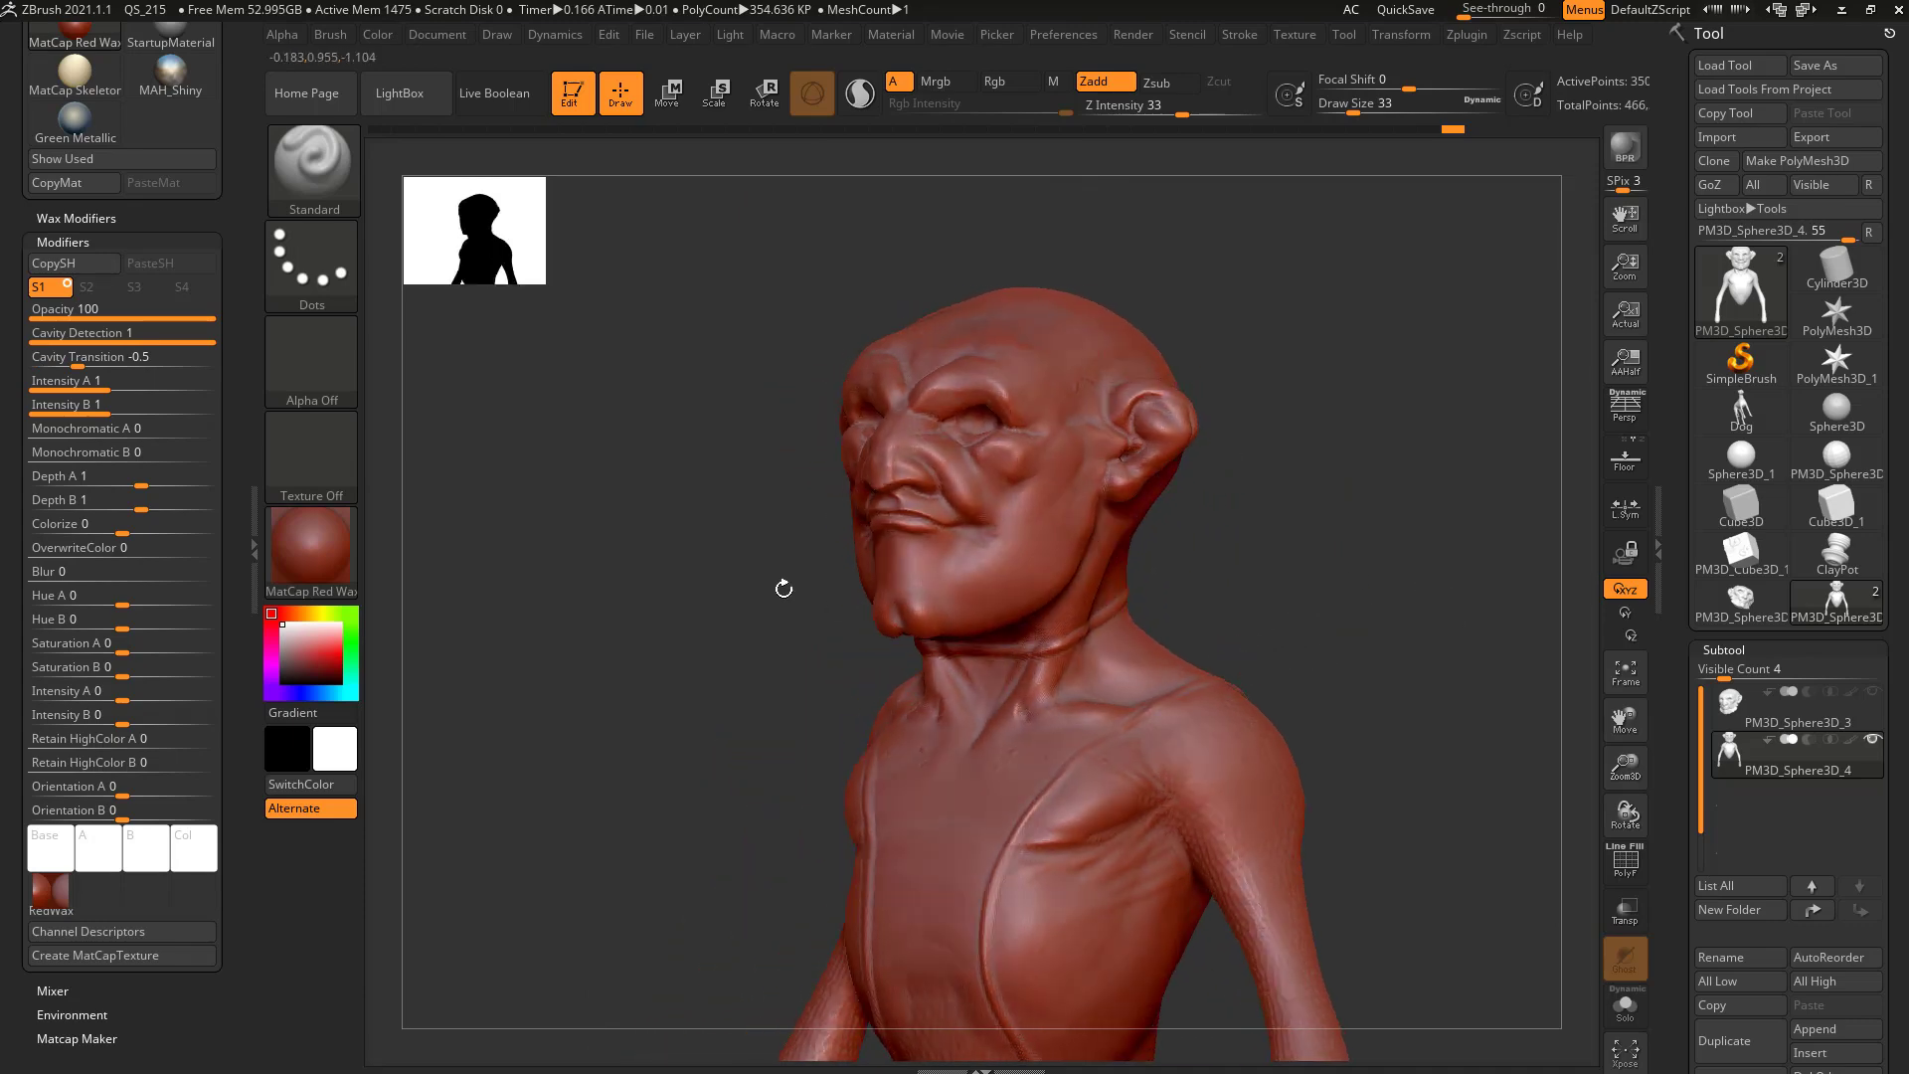
- Apply the Chrome A material to the figure and inspect its reflections from several angles
click(320, 559)
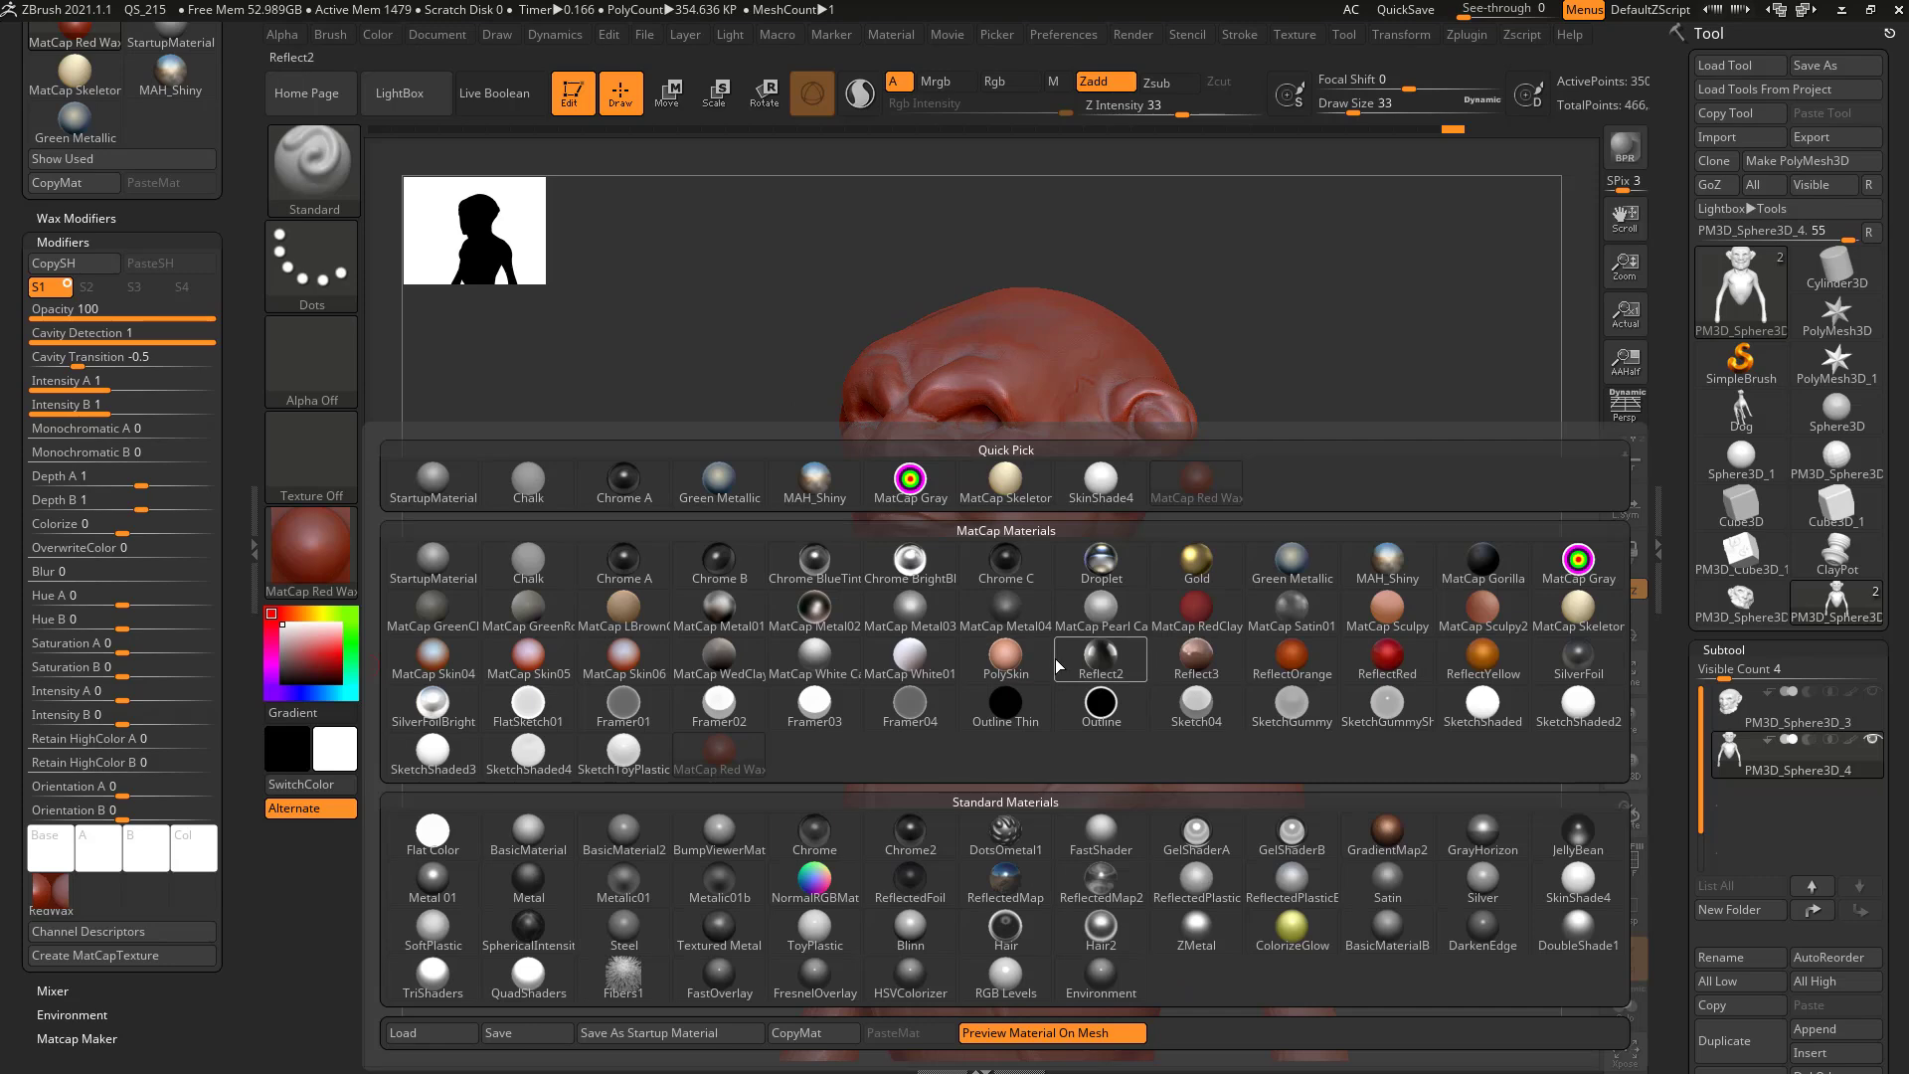
click(623, 562)
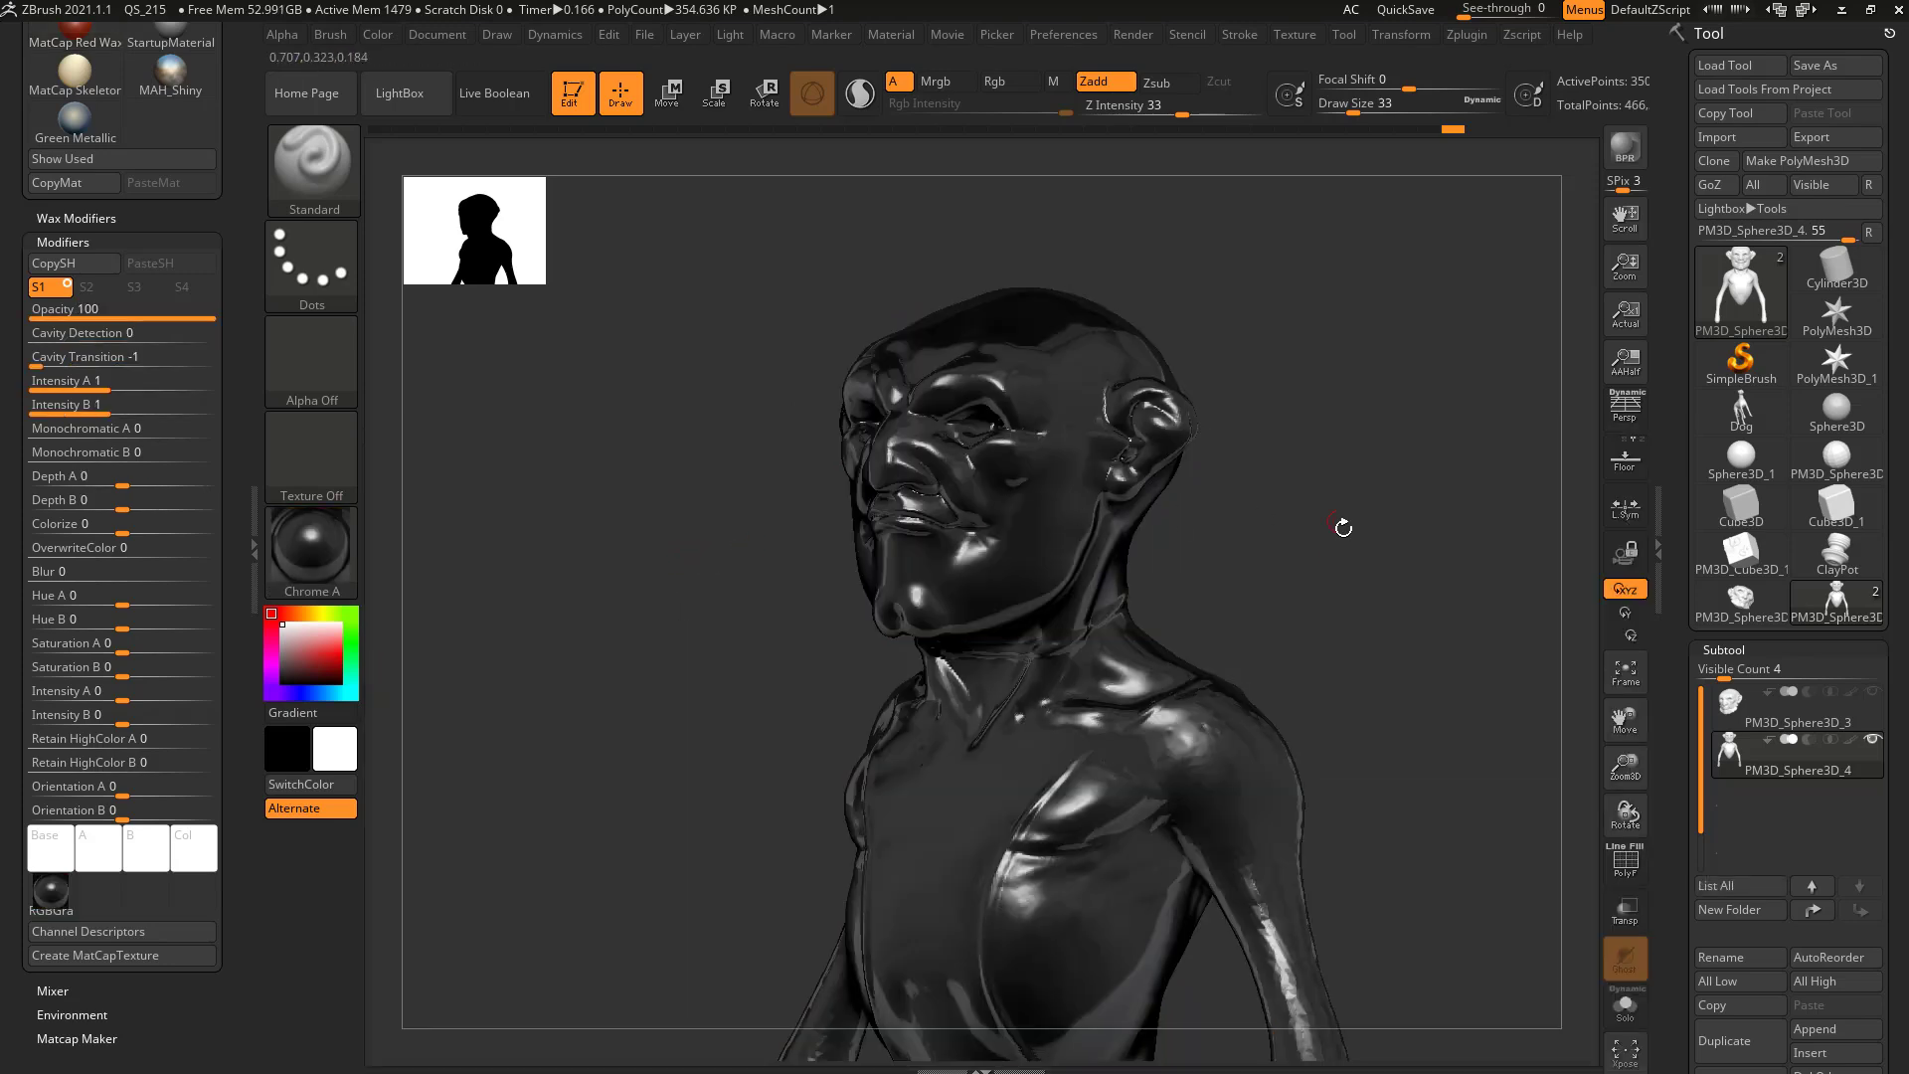
mouse_move(1339, 541)
mouse_down()
mouse_move(1432, 557)
mouse_move(1270, 570)
mouse_move(1347, 554)
mouse_move(1346, 742)
mouse_move(1423, 633)
mouse_move(1333, 669)
mouse_up()
mouse_move(1192, 623)
mouse_down()
mouse_move(1296, 626)
mouse_move(1305, 564)
mouse_move(937, 512)
mouse_up()
- Return the figure to StartupMaterial and view it from the front
click(320, 547)
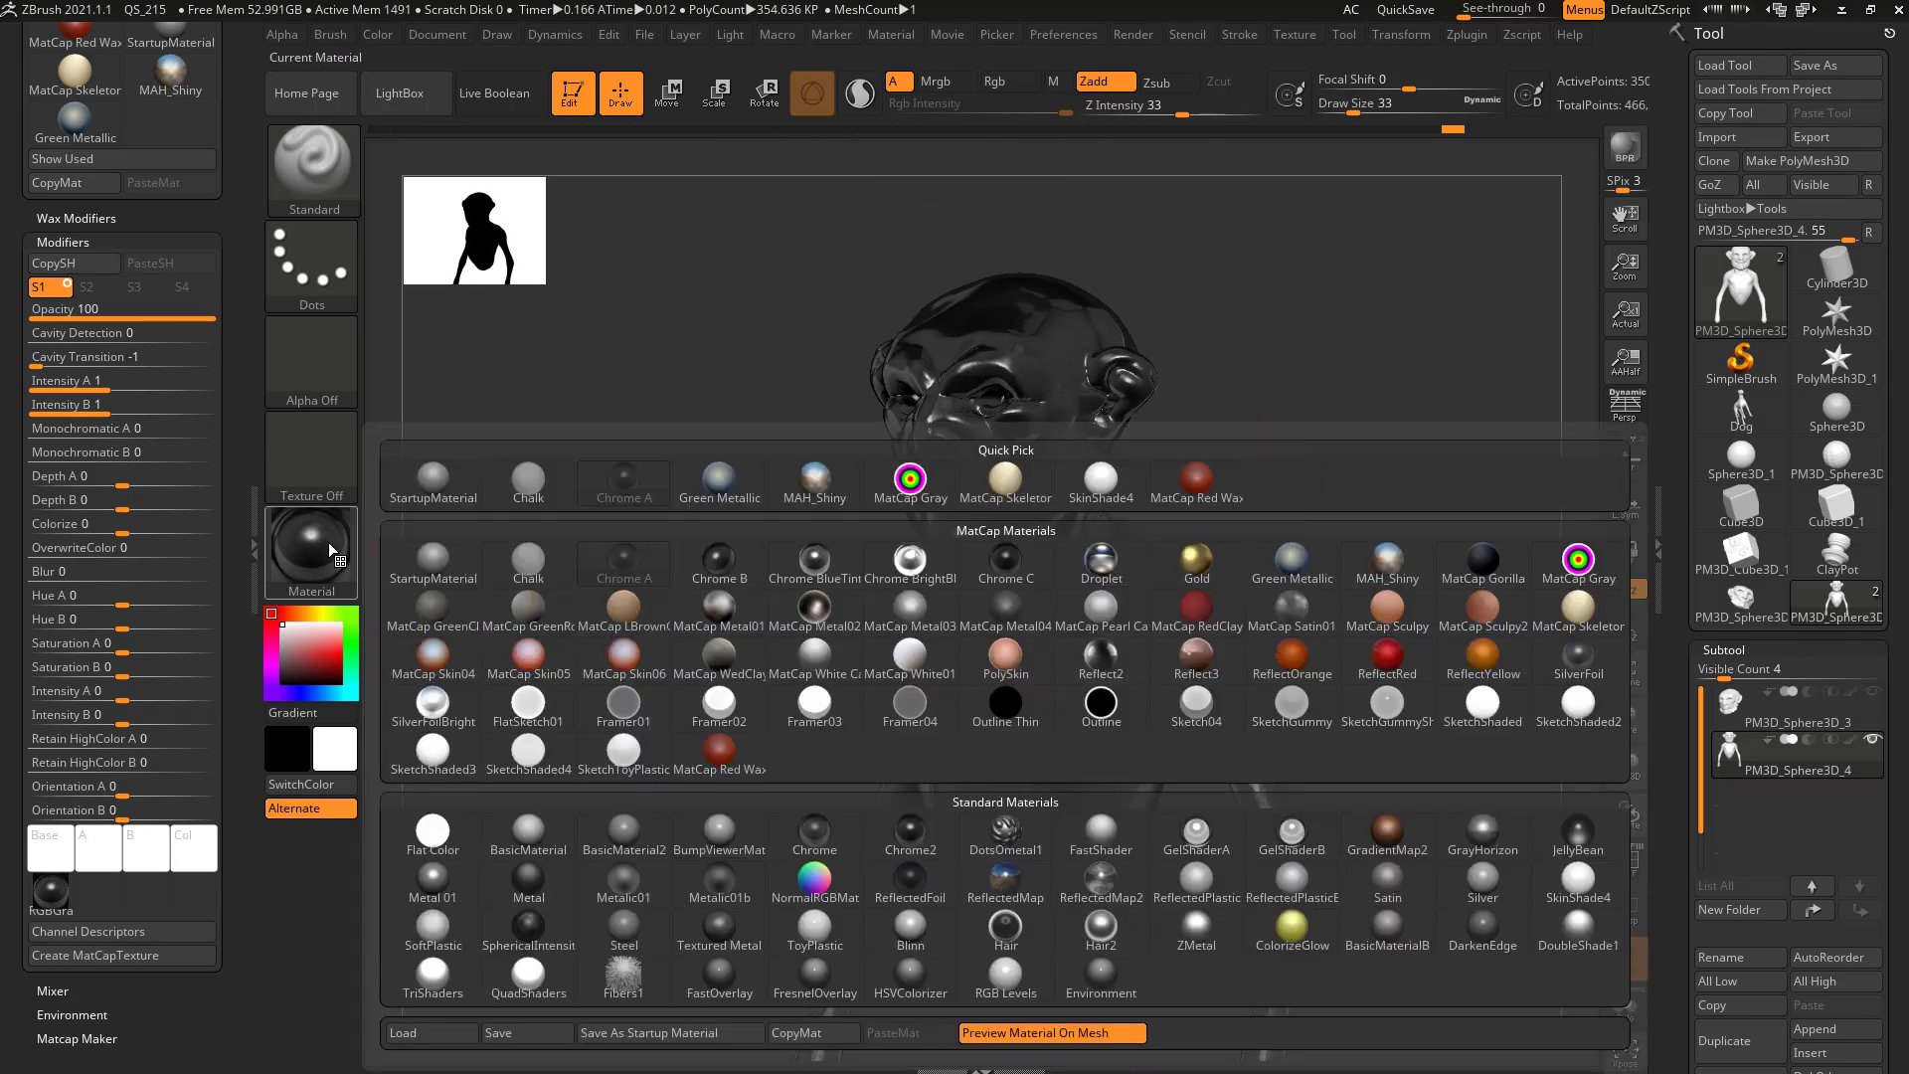
click(433, 561)
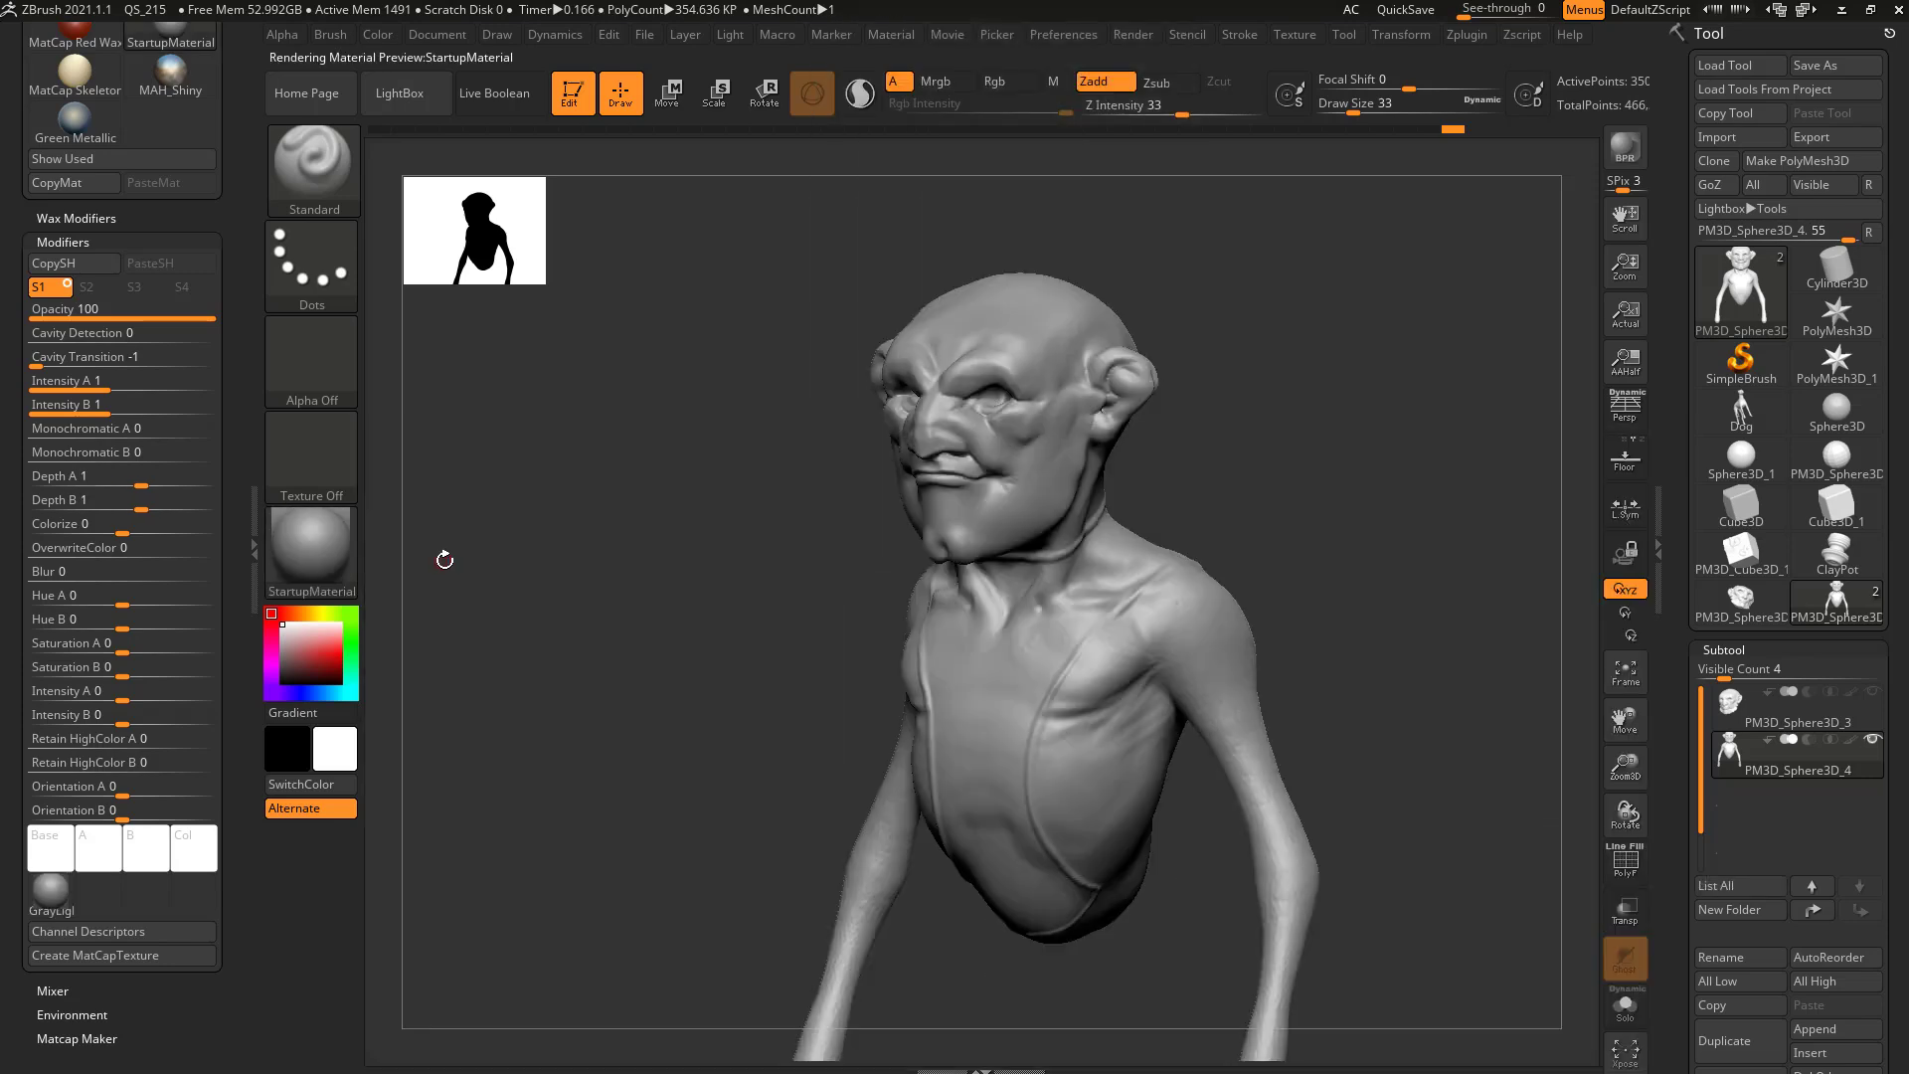
mouse_move(660, 570)
mouse_down()
mouse_move(592, 623)
mouse_move(1521, 502)
mouse_move(536, 601)
mouse_move(737, 537)
mouse_up()
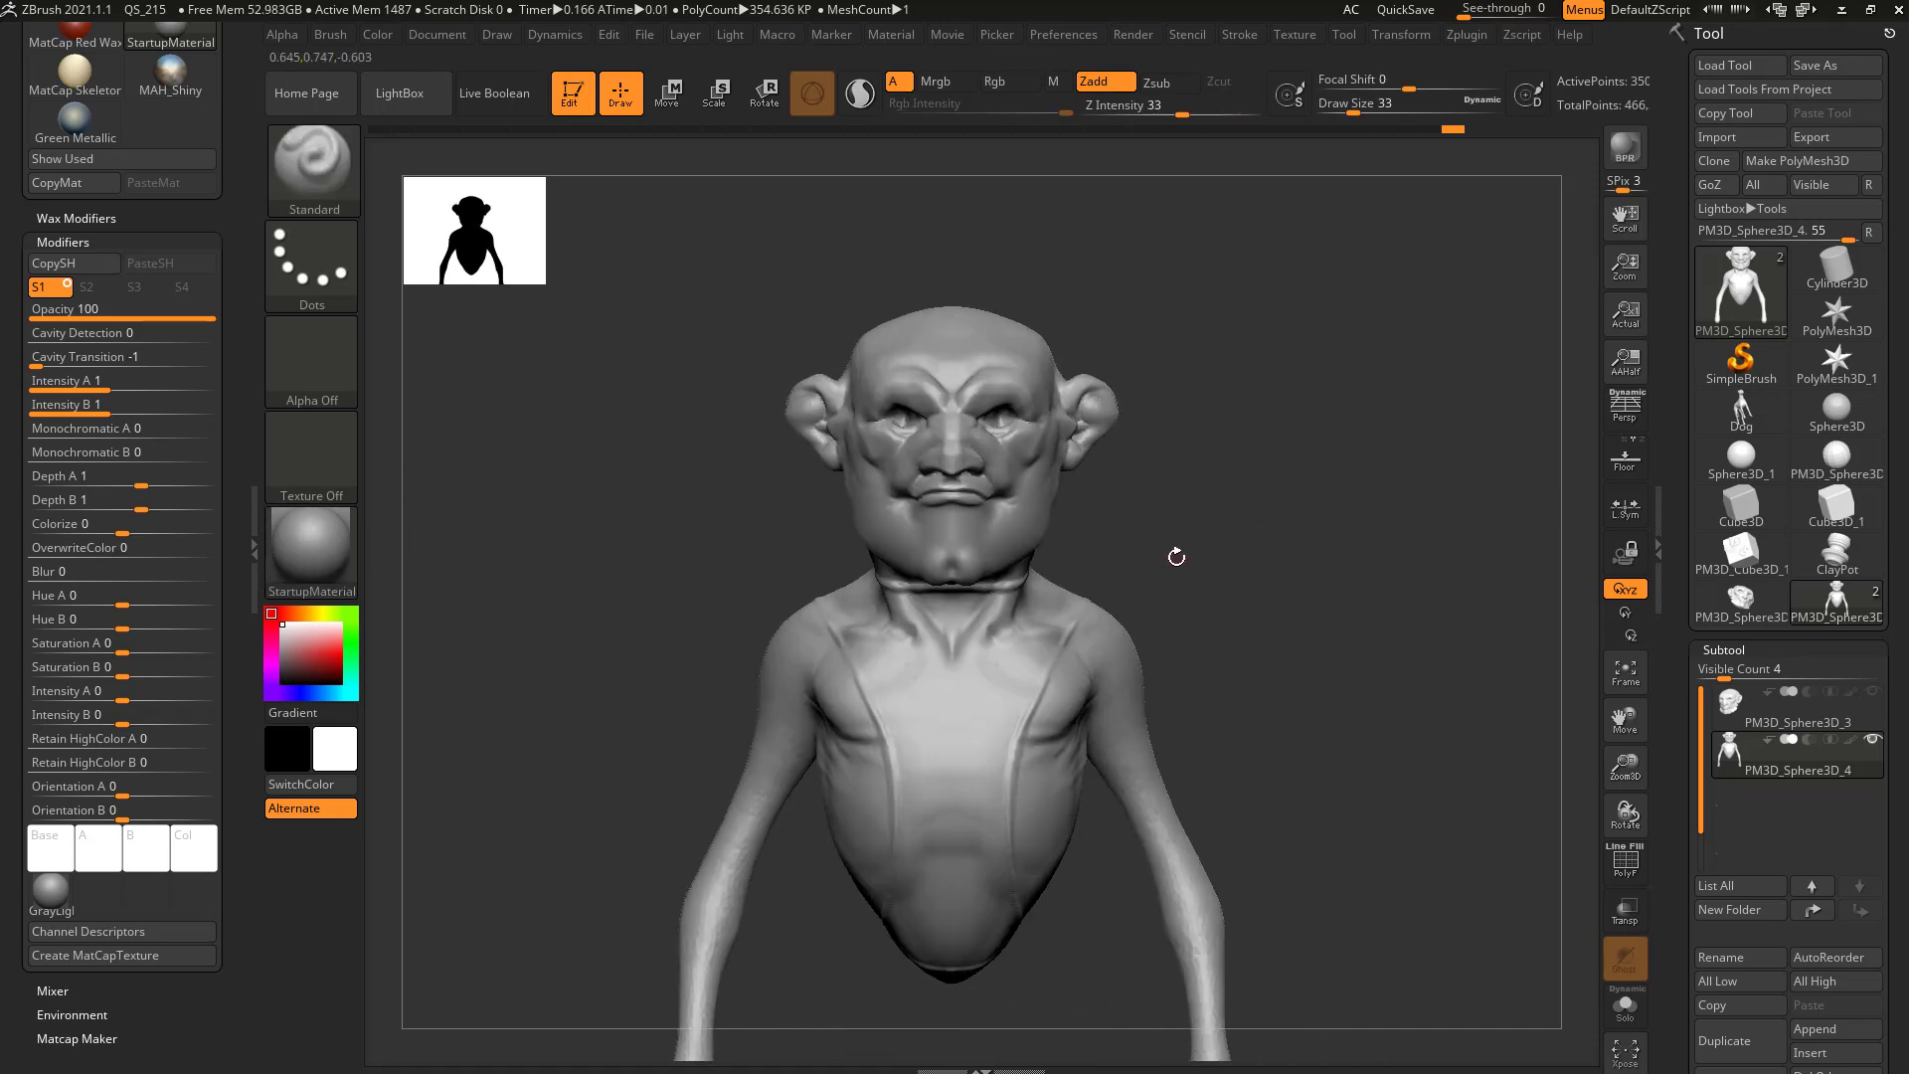
- Apply the standard BasicMaterial to the figure
click(322, 559)
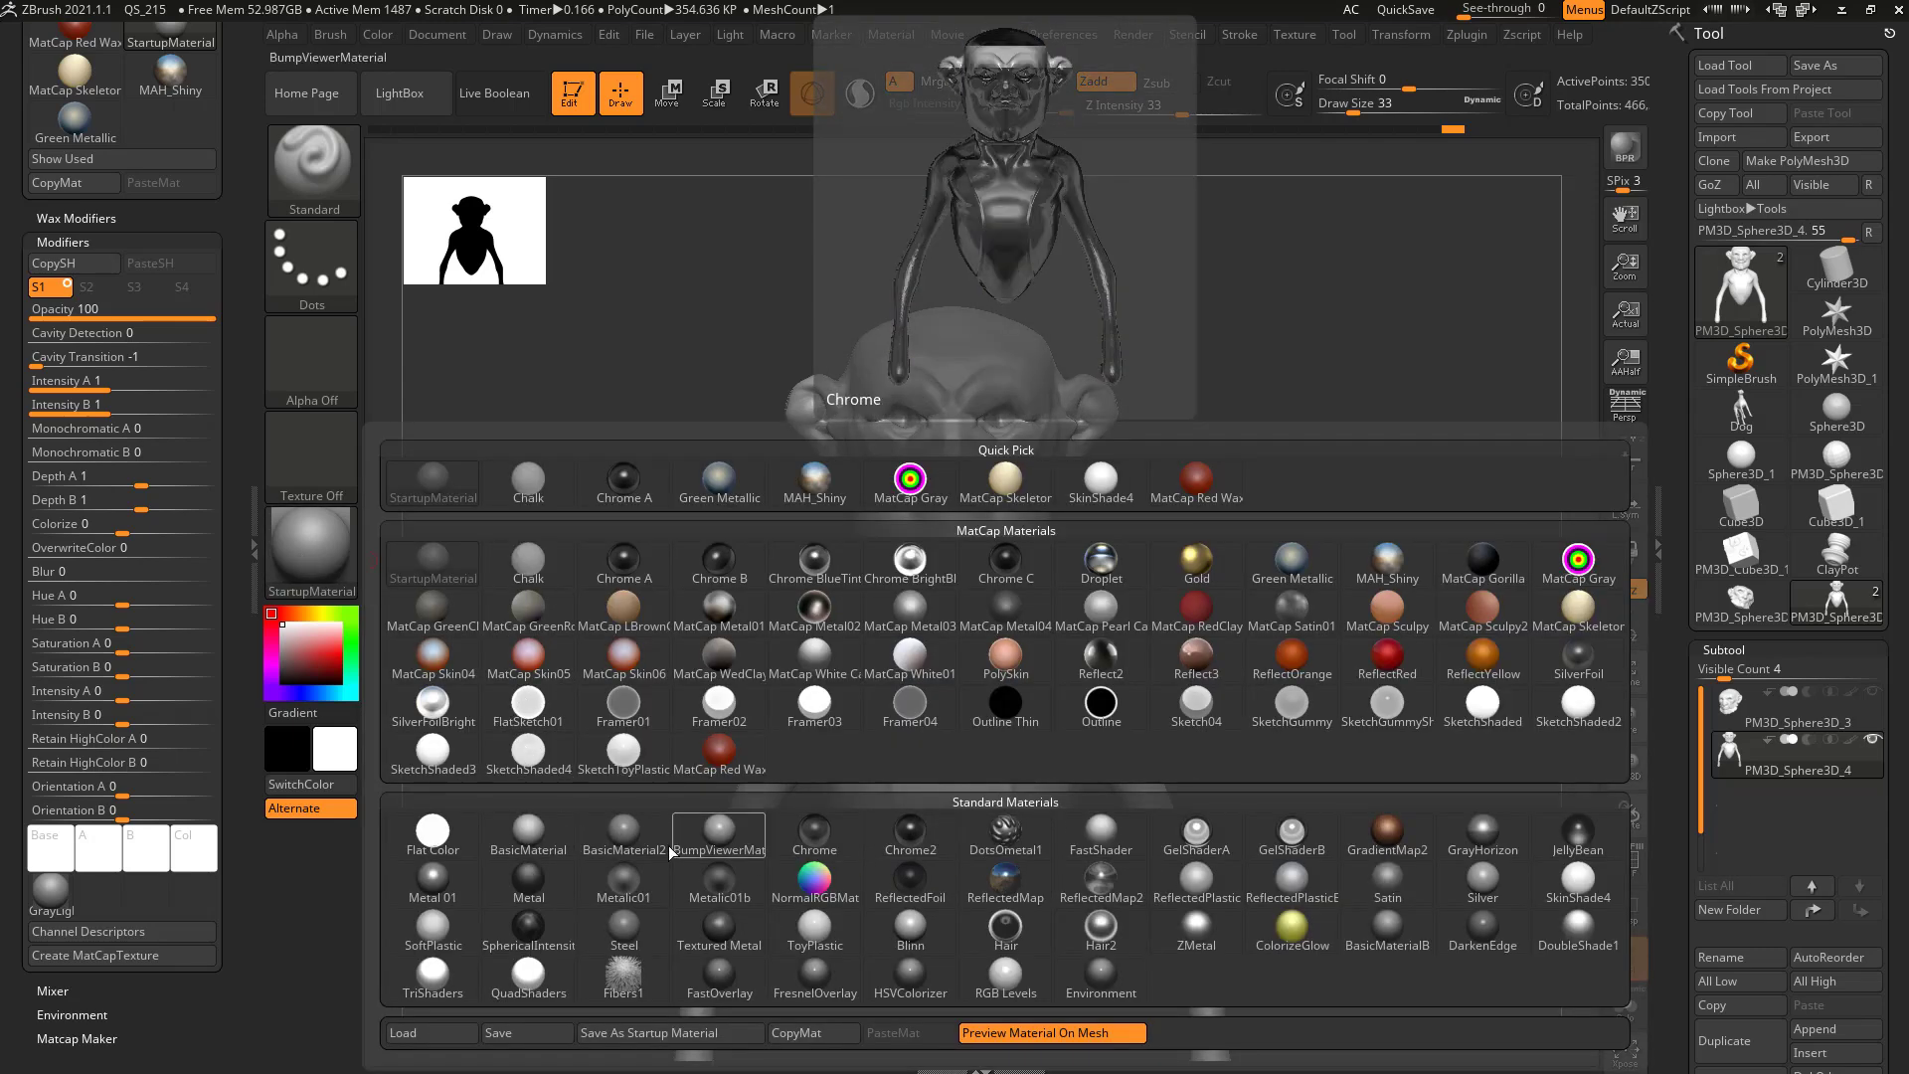
click(533, 832)
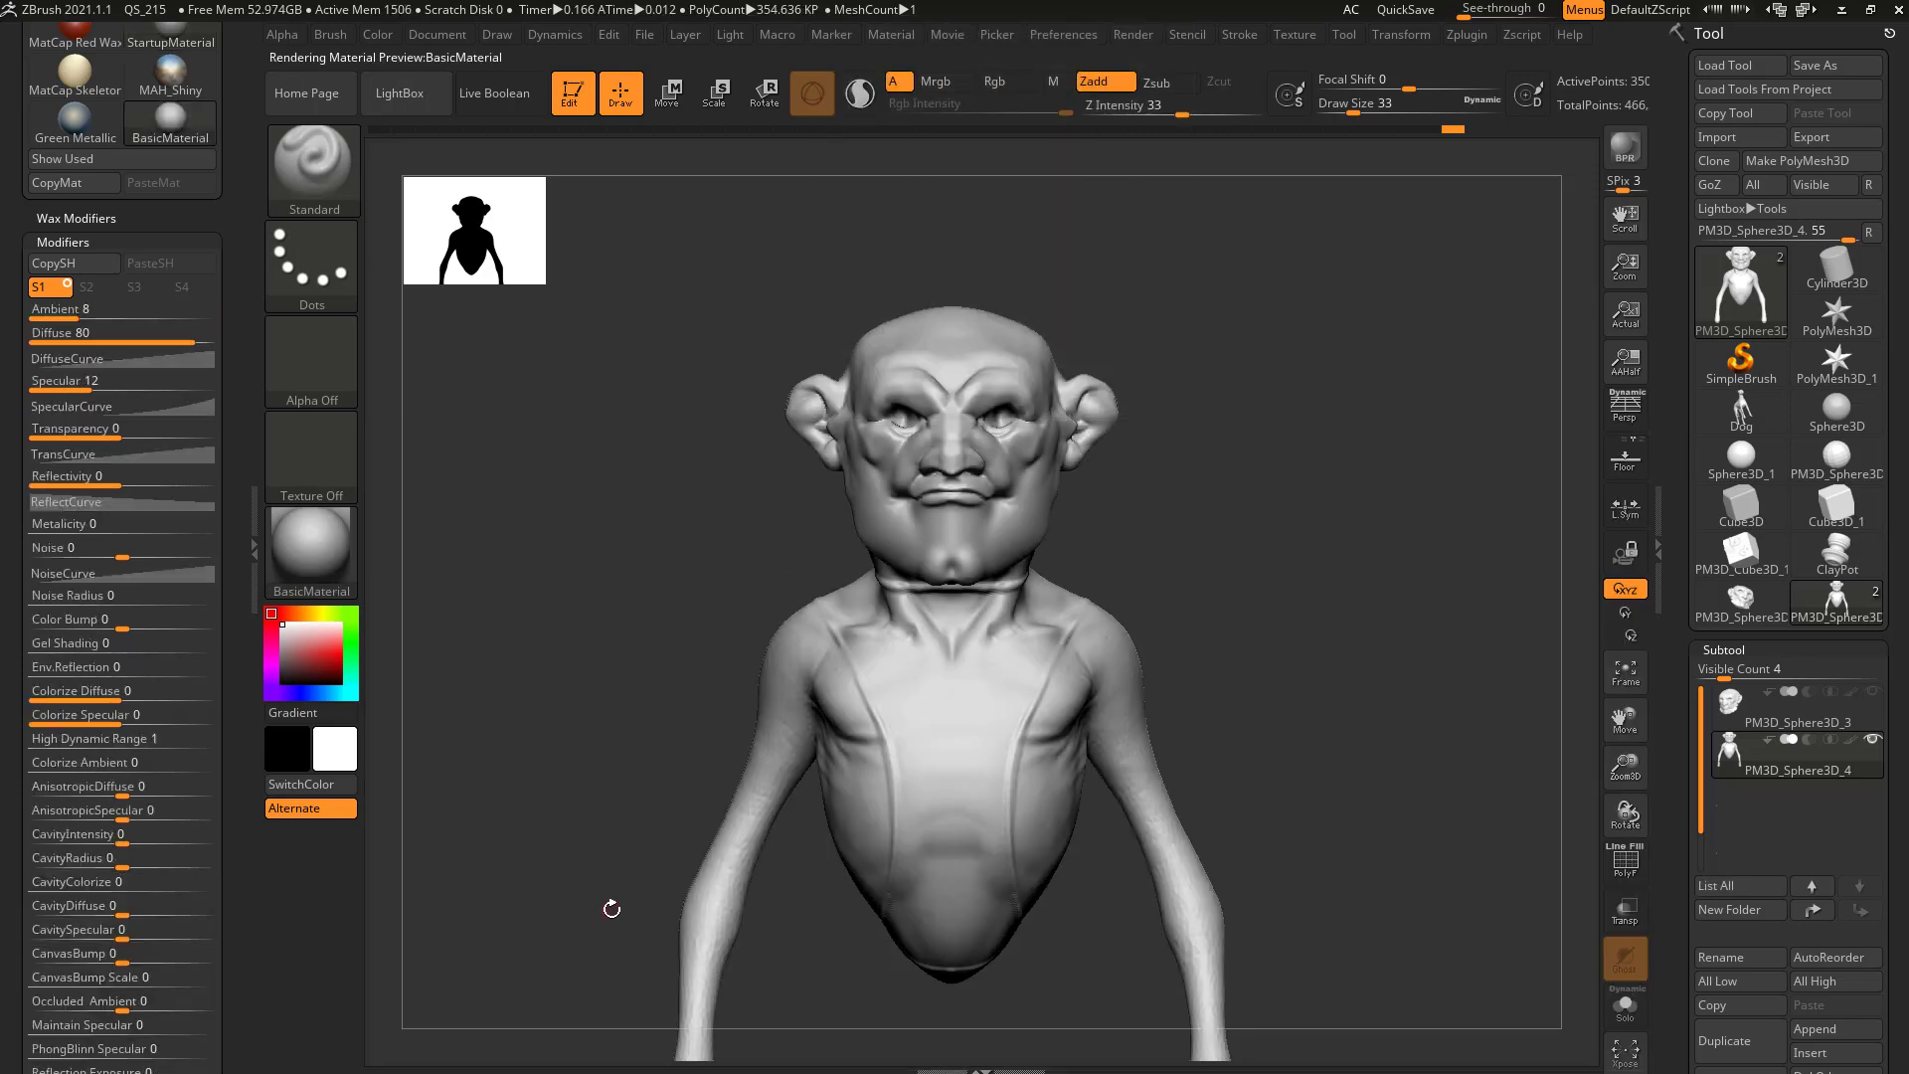
mouse_move(1248, 558)
mouse_down()
mouse_move(1396, 621)
mouse_move(1317, 567)
mouse_move(1232, 614)
mouse_move(1274, 623)
mouse_up()
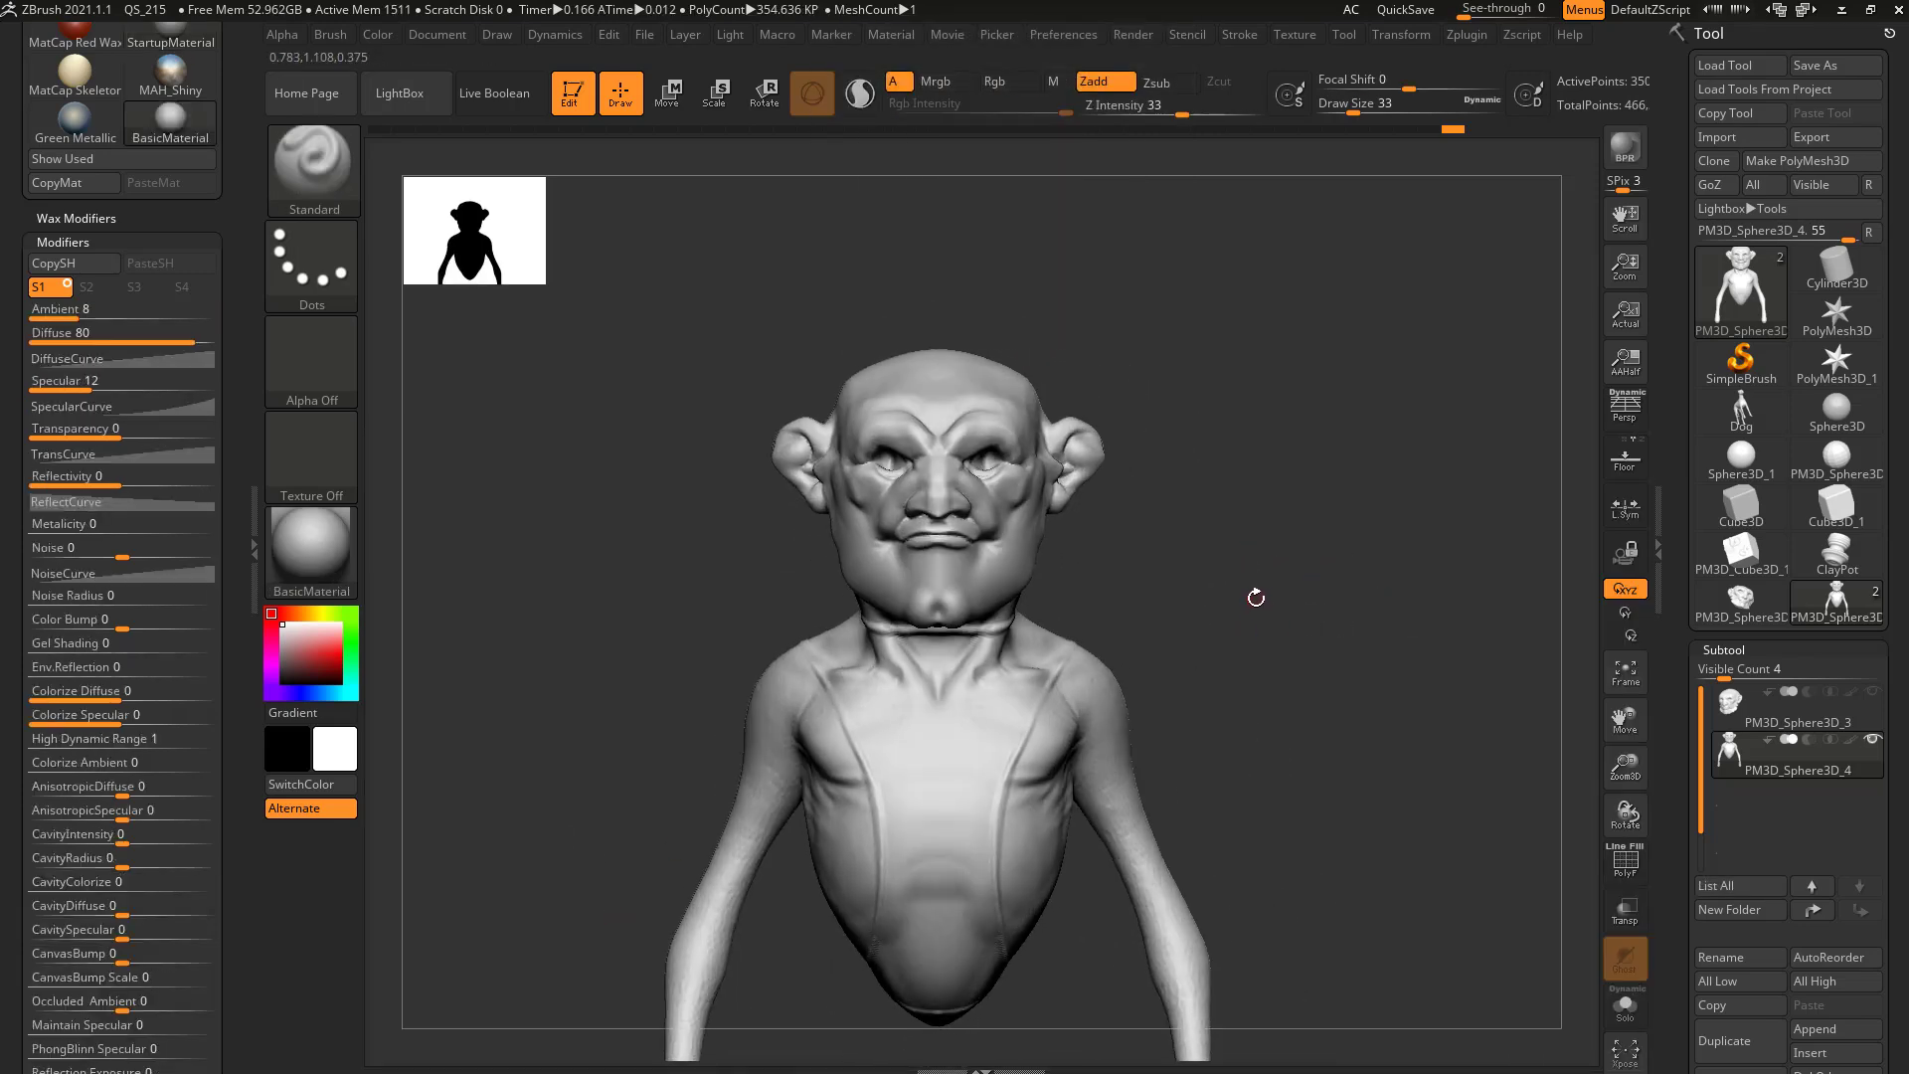
- Dock the Light palette in the side tray
click(730, 33)
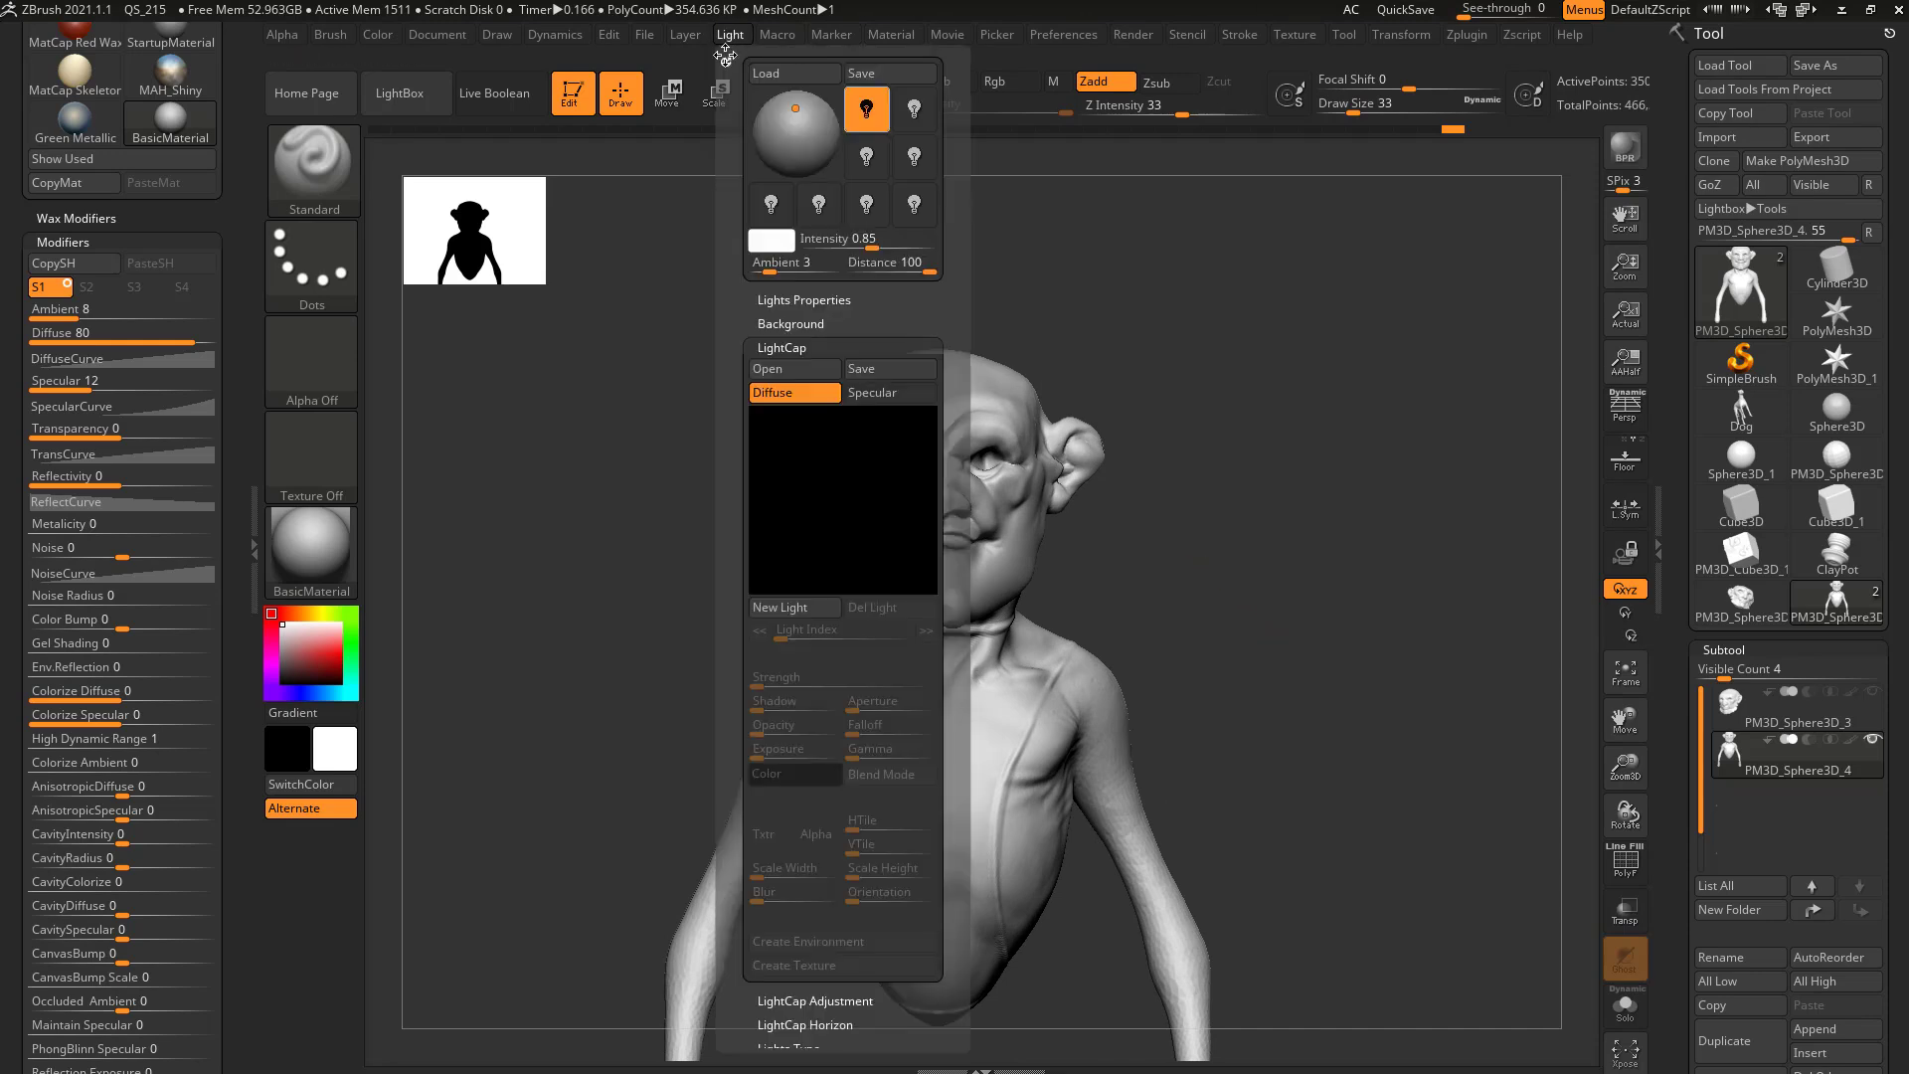
drag(720, 61, 192, 133)
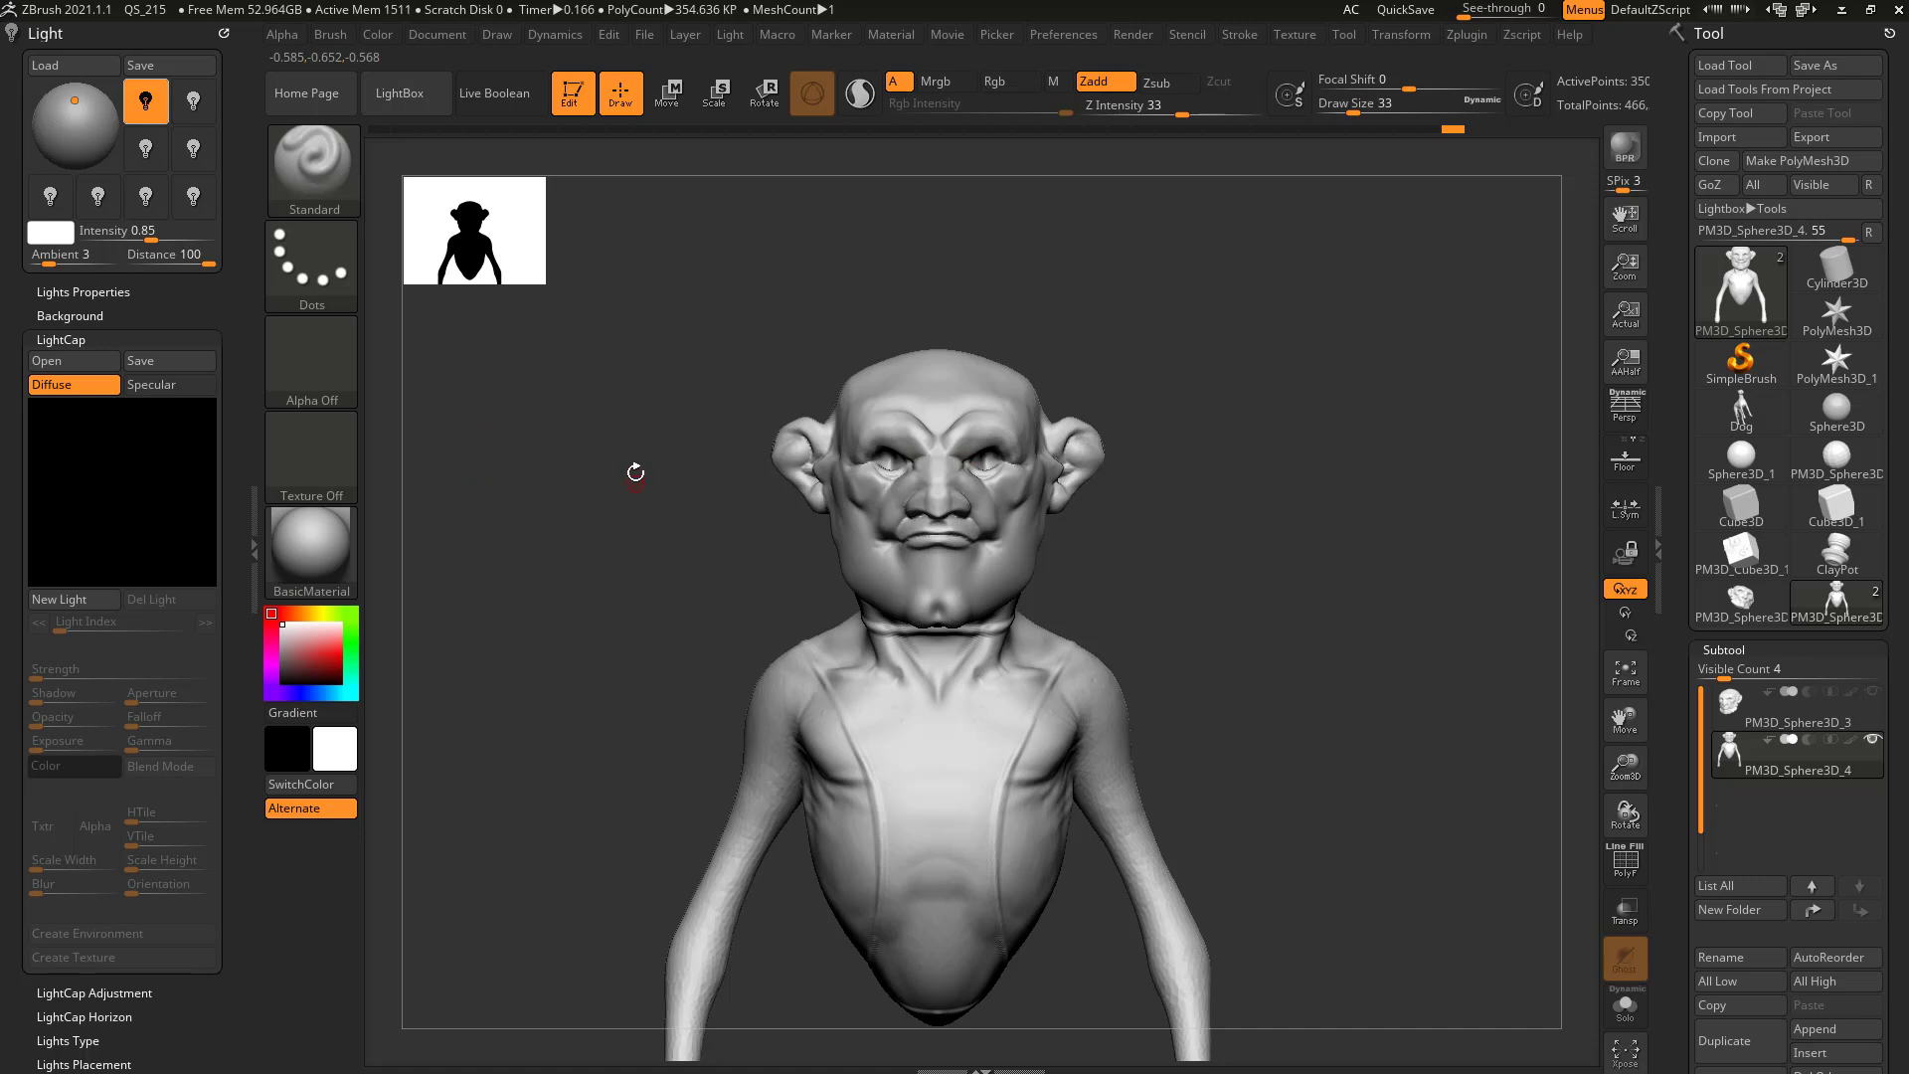
- Reposition the light to illuminate the figure from below, and move it to the upper left of the light sphere
mouse_move(511, 363)
mouse_down()
mouse_move(661, 477)
mouse_move(725, 455)
mouse_up()
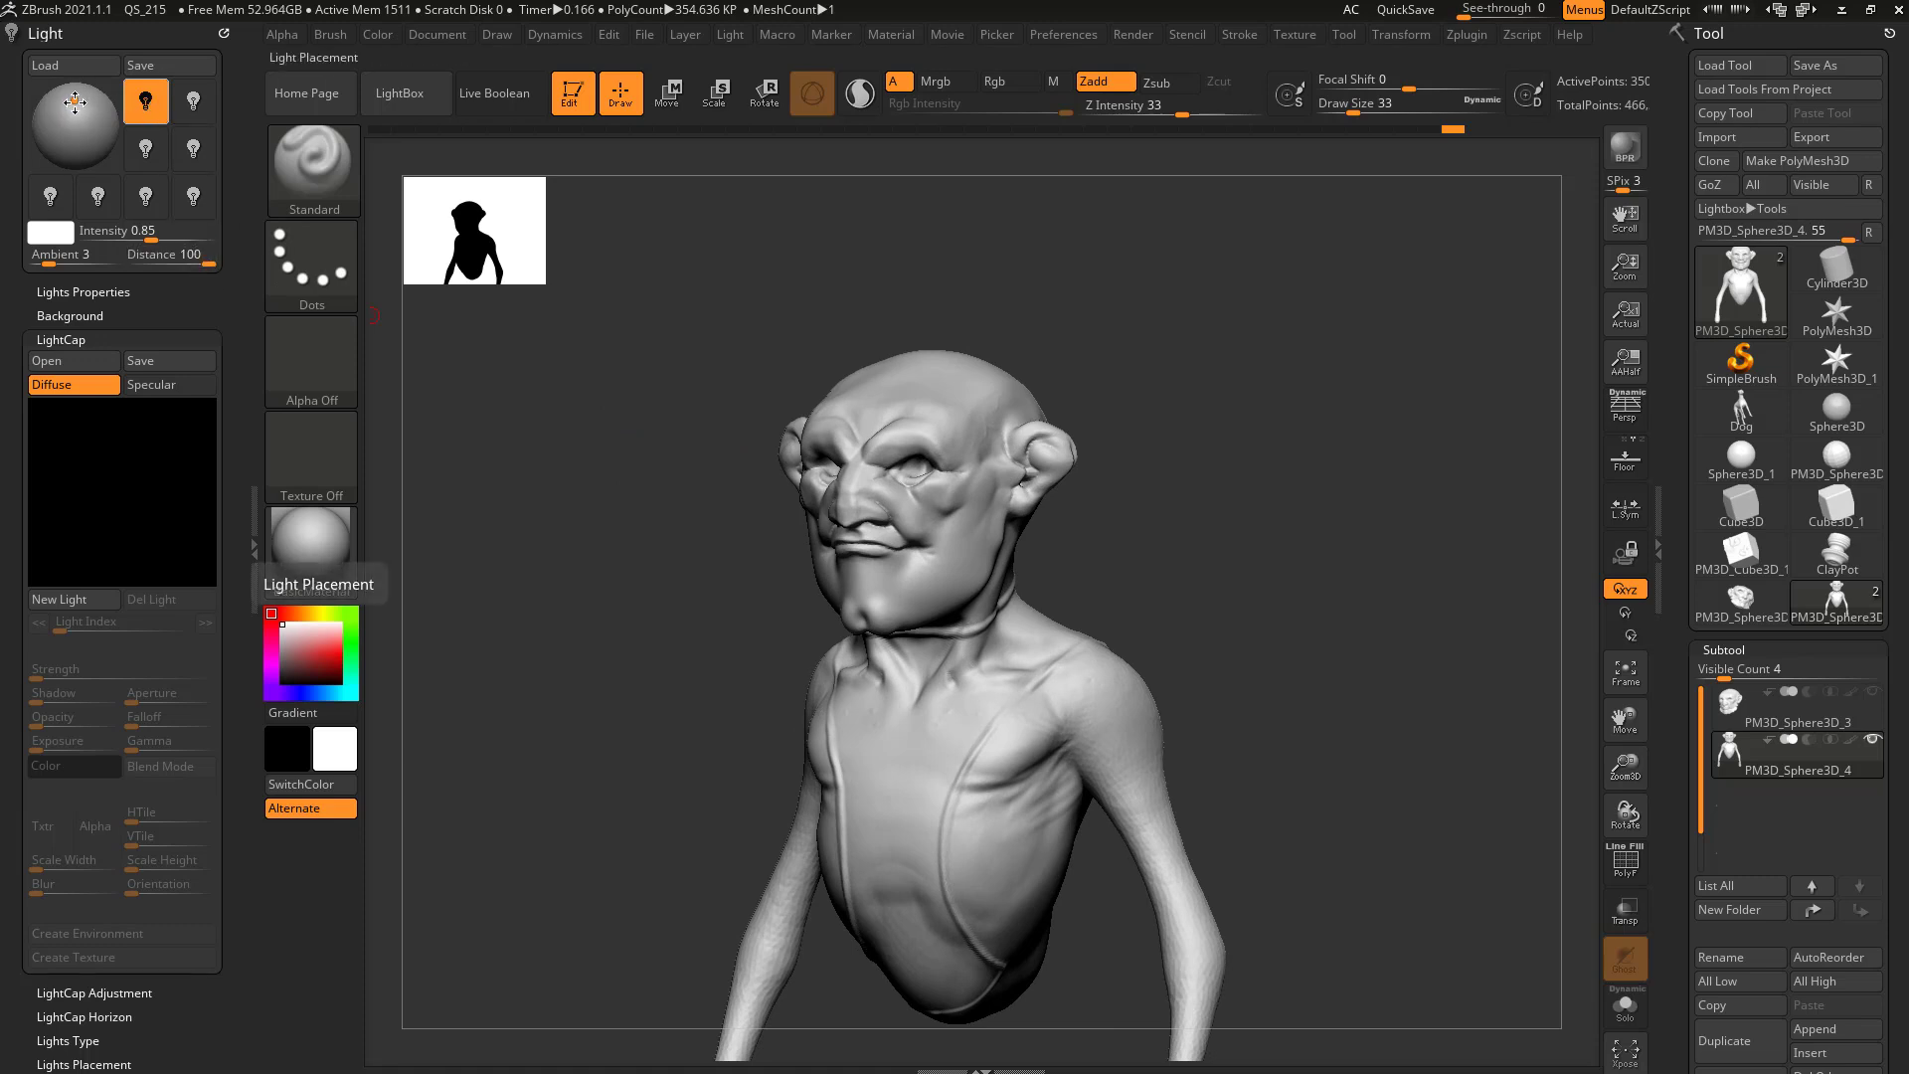
drag(75, 99, 63, 149)
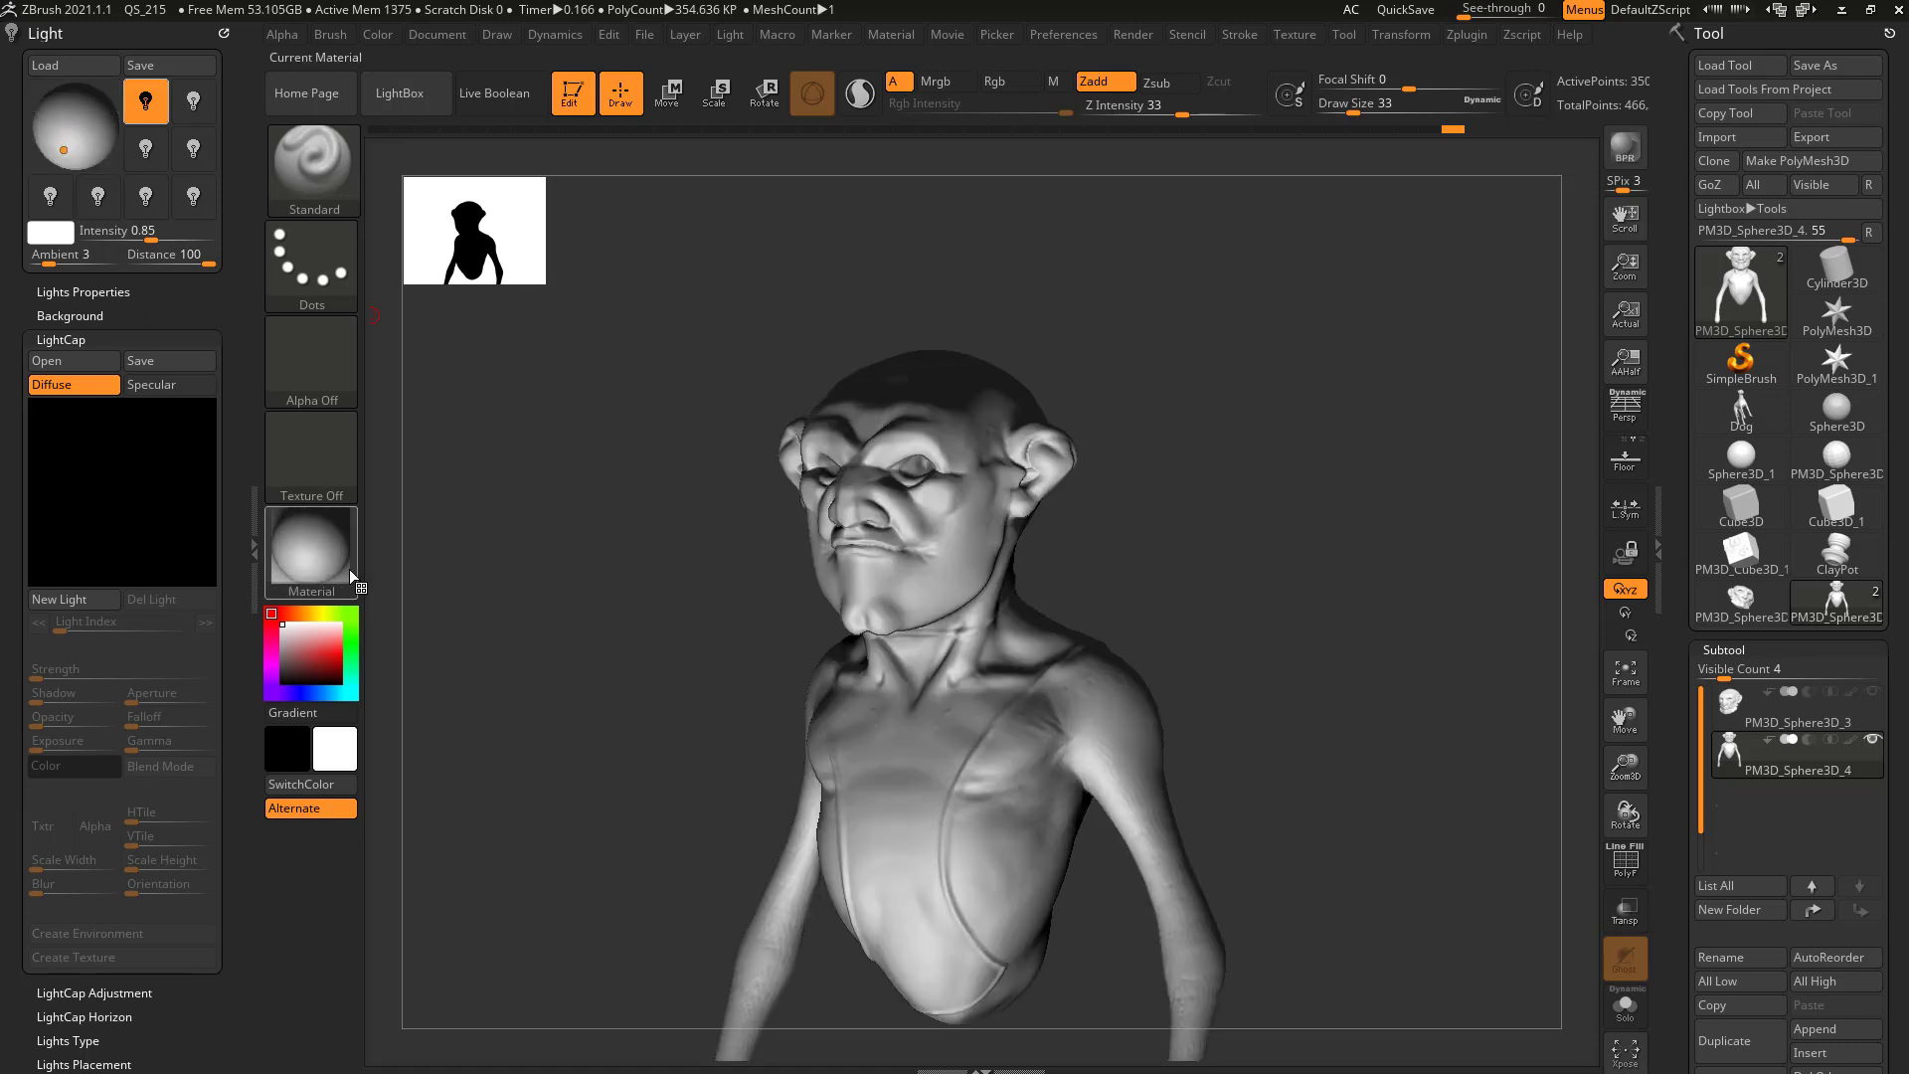
mouse_move(330, 543)
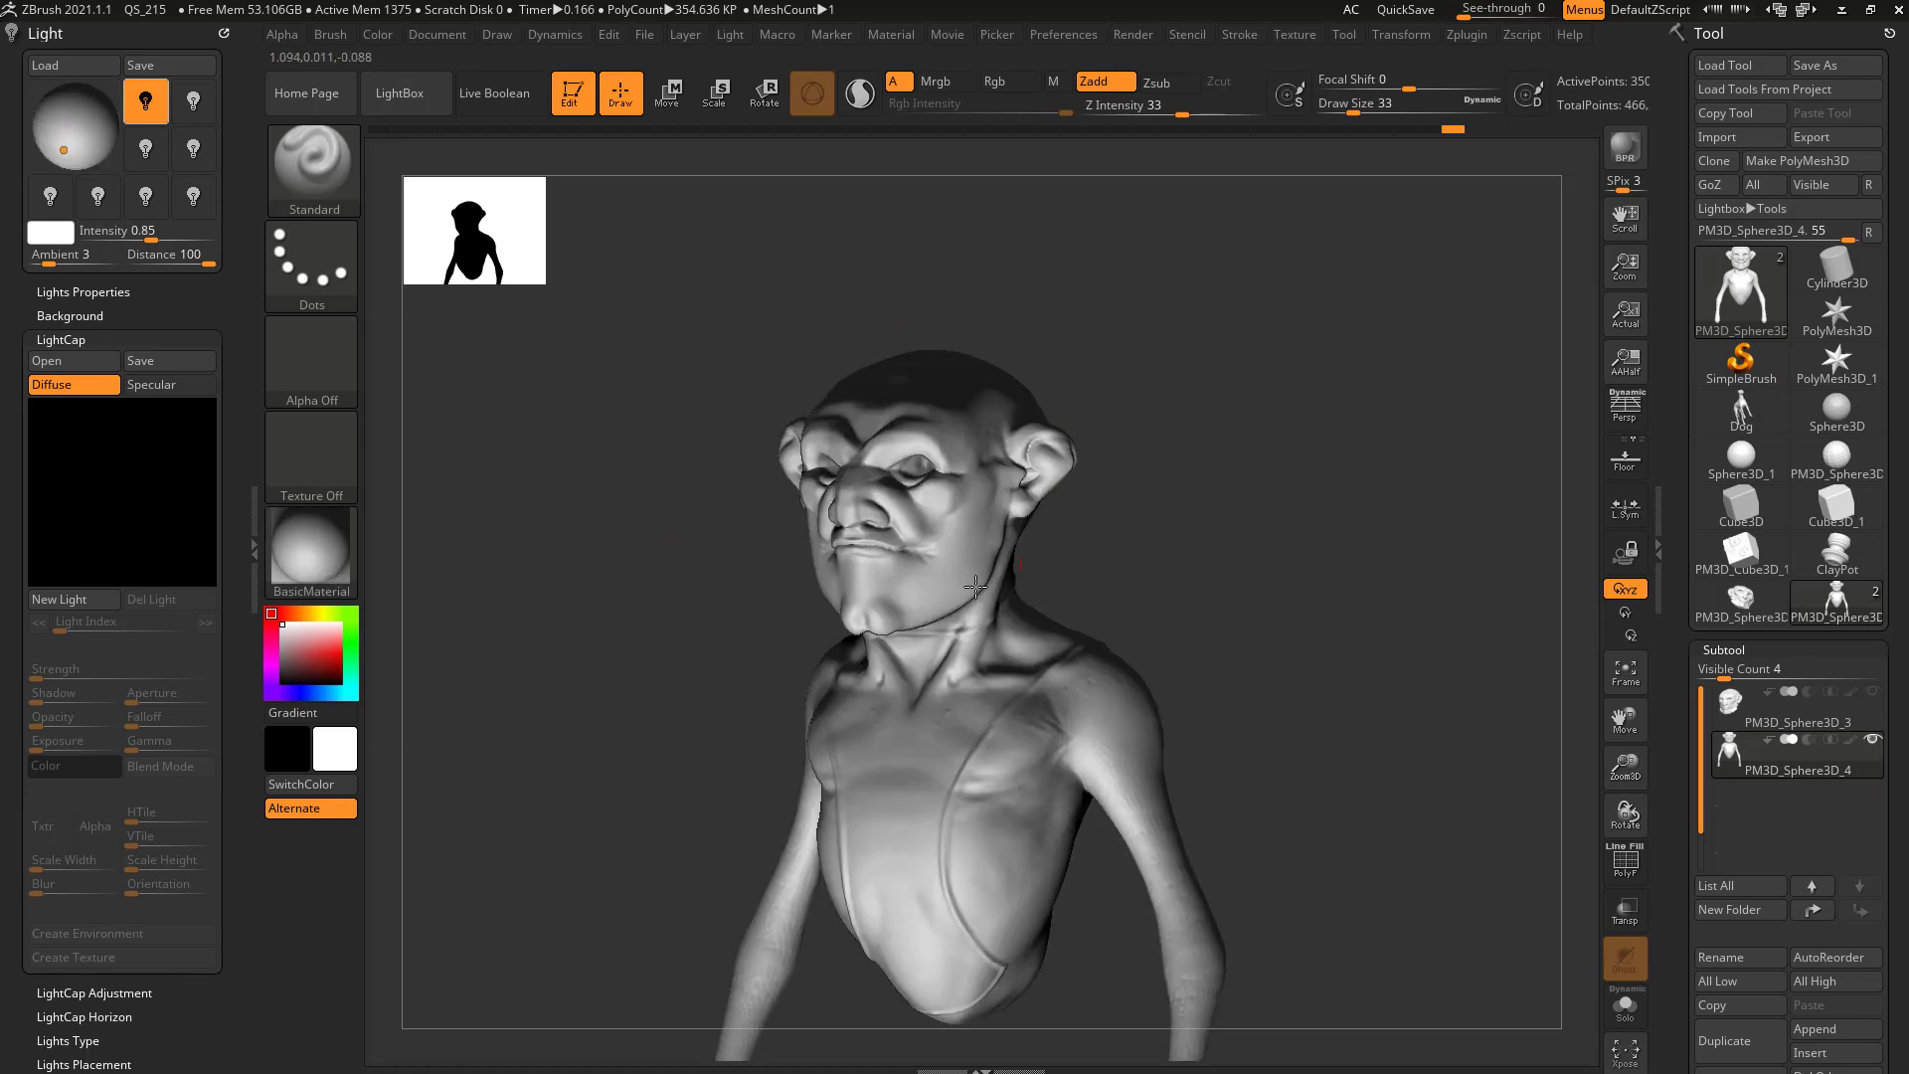
drag(65, 147, 52, 104)
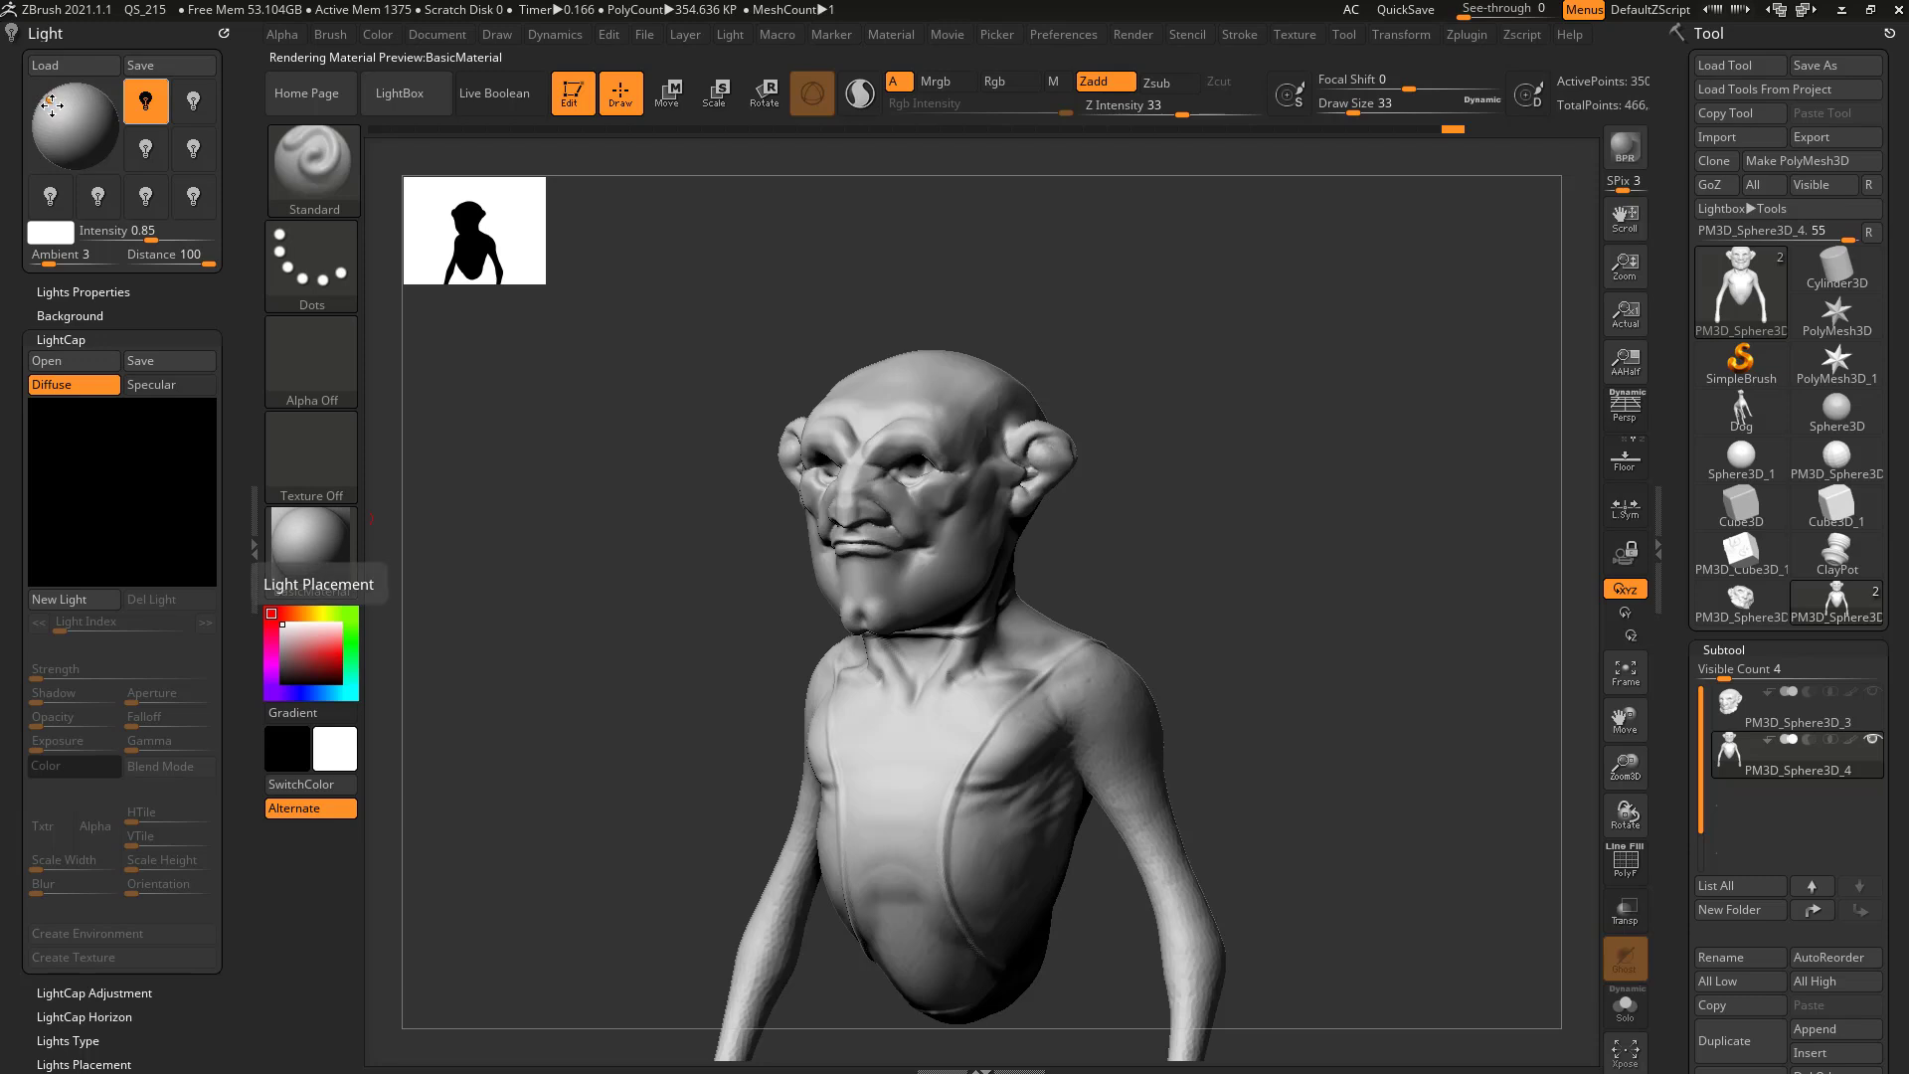
- Move the light to the centre of the light sphere, and flip it to shine from behind the figure
drag(779, 255, 451, 164)
mouse_move(67, 104)
mouse_down()
mouse_move(95, 115)
mouse_move(93, 97)
mouse_move(91, 124)
mouse_move(54, 131)
mouse_move(58, 95)
mouse_move(77, 121)
mouse_up()
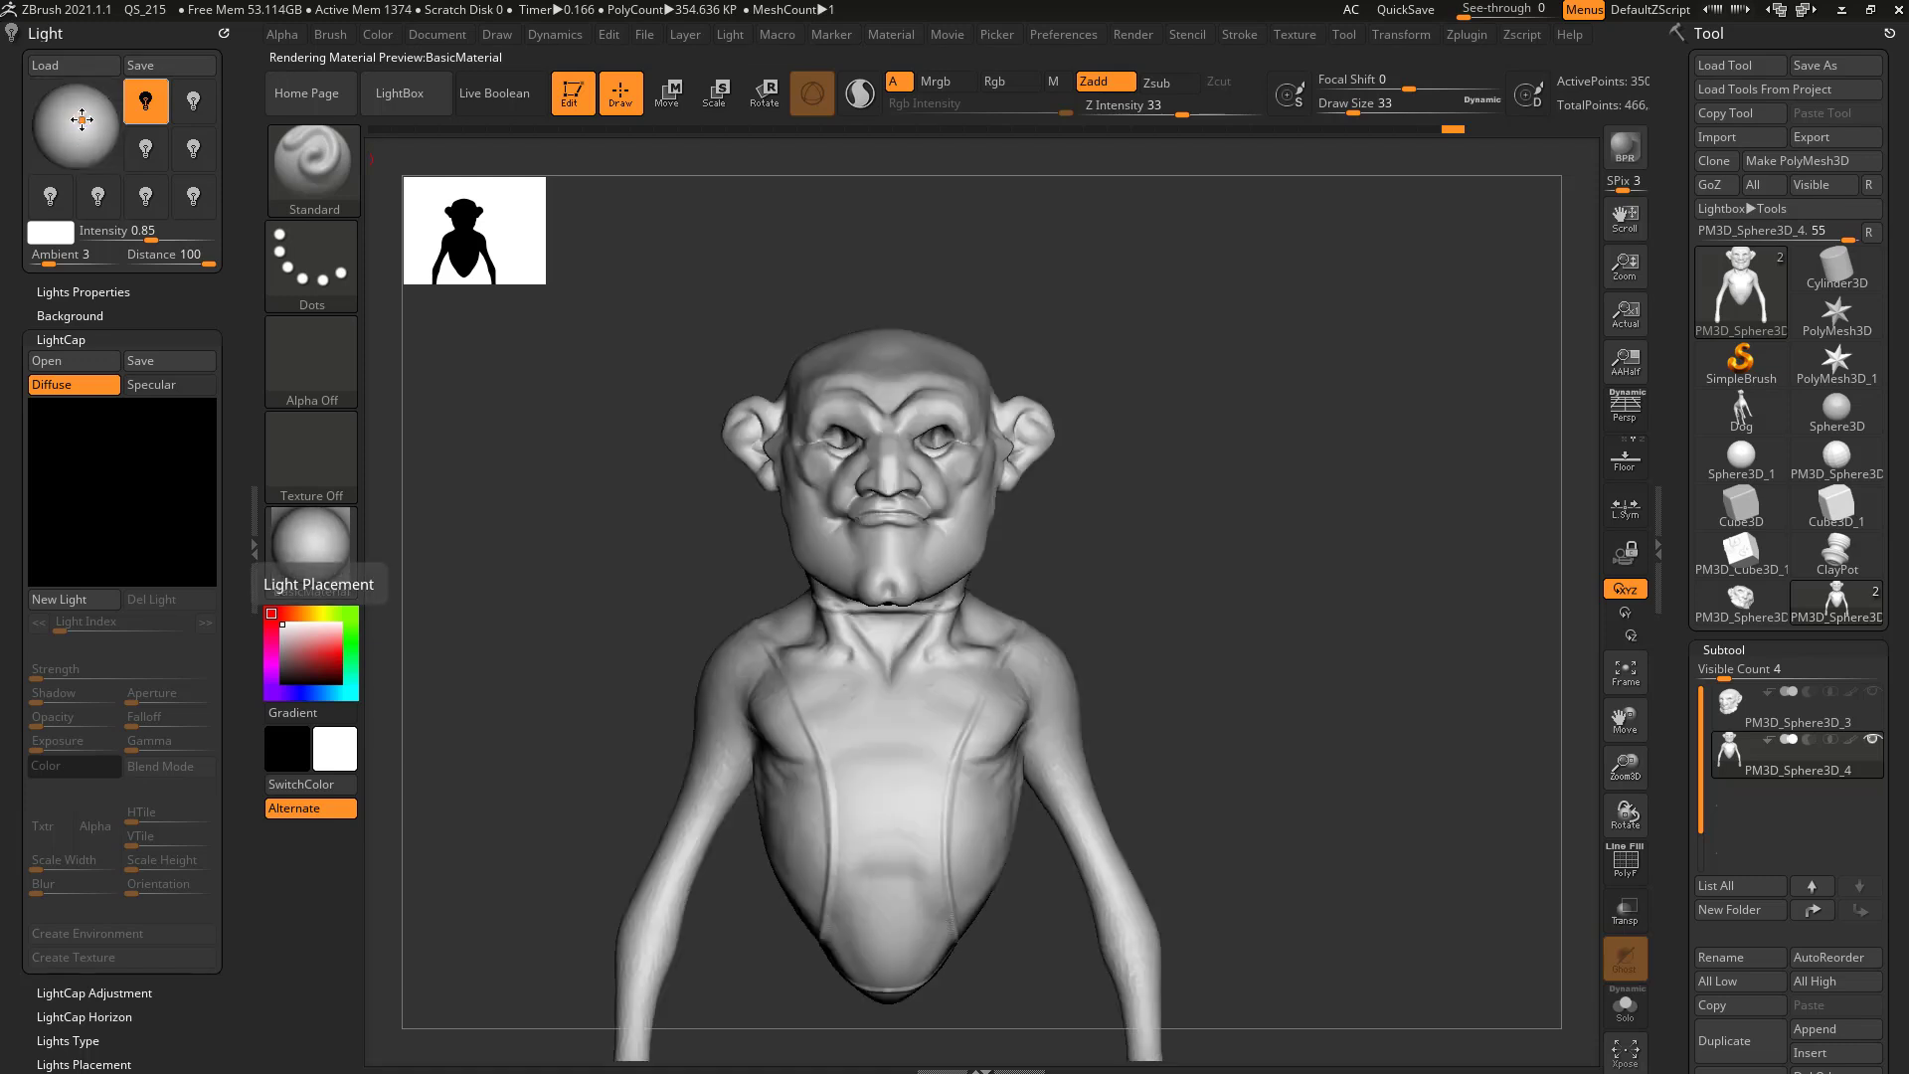
click(81, 119)
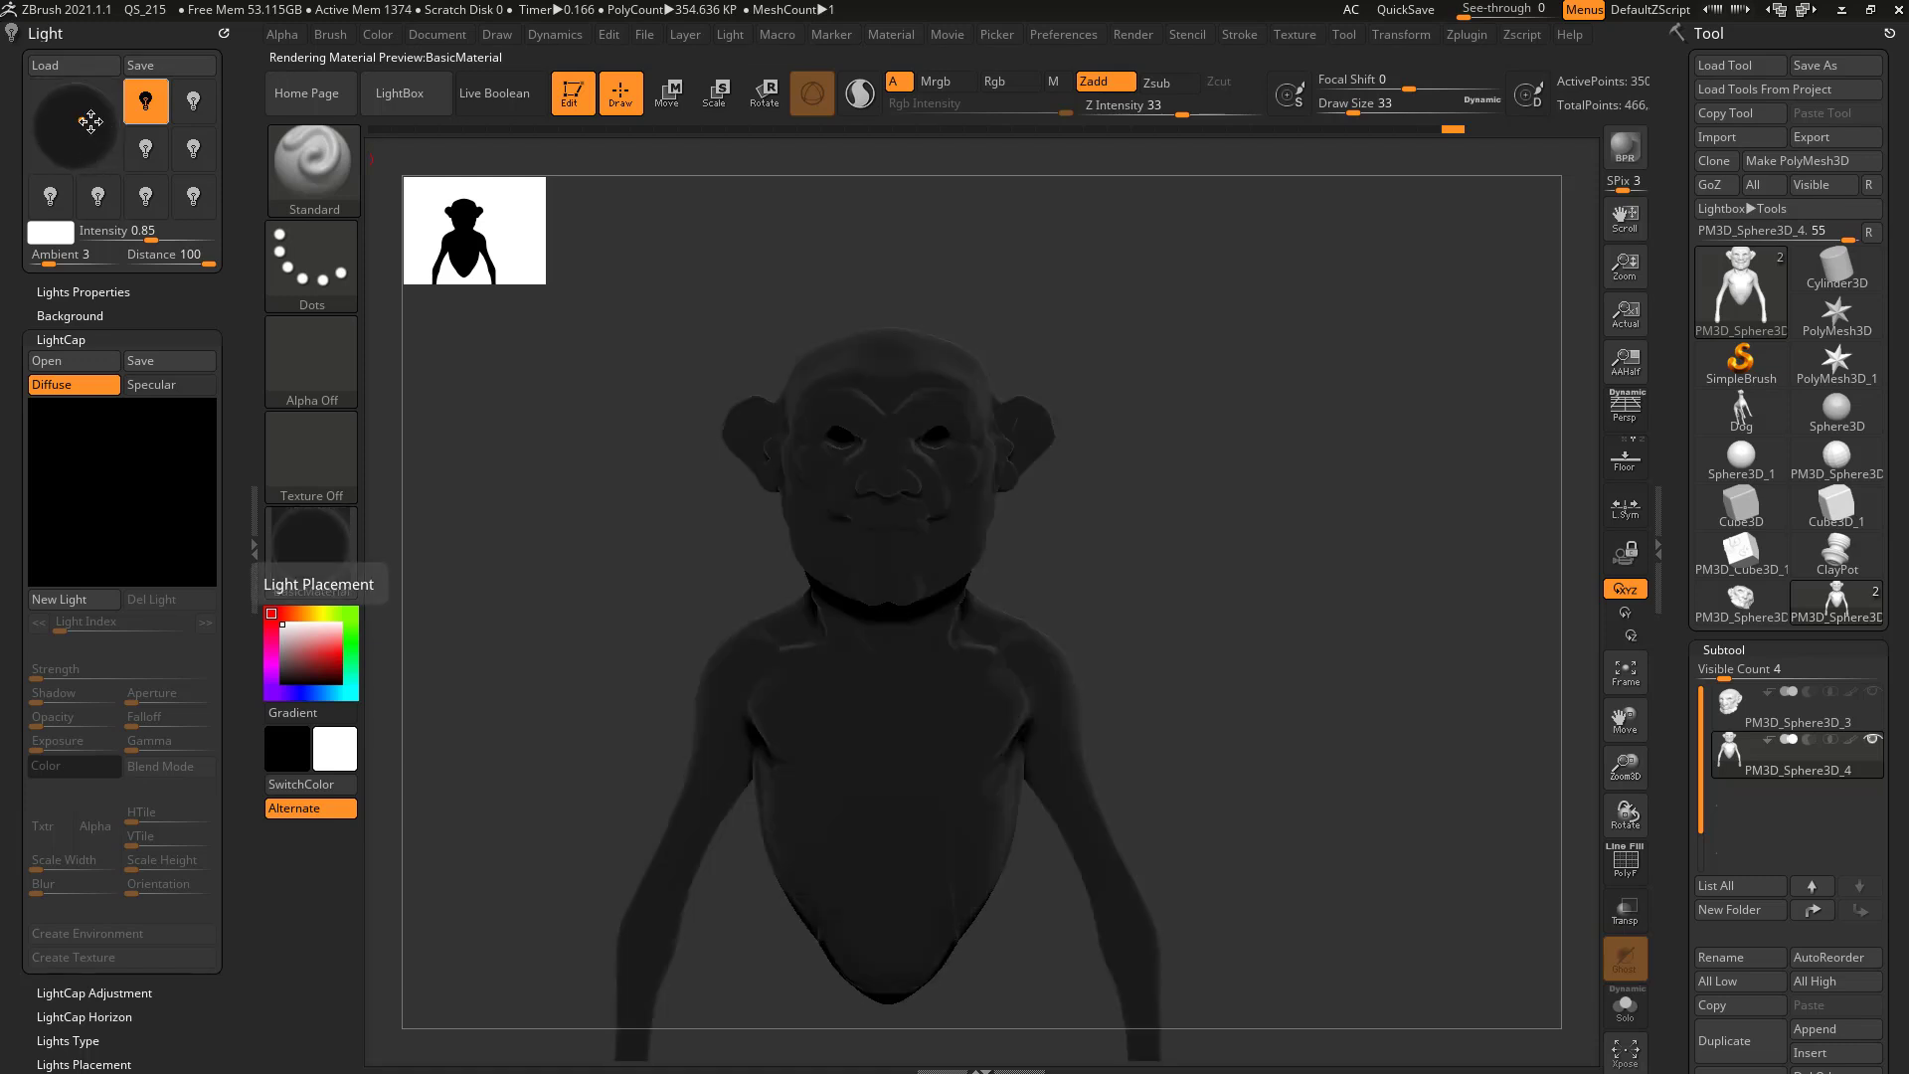
- Bring the light back to the front of the figure, placing it near the top of the light sphere
click(97, 197)
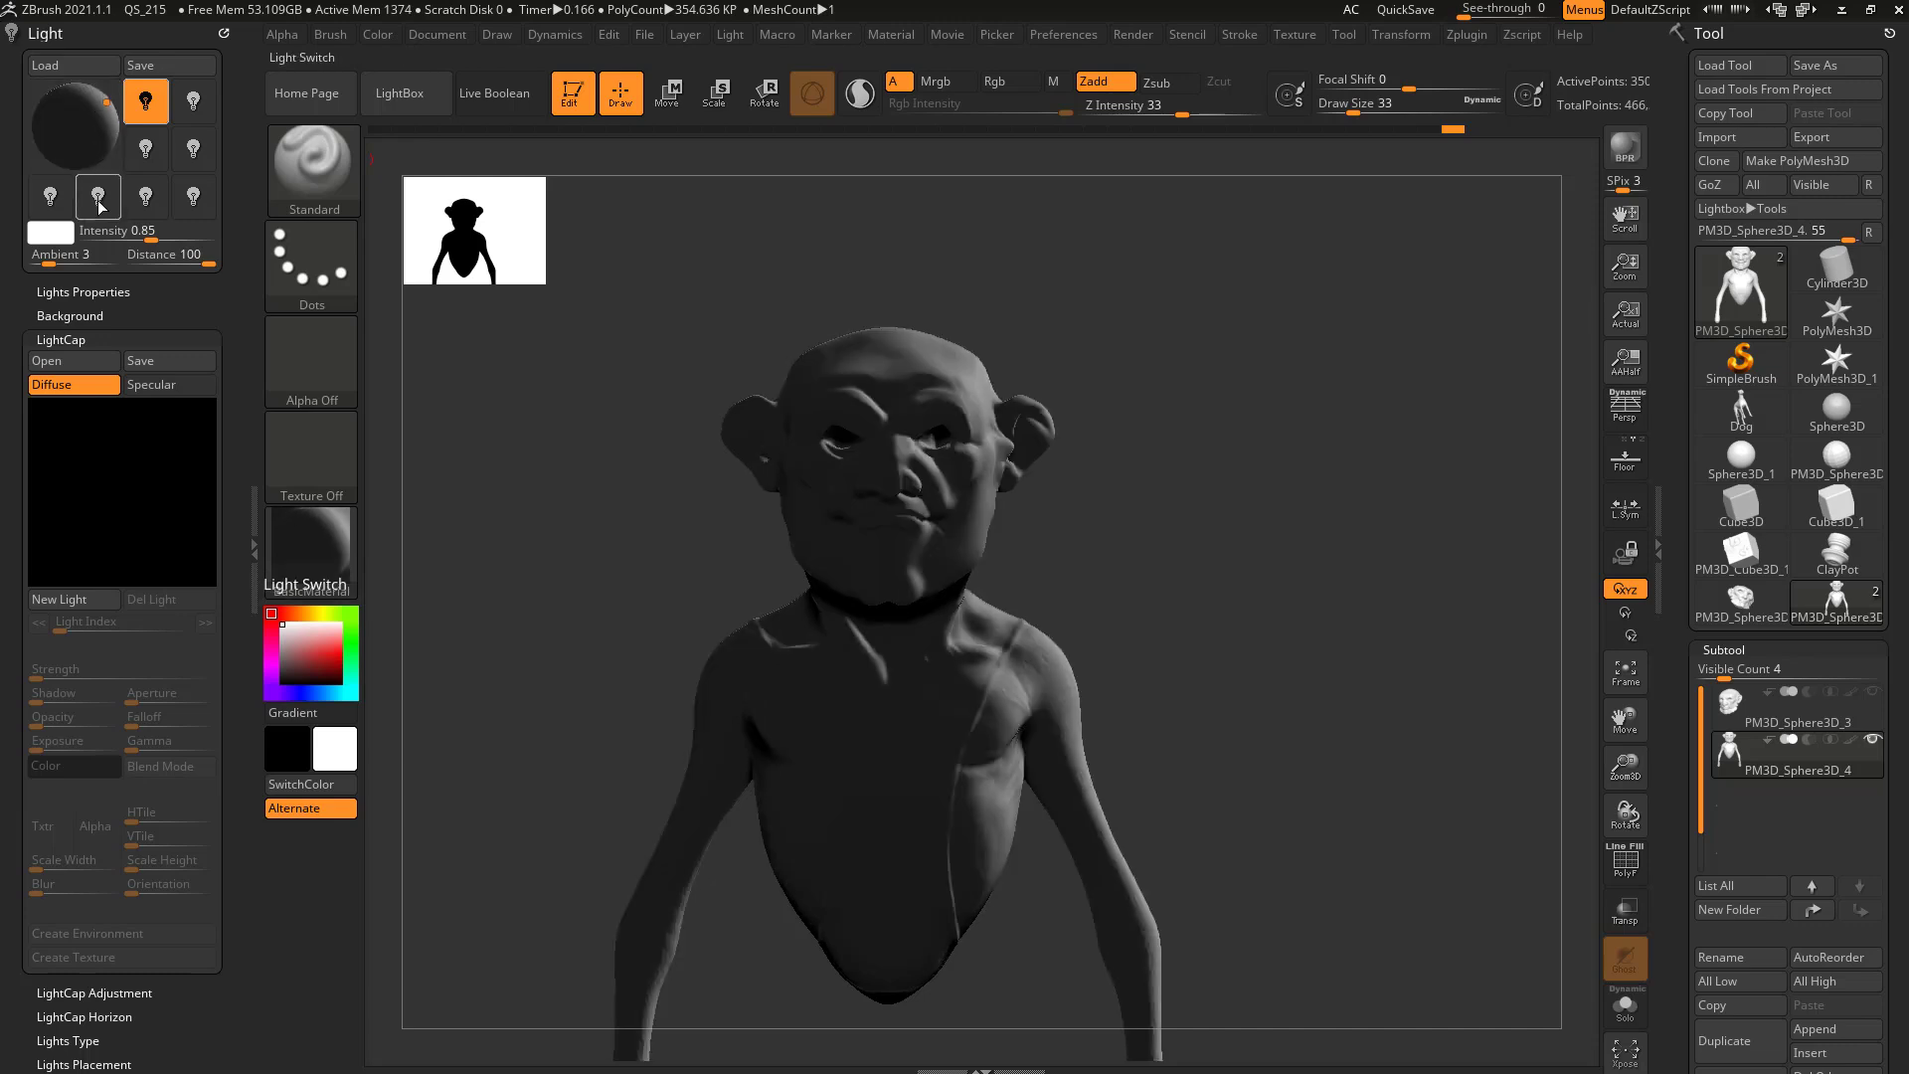
mouse_move(517, 385)
mouse_down()
mouse_move(461, 392)
mouse_move(507, 386)
mouse_move(491, 343)
mouse_up()
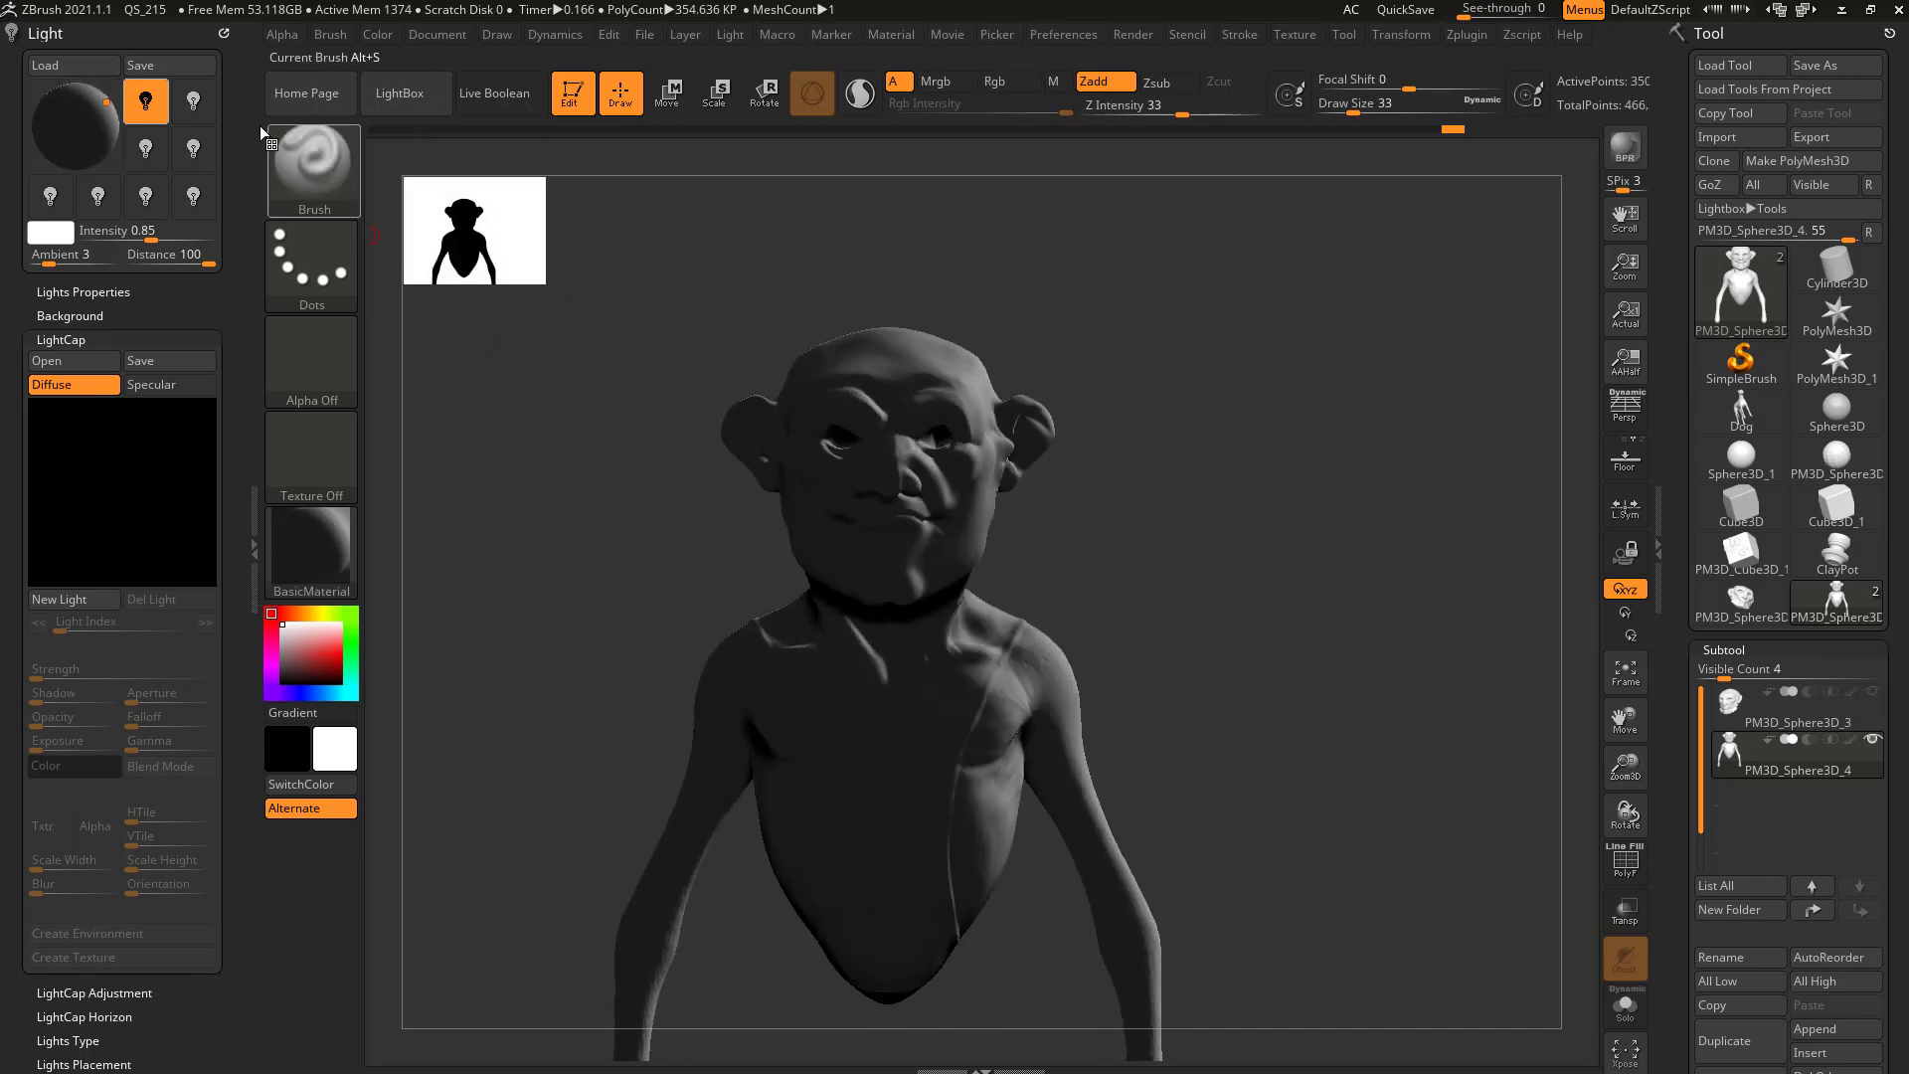
click(109, 104)
drag(111, 106, 66, 100)
mouse_move(1294, 498)
mouse_down()
mouse_move(1214, 491)
mouse_move(1227, 456)
mouse_move(1162, 509)
mouse_move(1116, 398)
mouse_up()
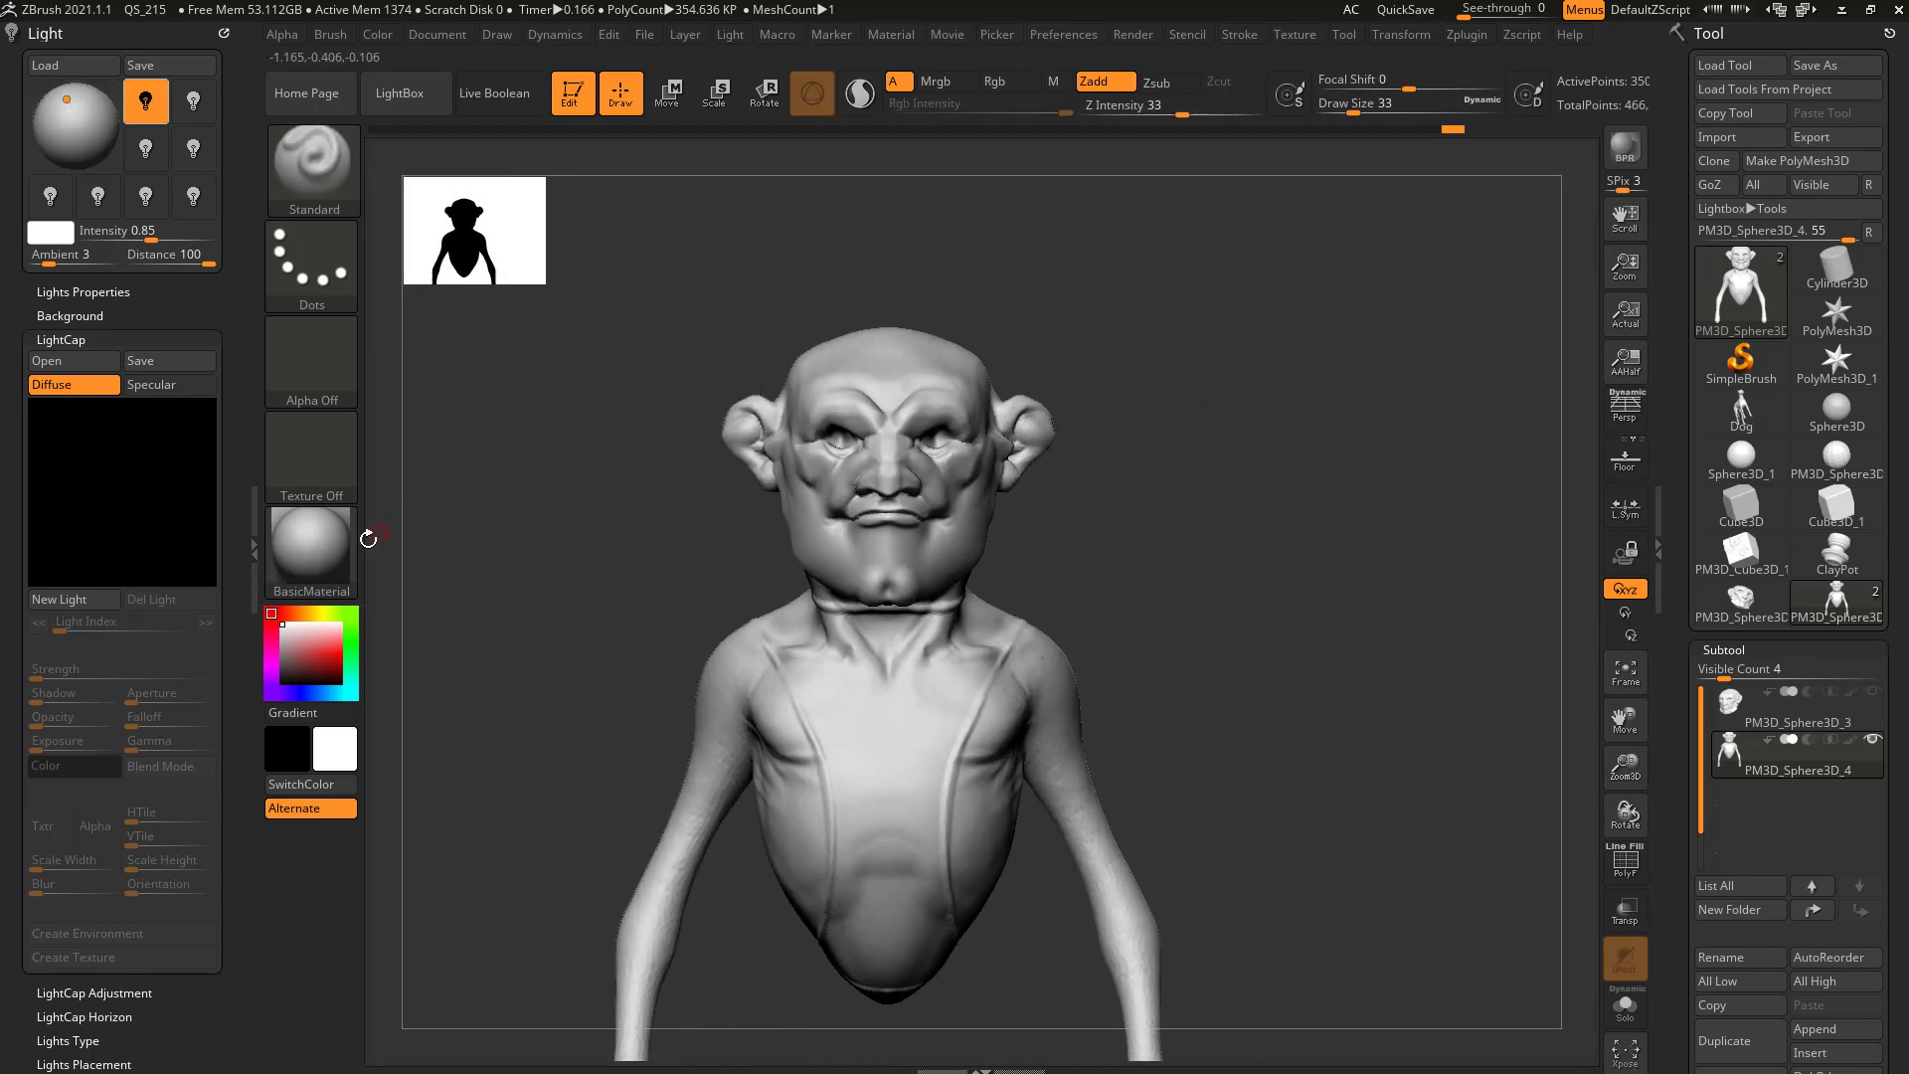
- Apply the StartupMaterial MatCap to the figure and move the light to the upper right of the light sphere
click(307, 540)
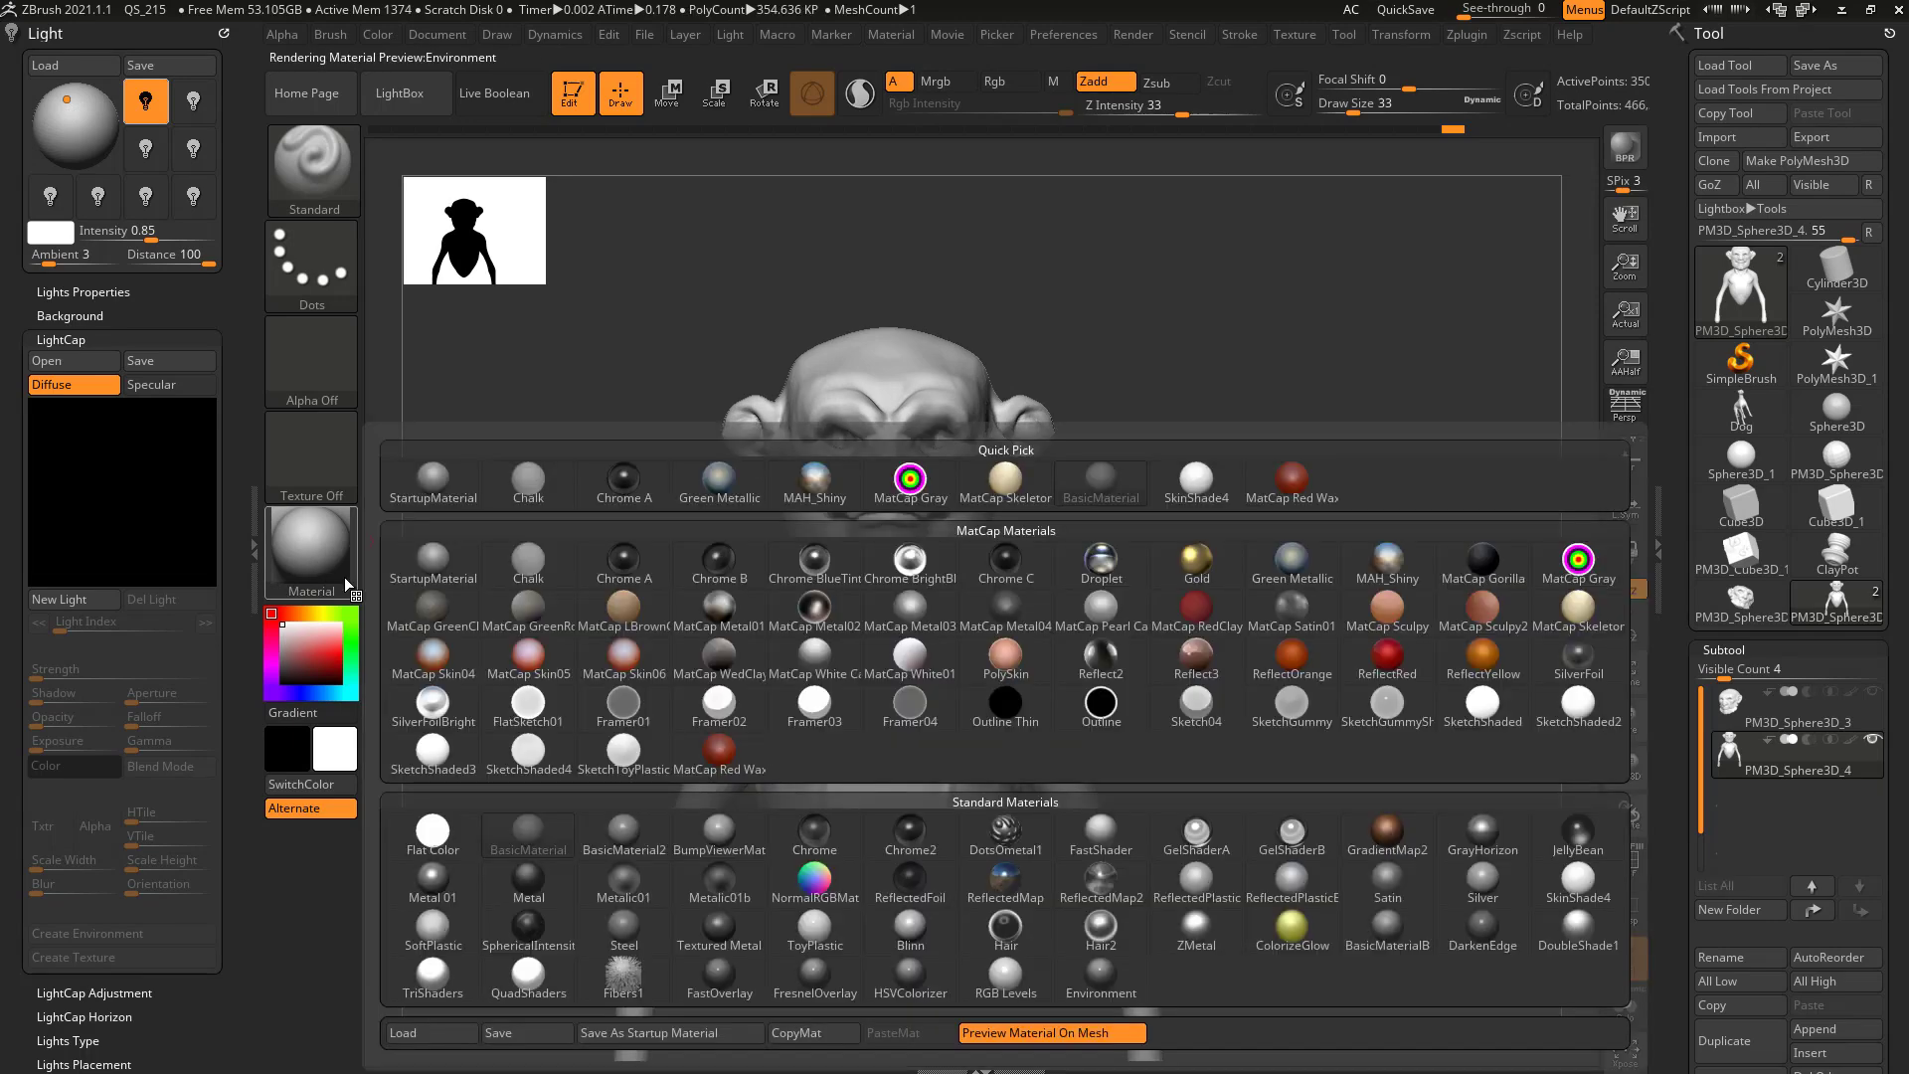
click(446, 560)
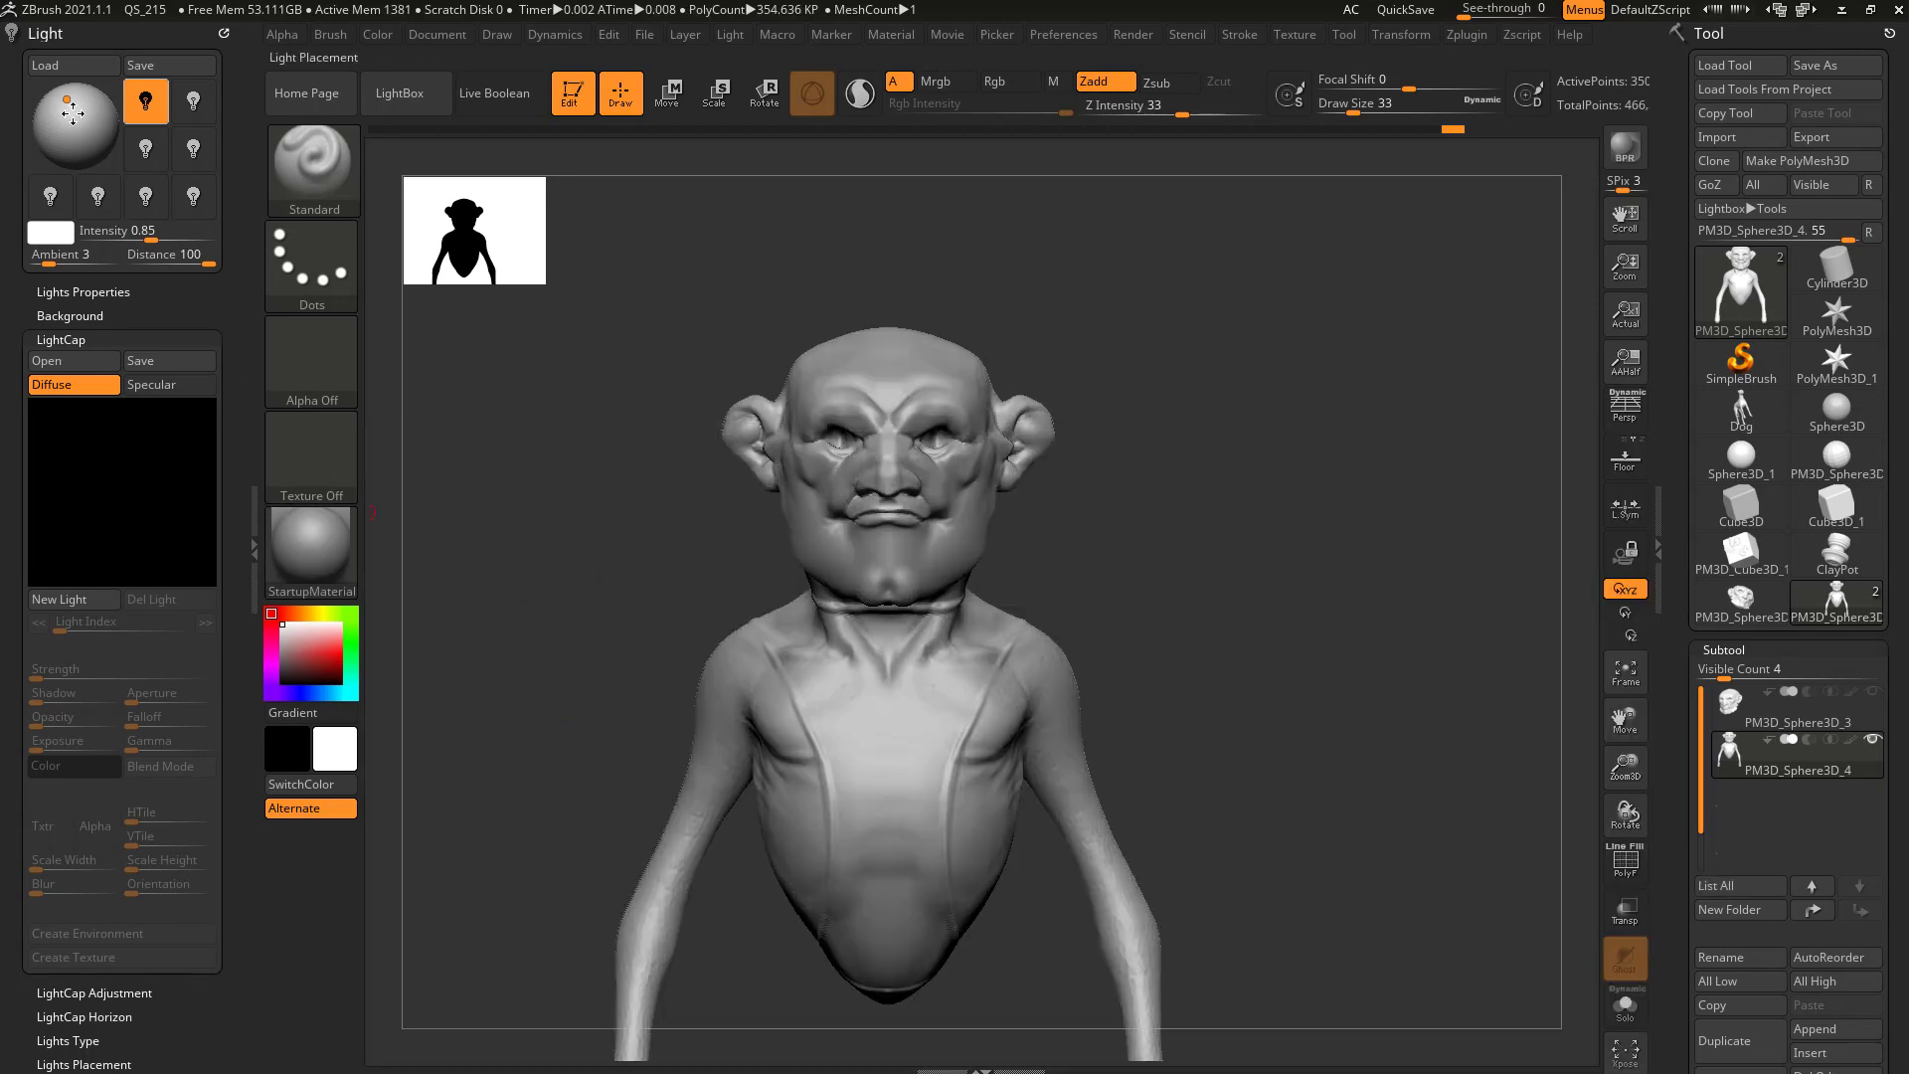
mouse_move(67, 100)
mouse_down()
mouse_move(52, 120)
mouse_move(63, 100)
mouse_up()
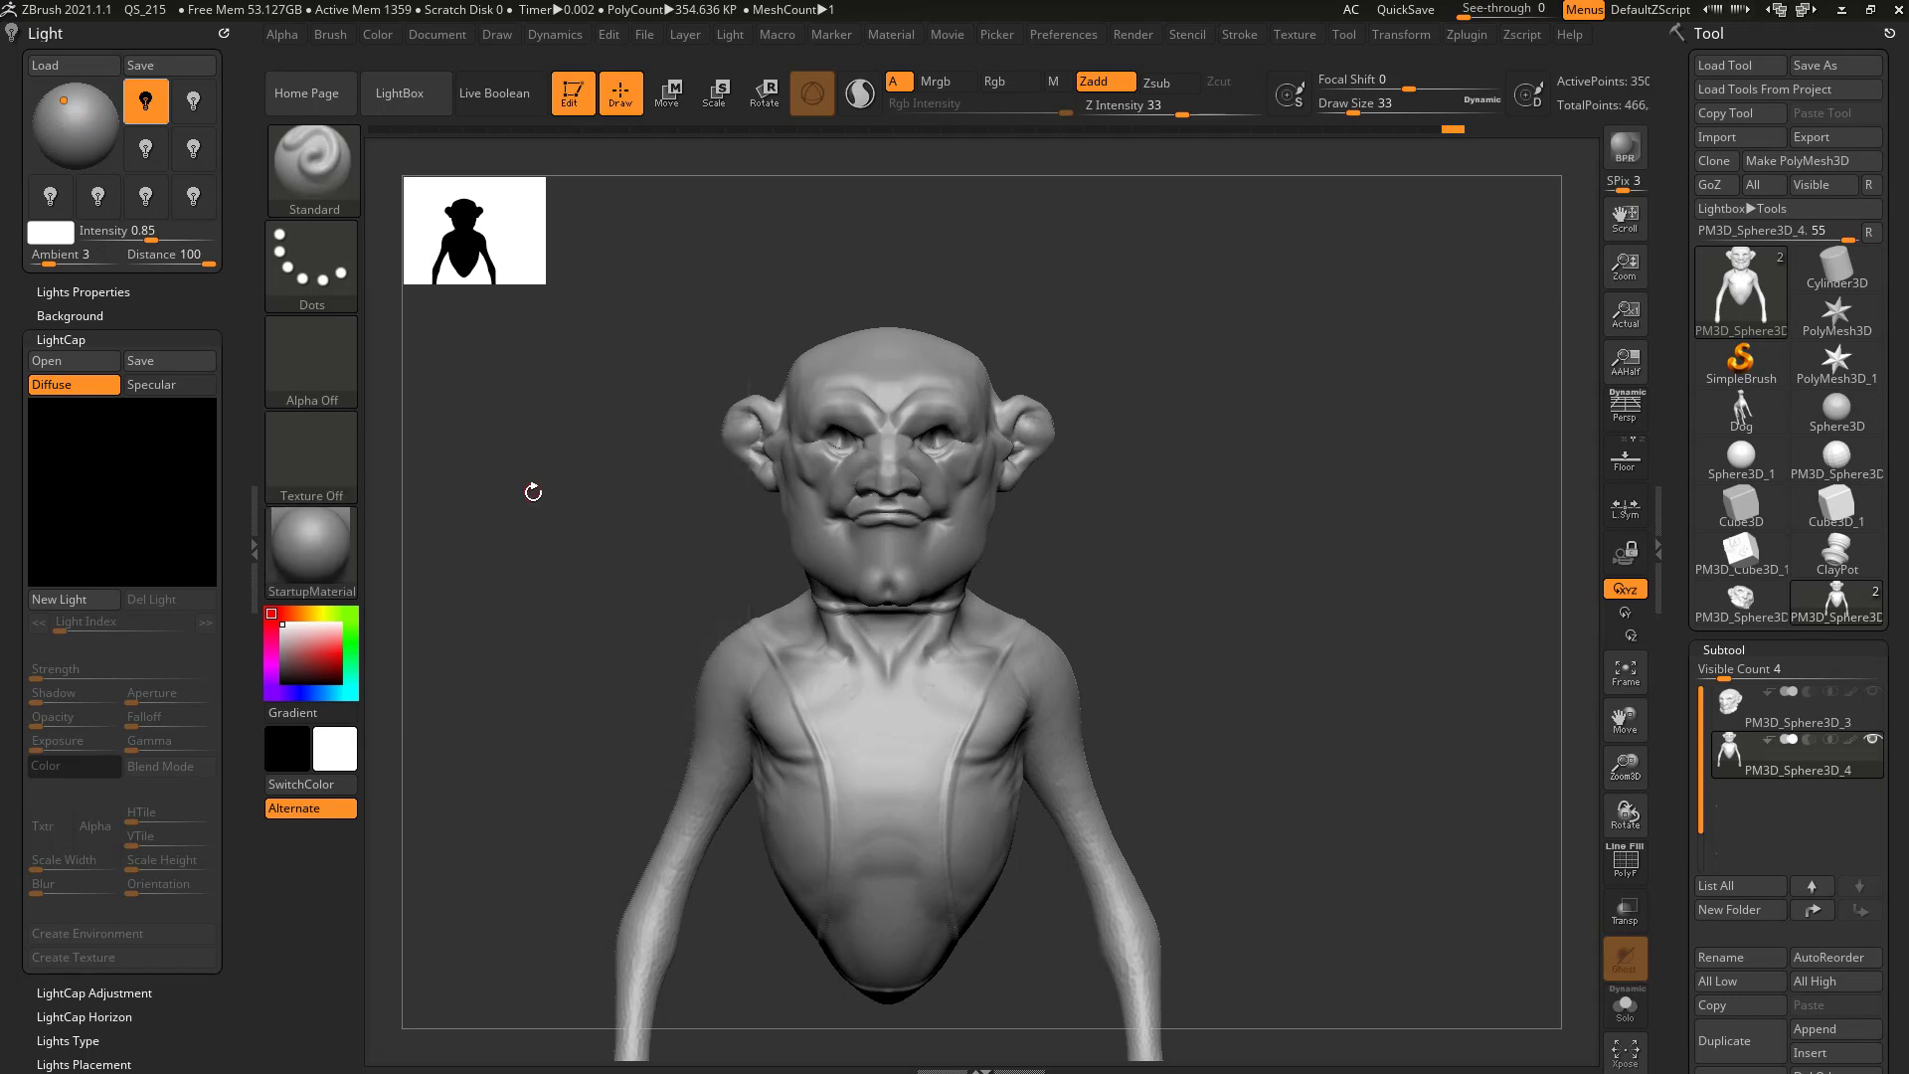
mouse_move(1126, 450)
mouse_down()
mouse_move(1206, 457)
mouse_move(1134, 464)
mouse_move(1163, 456)
mouse_up()
click(69, 104)
click(91, 109)
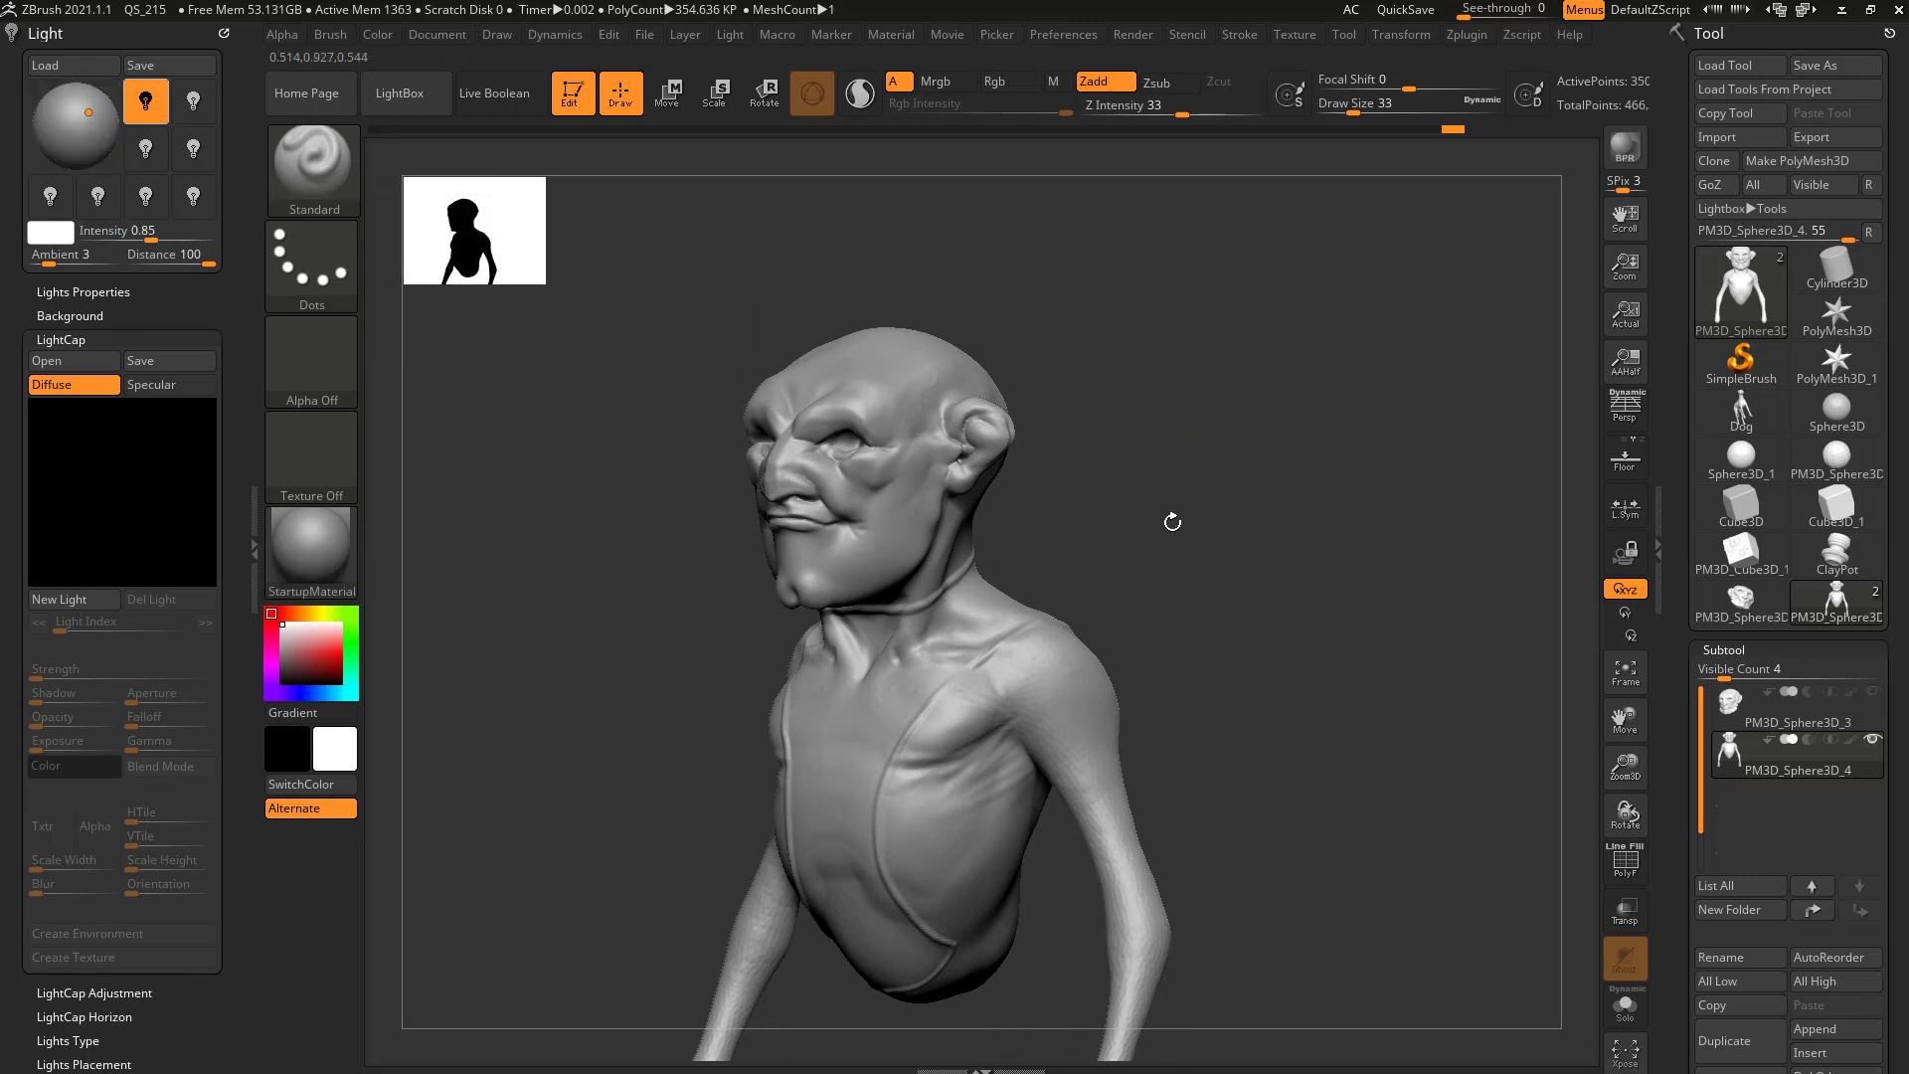
shift+drag(1173, 520, 465, 413)
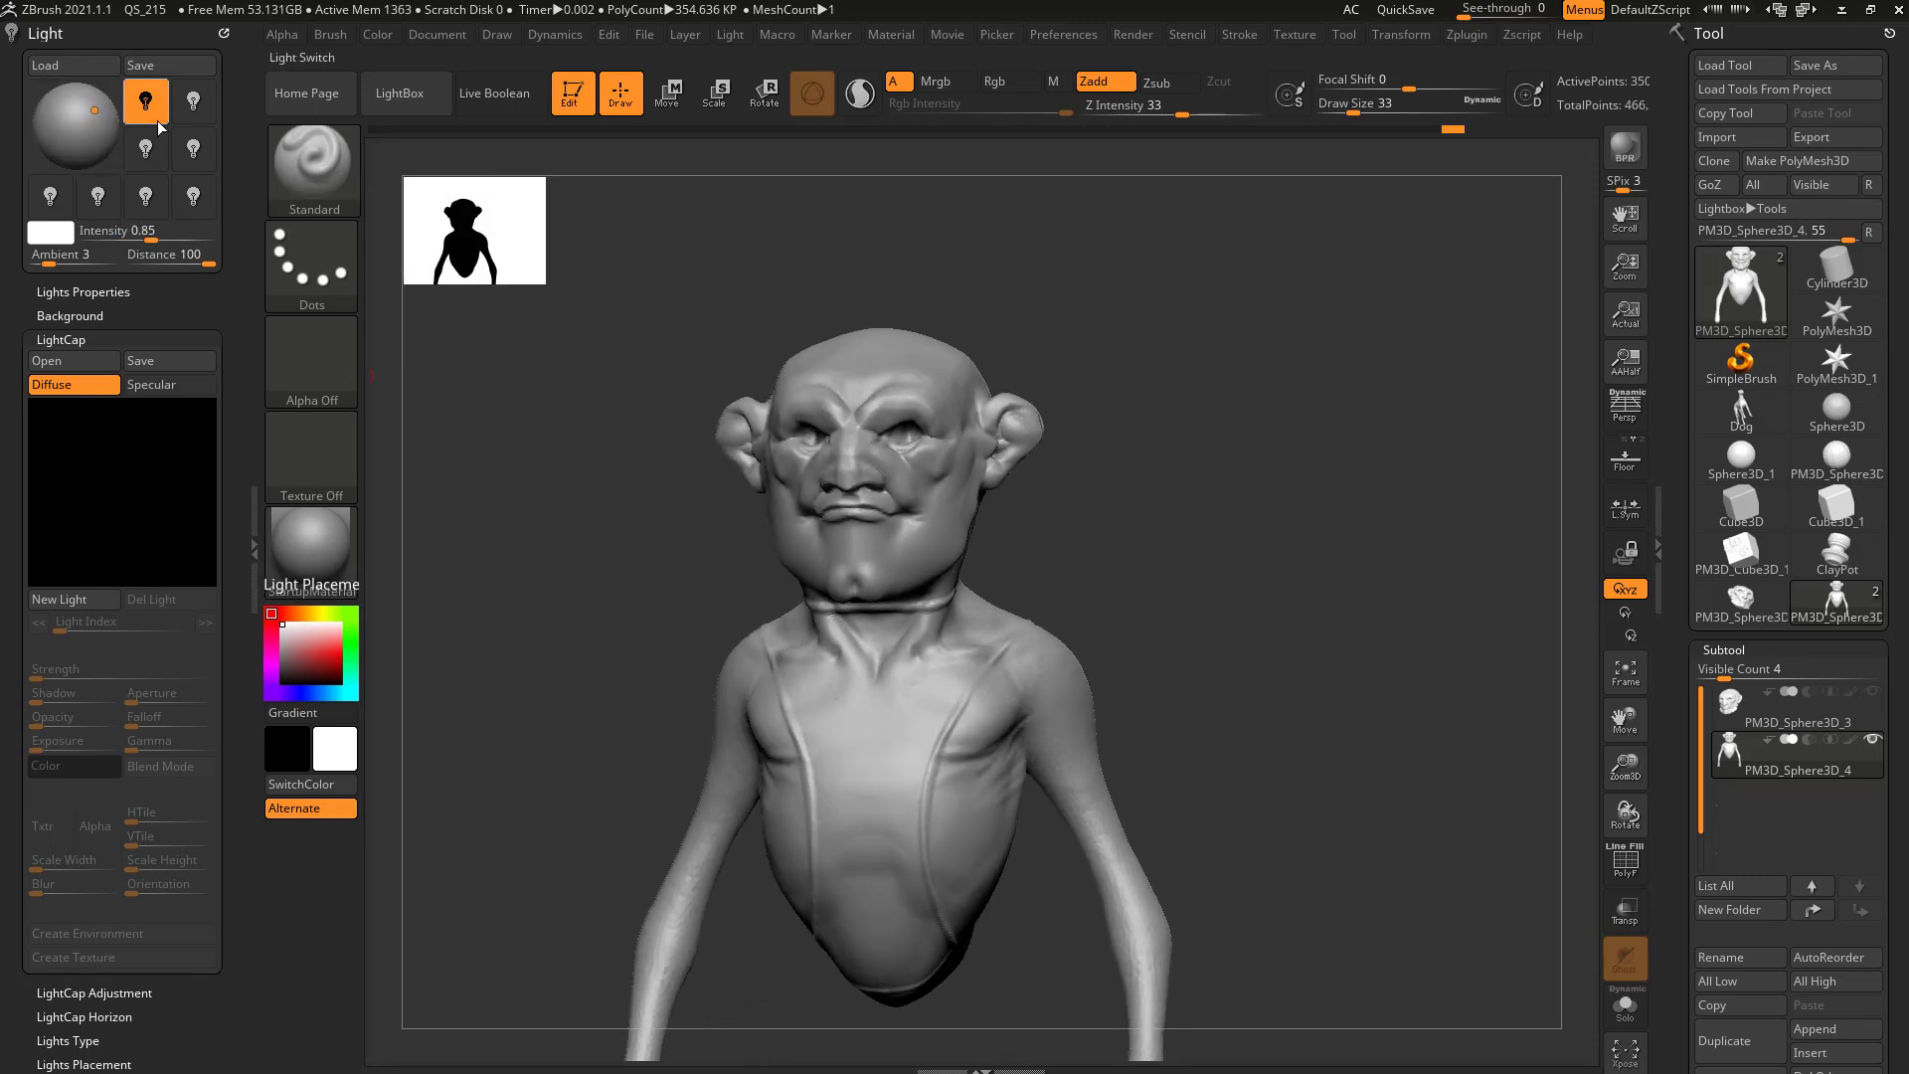
- Render the figure with BPR using a light from the upper right, and again with the light at the upper left
click(92, 113)
click(1625, 147)
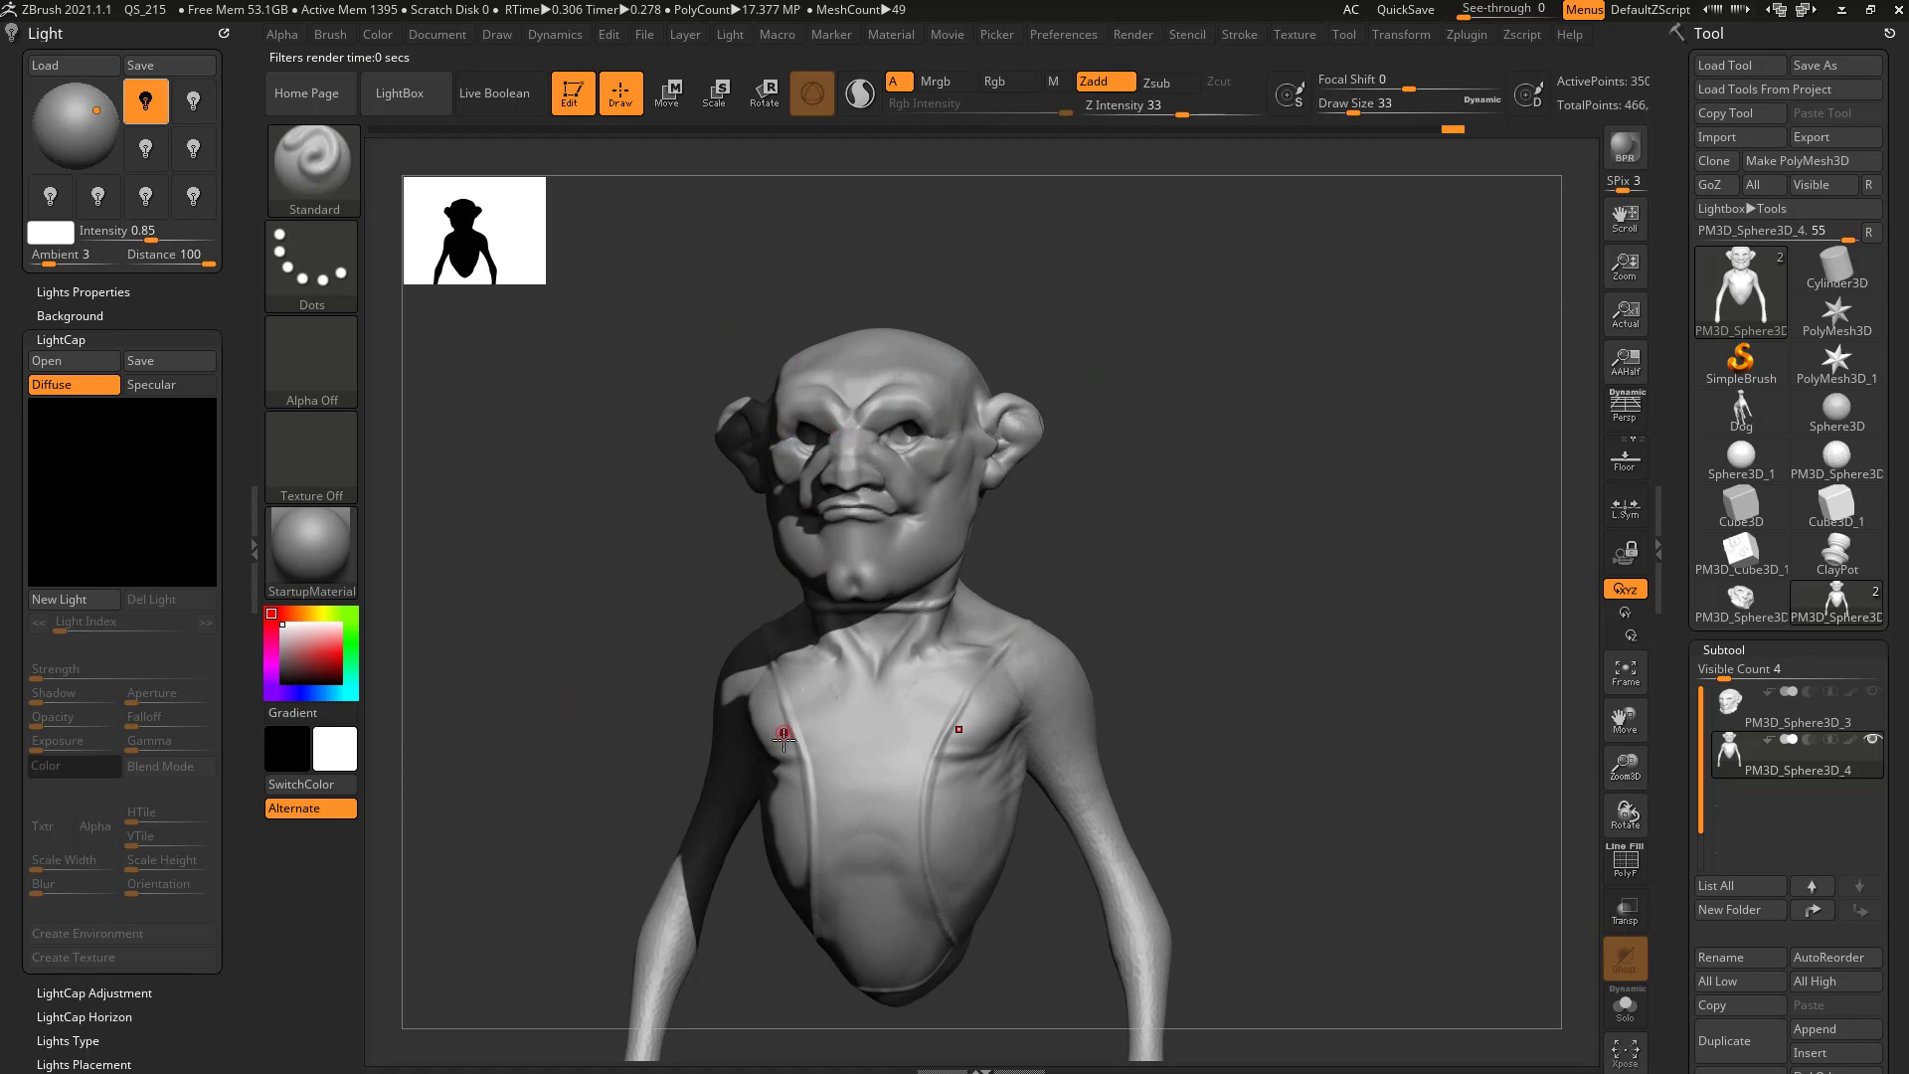
drag(94, 117, 58, 112)
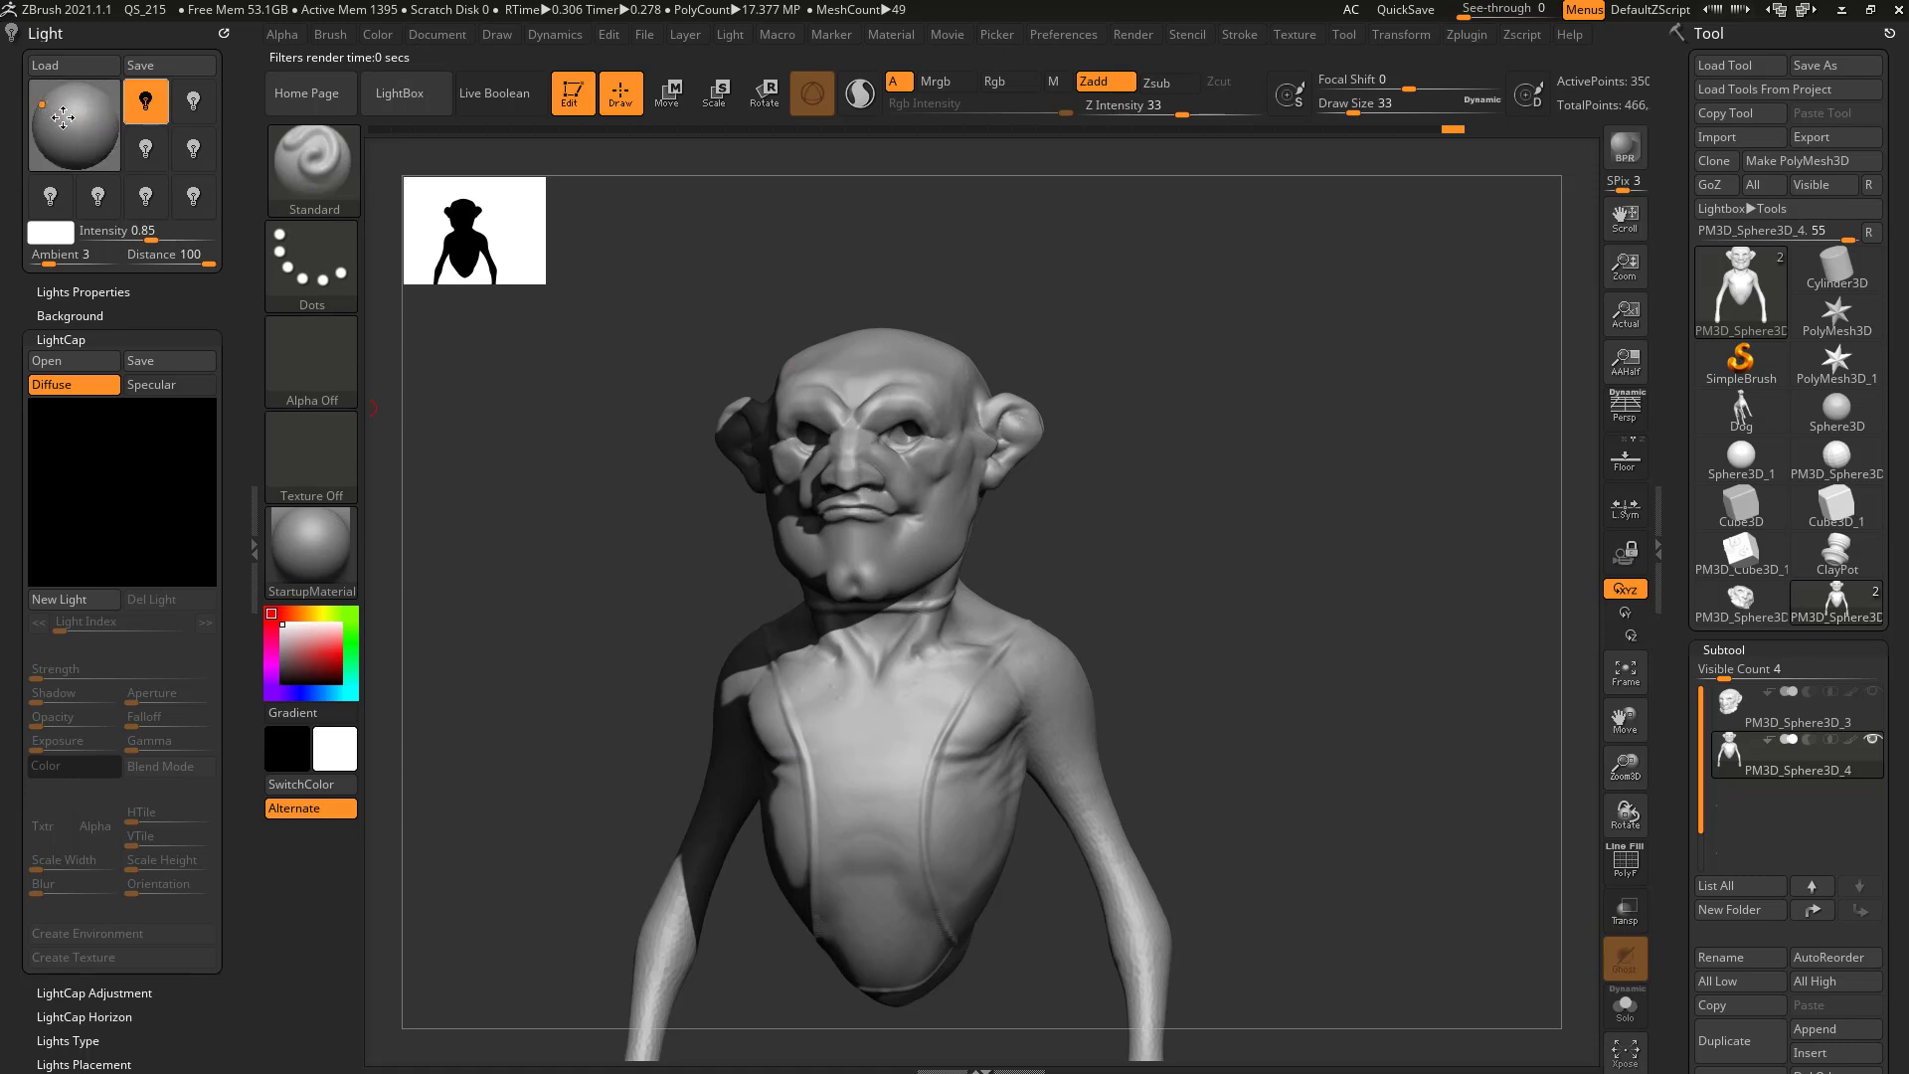
click(1624, 148)
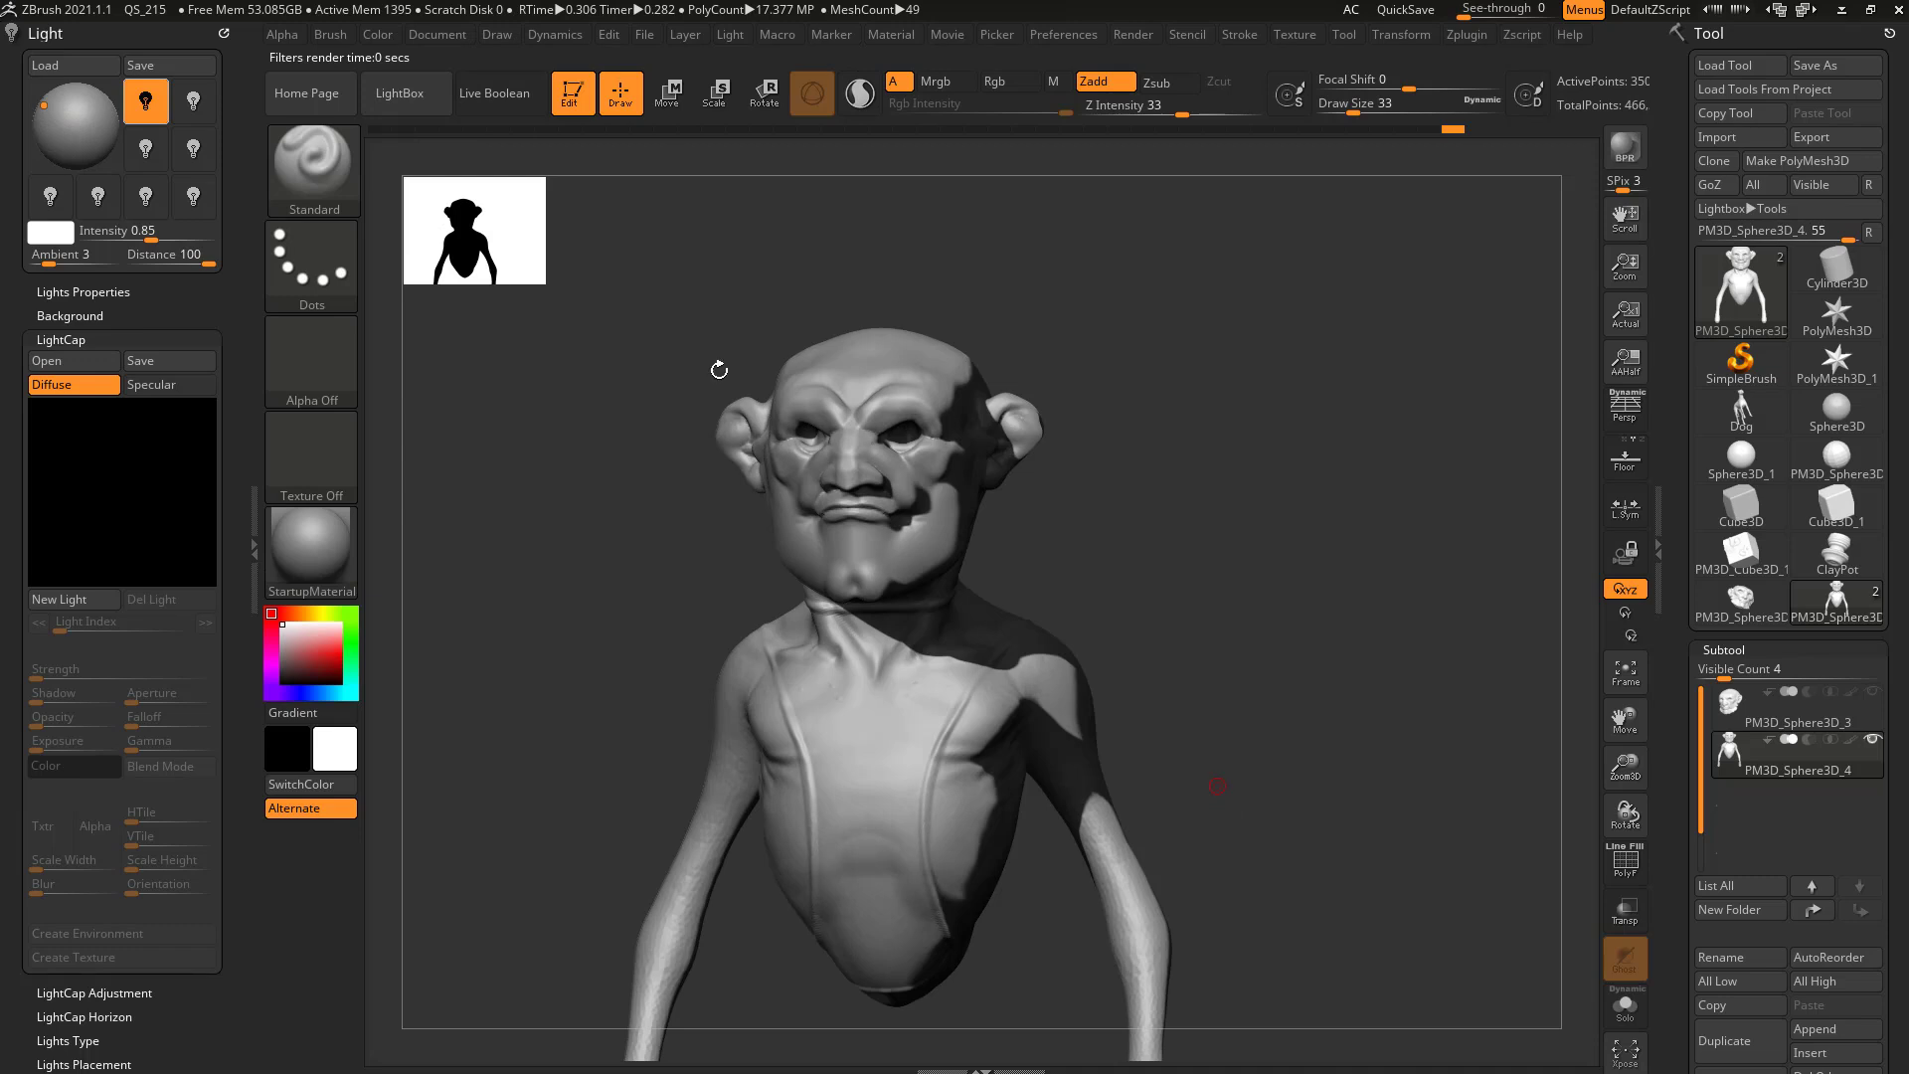
drag(1233, 366, 1203, 390)
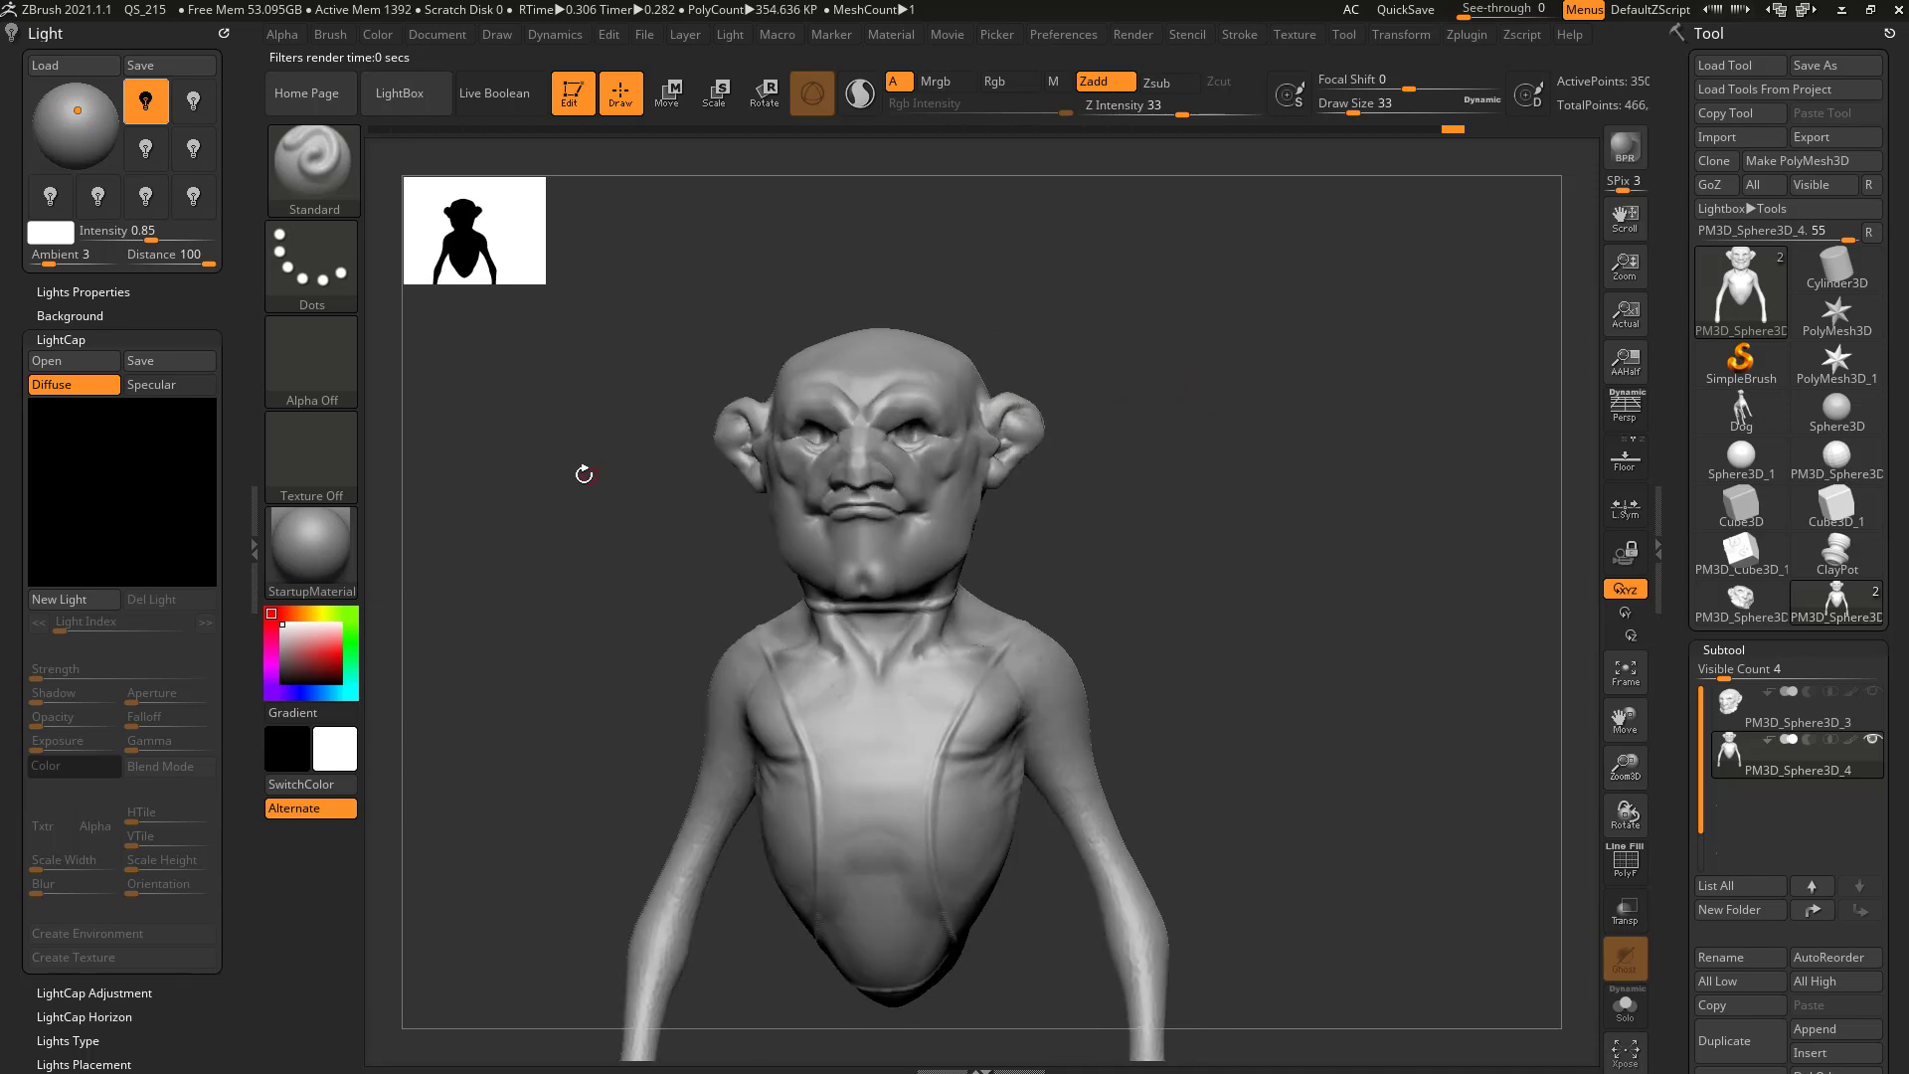
- Apply BasicMaterial to the figure and move the light up to the top centre of the light sphere
click(328, 537)
mouse_move(951, 686)
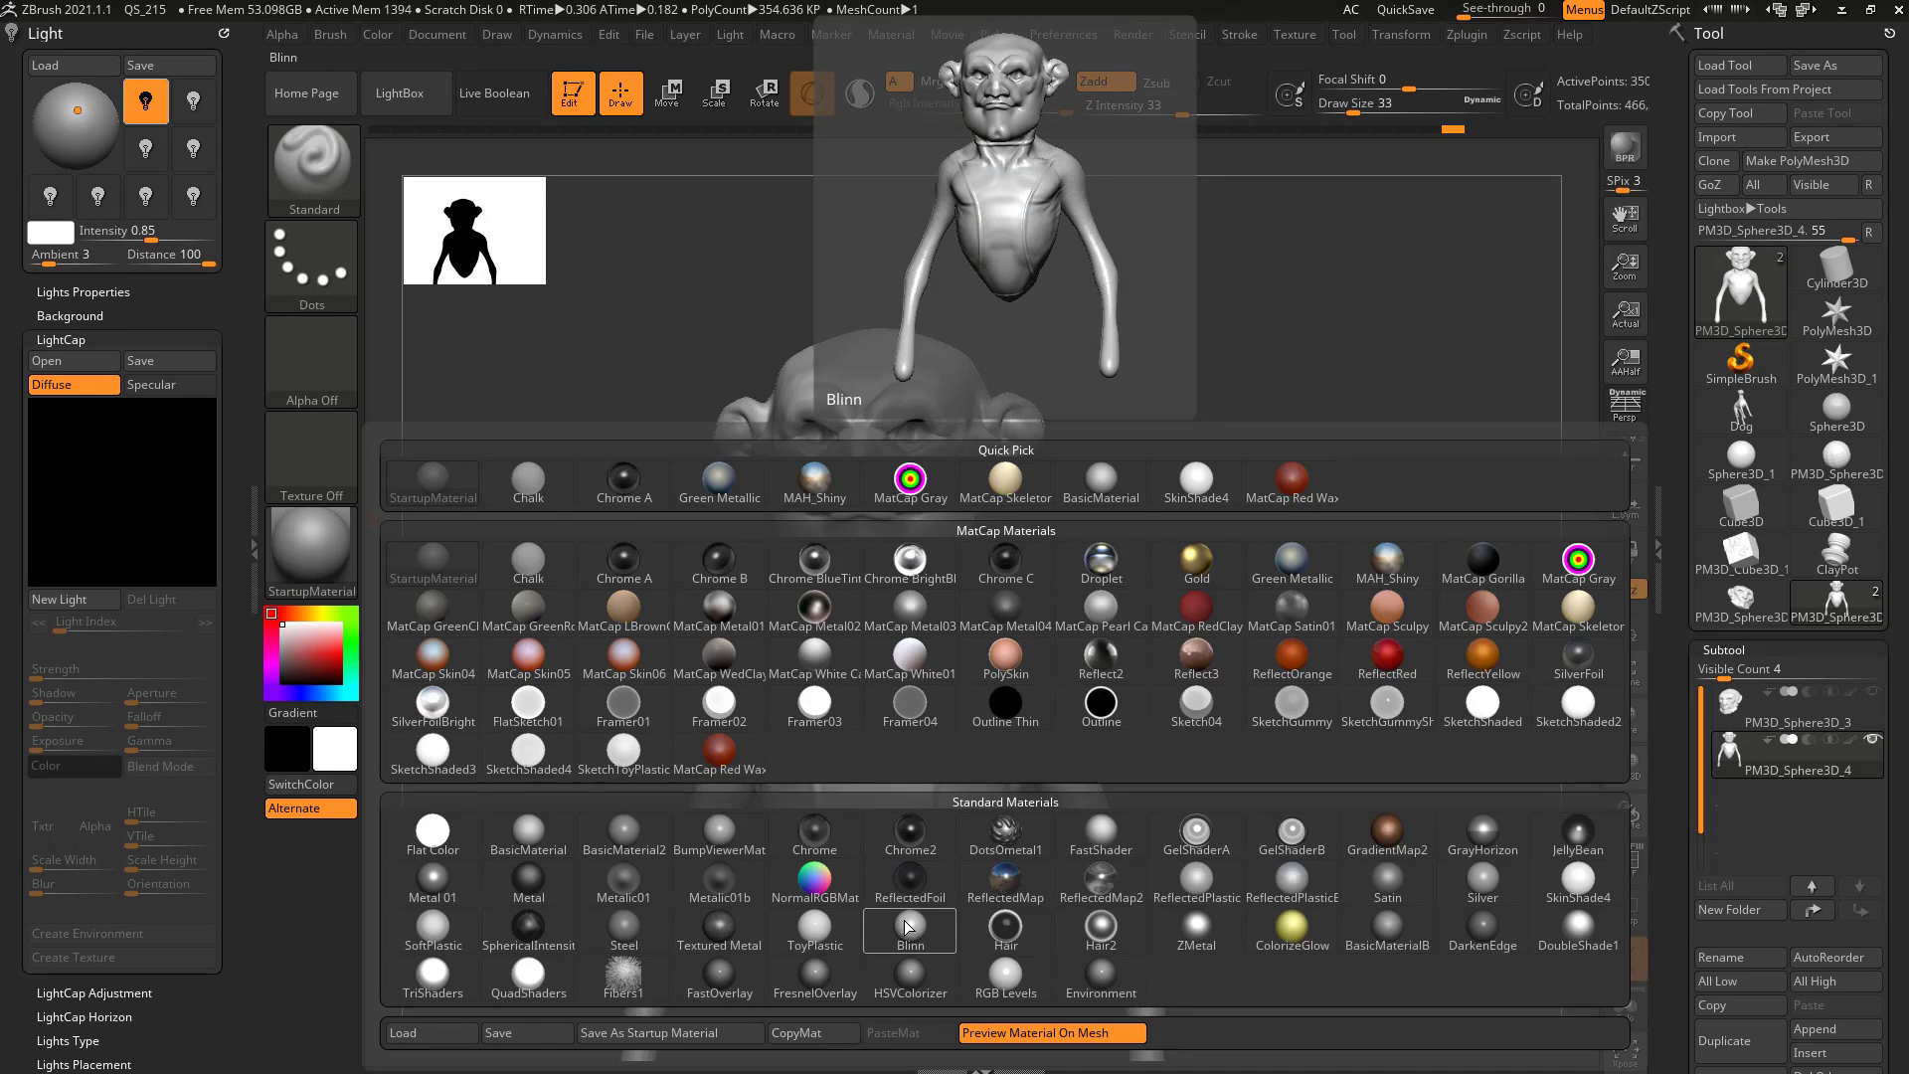
click(528, 830)
drag(77, 111, 74, 97)
- Reapply StartupMaterial to the figure and collapse the LightCap settings to reach the material's modifiers
click(334, 540)
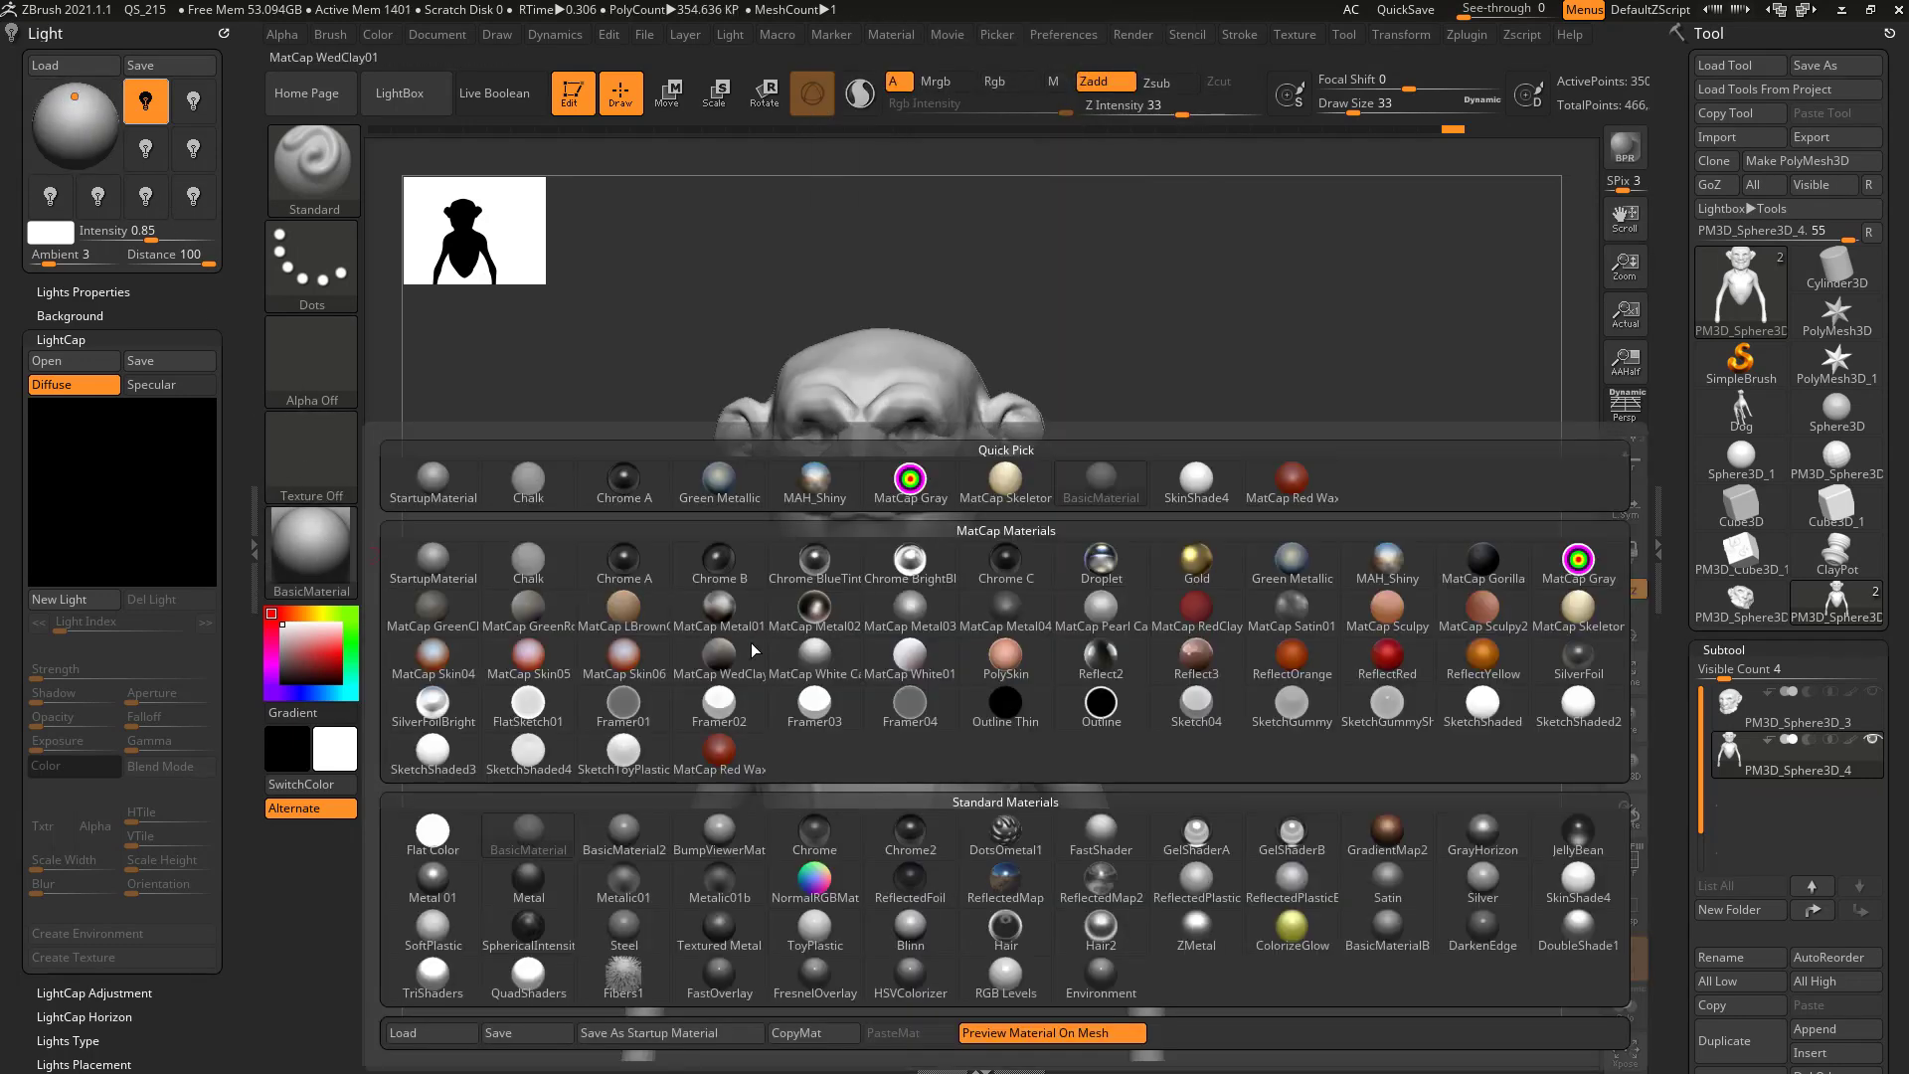
click(440, 564)
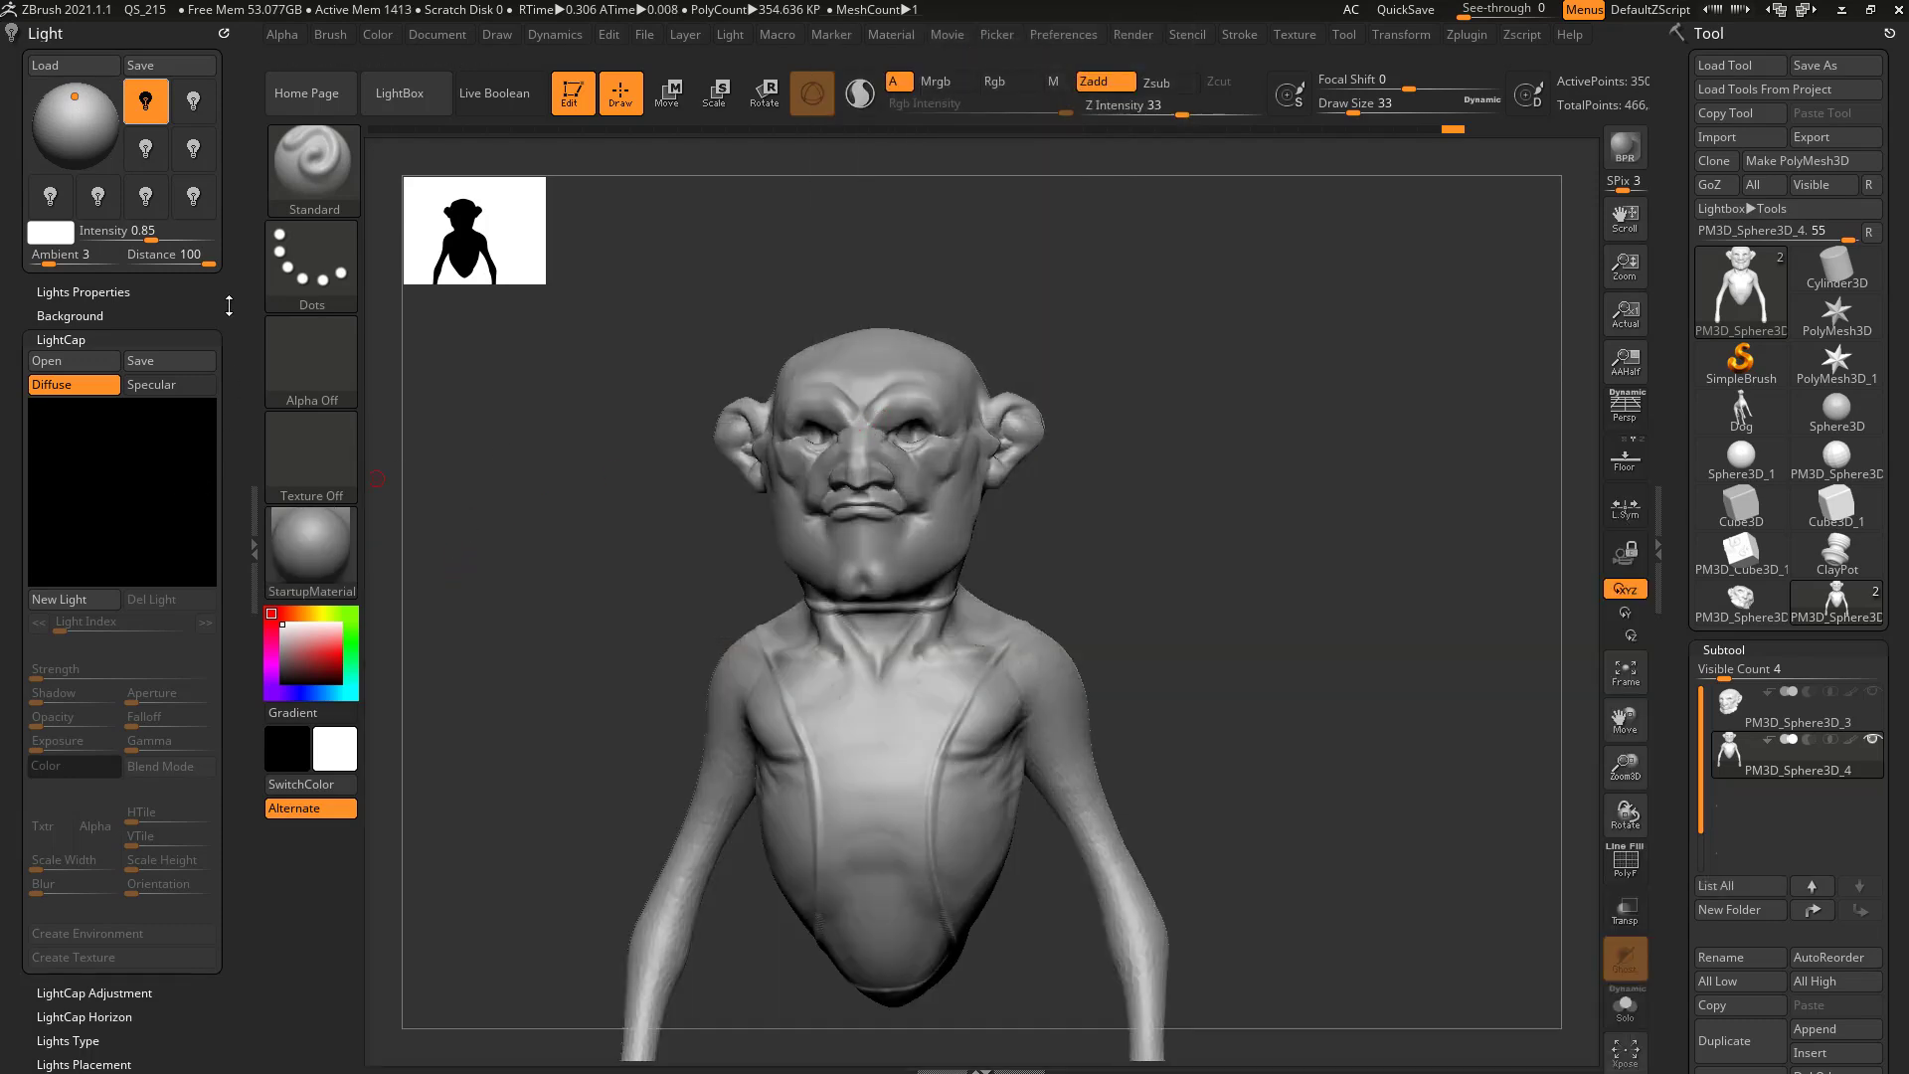
click(138, 342)
drag(203, 396, 199, 156)
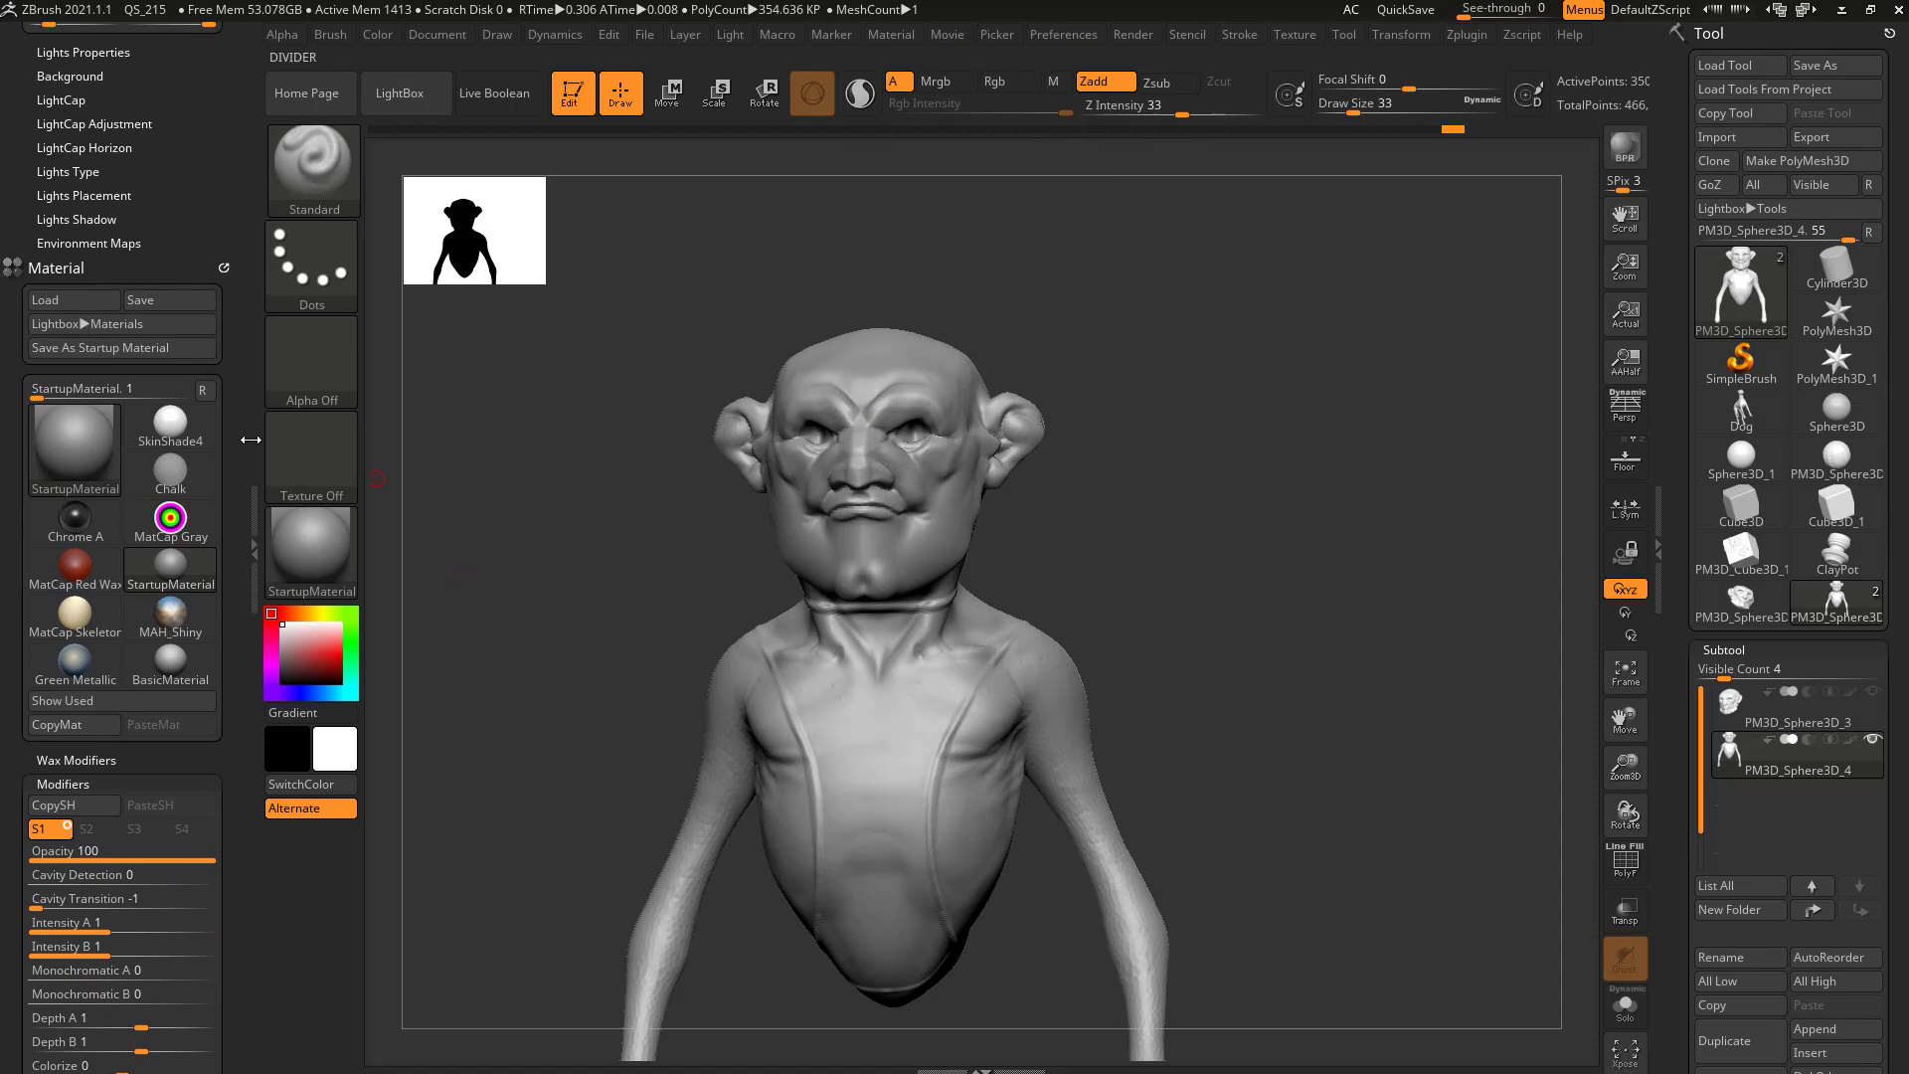
scroll(248, 397, down, 6)
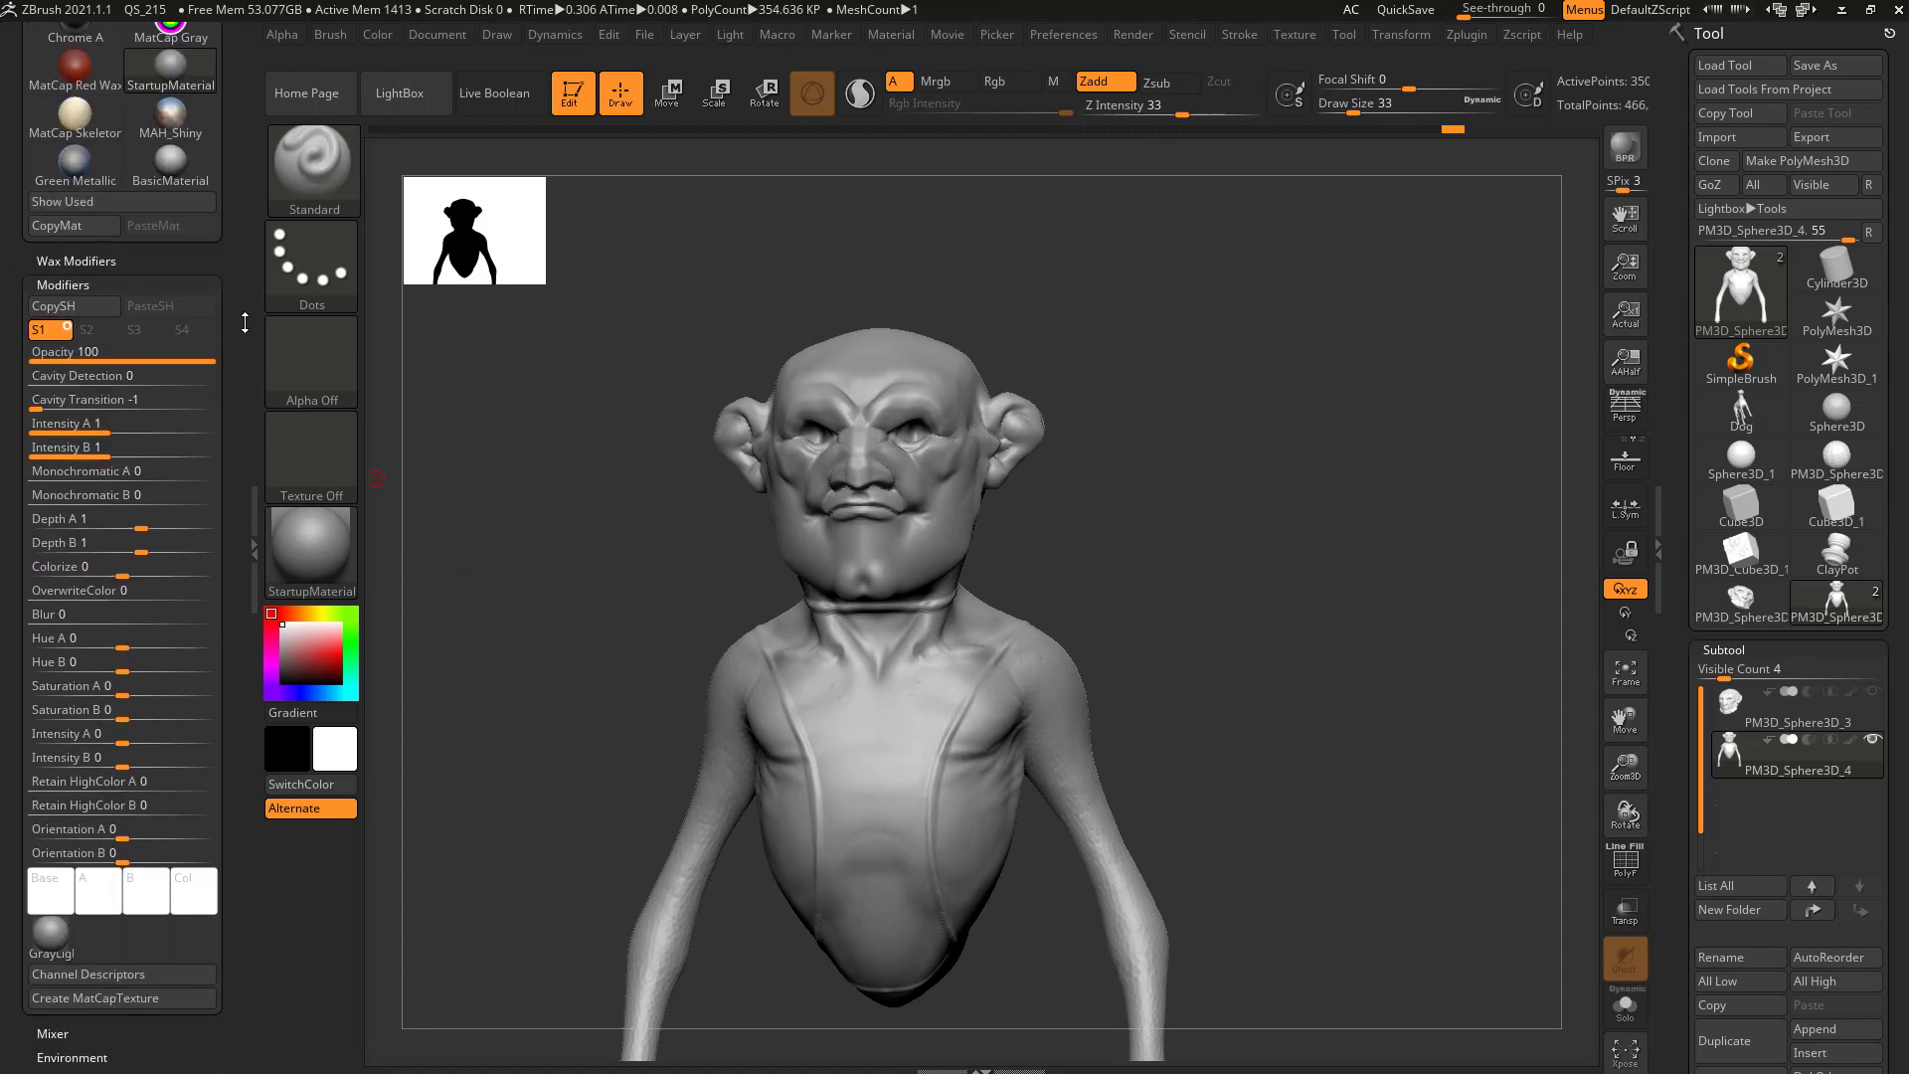
- Expand the tool's Initialize settings
click(1703, 284)
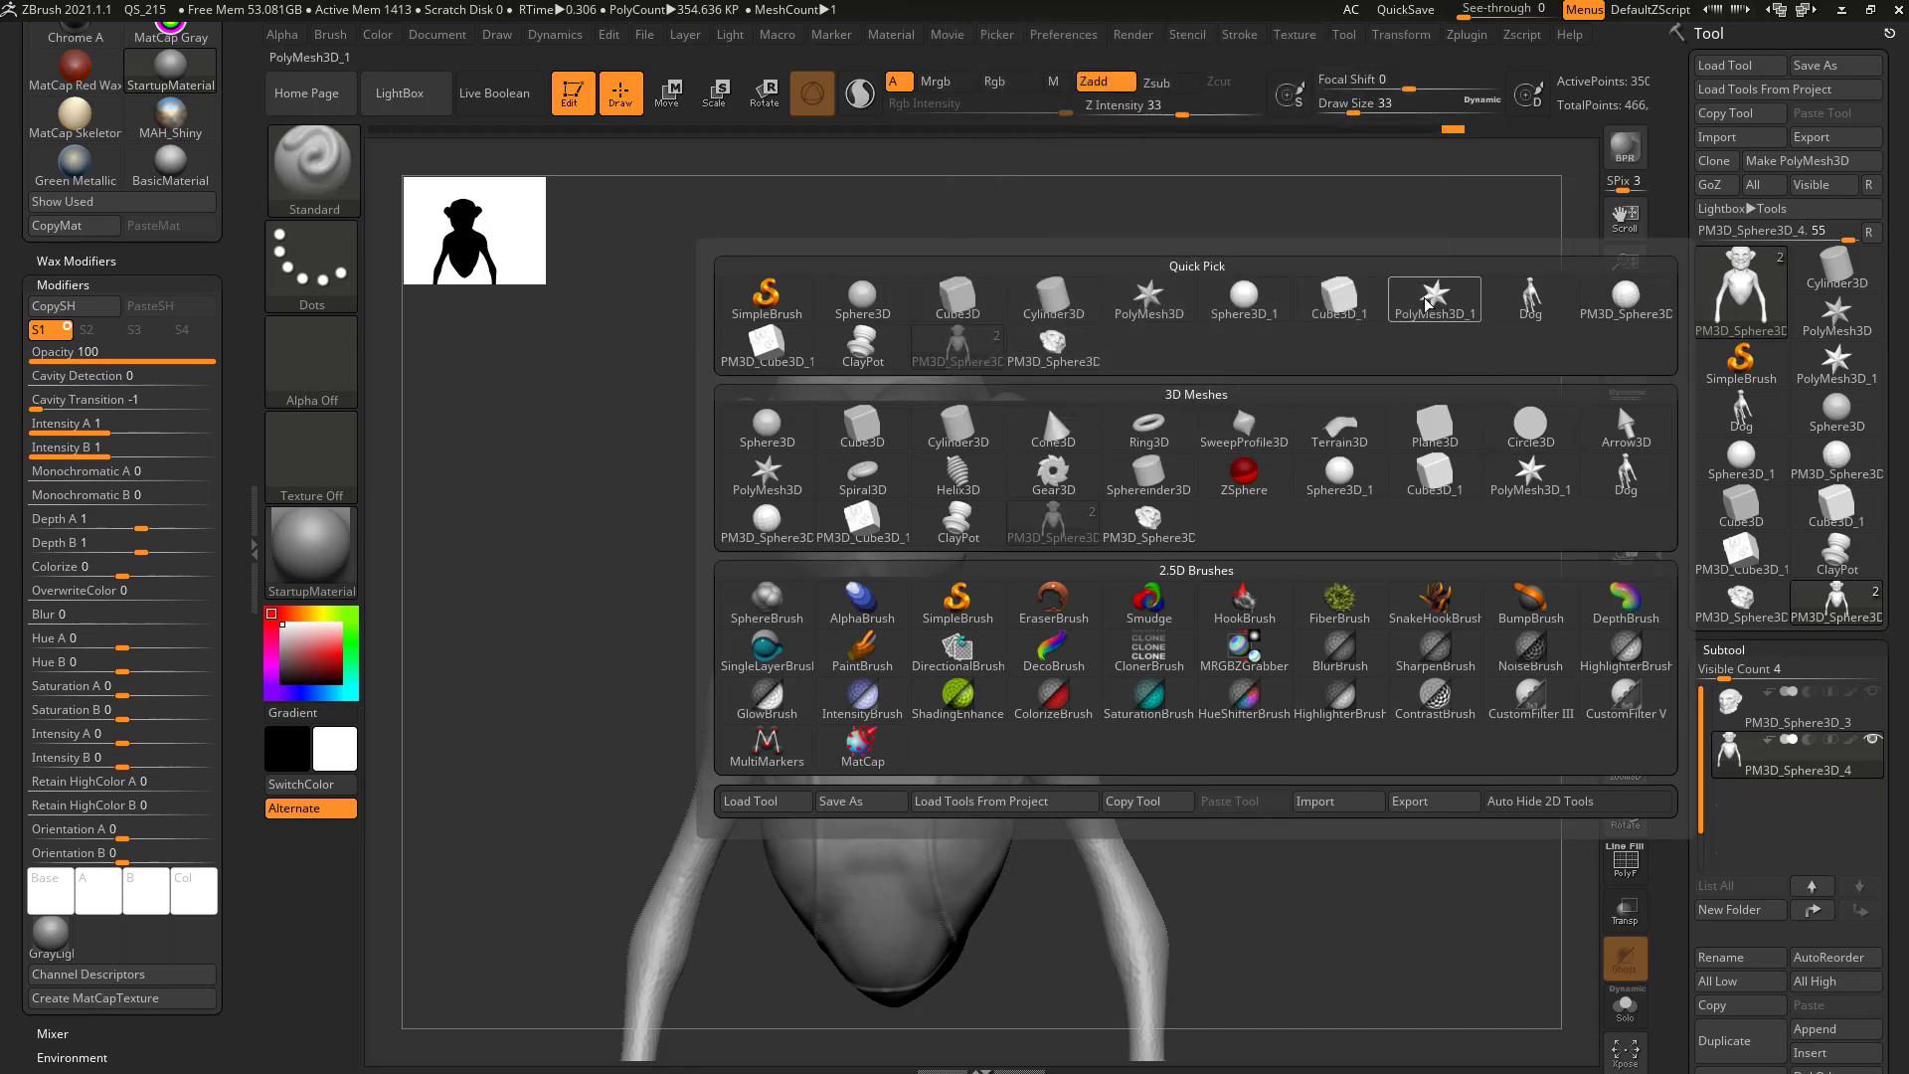
drag(1682, 548, 1682, 266)
key(shift)
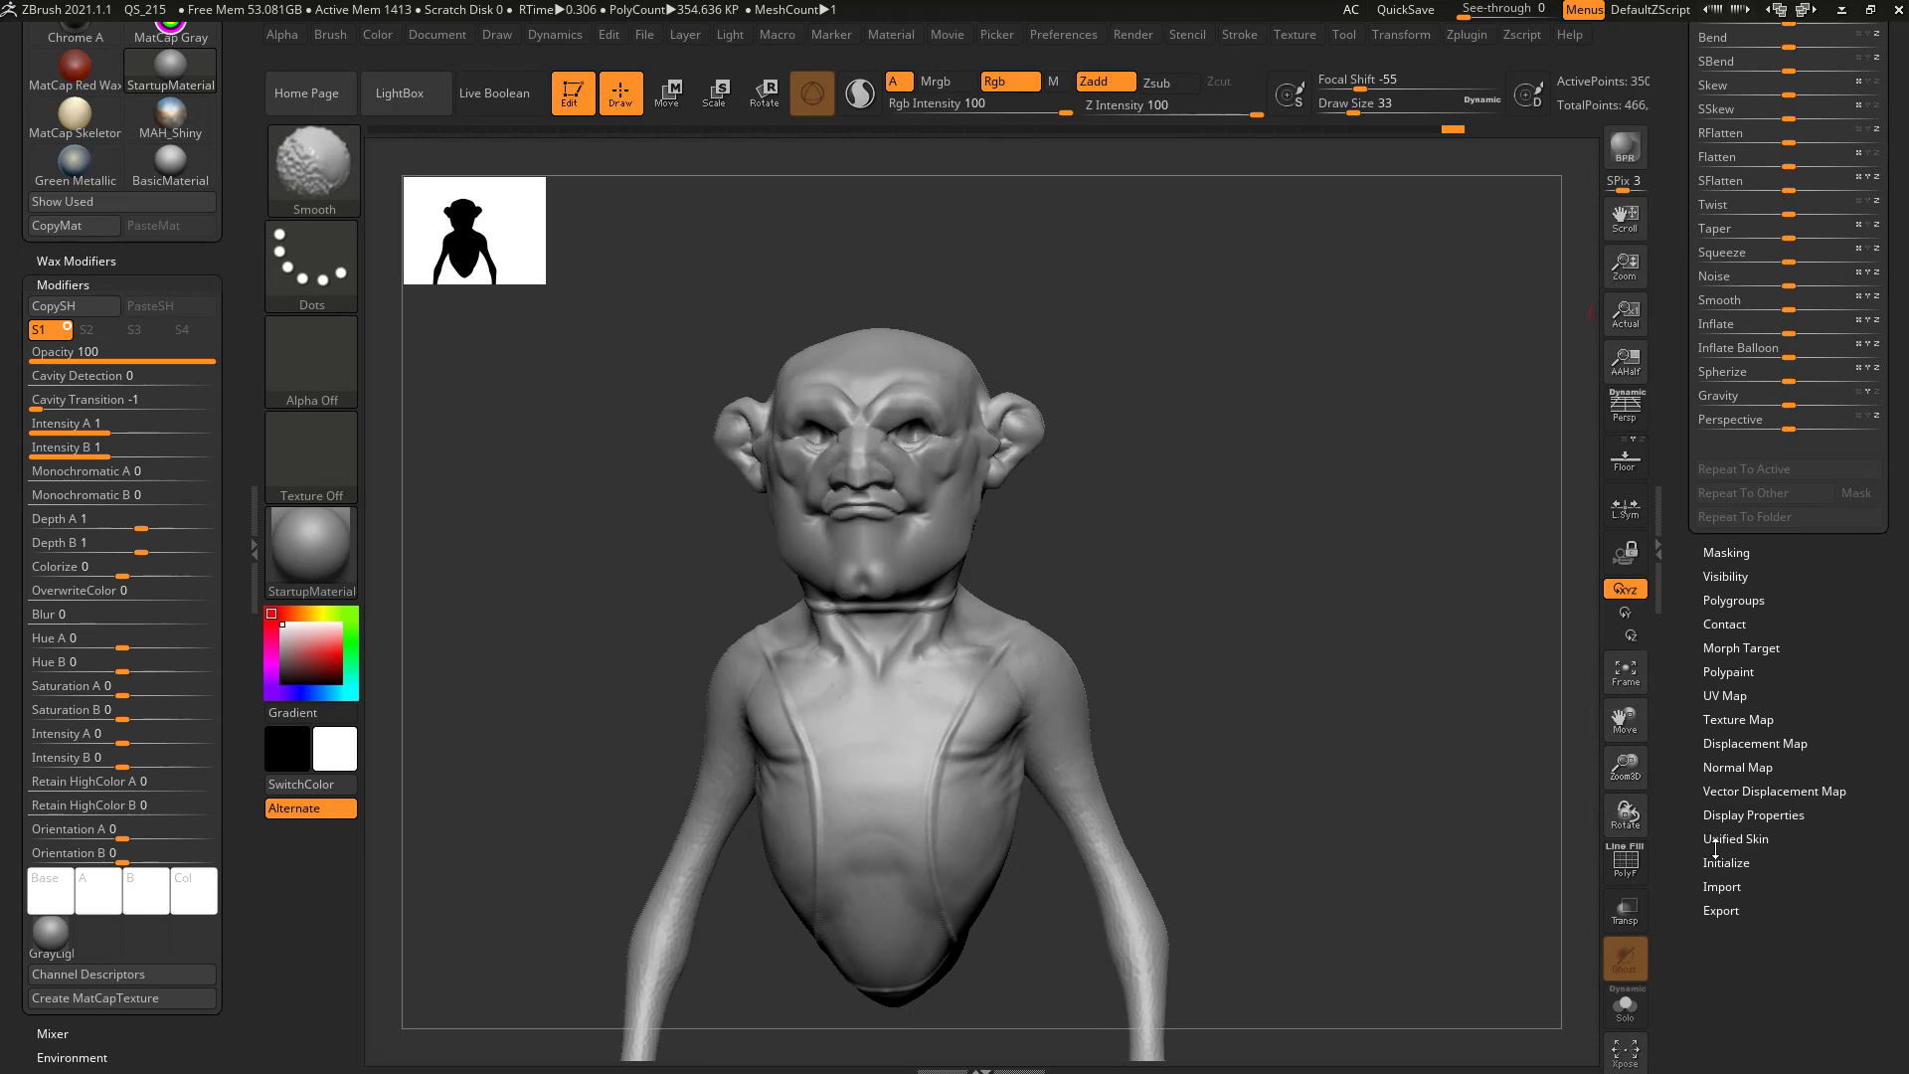
click(1720, 861)
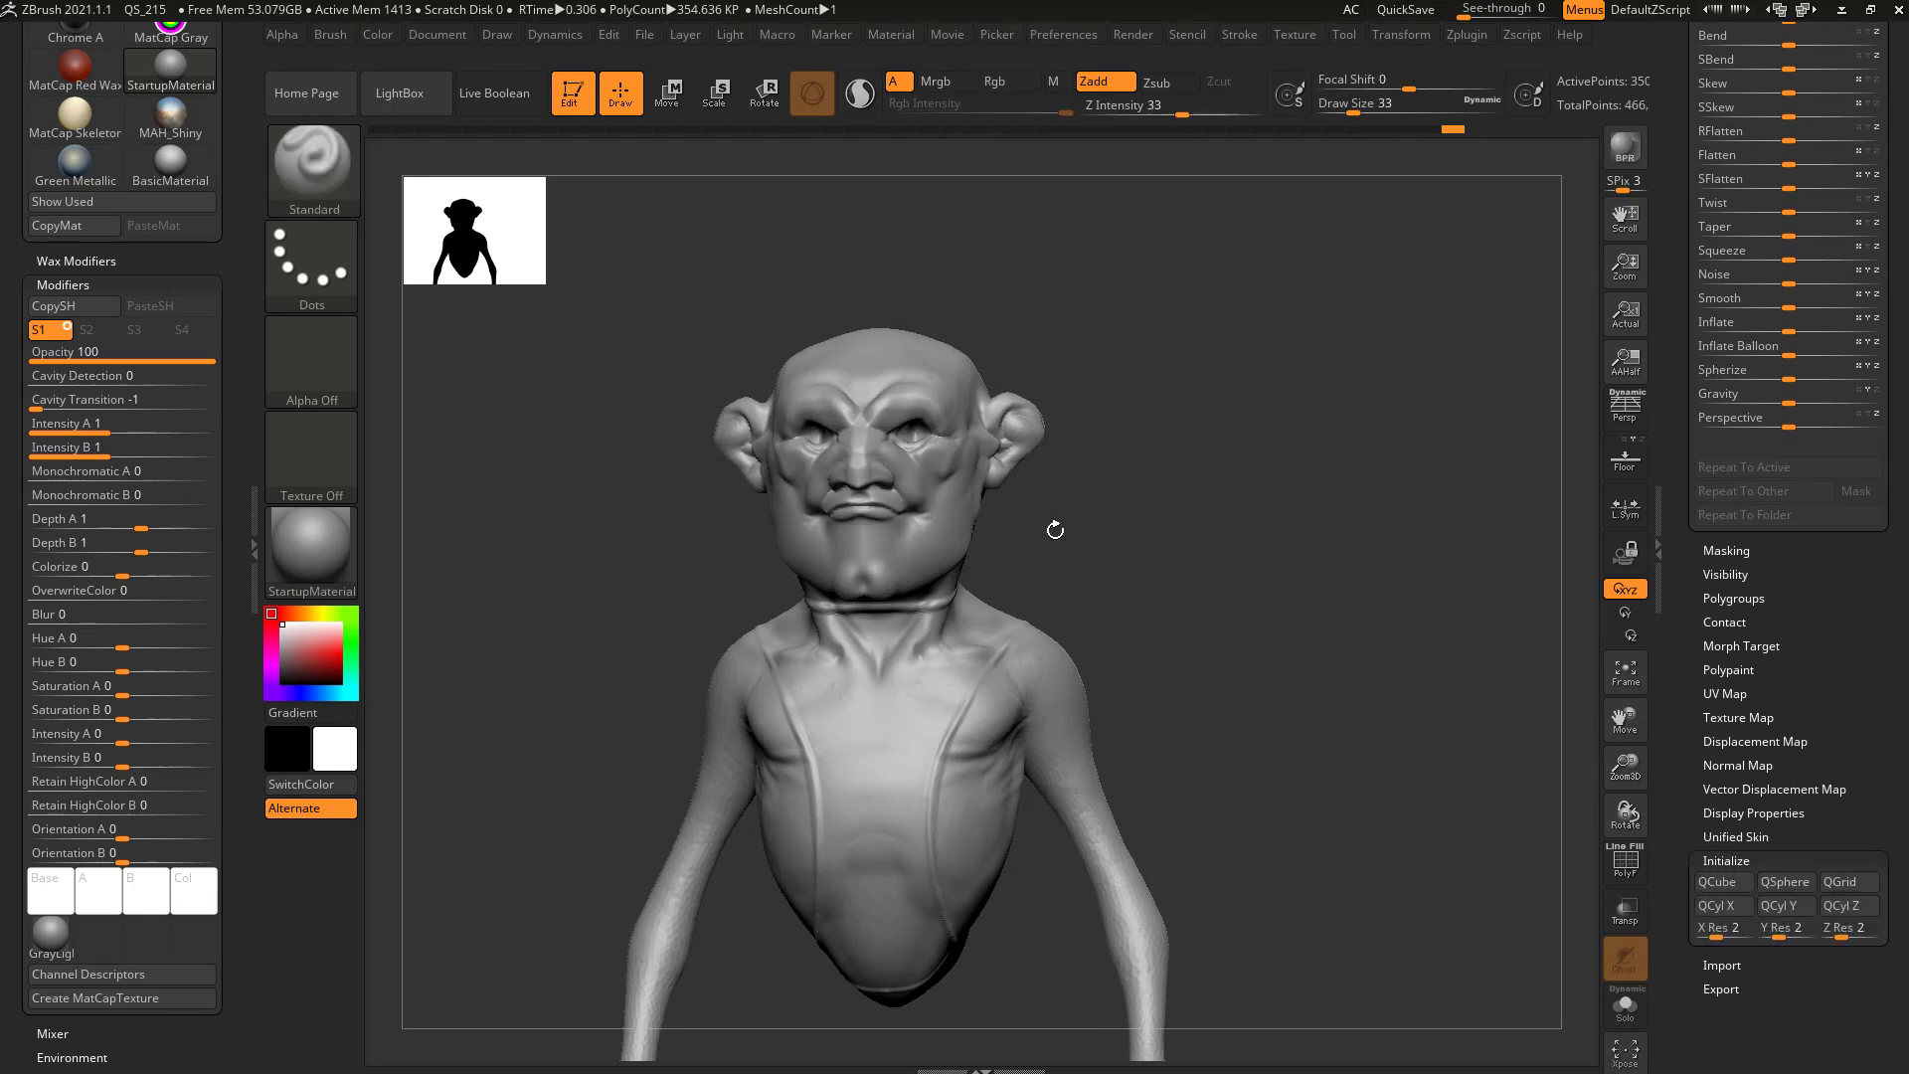
- Set StartupMaterial's Intensity A to about 1.22 and Intensity B to about 1.40, and preview its GrayLight material texture
scroll(222, 153, up, 2)
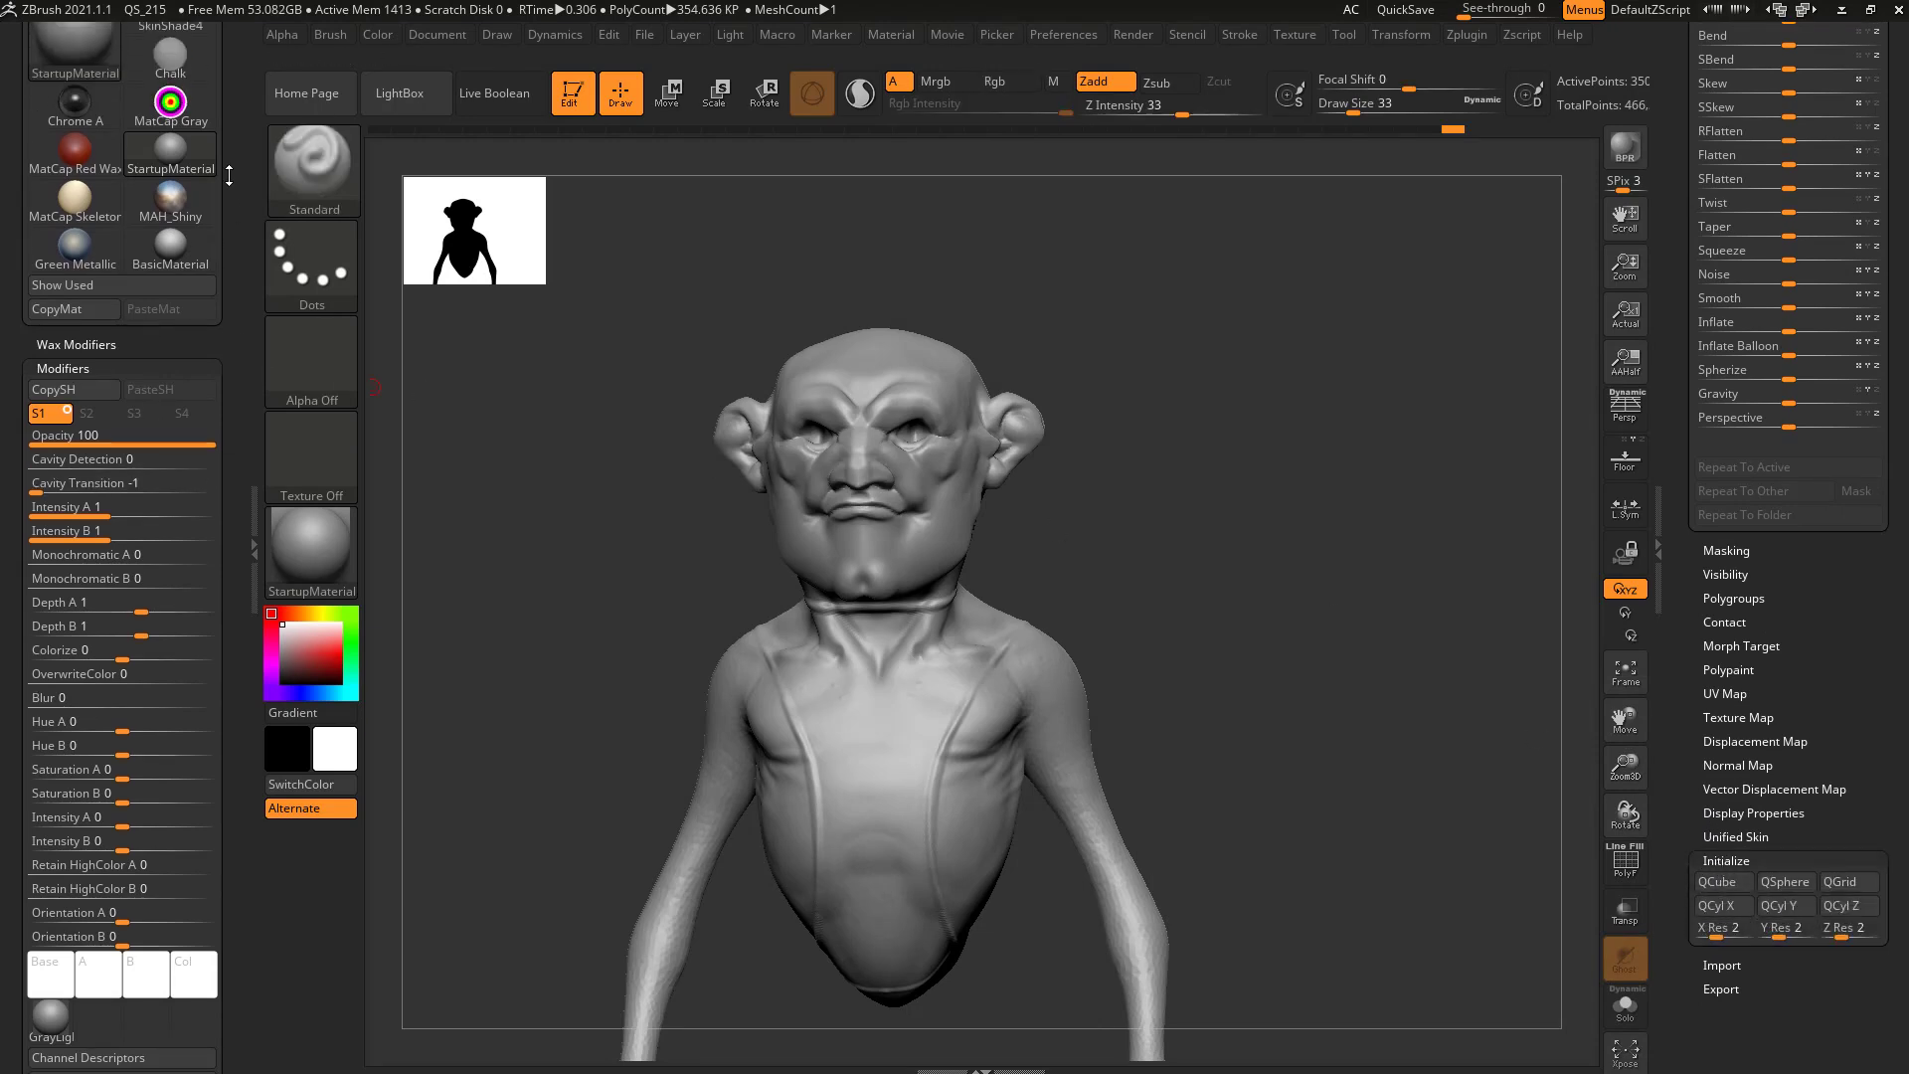
scroll(243, 421, down, 3)
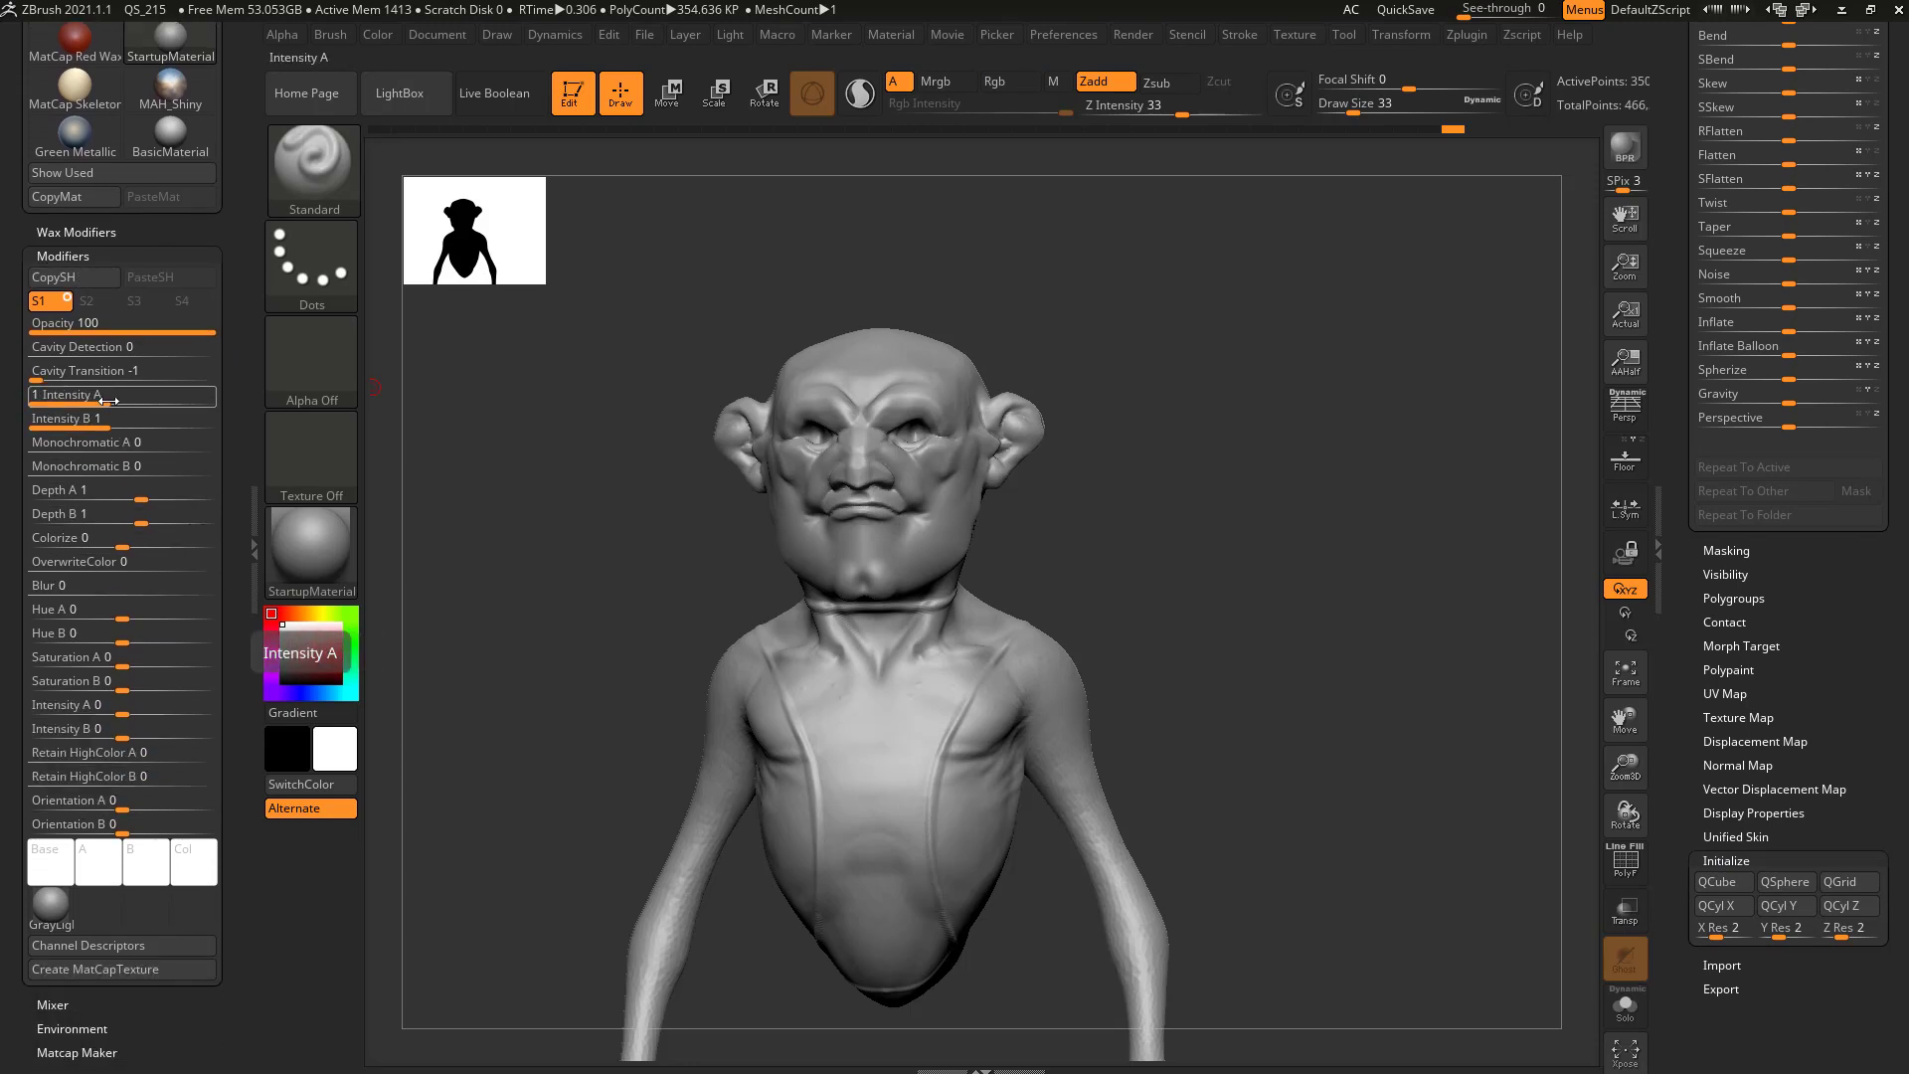
mouse_move(108, 398)
mouse_down()
mouse_move(132, 399)
mouse_move(122, 423)
mouse_up()
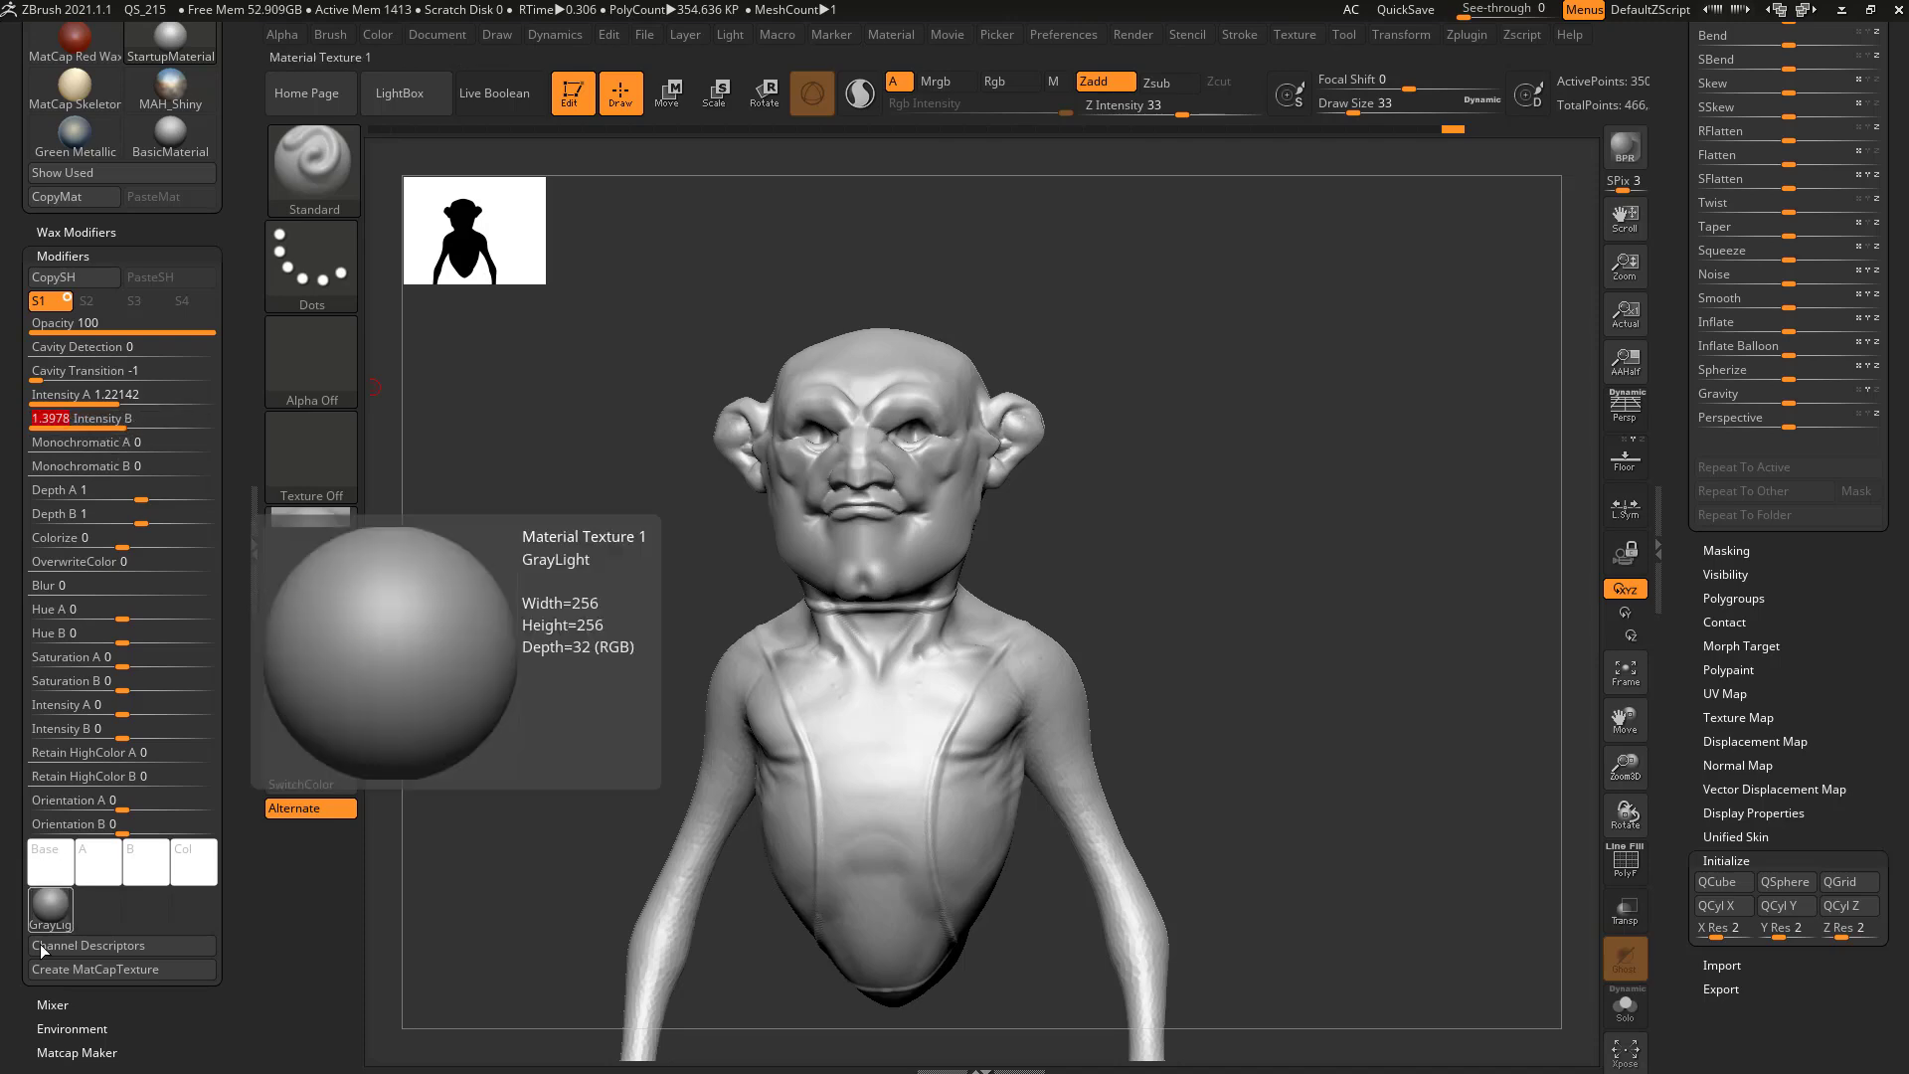
mouse_move(50, 917)
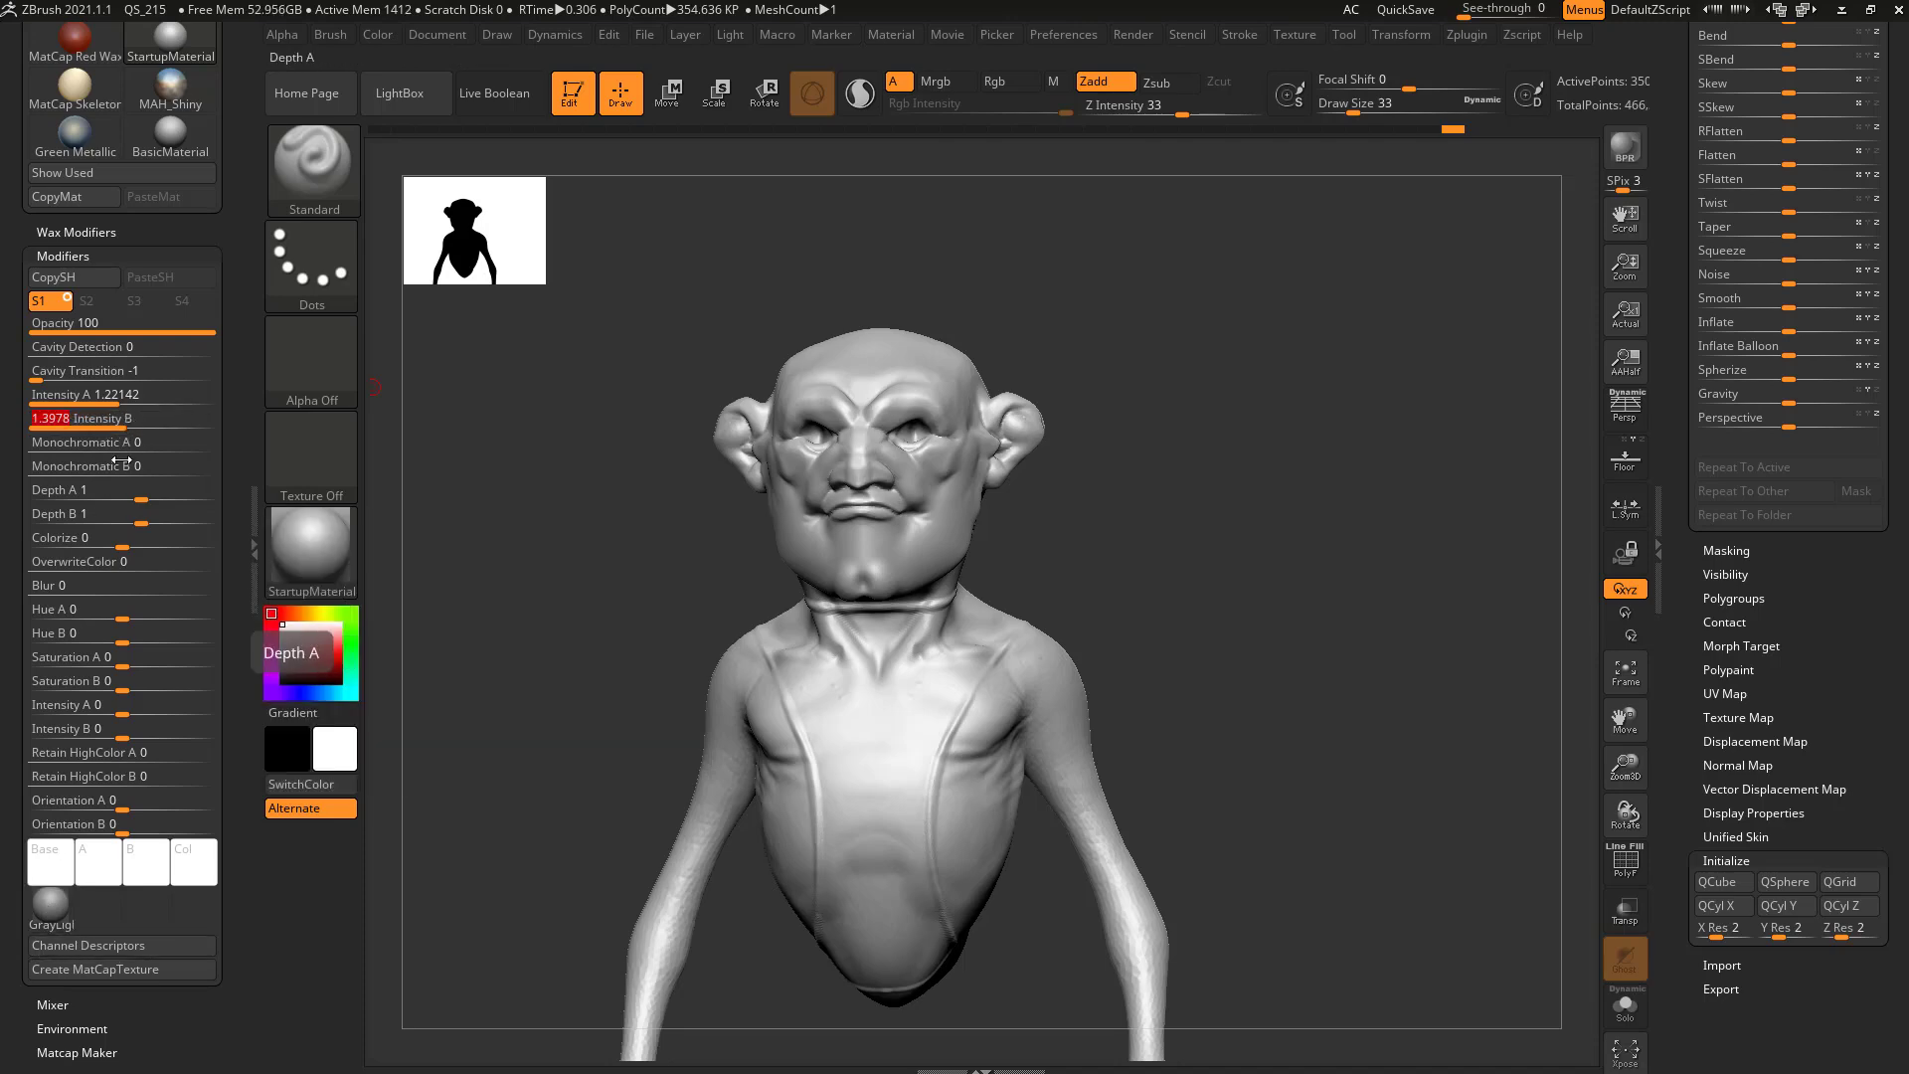
- Apply the MatCap Red Wax material to the figure and preview its material texture
click(324, 549)
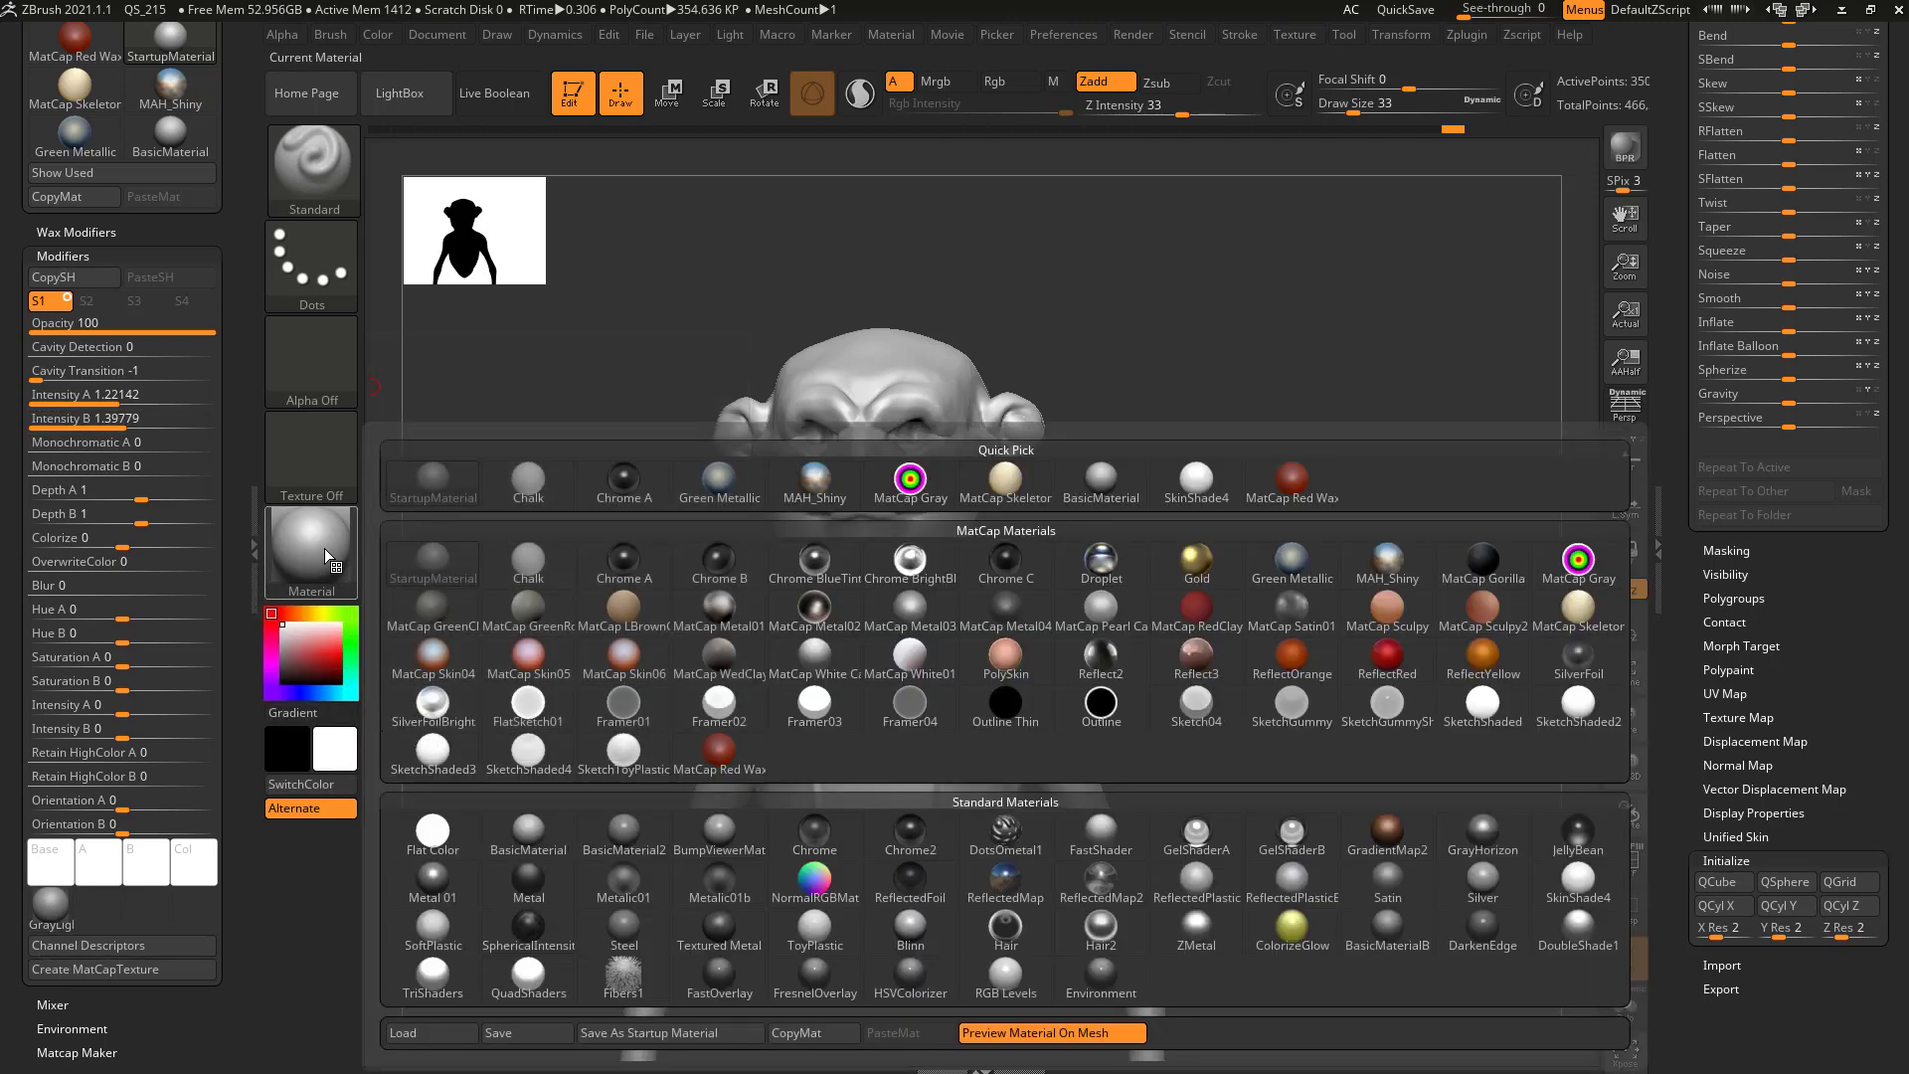
click(719, 750)
click(50, 916)
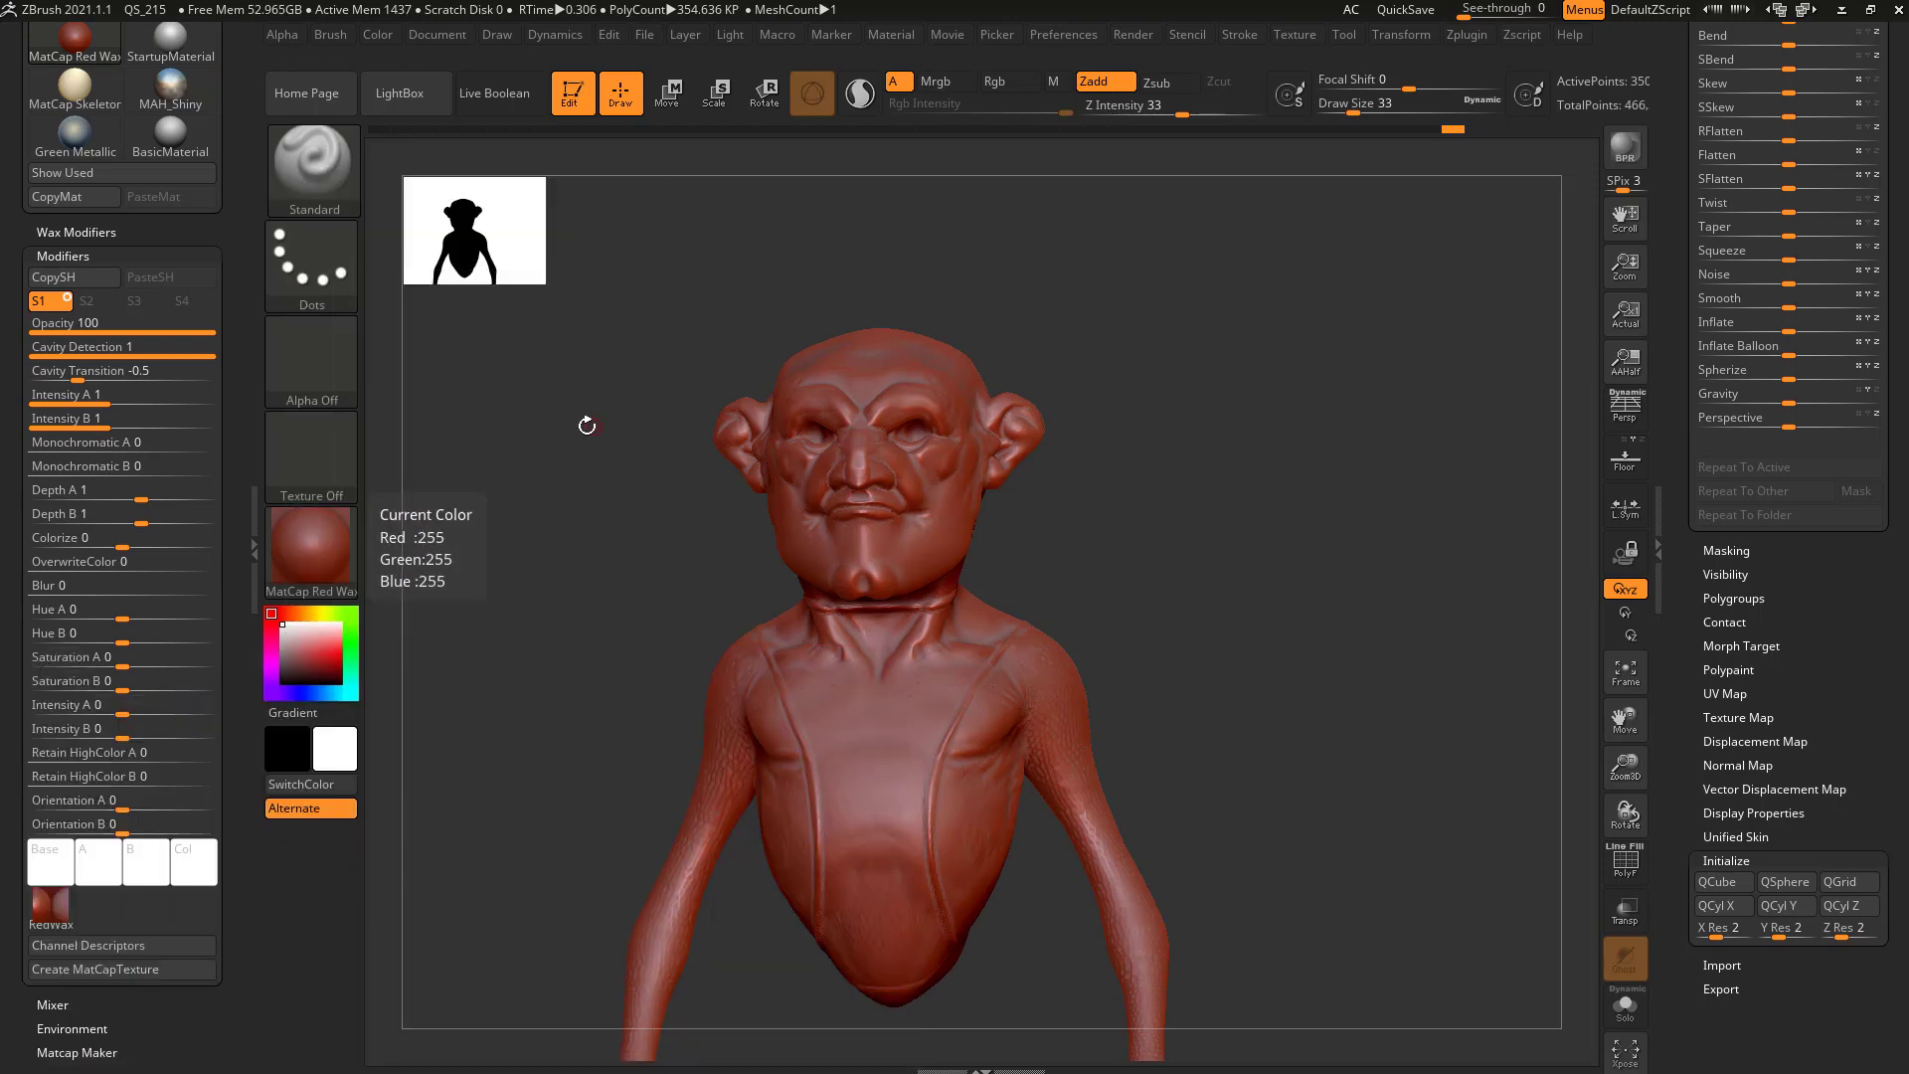
mouse_move(47, 916)
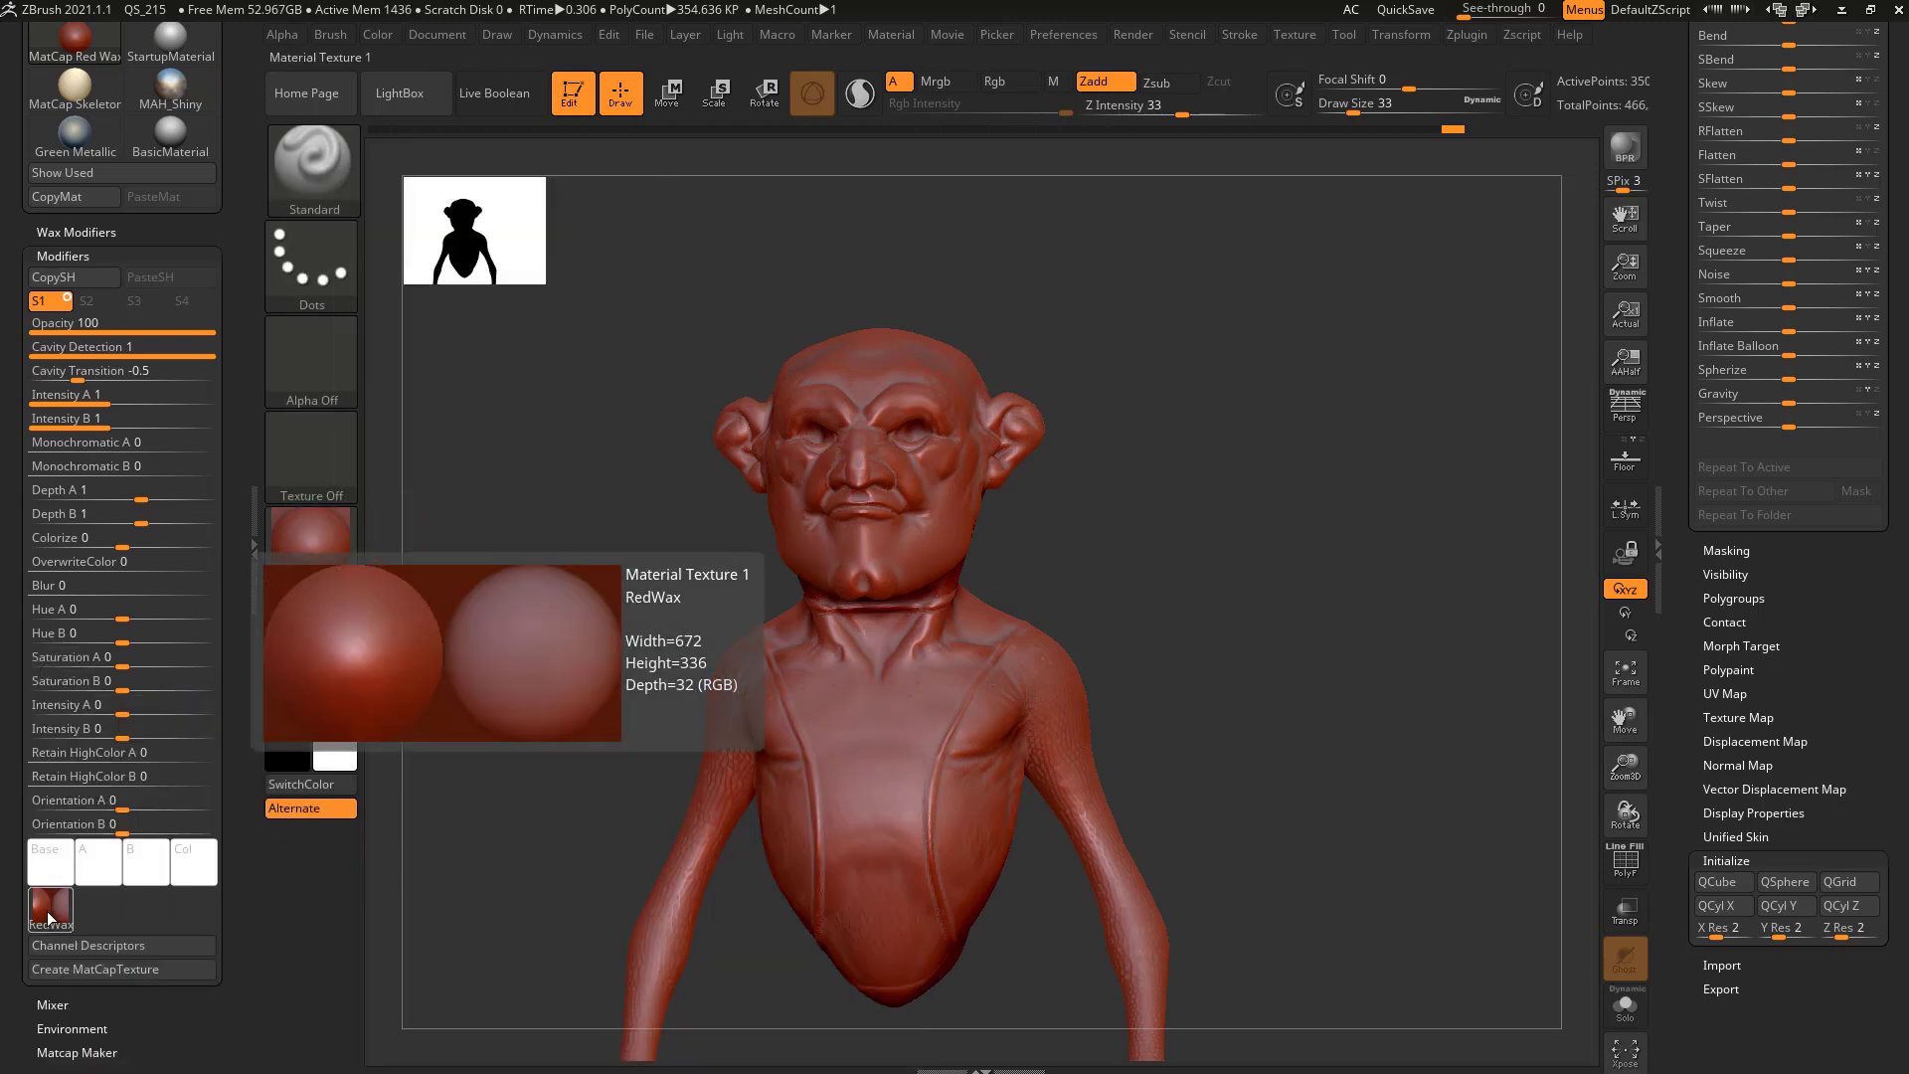
- Set the Red Wax material's Intensity A to about 0.93 and Intensity B to about 0.72
click(114, 399)
drag(107, 418, 101, 419)
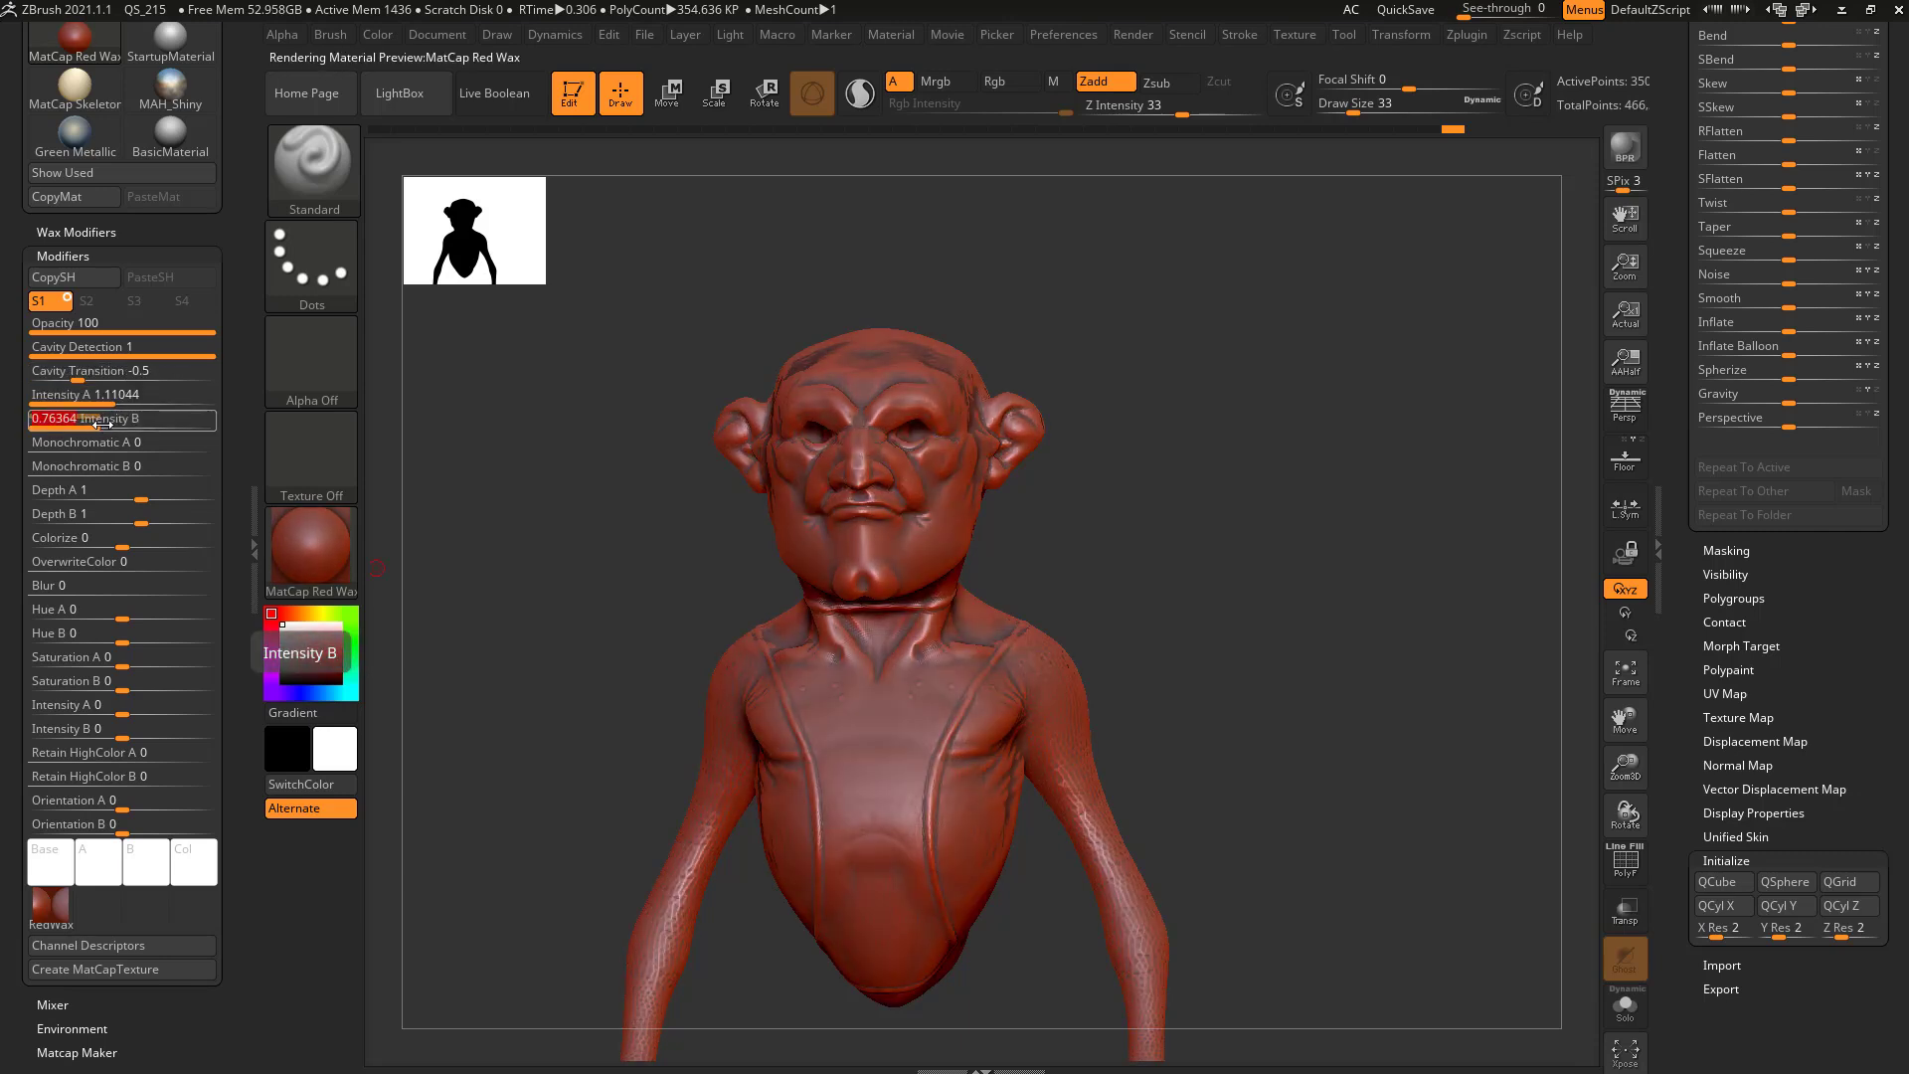
click(105, 399)
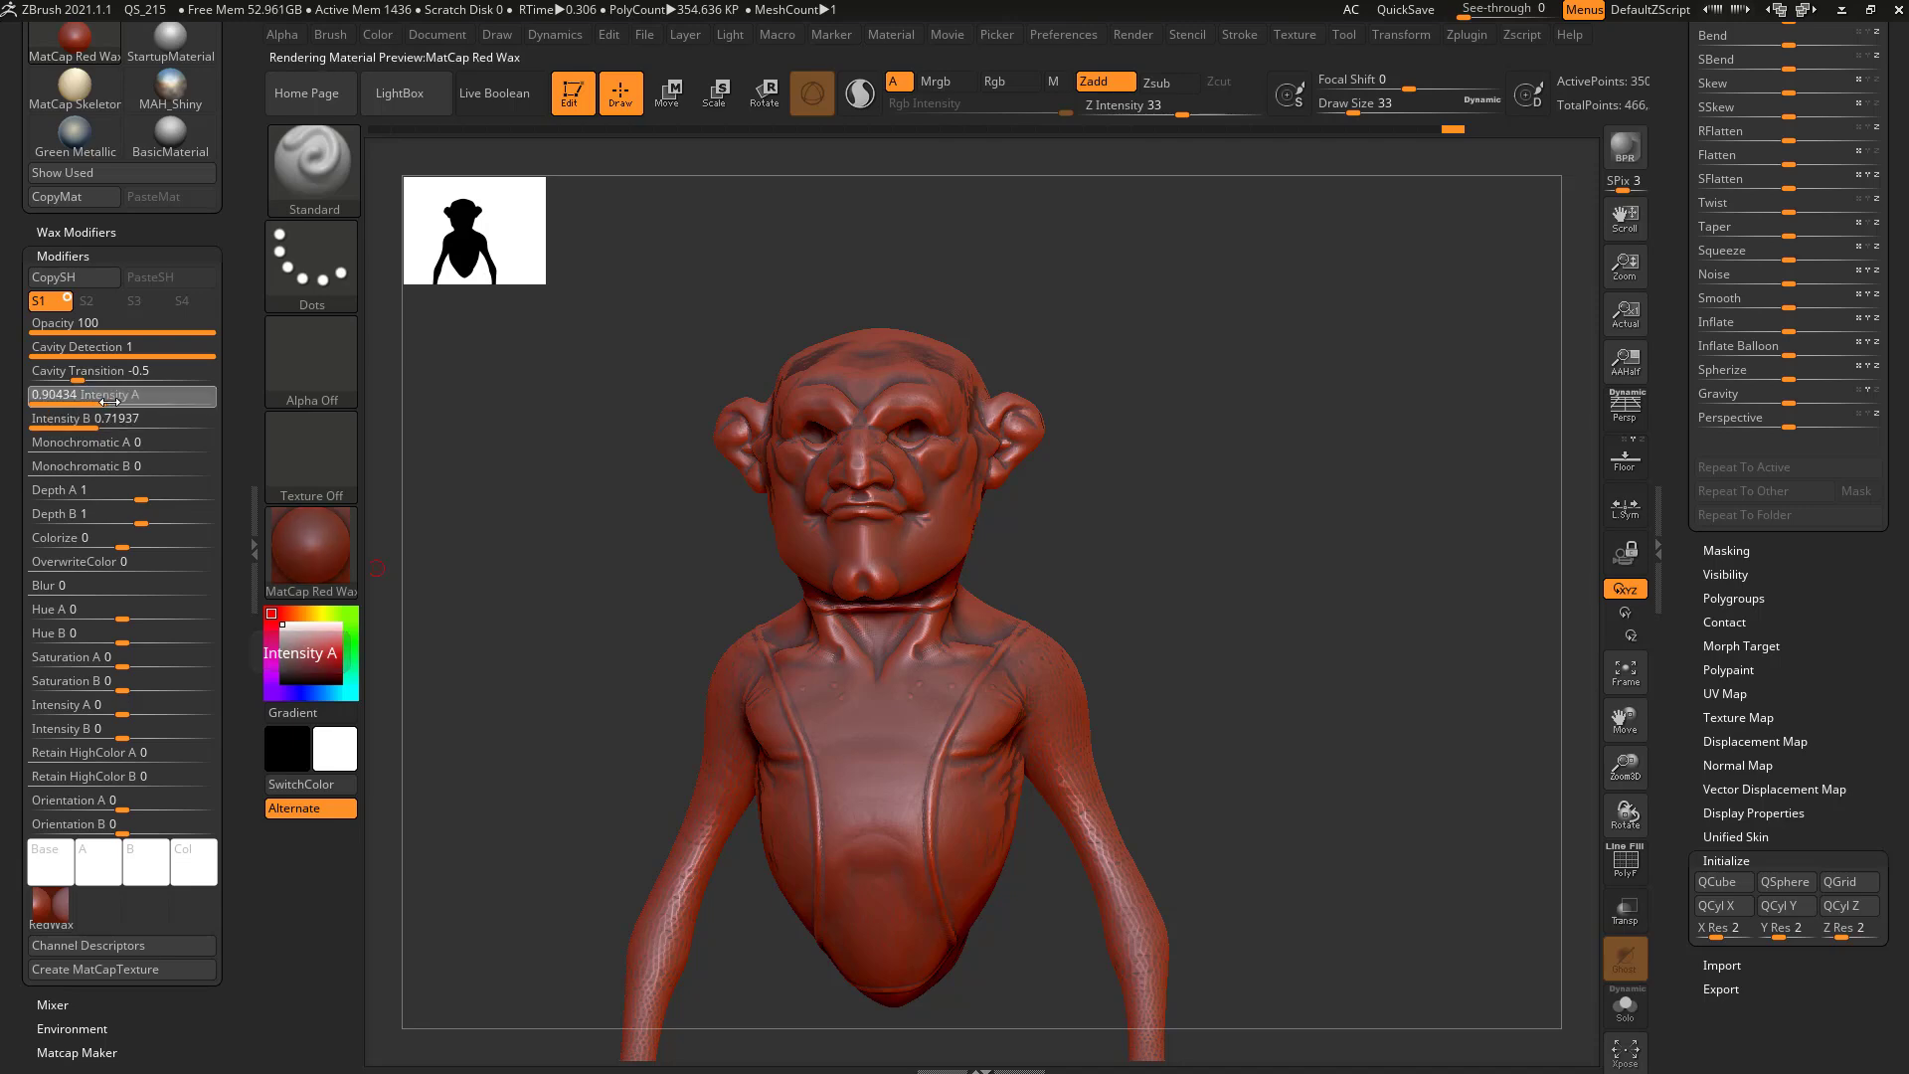
- Switch back to StartupMaterial and set its Intensity A to about 1.19 and Intensity B to about 1.03
click(286, 554)
click(451, 555)
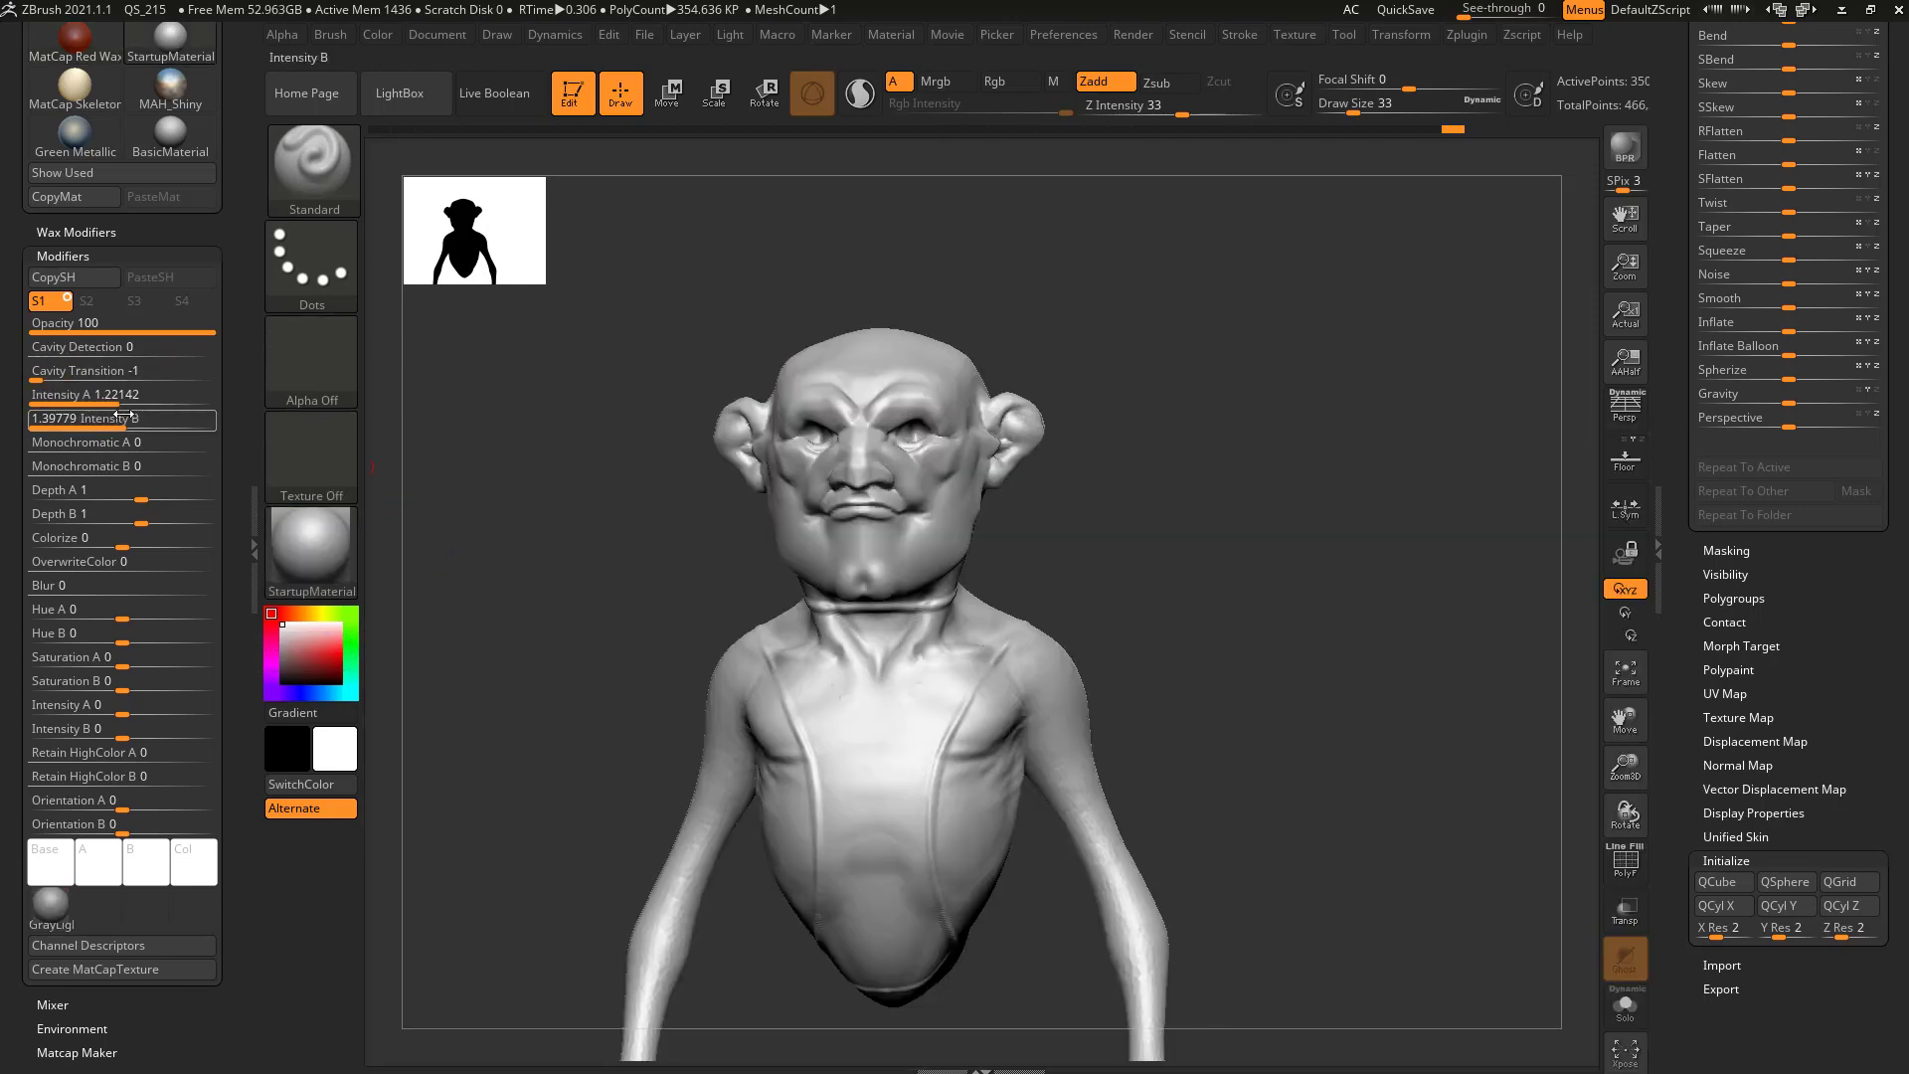
mouse_move(118, 418)
mouse_down()
mouse_move(139, 419)
mouse_move(121, 397)
mouse_up()
mouse_move(233, 565)
mouse_down()
mouse_move(229, 513)
mouse_move(239, 560)
mouse_up()
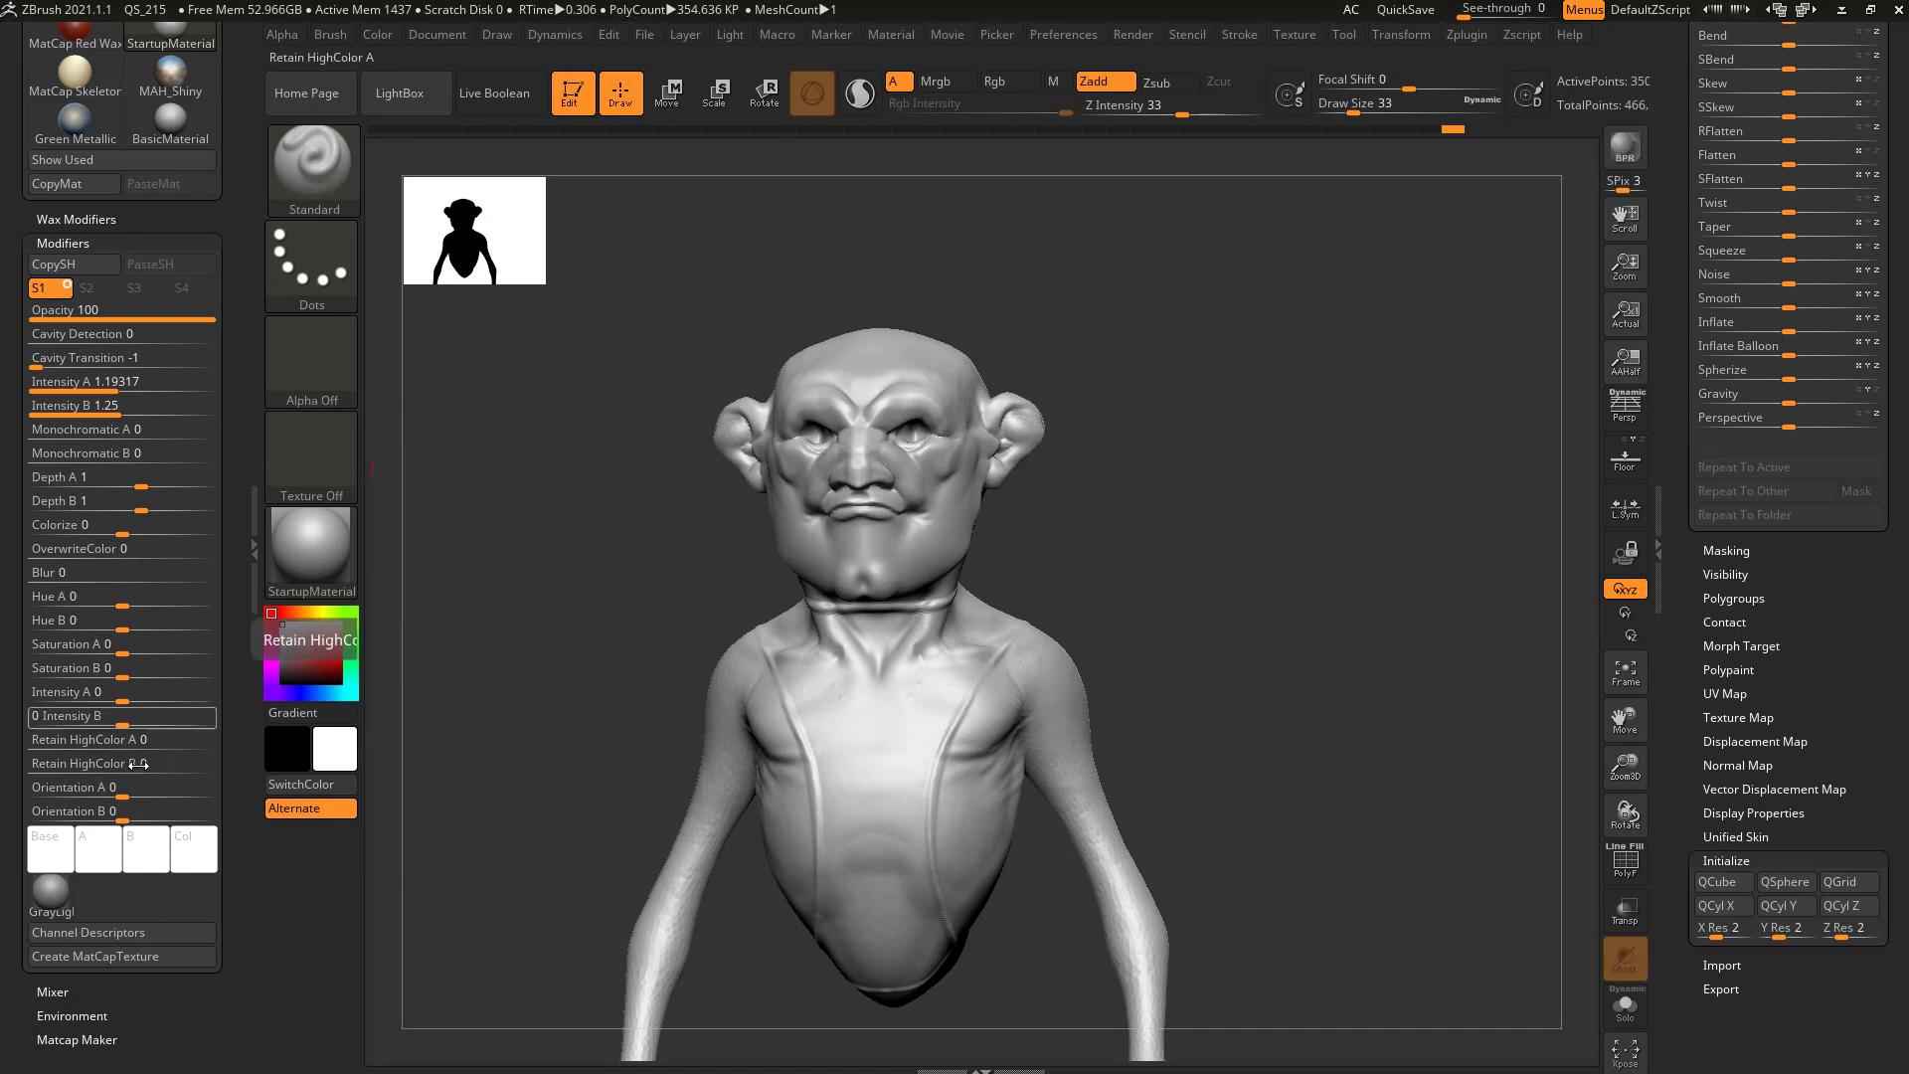
mouse_move(125, 797)
mouse_down()
mouse_move(209, 796)
mouse_move(126, 802)
mouse_up()
click(133, 793)
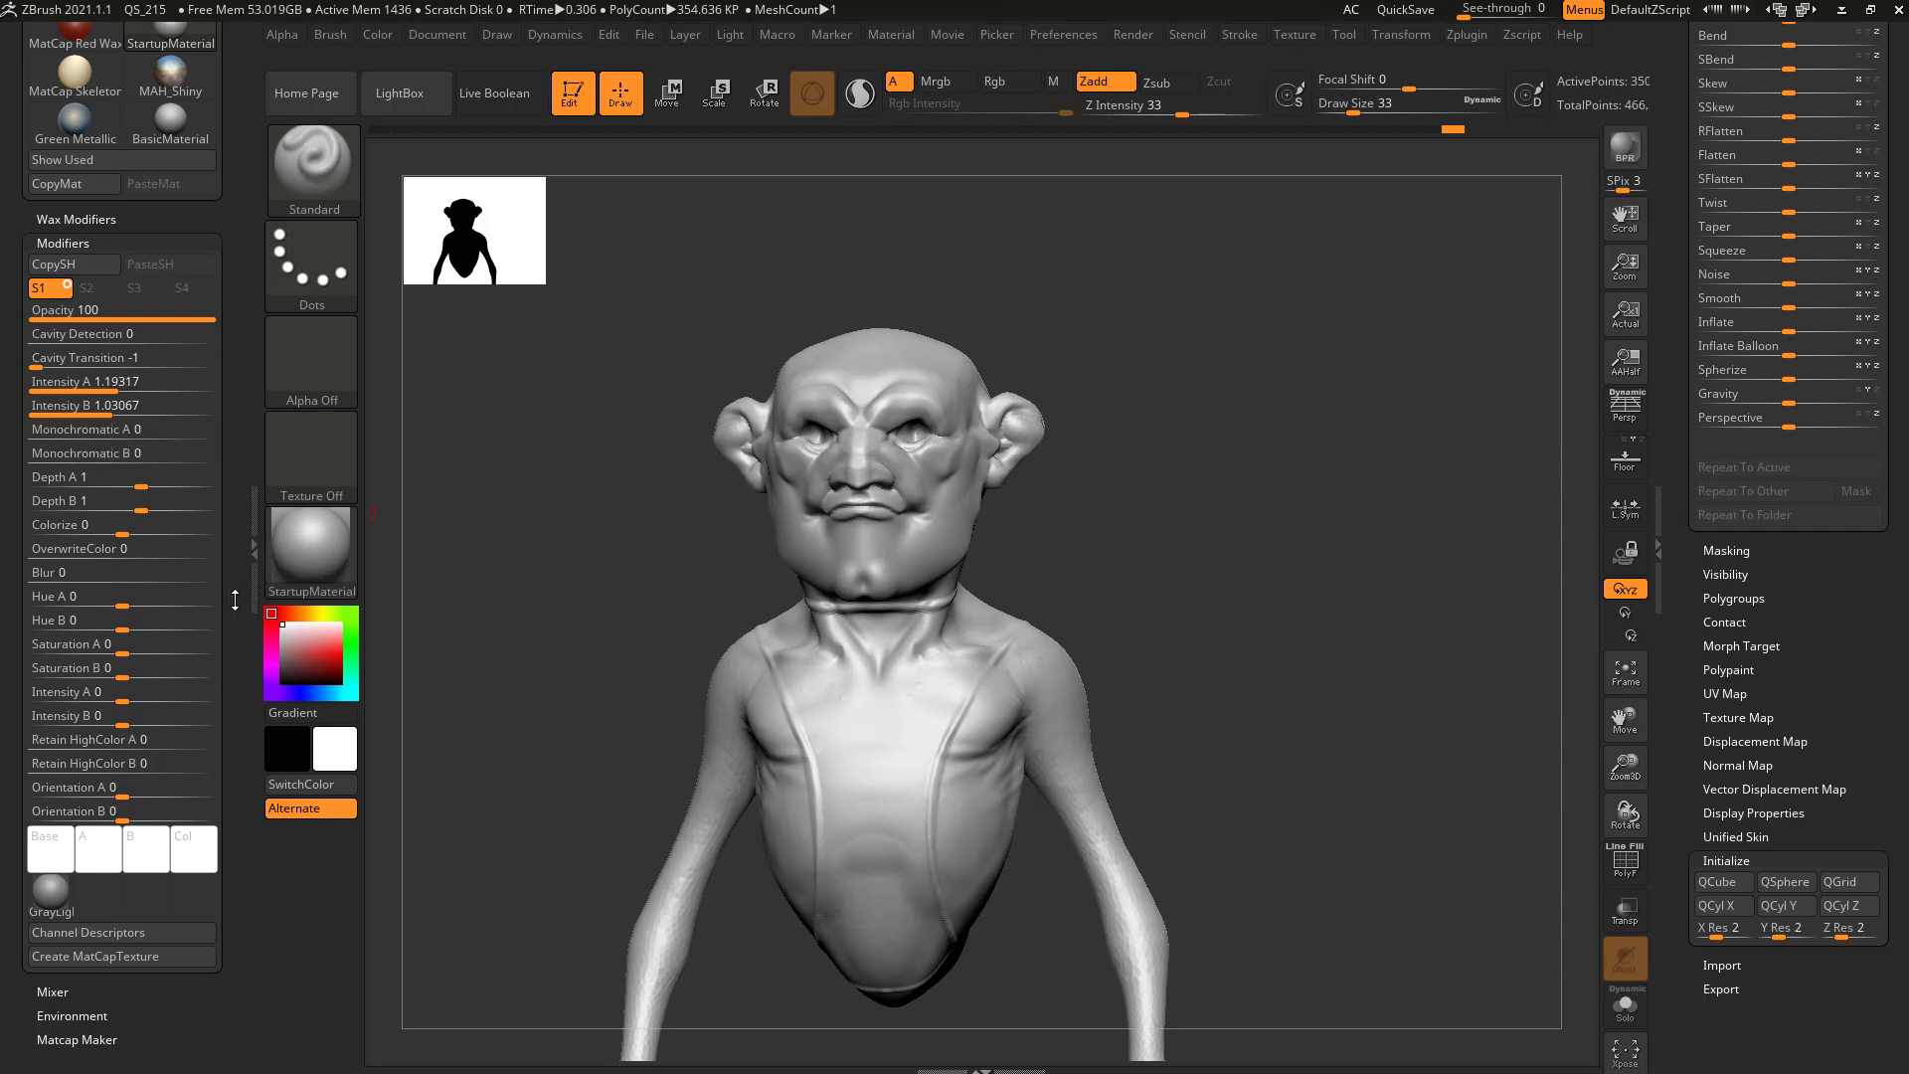
- Apply BasicMaterial to the figure and look through its full list of modifiers
click(305, 547)
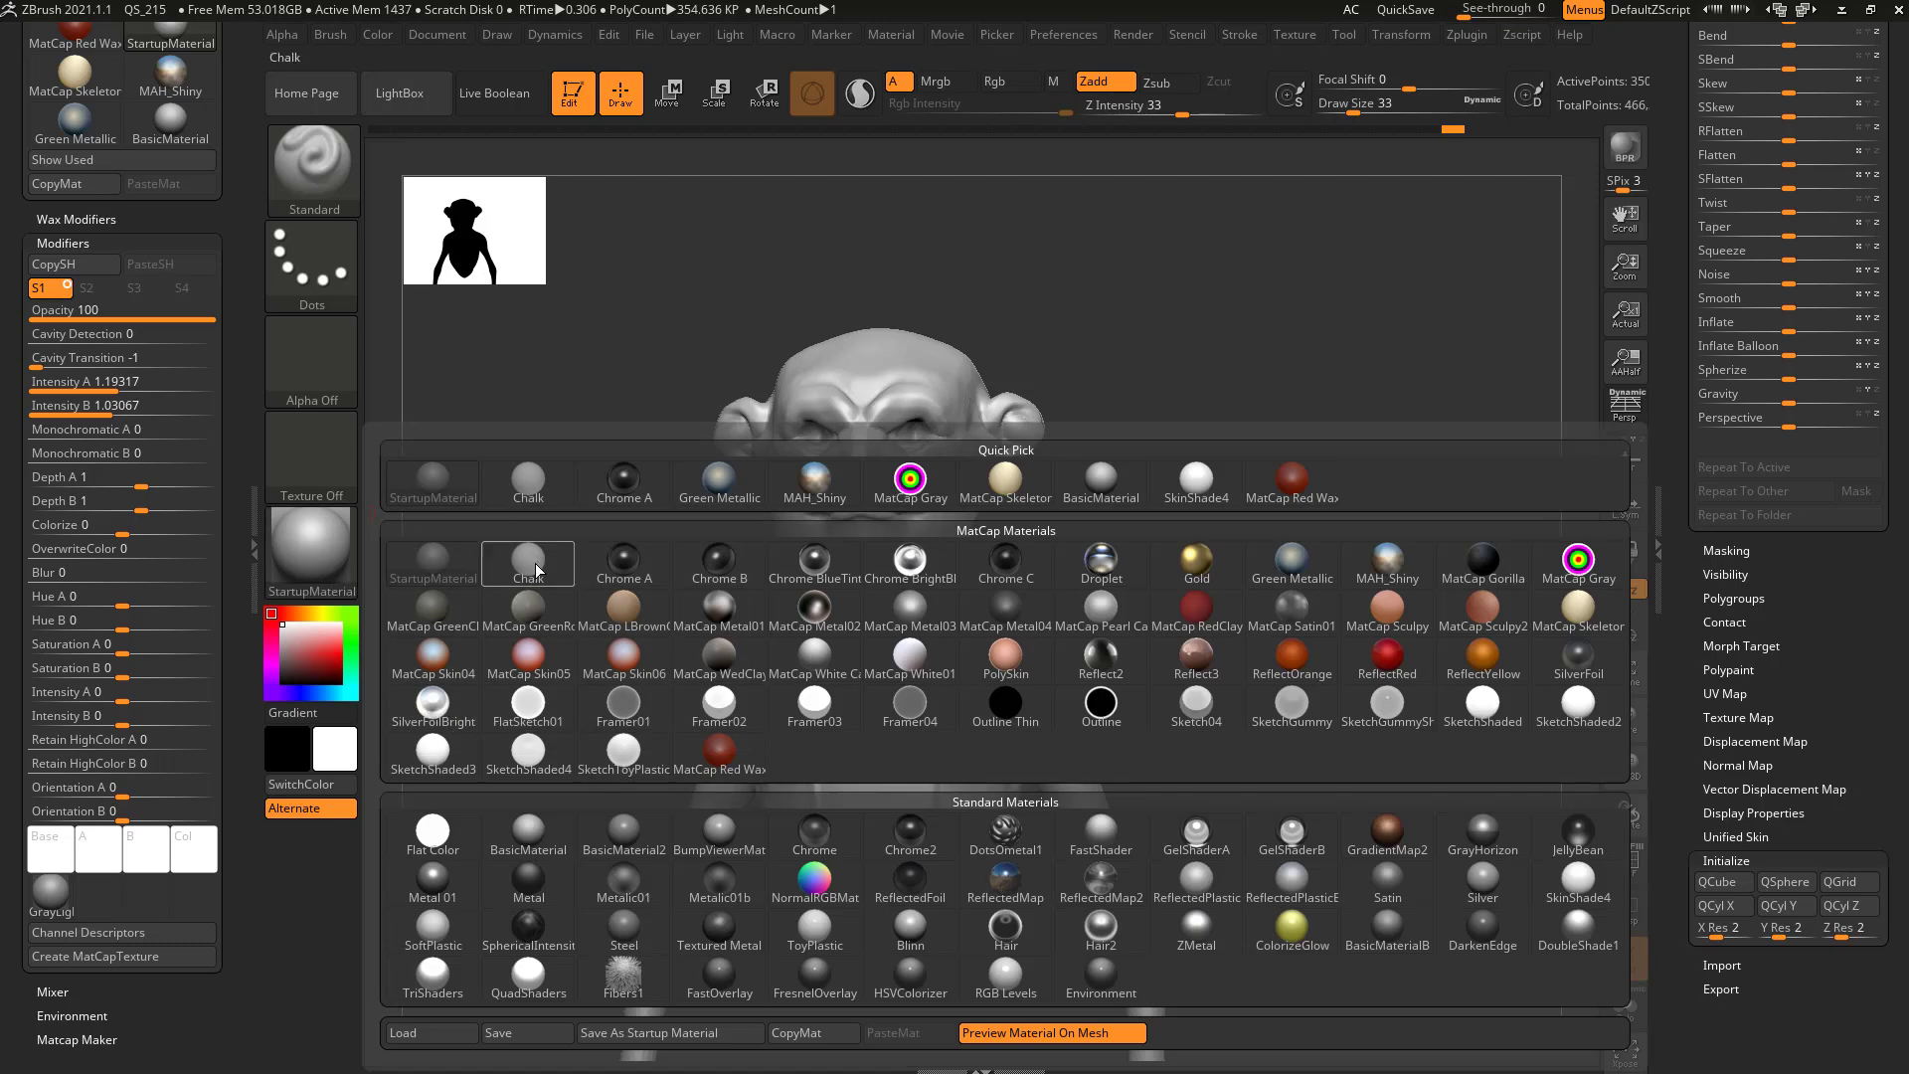
click(528, 847)
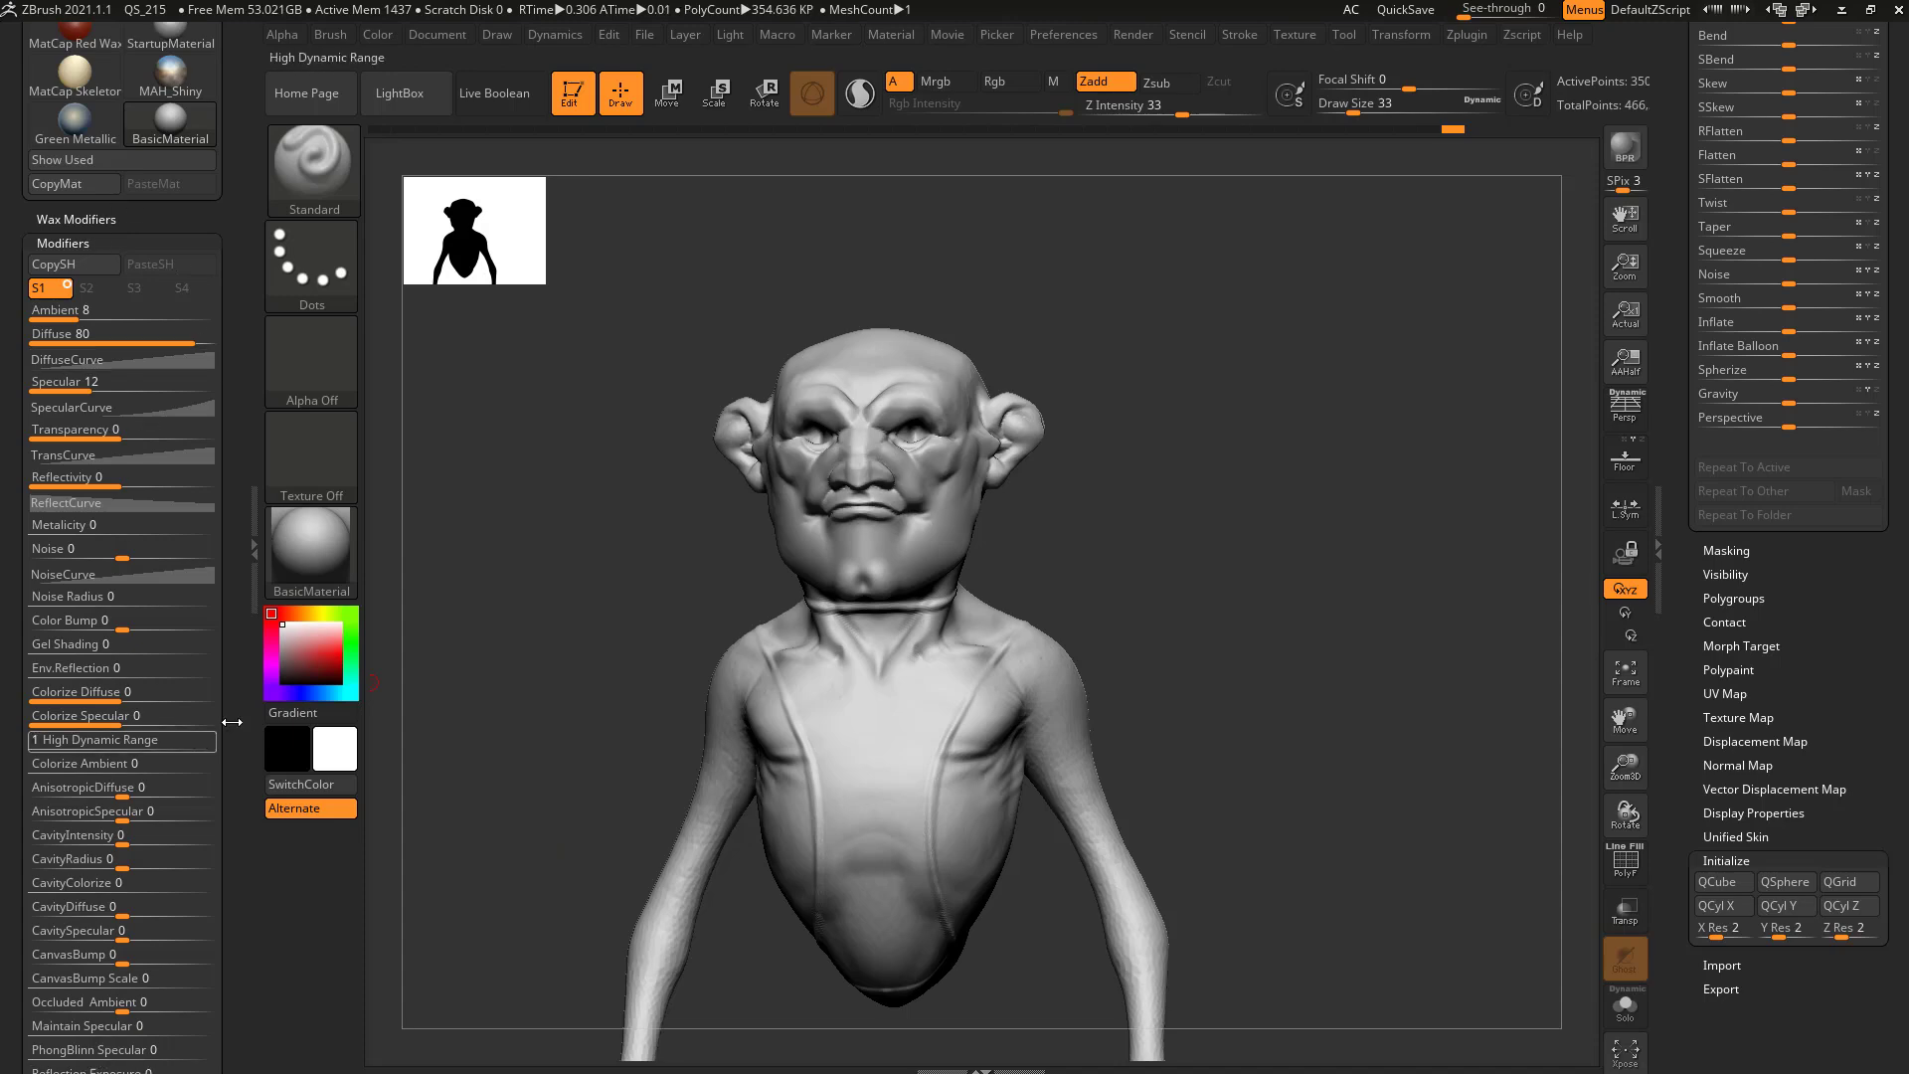
drag(246, 798, 246, 607)
scroll(245, 609, down, 2)
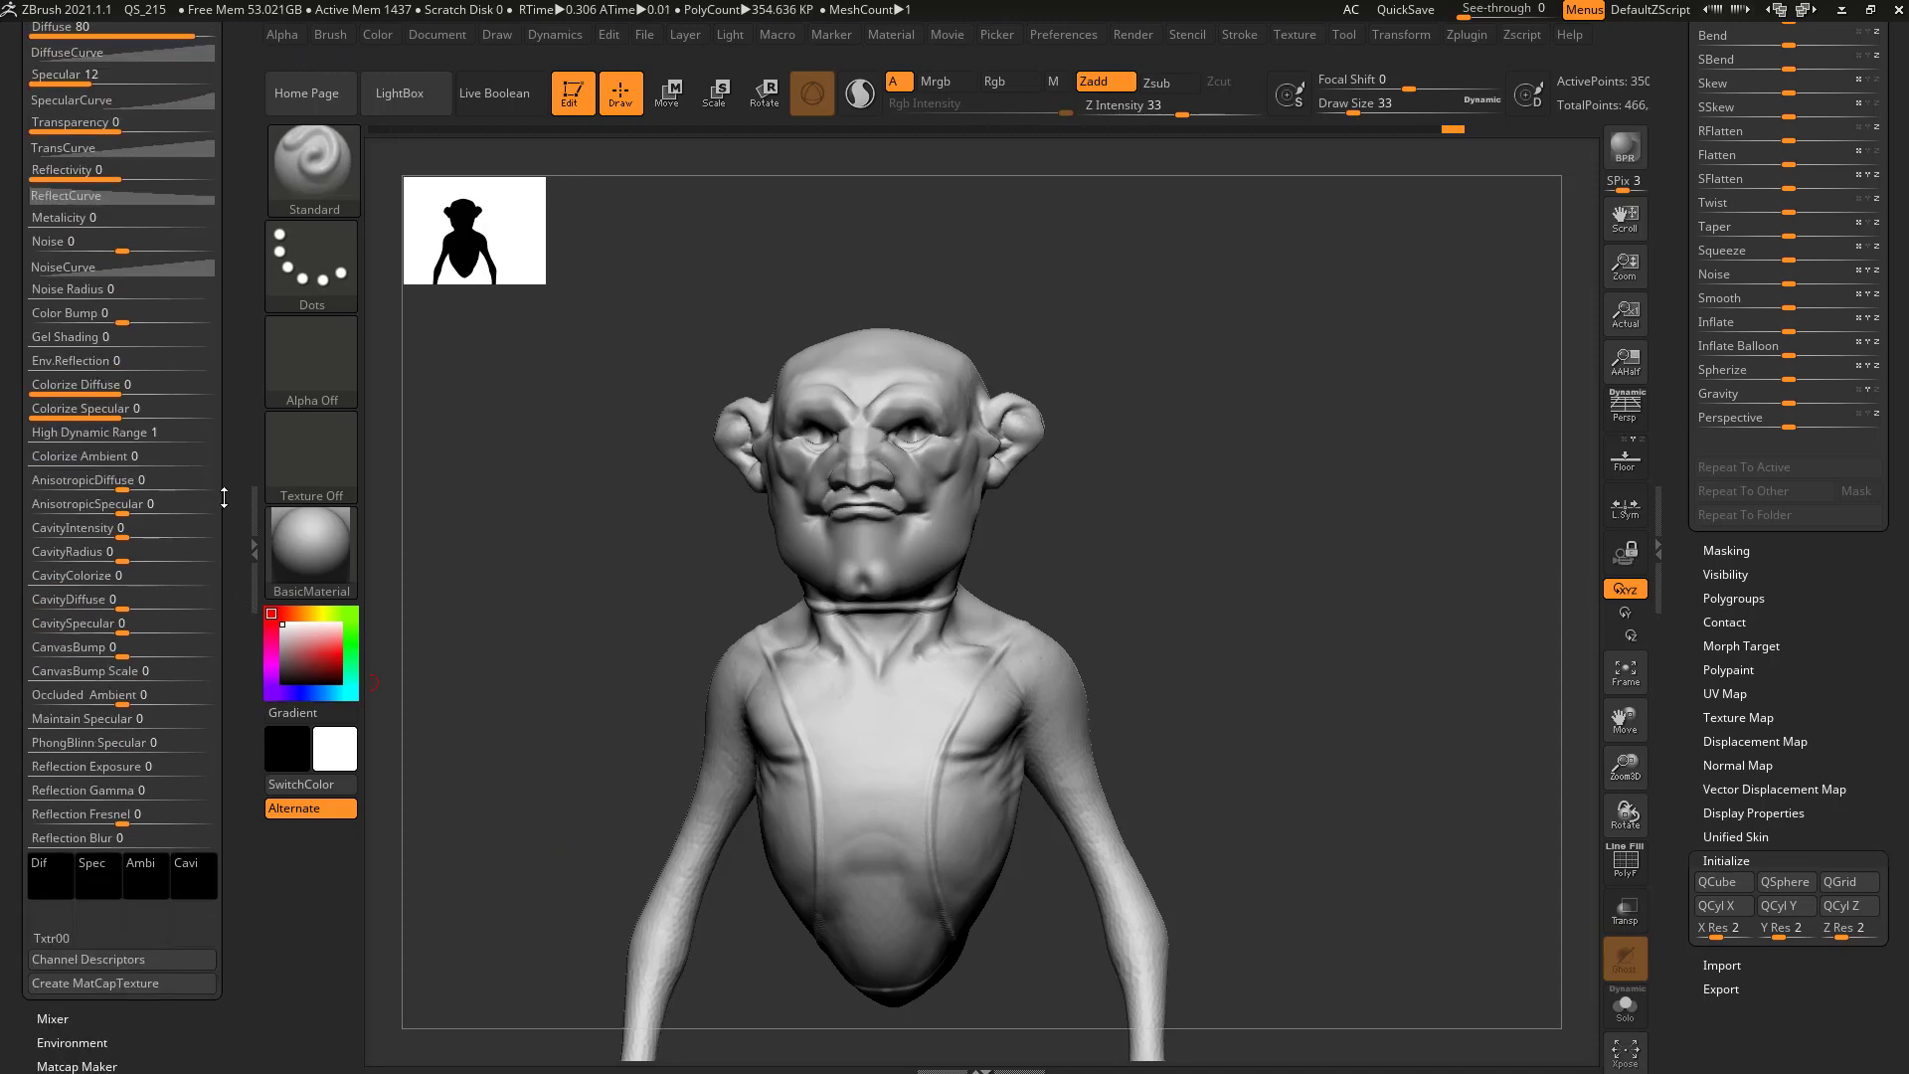
- Vary BasicMaterial's Ambient amount to compare its effect on the figure, ending at 8
scroll(226, 493, up, 5)
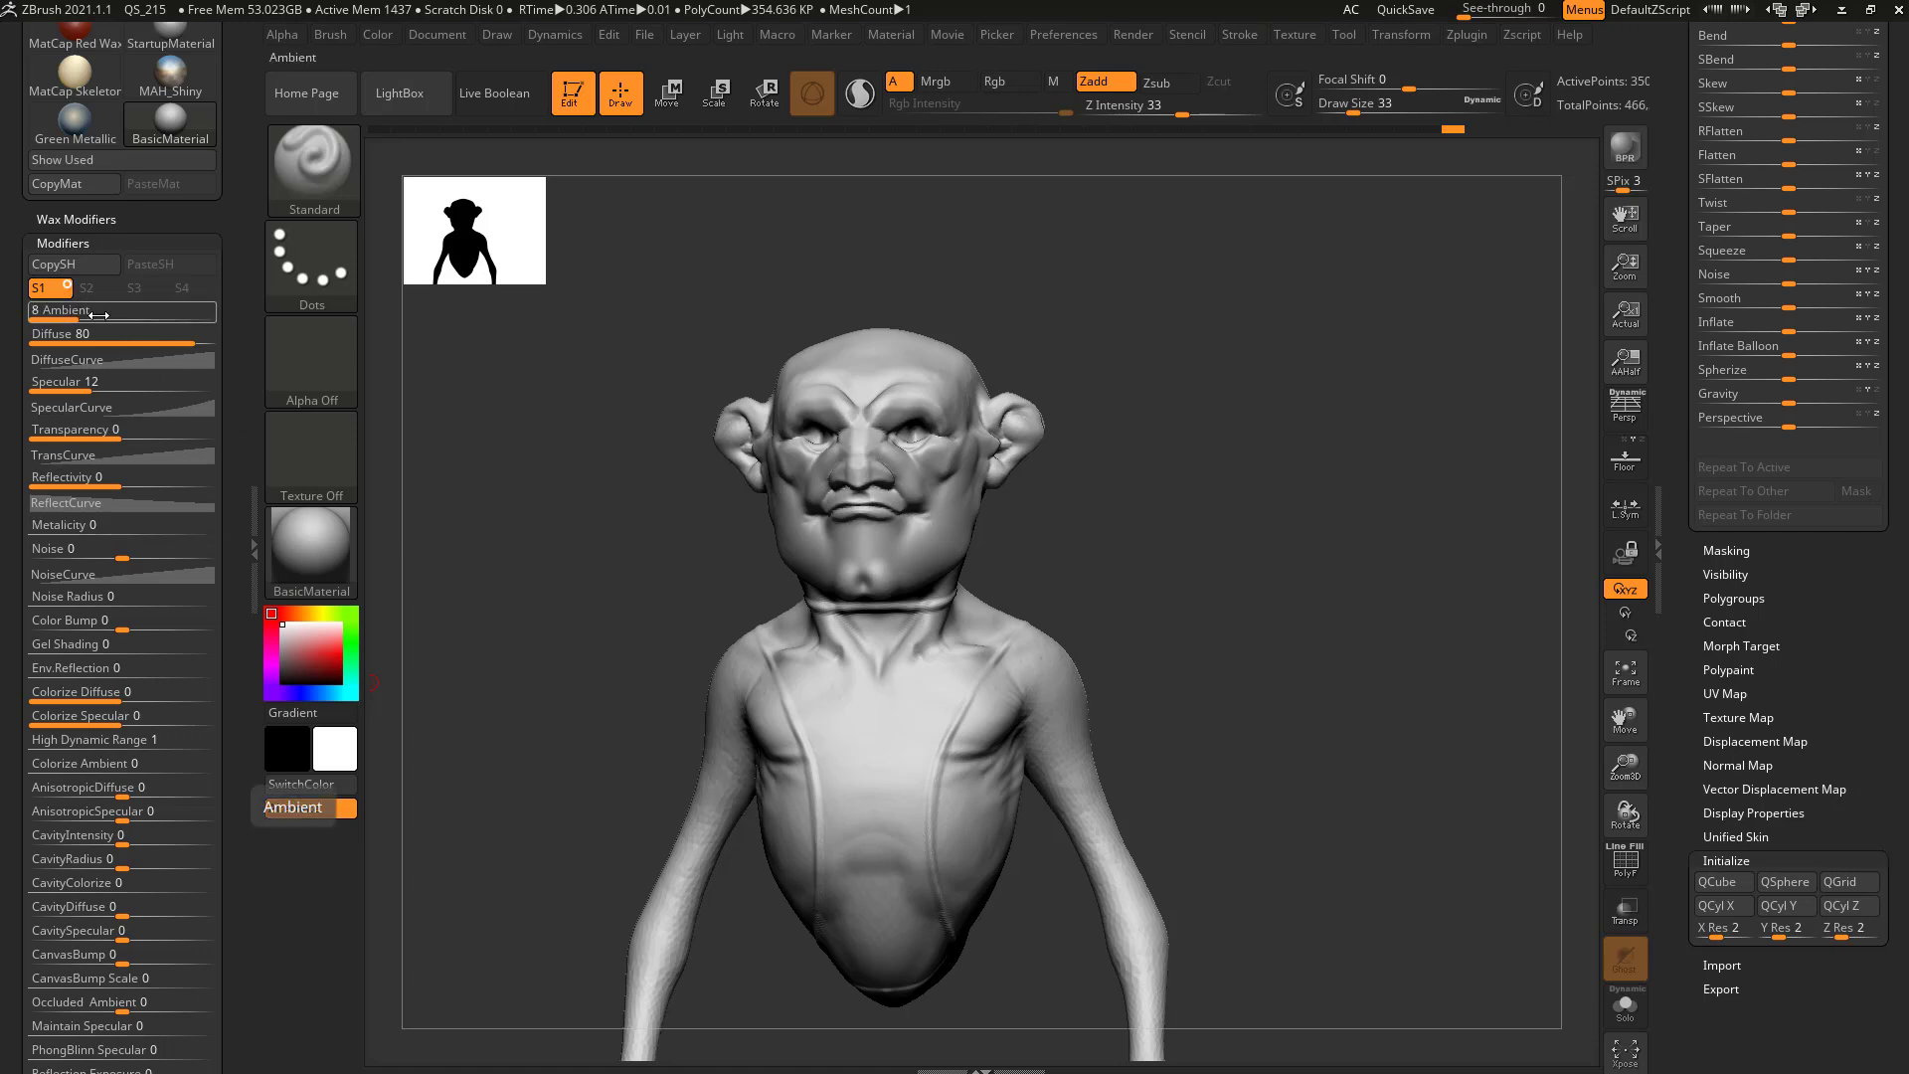
drag(97, 311, 112, 311)
click(133, 310)
click(144, 310)
click(101, 311)
mouse_move(119, 311)
mouse_down()
mouse_move(227, 316)
mouse_move(78, 296)
mouse_up()
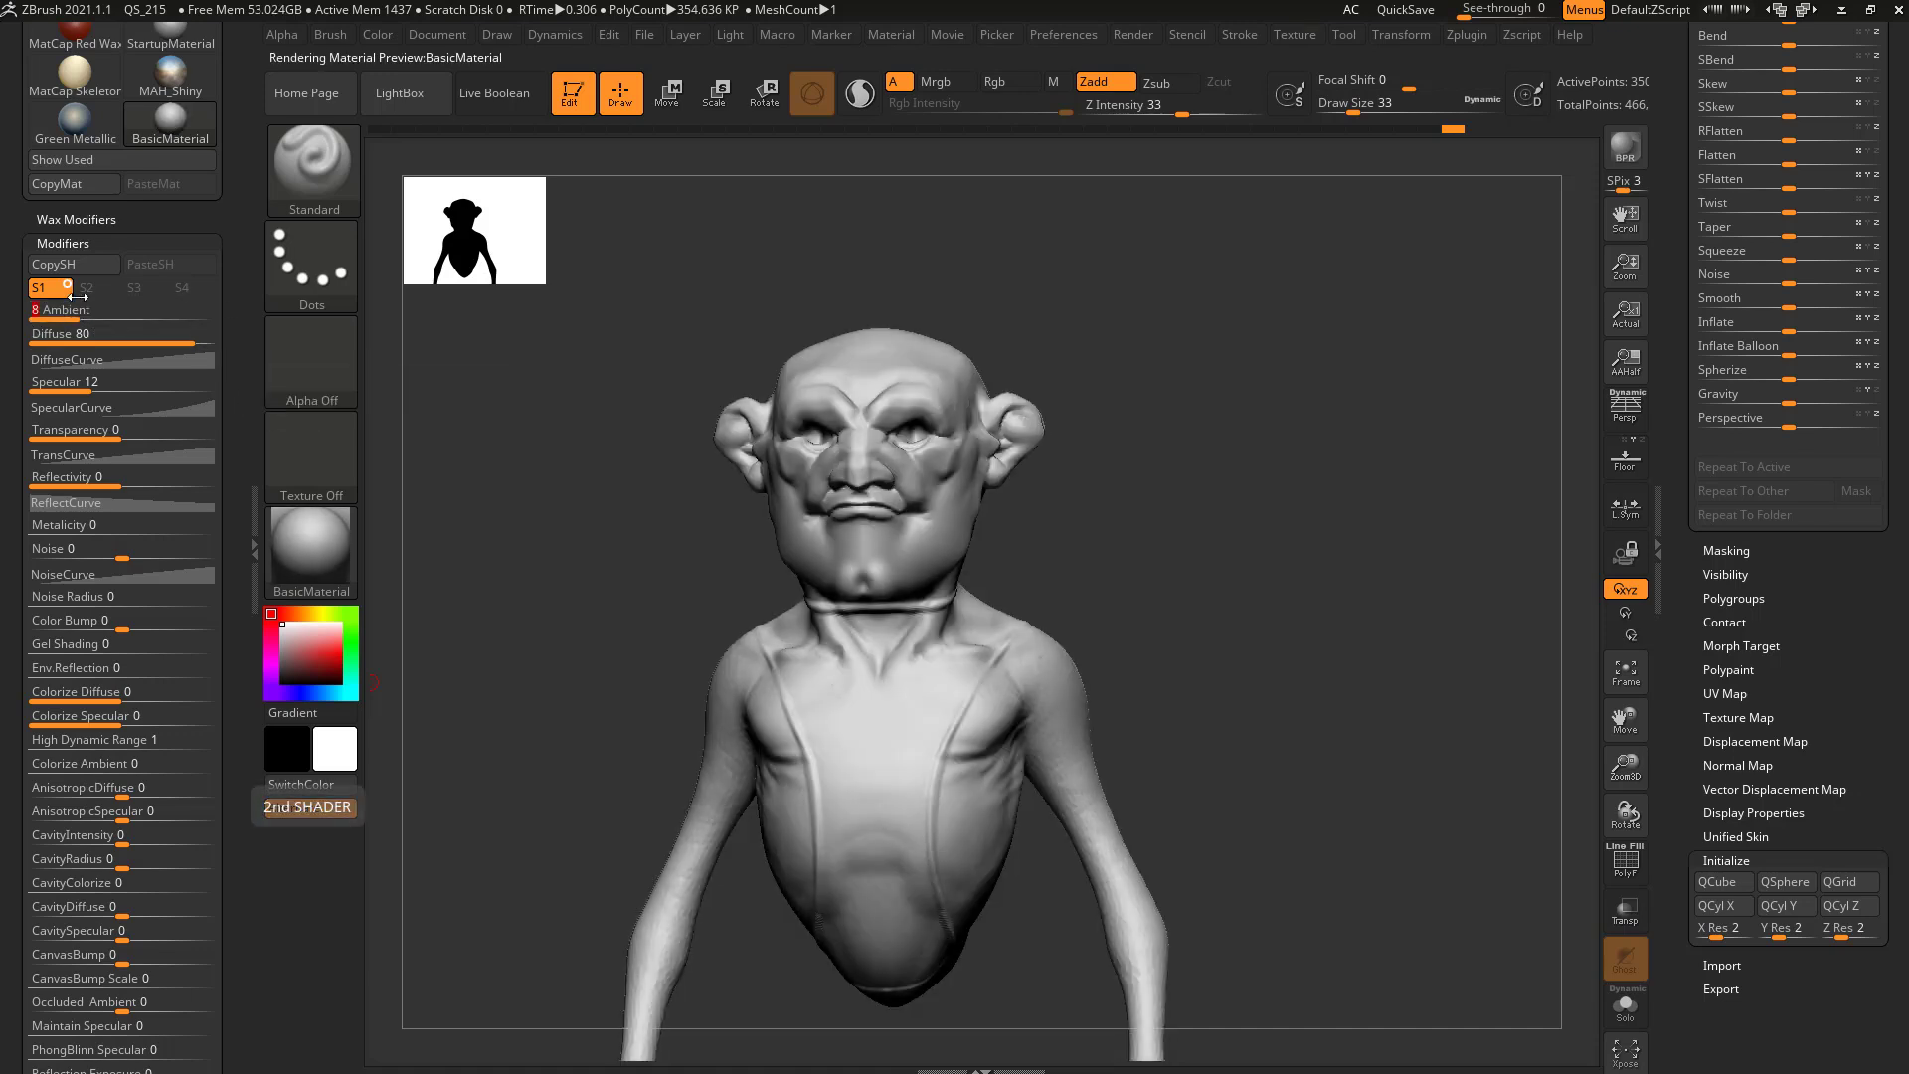
- Set BasicMaterial's Diffuse, Ambient and Specular all to 0
mouse_move(203, 328)
mouse_down()
mouse_move(224, 333)
mouse_move(32, 336)
mouse_up()
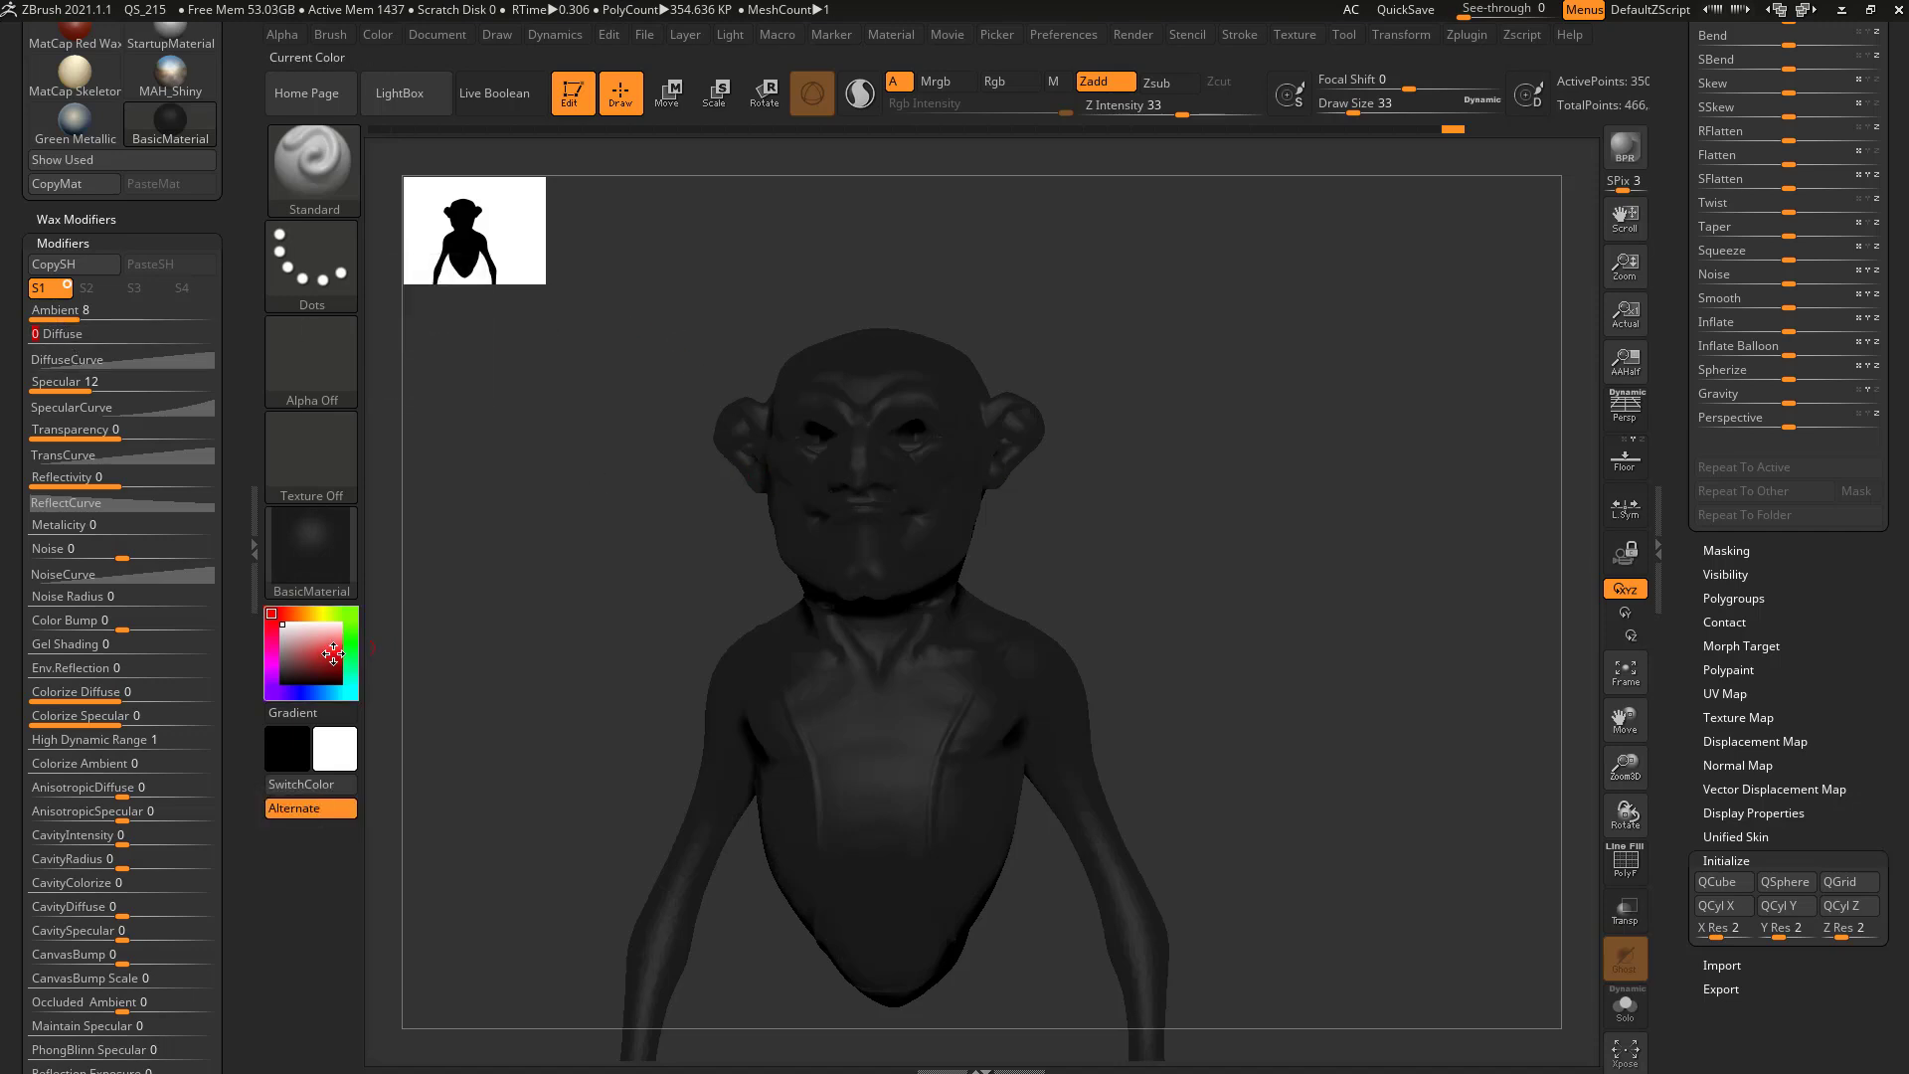
drag(63, 312, 30, 314)
drag(80, 385, 32, 386)
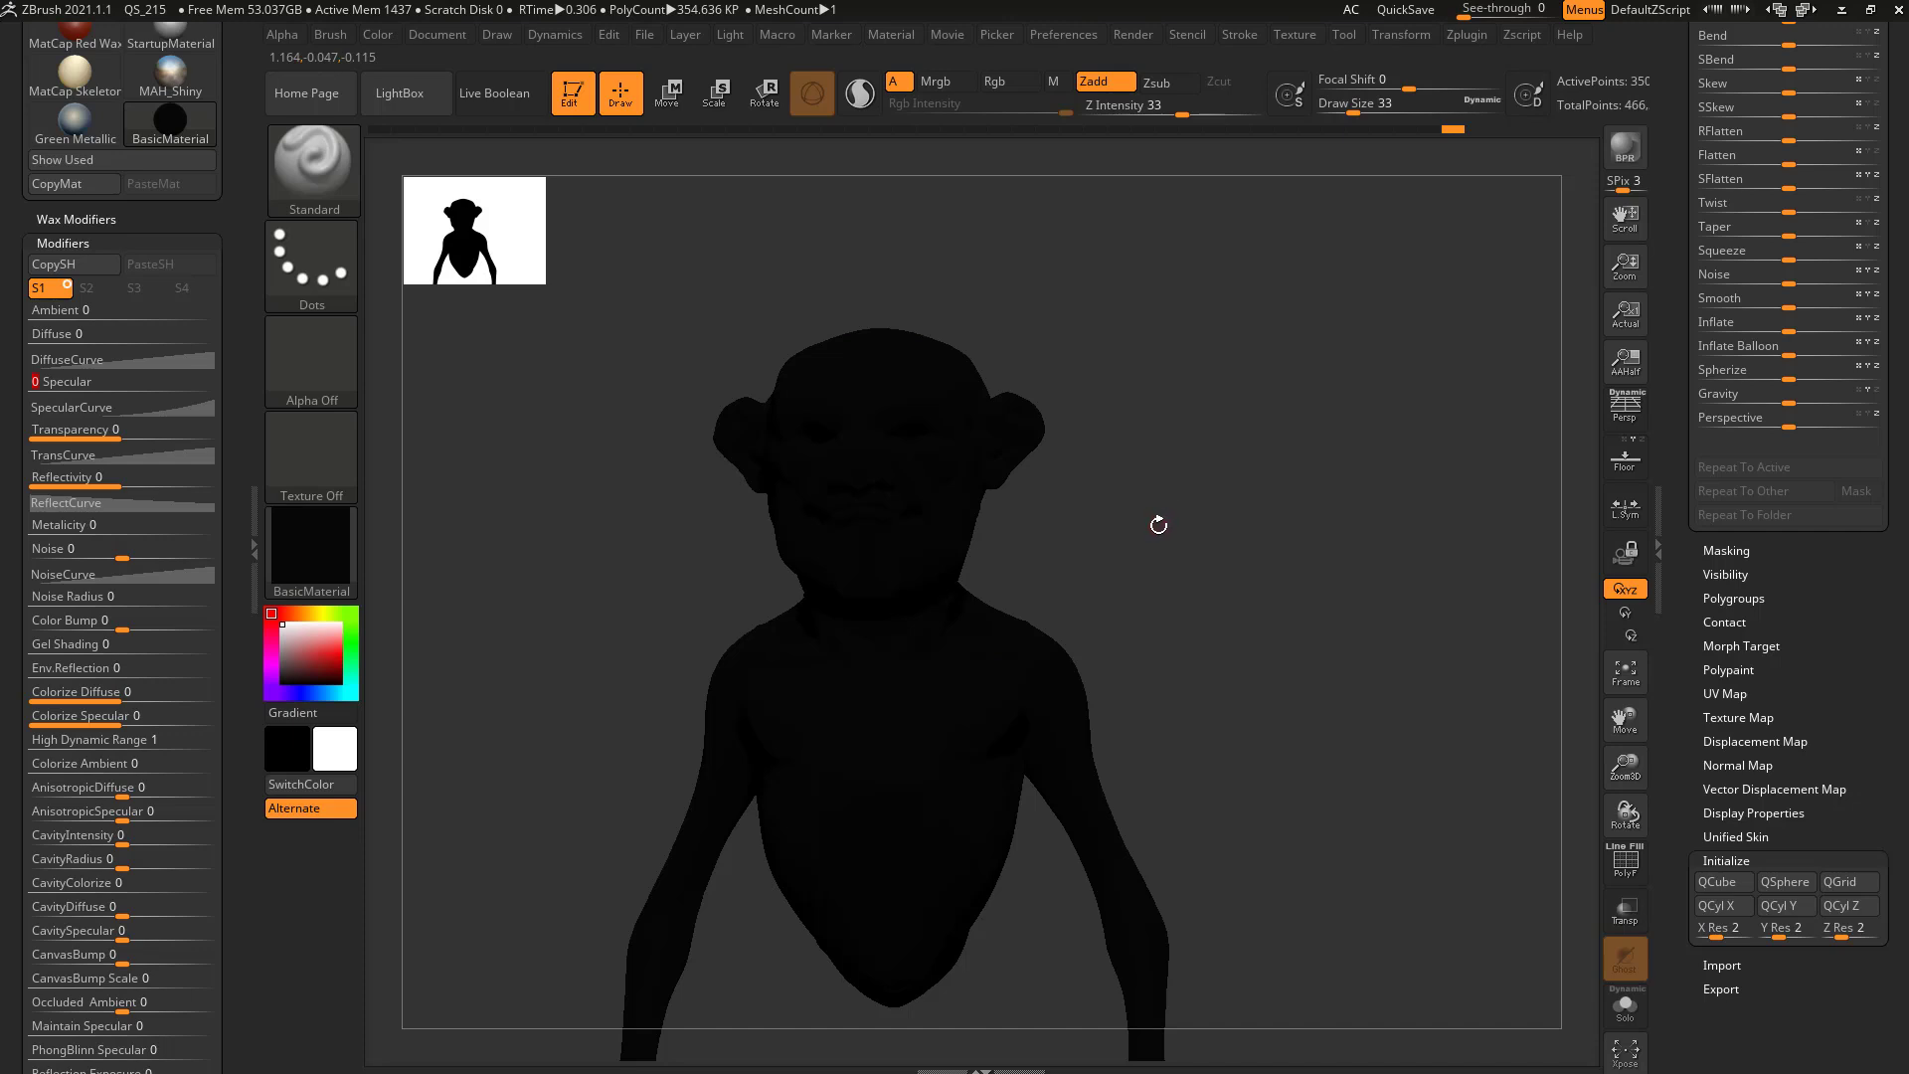
- Raise BasicMaterial's Specular to 29, Diffuse to 88 and Ambient to 9
drag(49, 383, 205, 331)
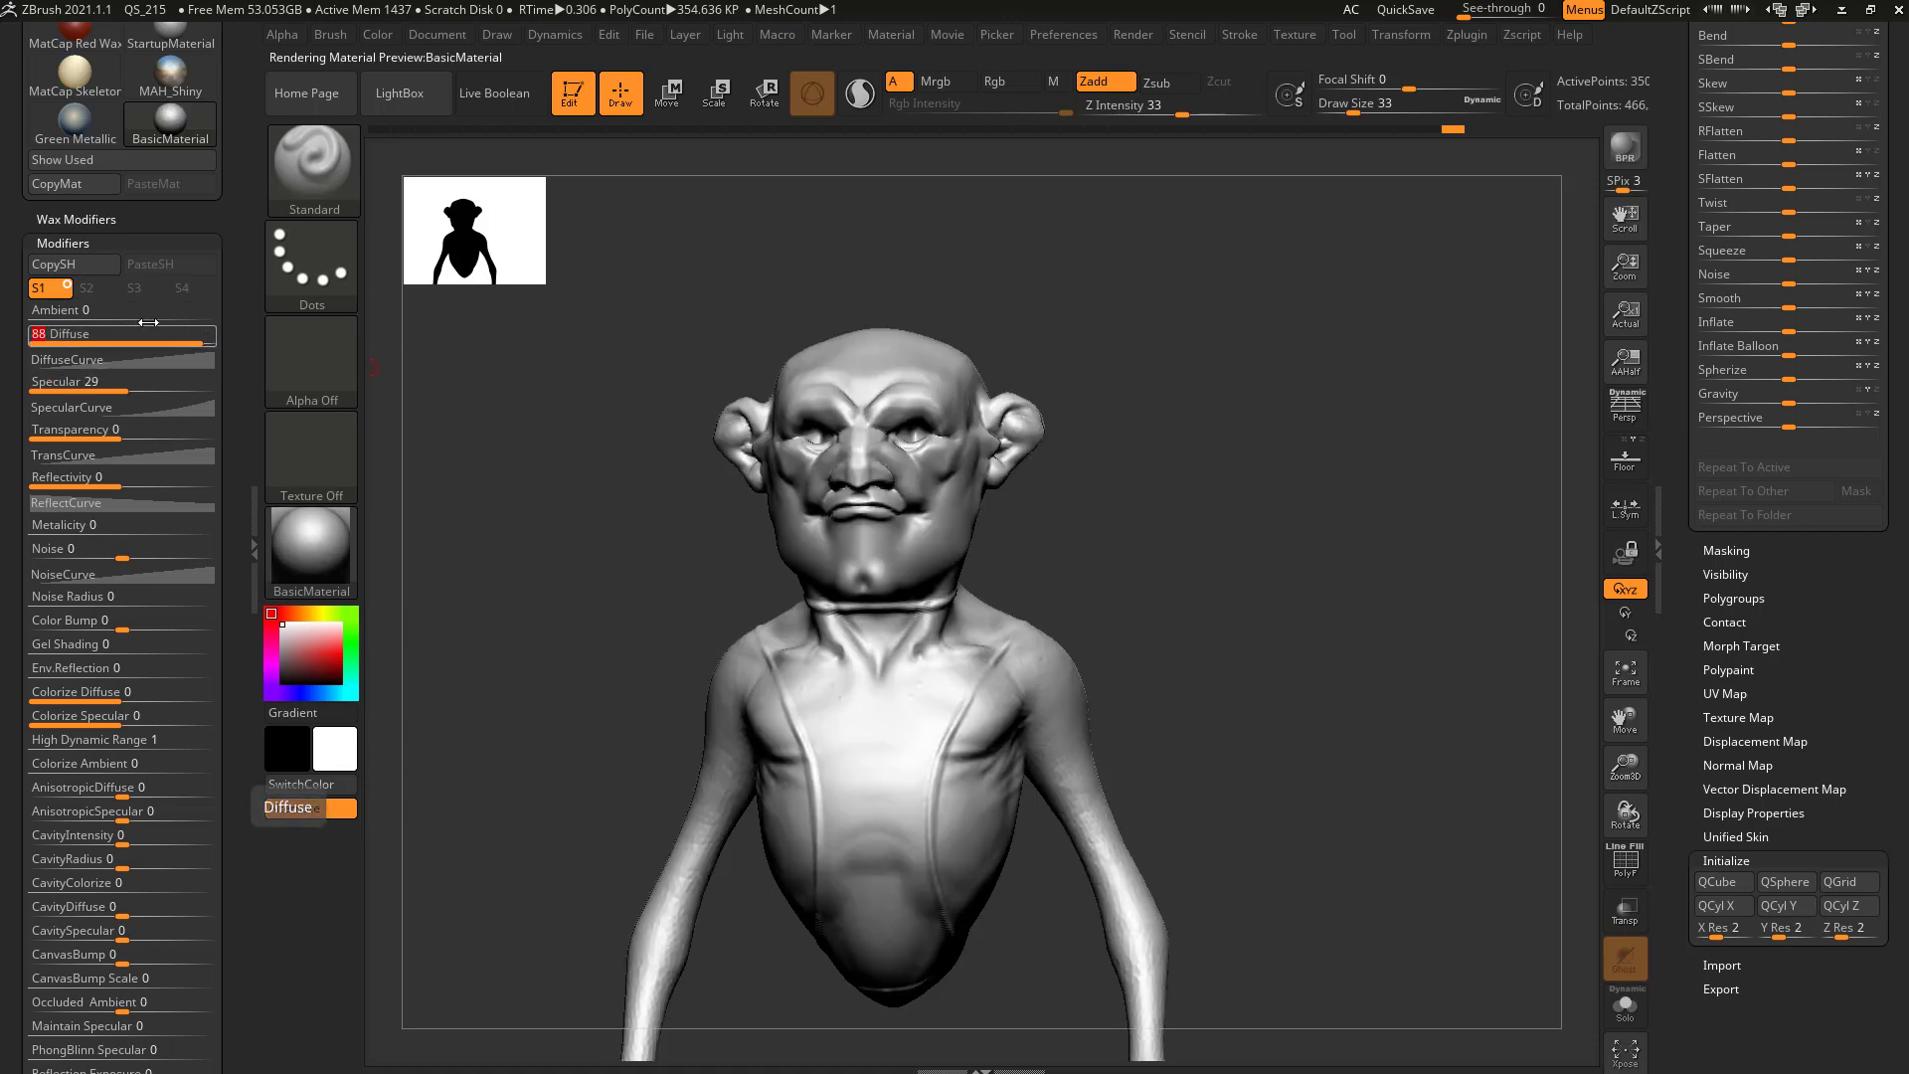
drag(47, 310, 94, 310)
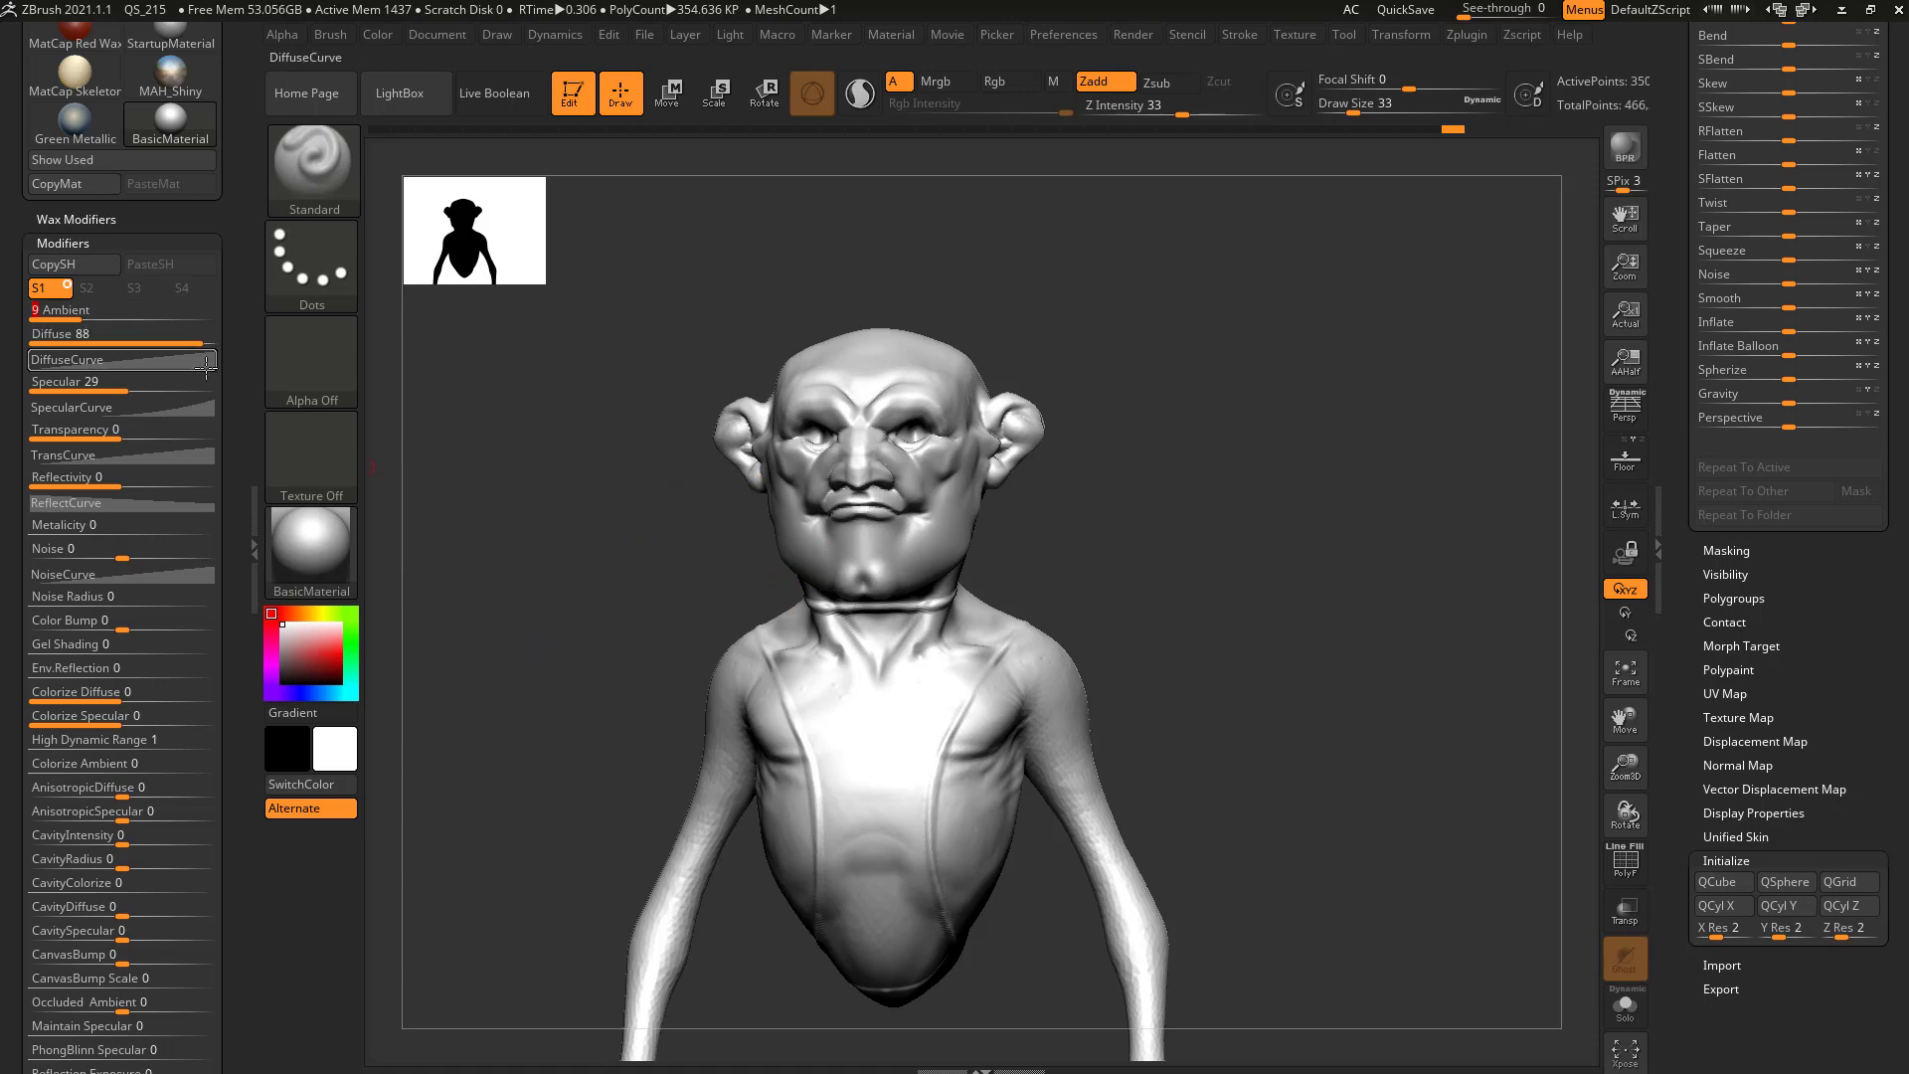
- Try a Strength of 2 on the DiffuseCurve and restore its Offset and Strength to 0
click(125, 360)
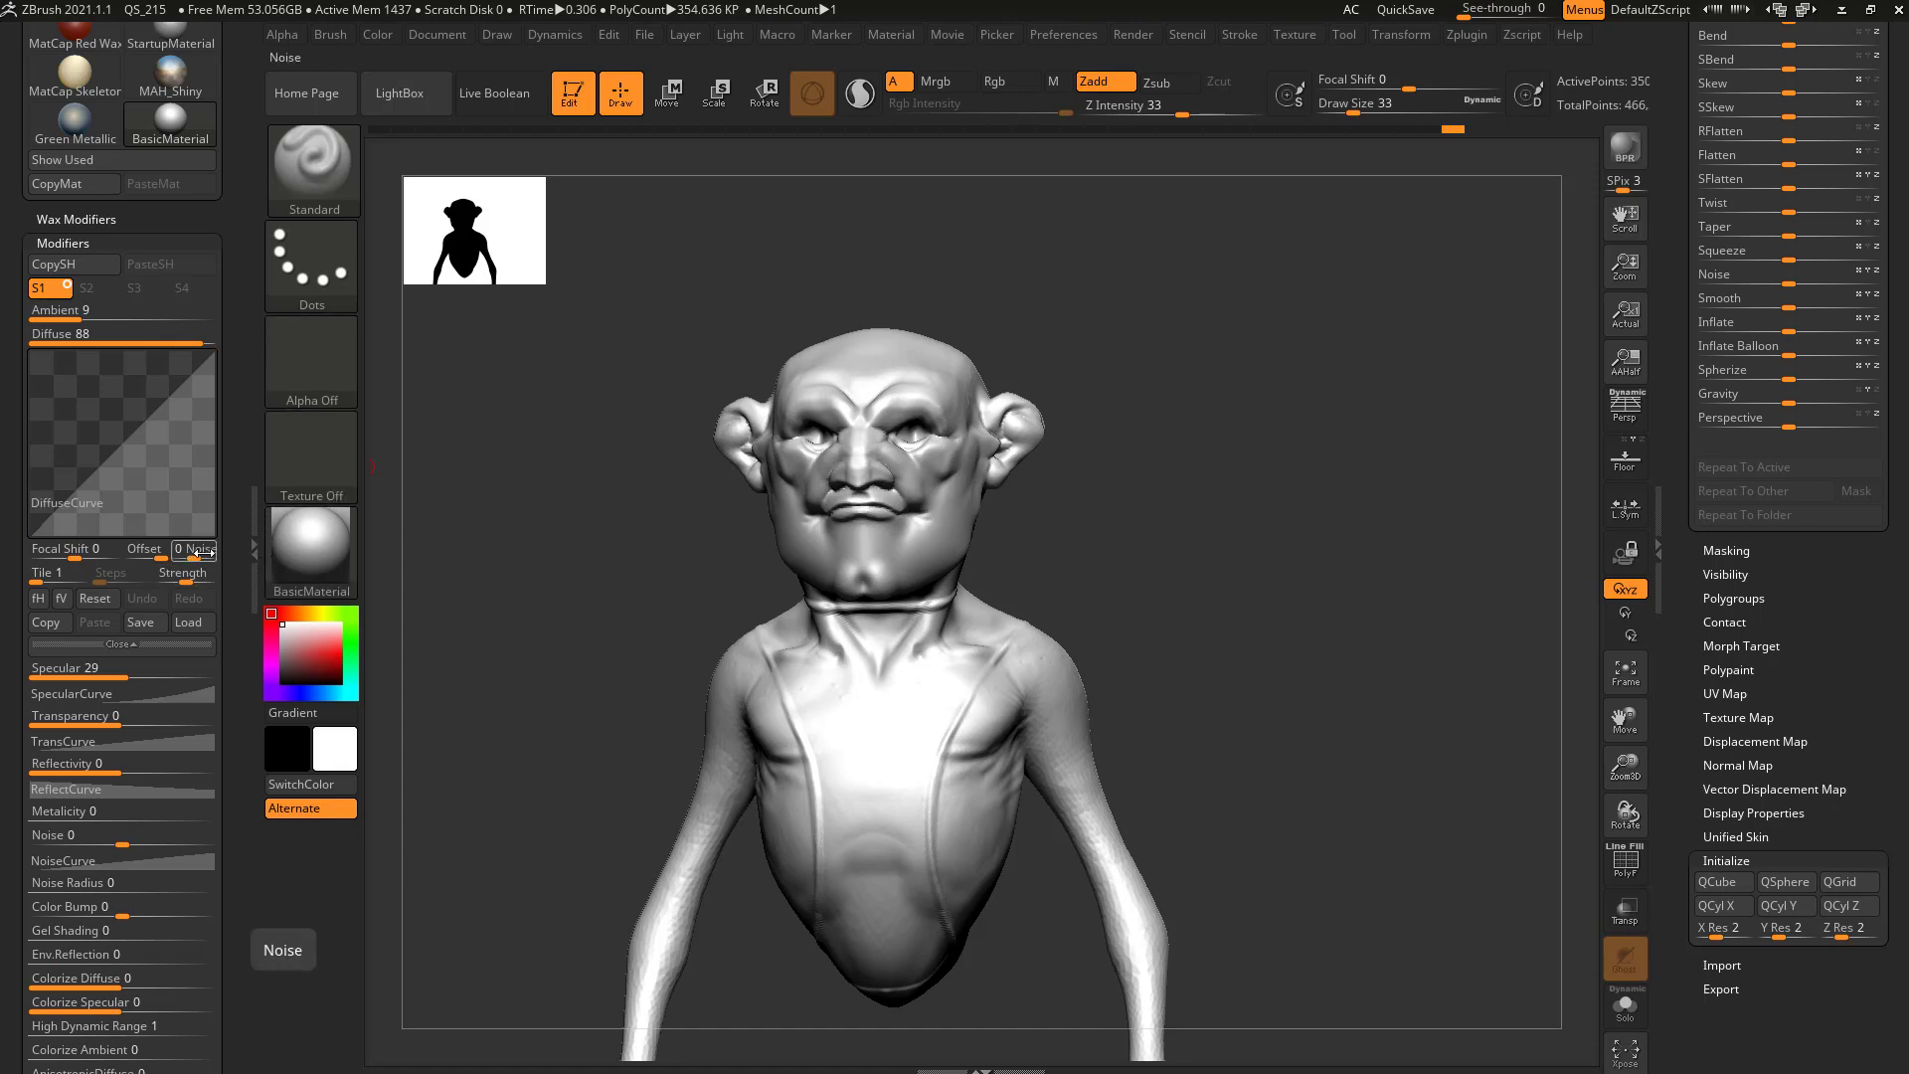
drag(186, 573, 208, 572)
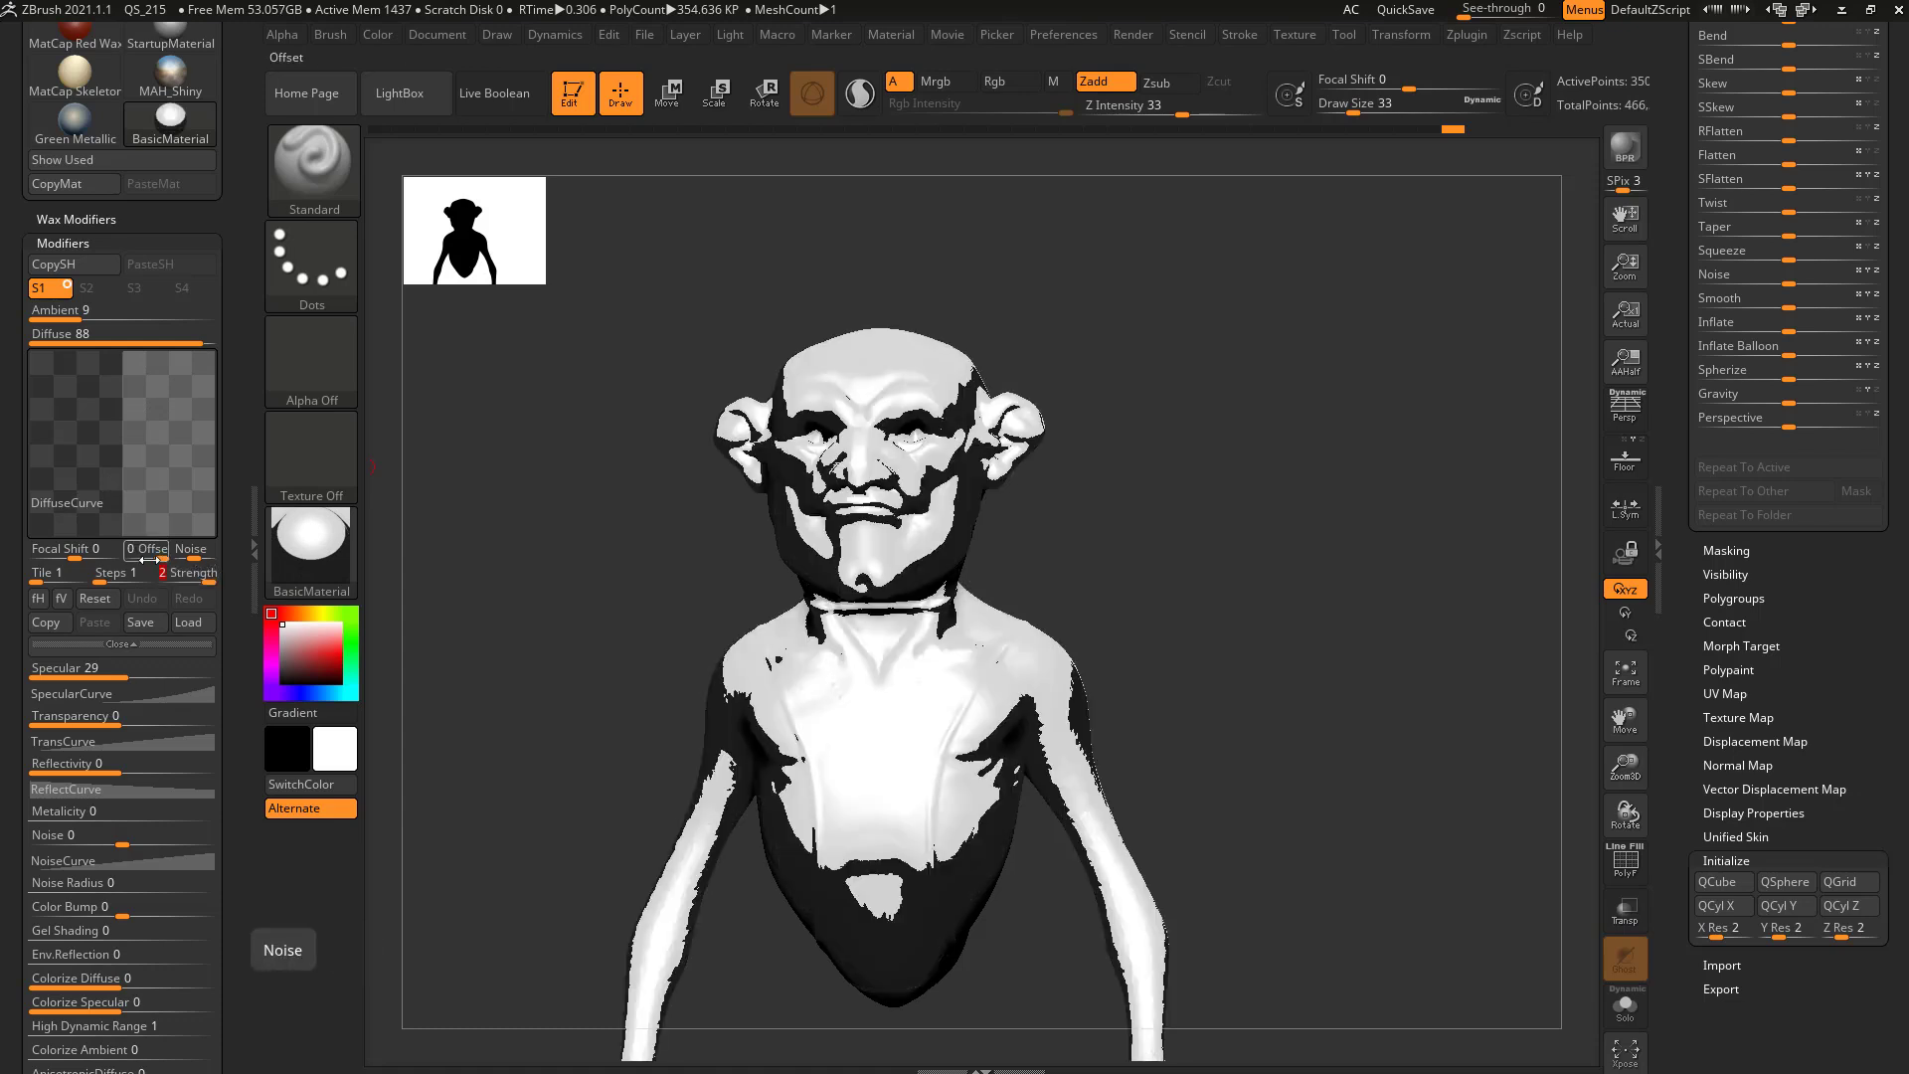
mouse_move(150, 555)
mouse_down()
mouse_move(44, 557)
mouse_move(81, 553)
mouse_up()
text(0)
key(Return)
click(205, 572)
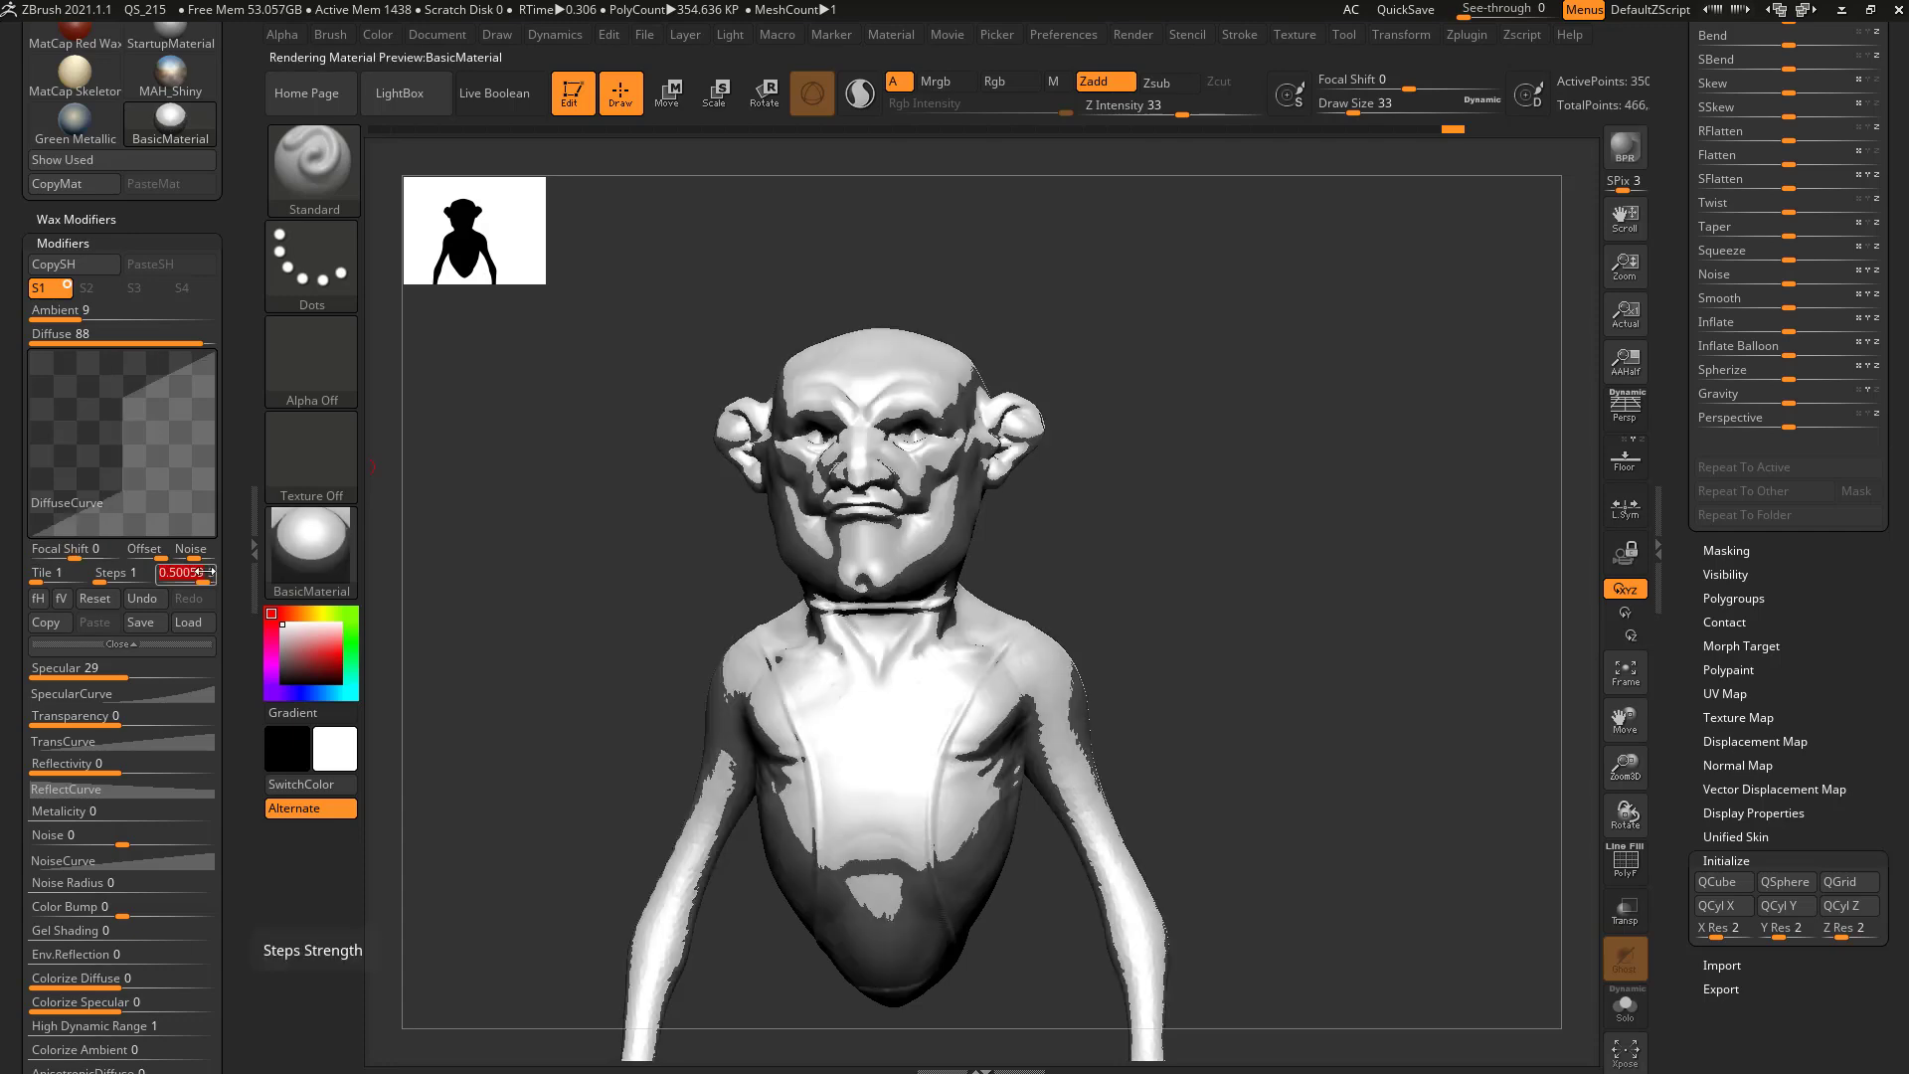
text(0)
key(Return)
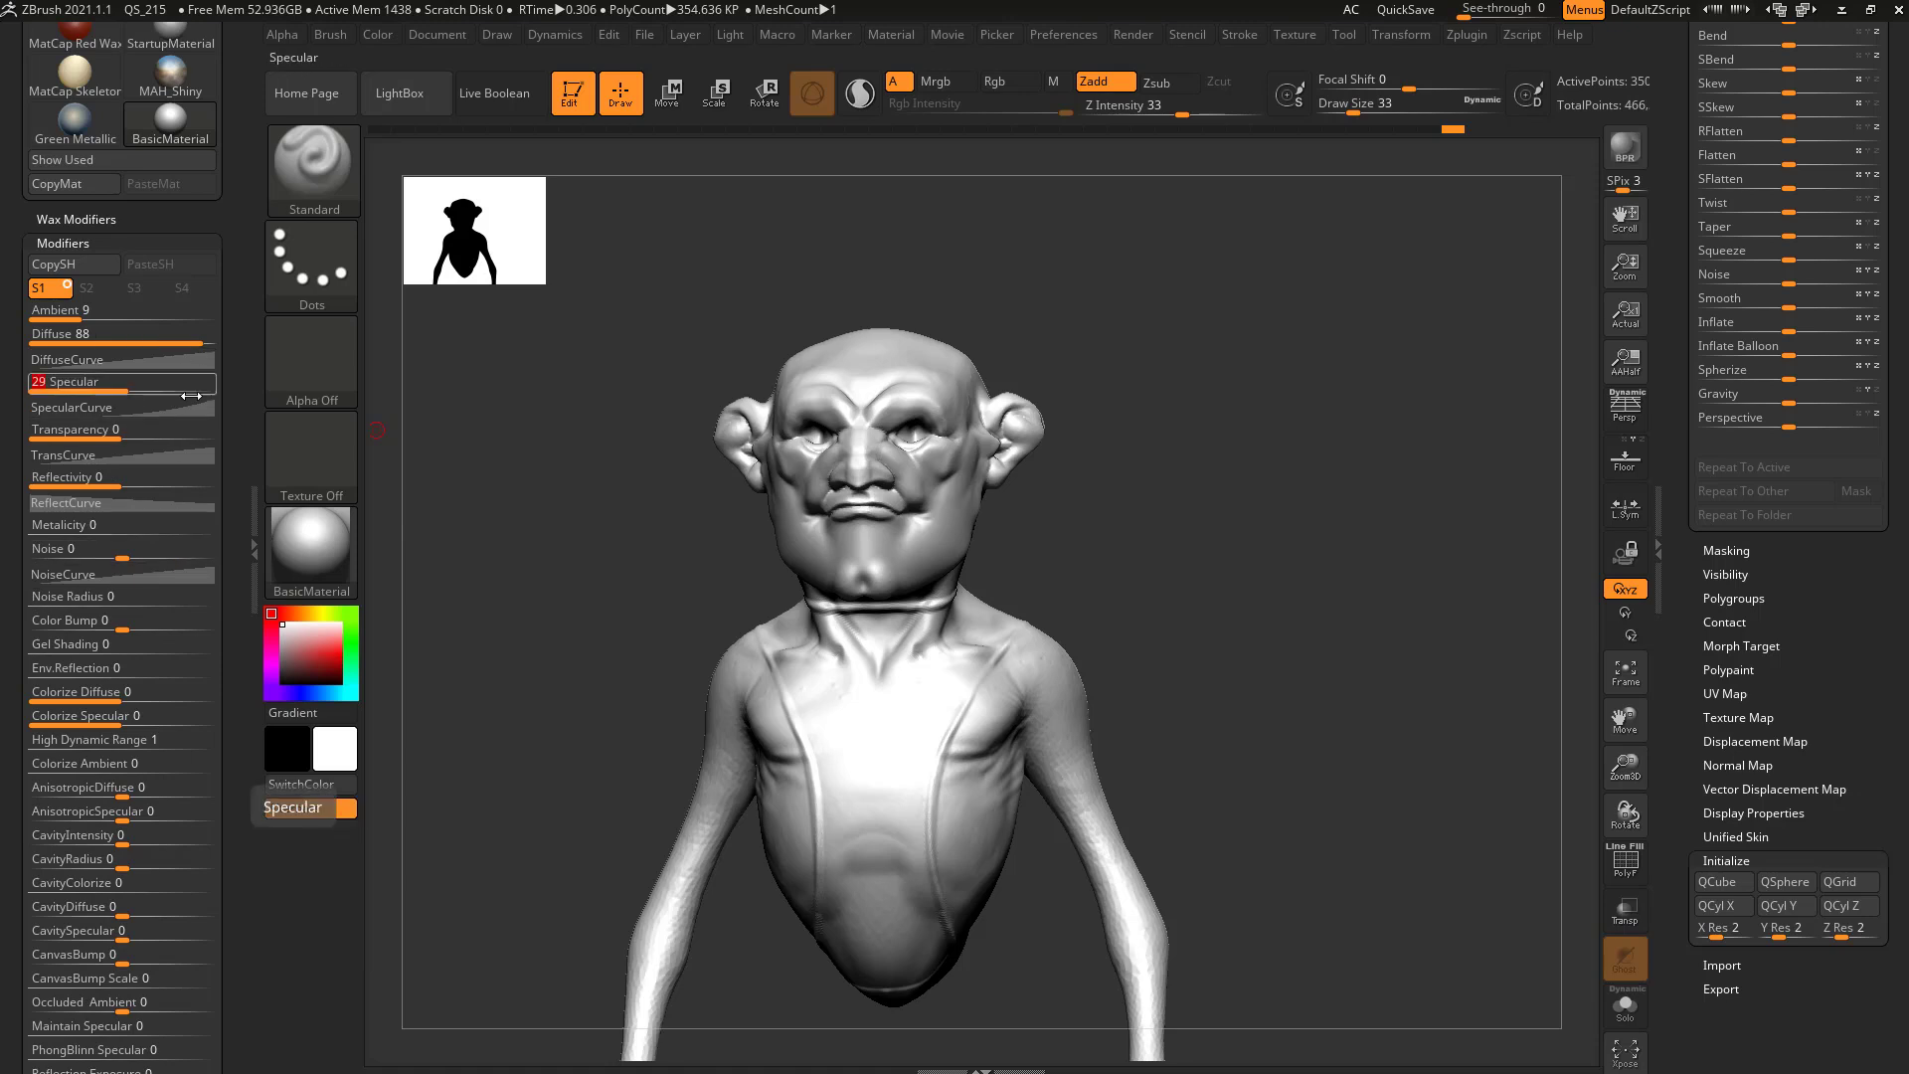
- Compare several Specular amounts on the figure, including 0, and return Specular to 29
click(157, 388)
mouse_move(173, 387)
mouse_down()
mouse_move(191, 388)
mouse_move(56, 381)
mouse_up()
click(64, 384)
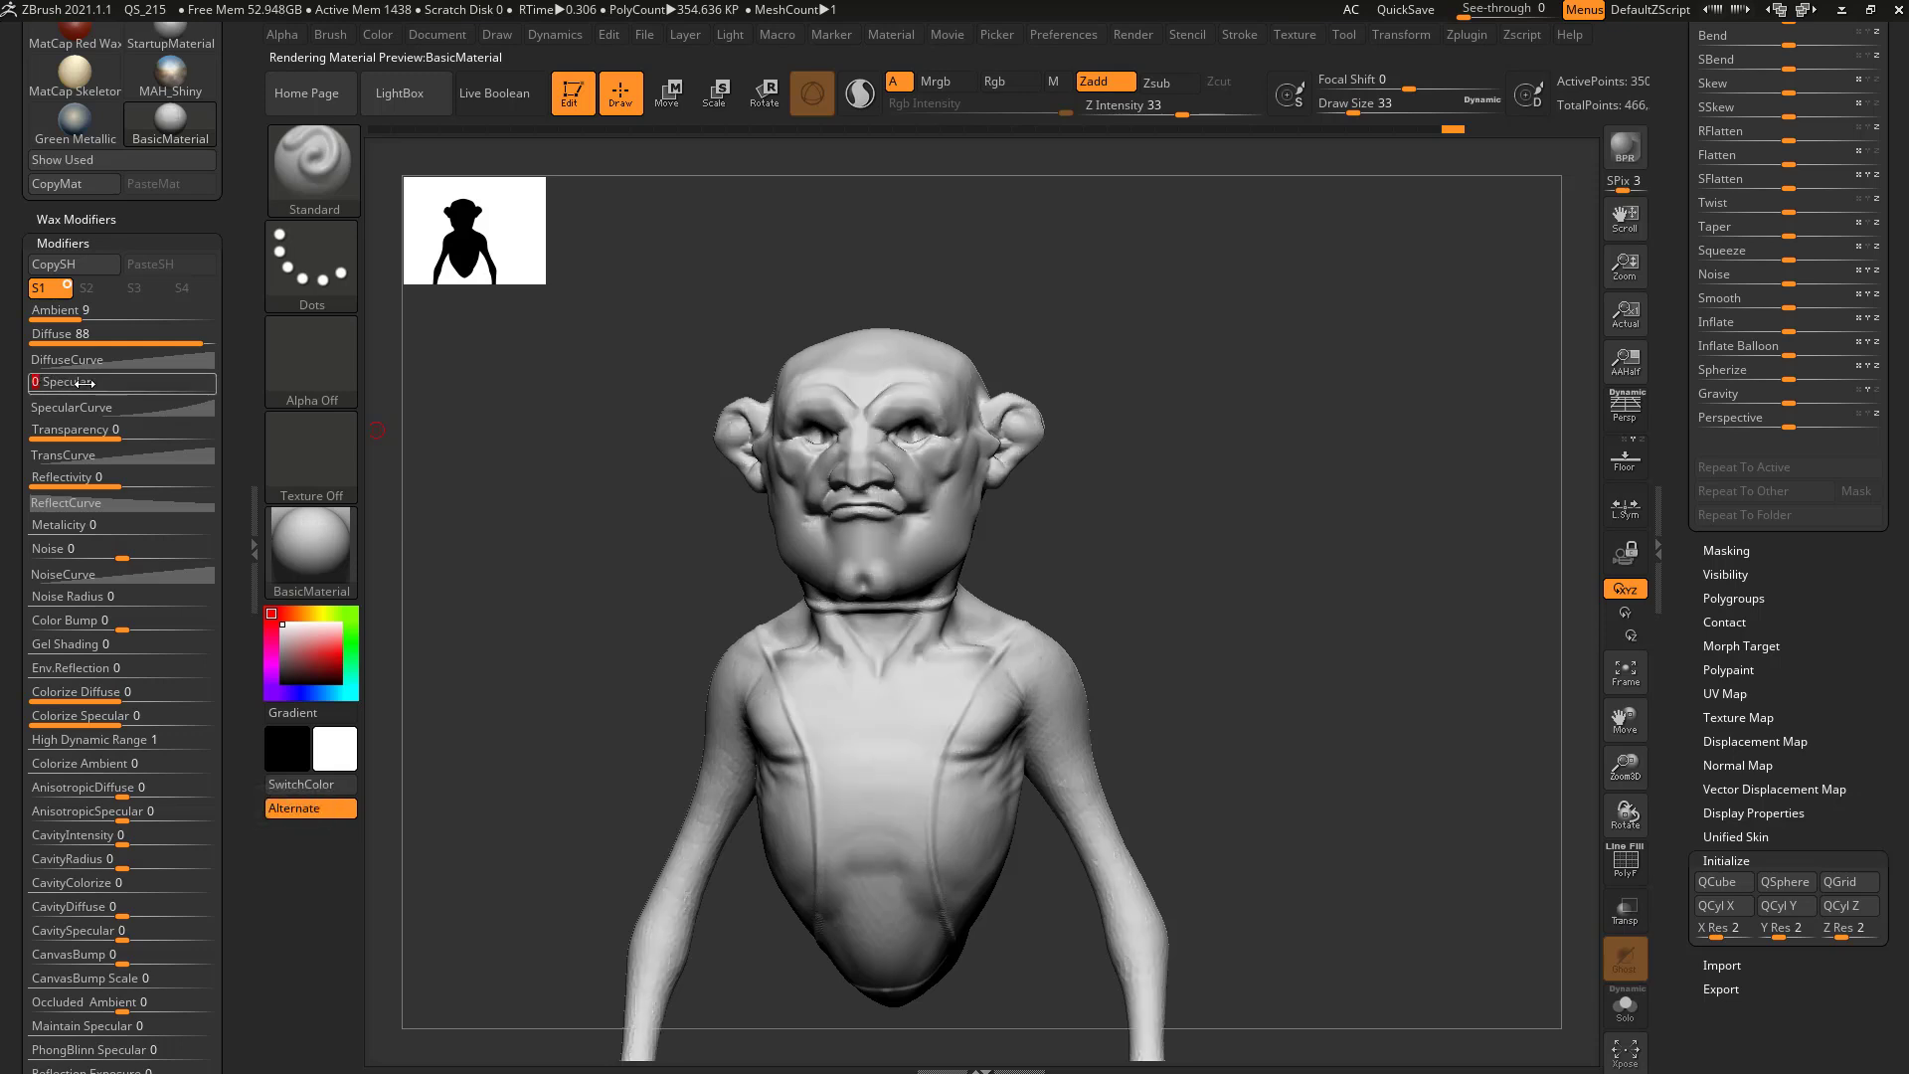
click(147, 386)
click(117, 385)
click(128, 387)
- Reshape the SpecularCurve with a midpoint, comparing tight and broad highlights and finishing on a moderate falloff
click(133, 407)
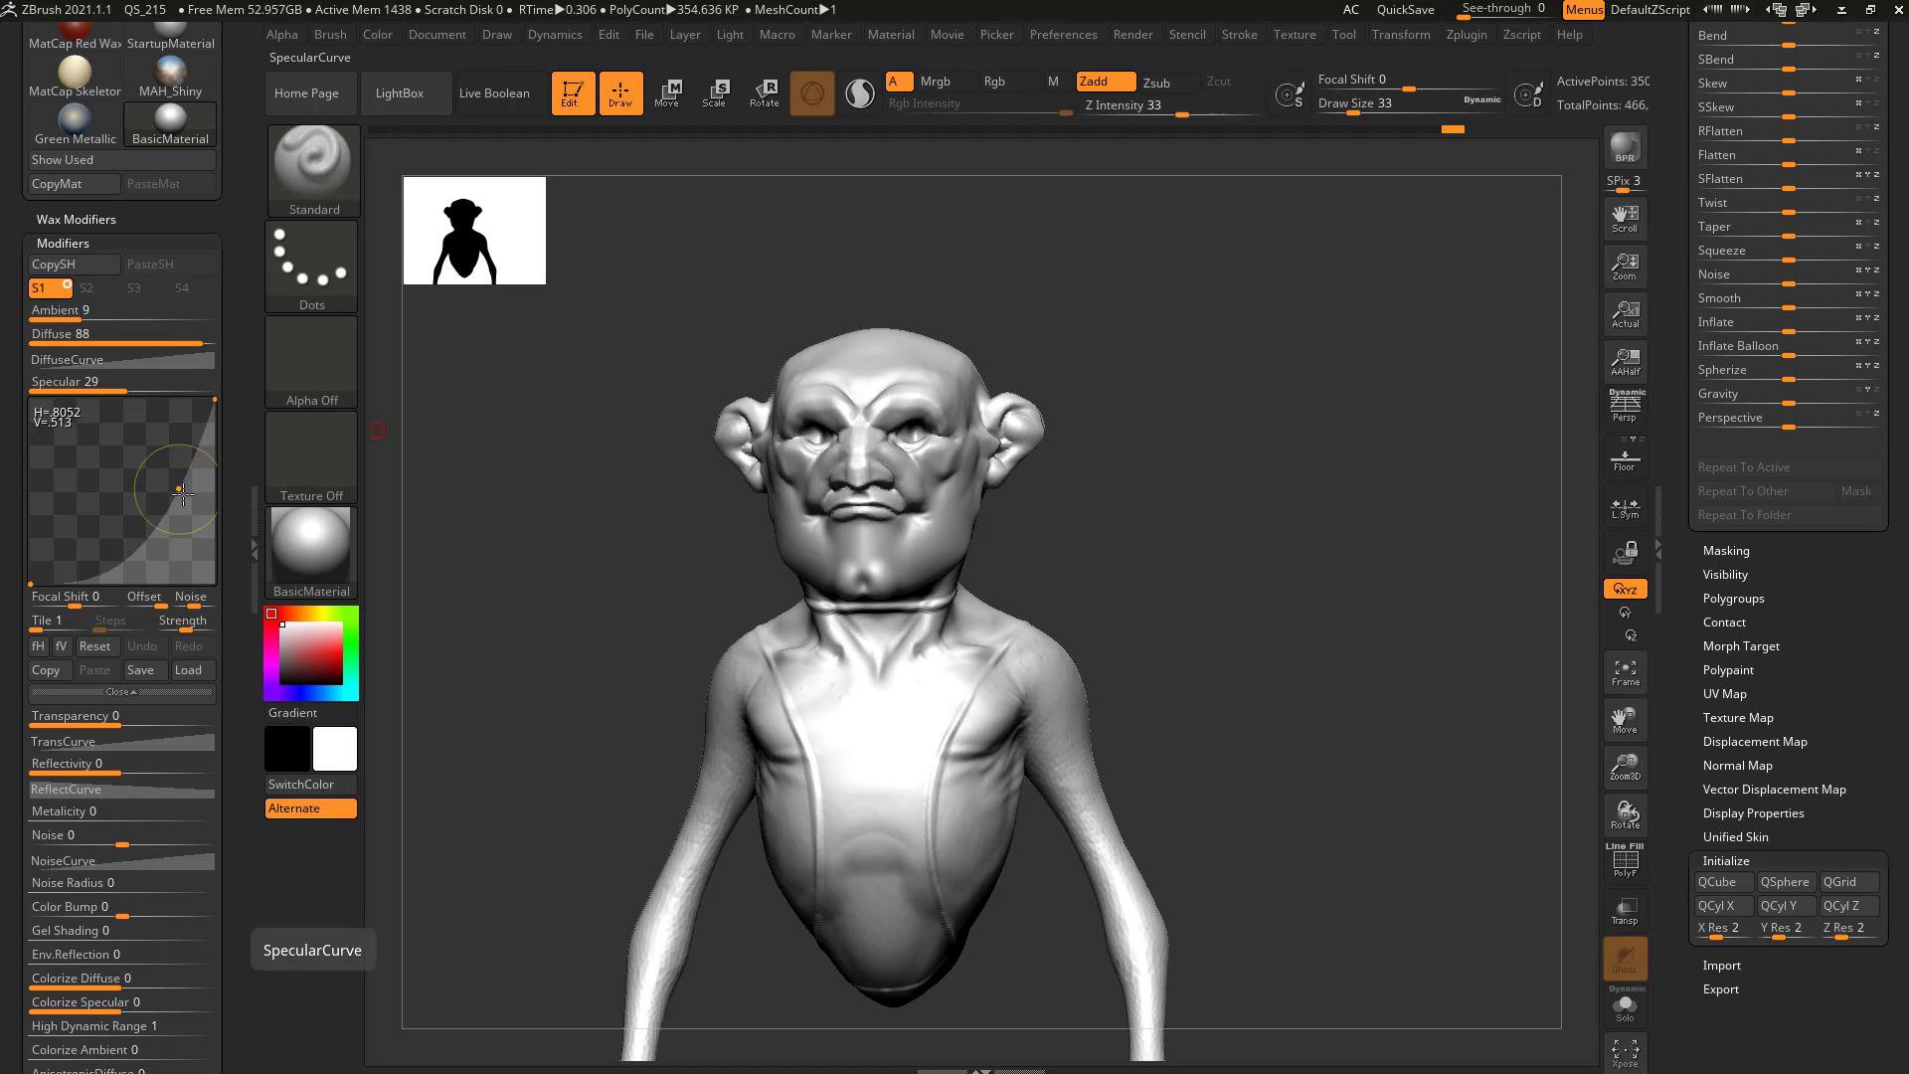
drag(180, 492, 204, 540)
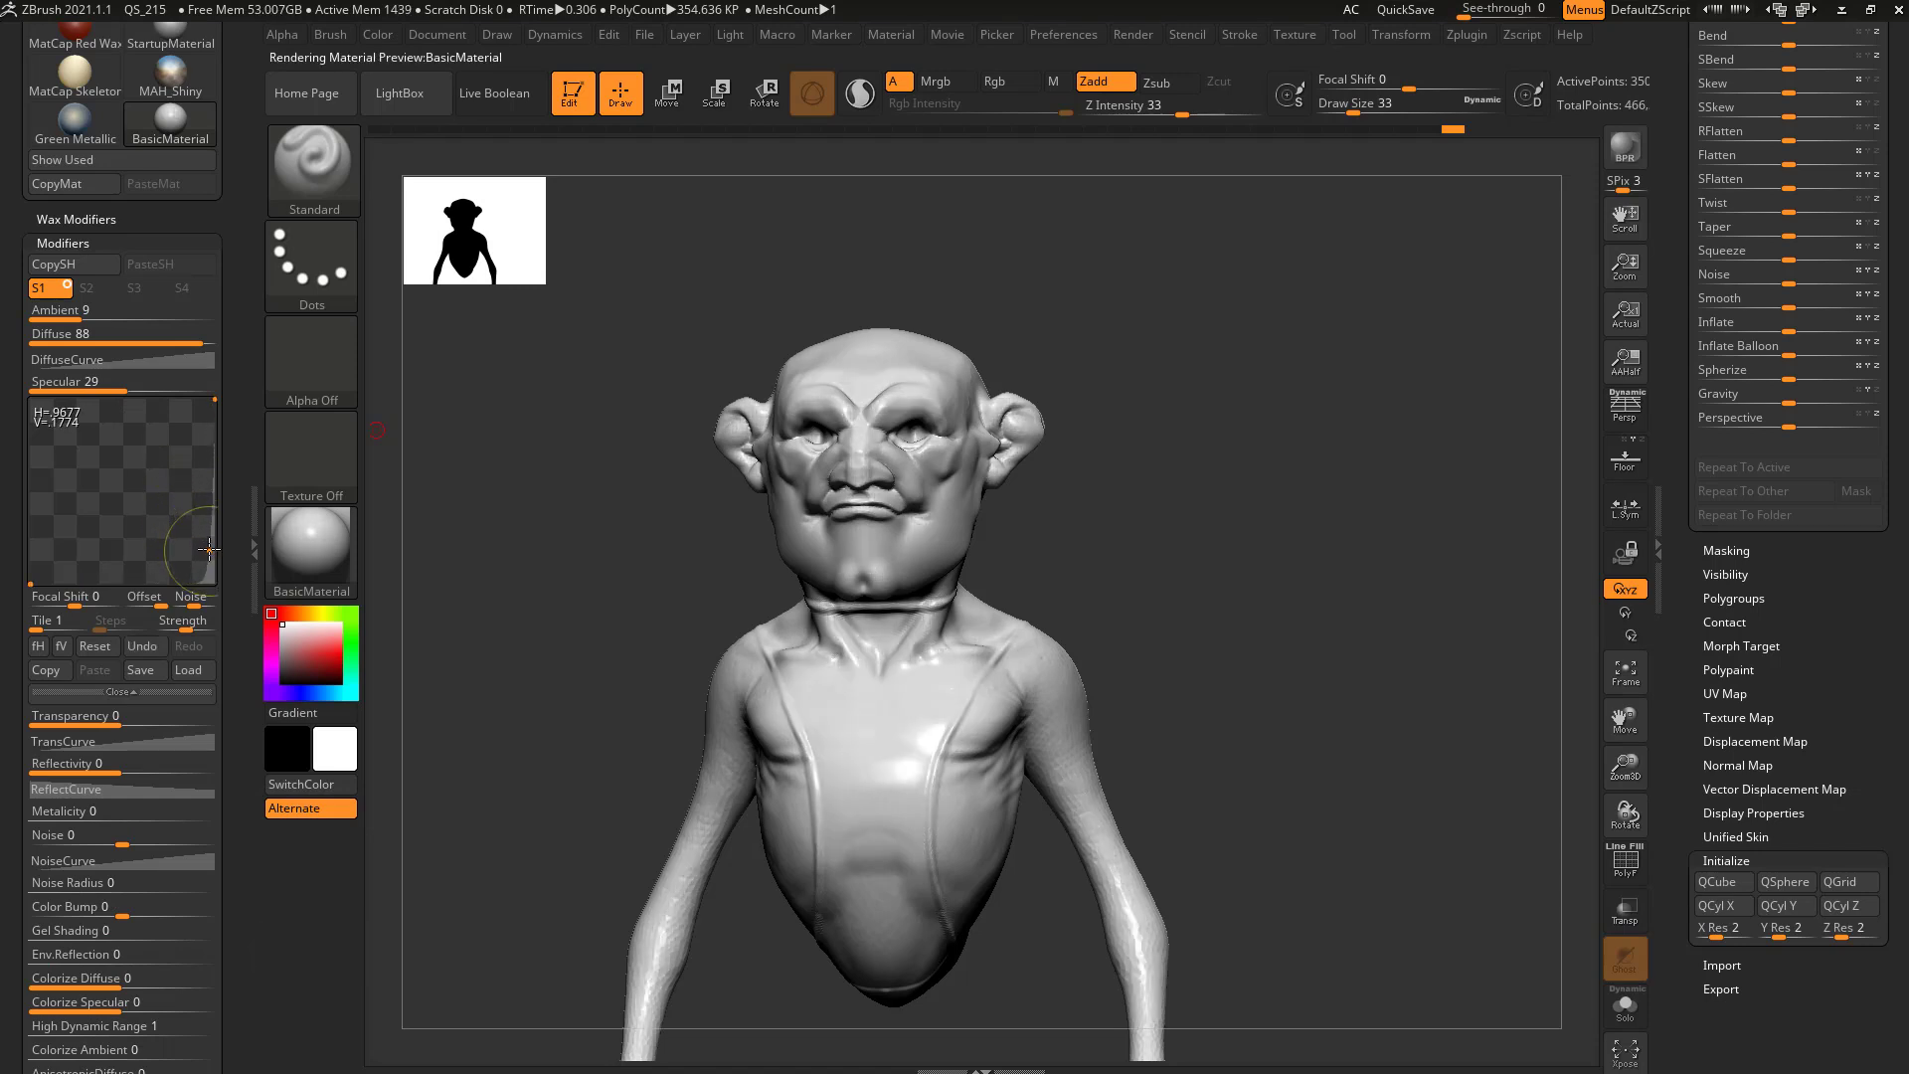
drag(511, 480, 595, 529)
drag(210, 551, 95, 453)
mouse_move(566, 519)
mouse_down()
mouse_move(524, 533)
mouse_move(571, 522)
mouse_up()
mouse_move(96, 463)
mouse_down()
mouse_move(174, 545)
mouse_move(159, 527)
mouse_up()
- Assign the cloudy sky Texture 04 to BasicMaterial's texture slot
scroll(228, 566, down, 2)
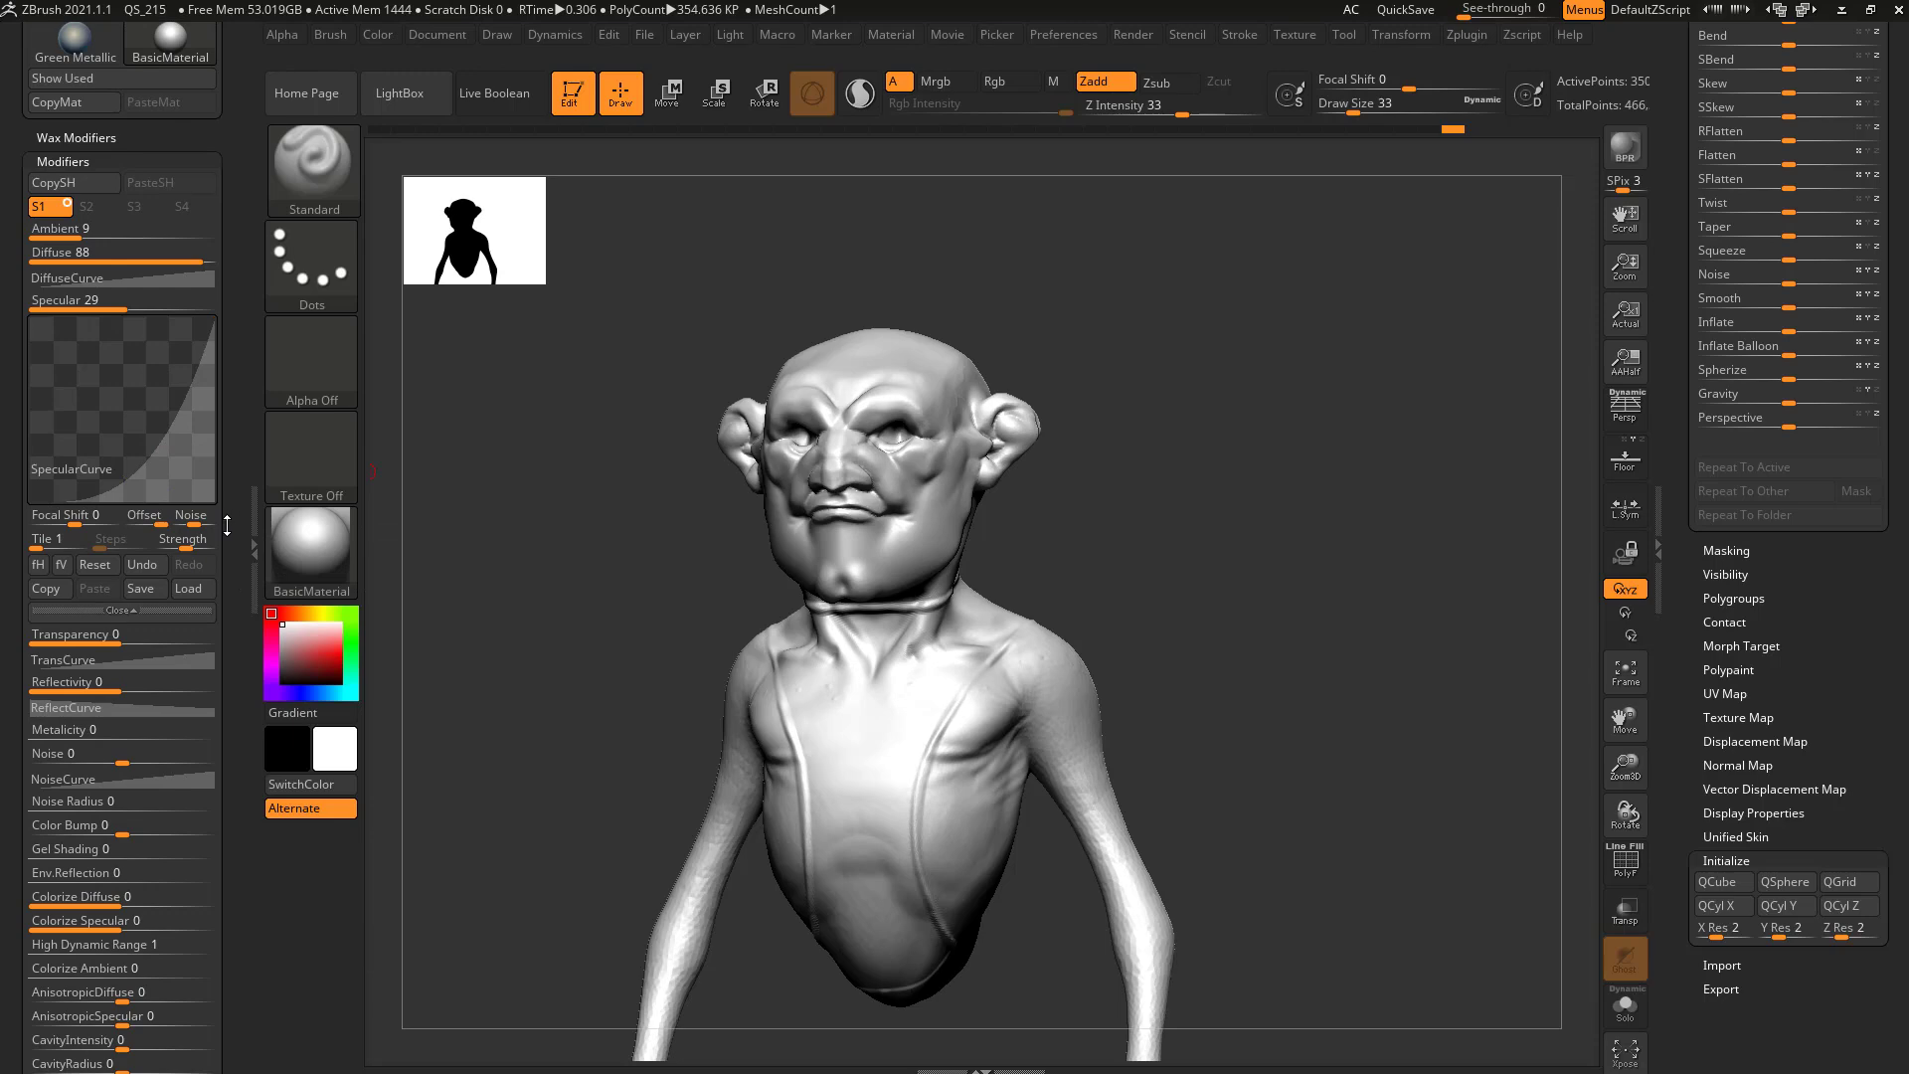
scroll(120, 646, down, 15)
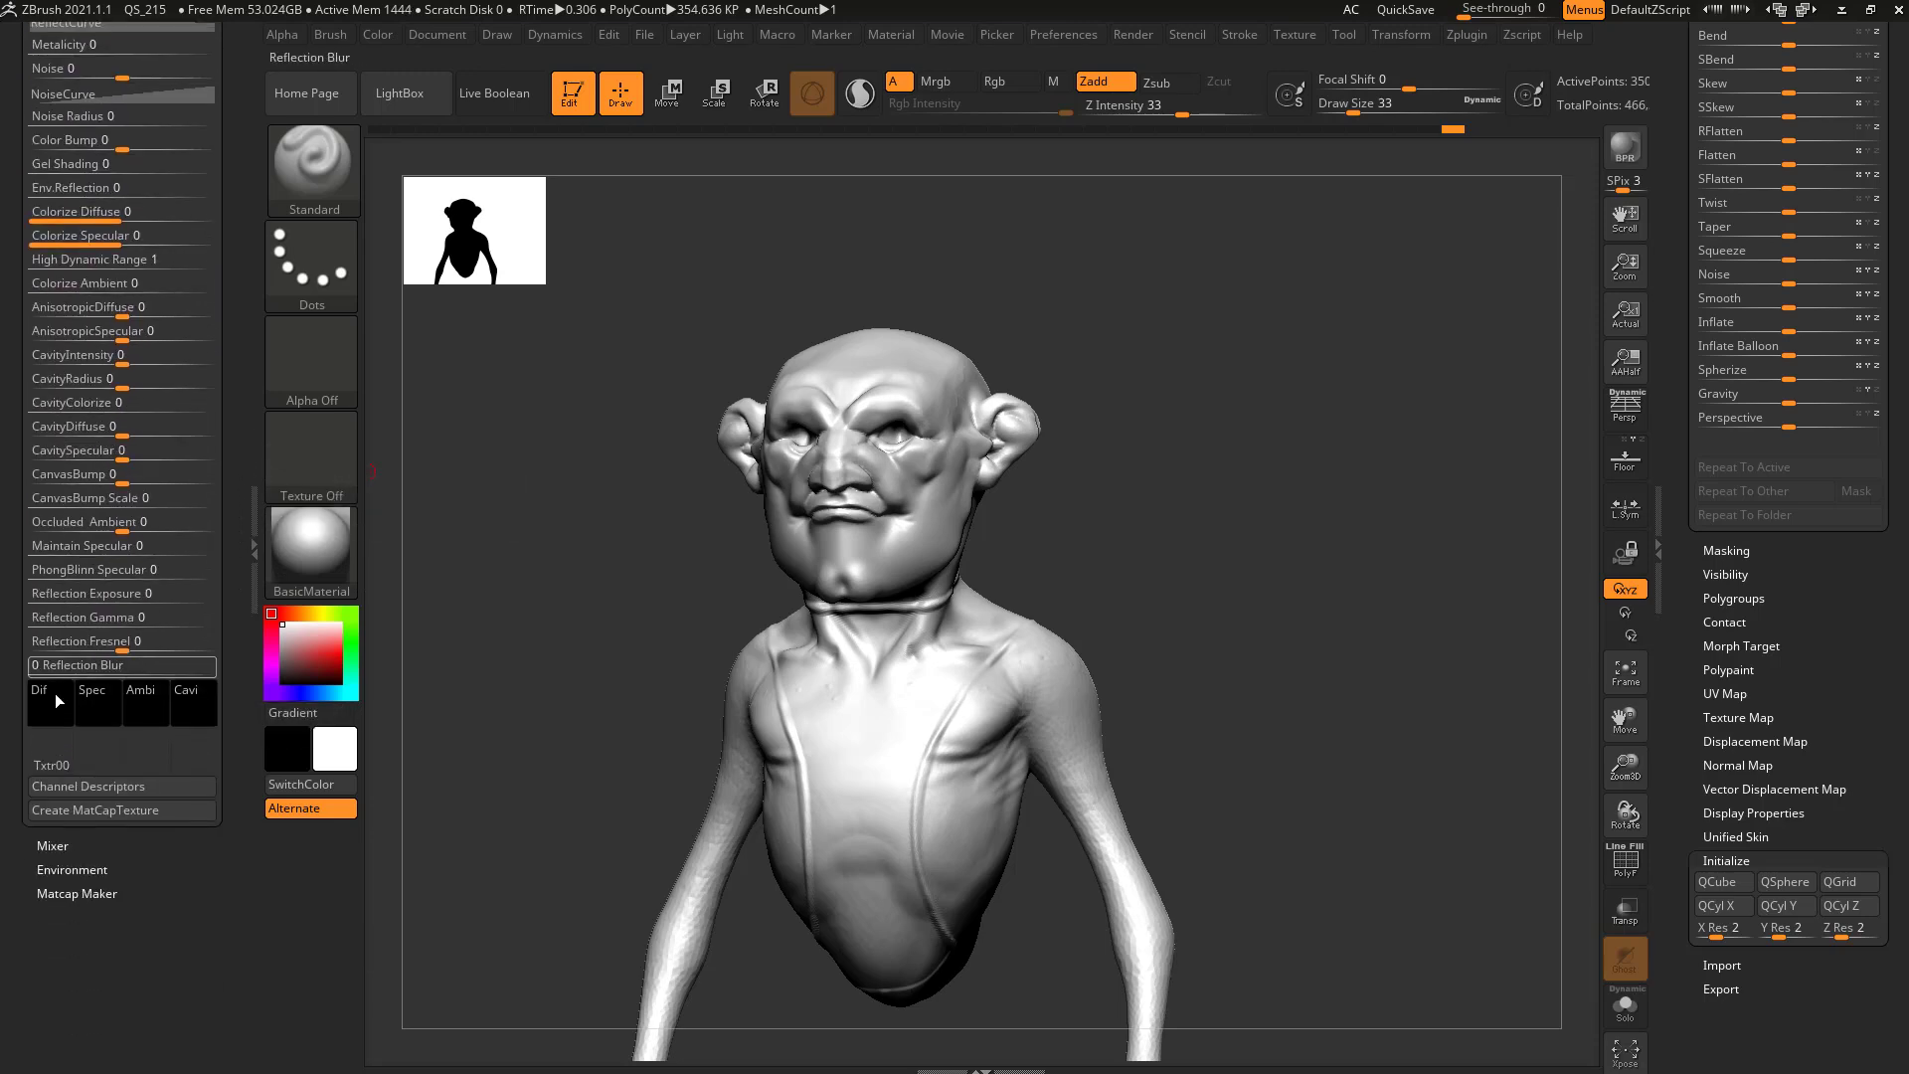
click(56, 754)
click(472, 791)
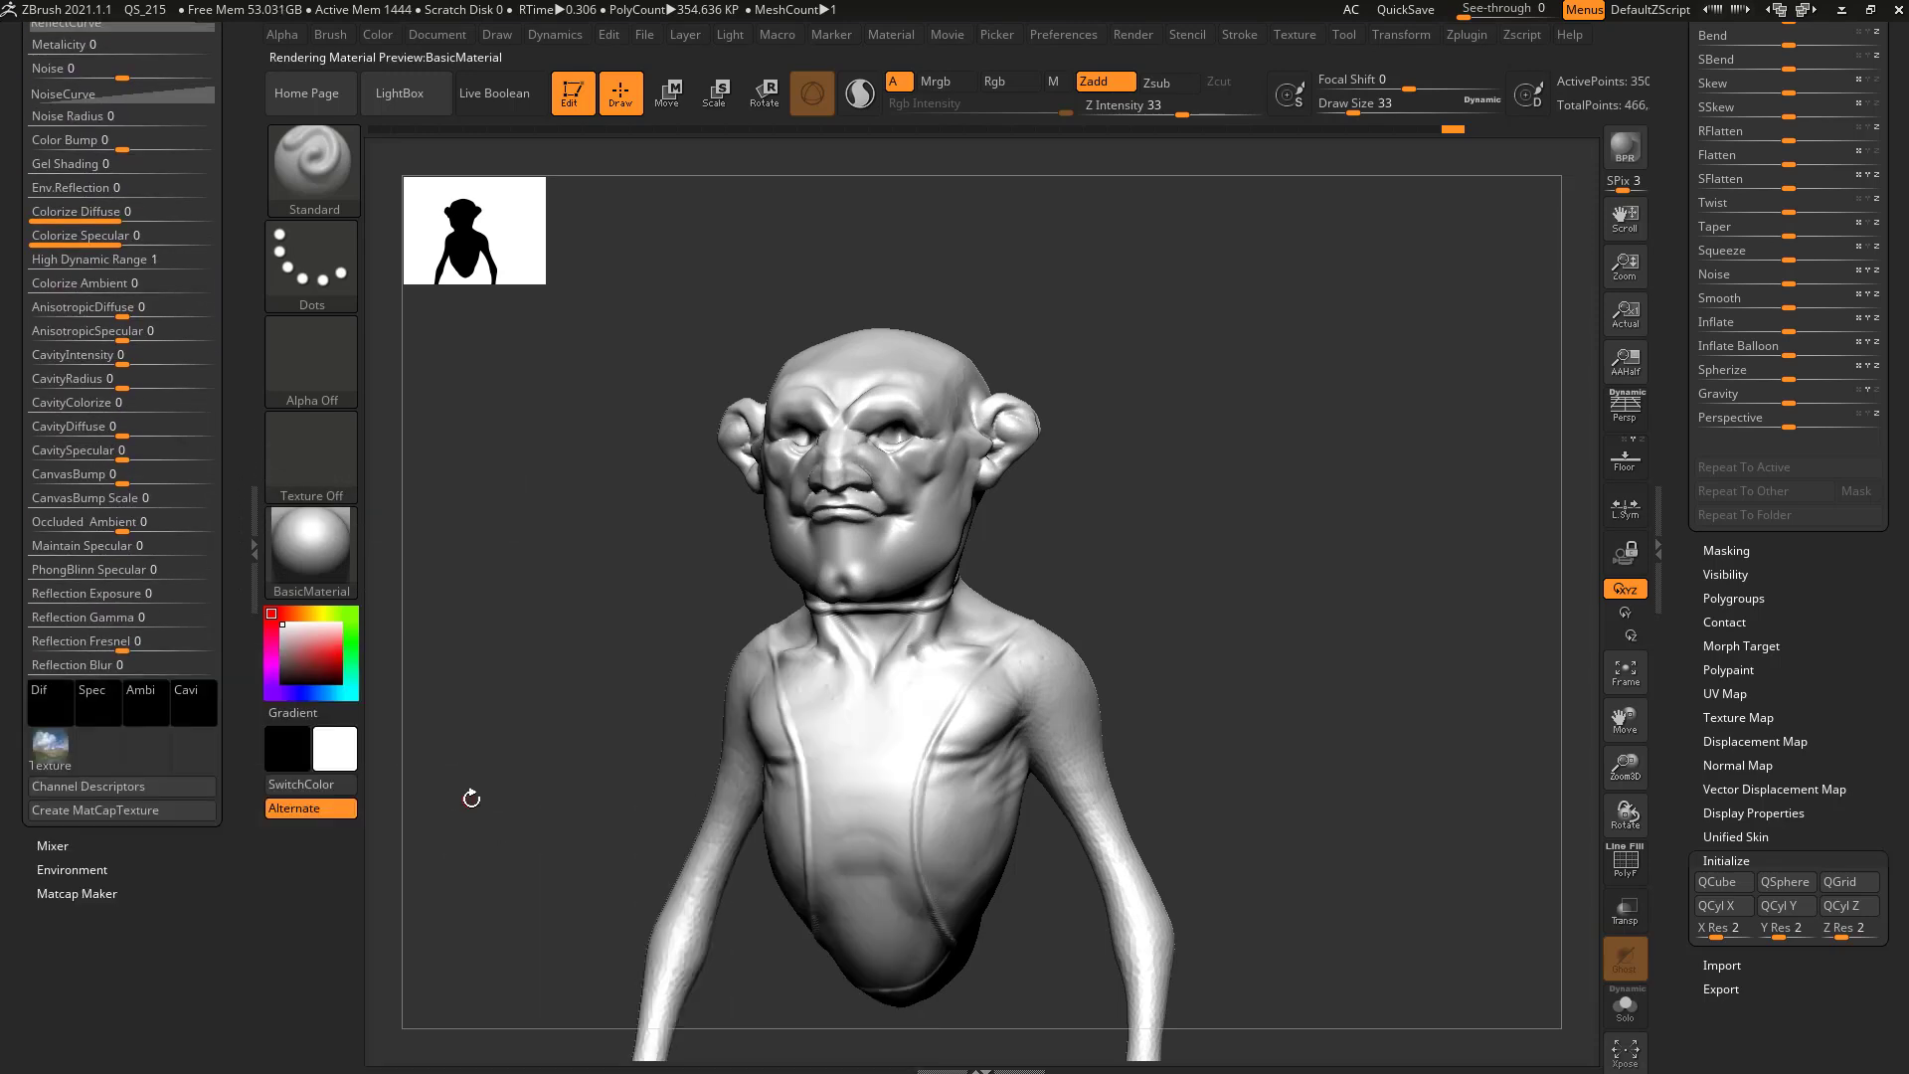
- Try Reflectivity at 100 with the sky texture, check the reflections from another angle, and return it to 0
scroll(121, 549, up, 13)
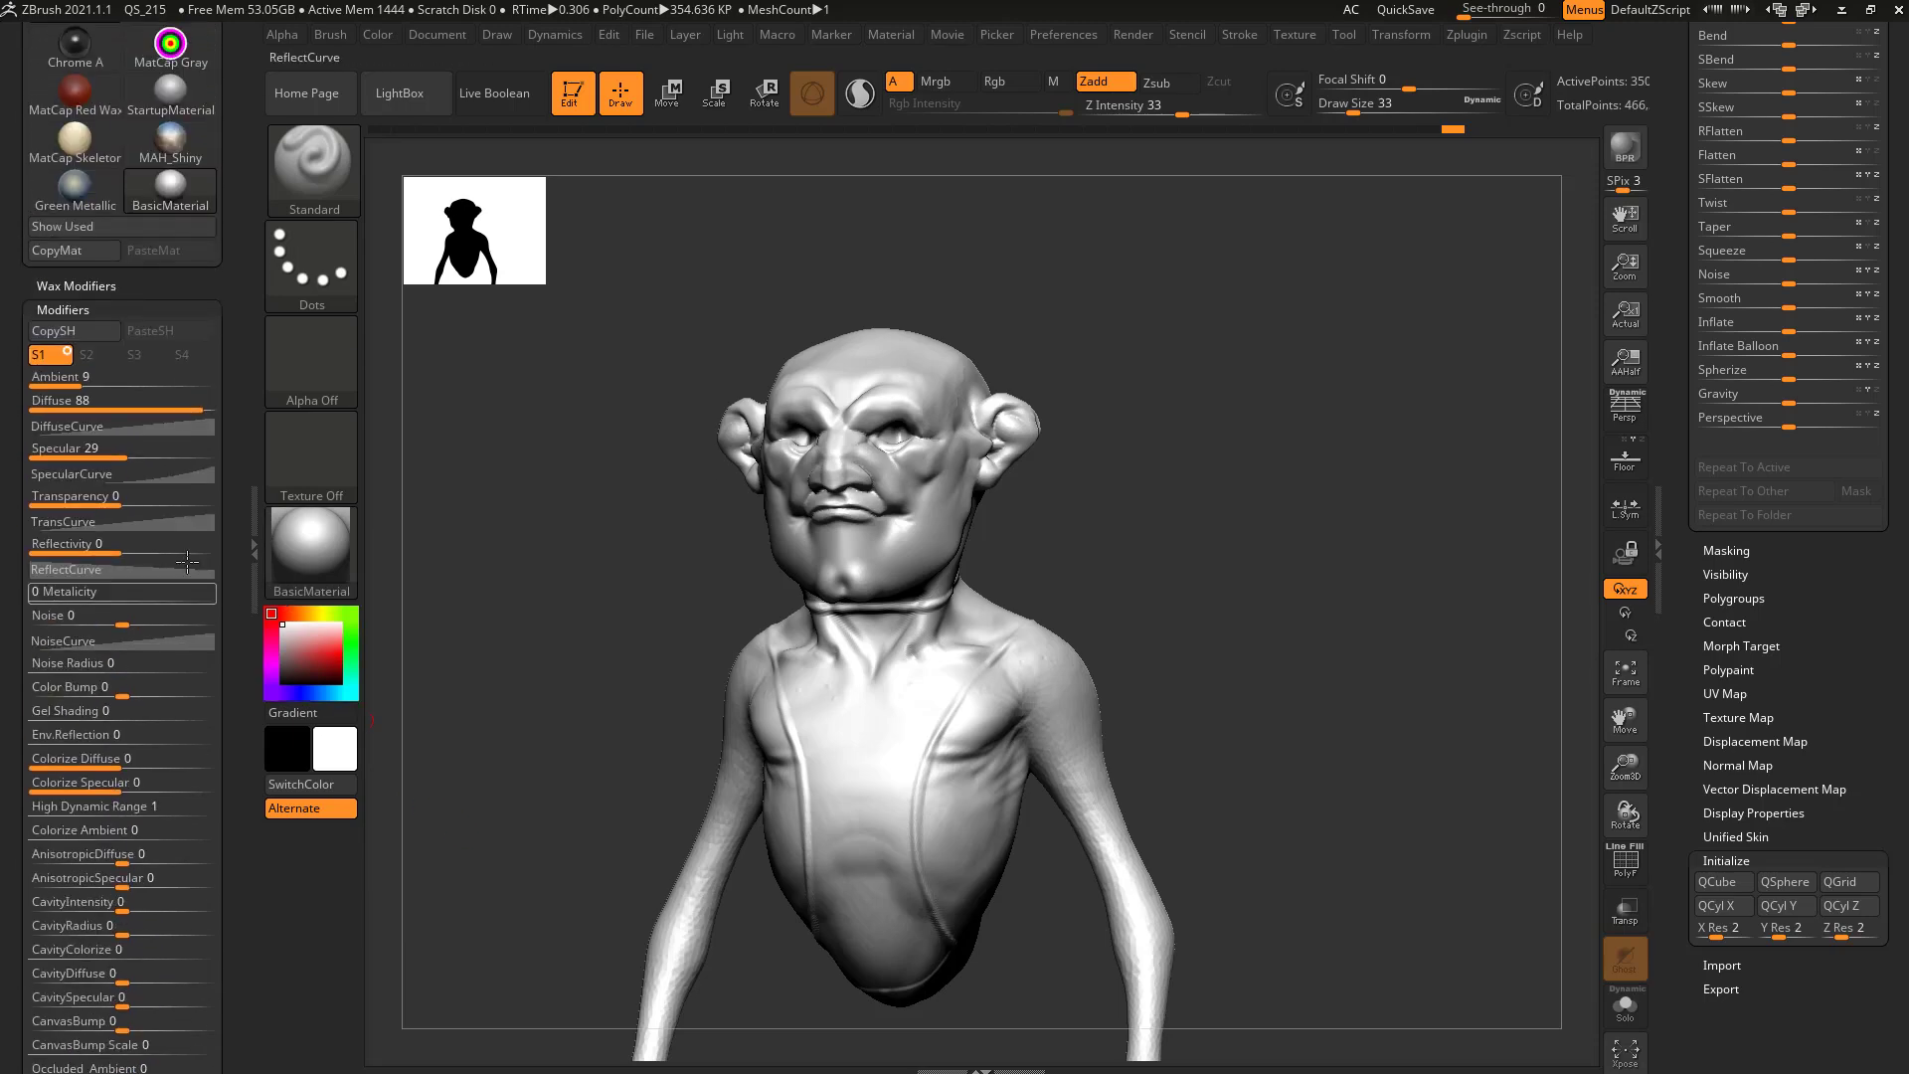
drag(121, 548, 221, 545)
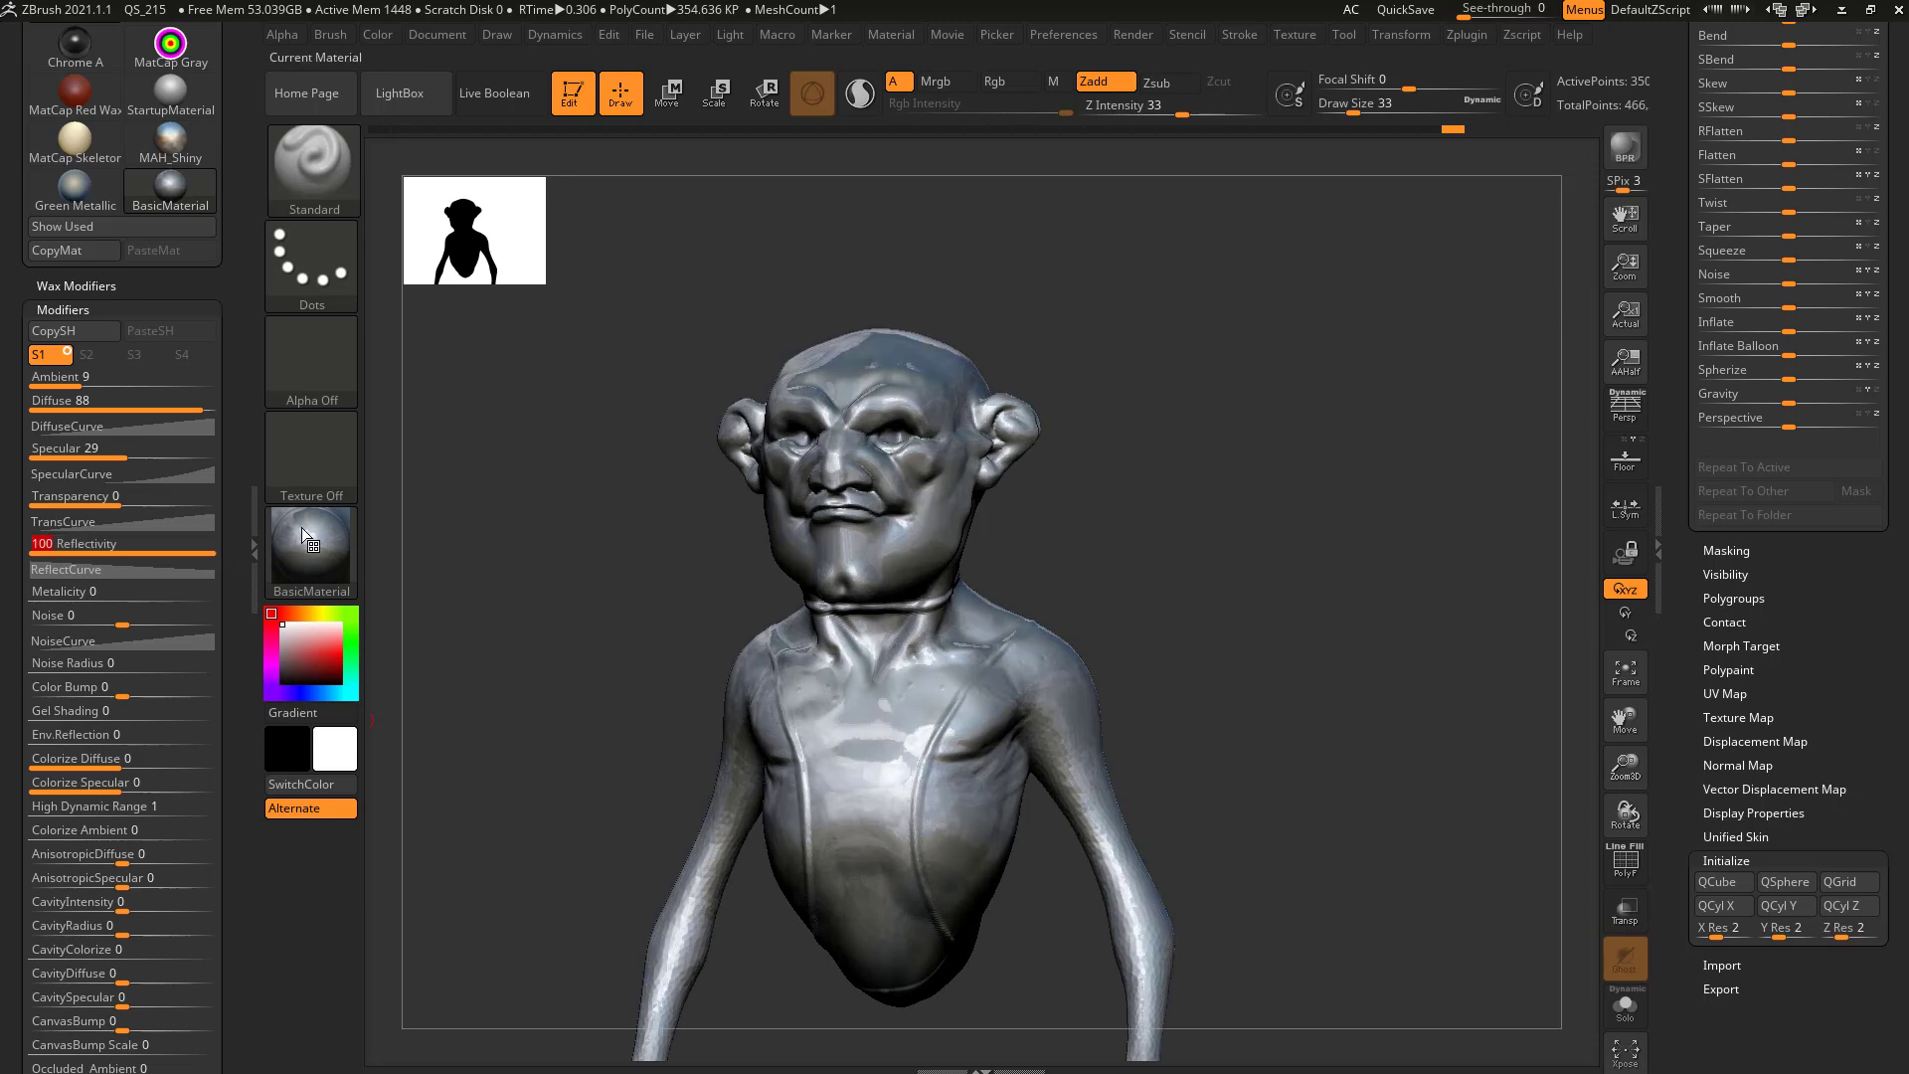
mouse_move(1150, 431)
mouse_down()
mouse_move(1171, 434)
mouse_move(1107, 432)
mouse_move(1160, 416)
mouse_move(1114, 423)
mouse_up()
mouse_move(159, 547)
mouse_down()
mouse_move(45, 547)
mouse_move(131, 546)
mouse_up()
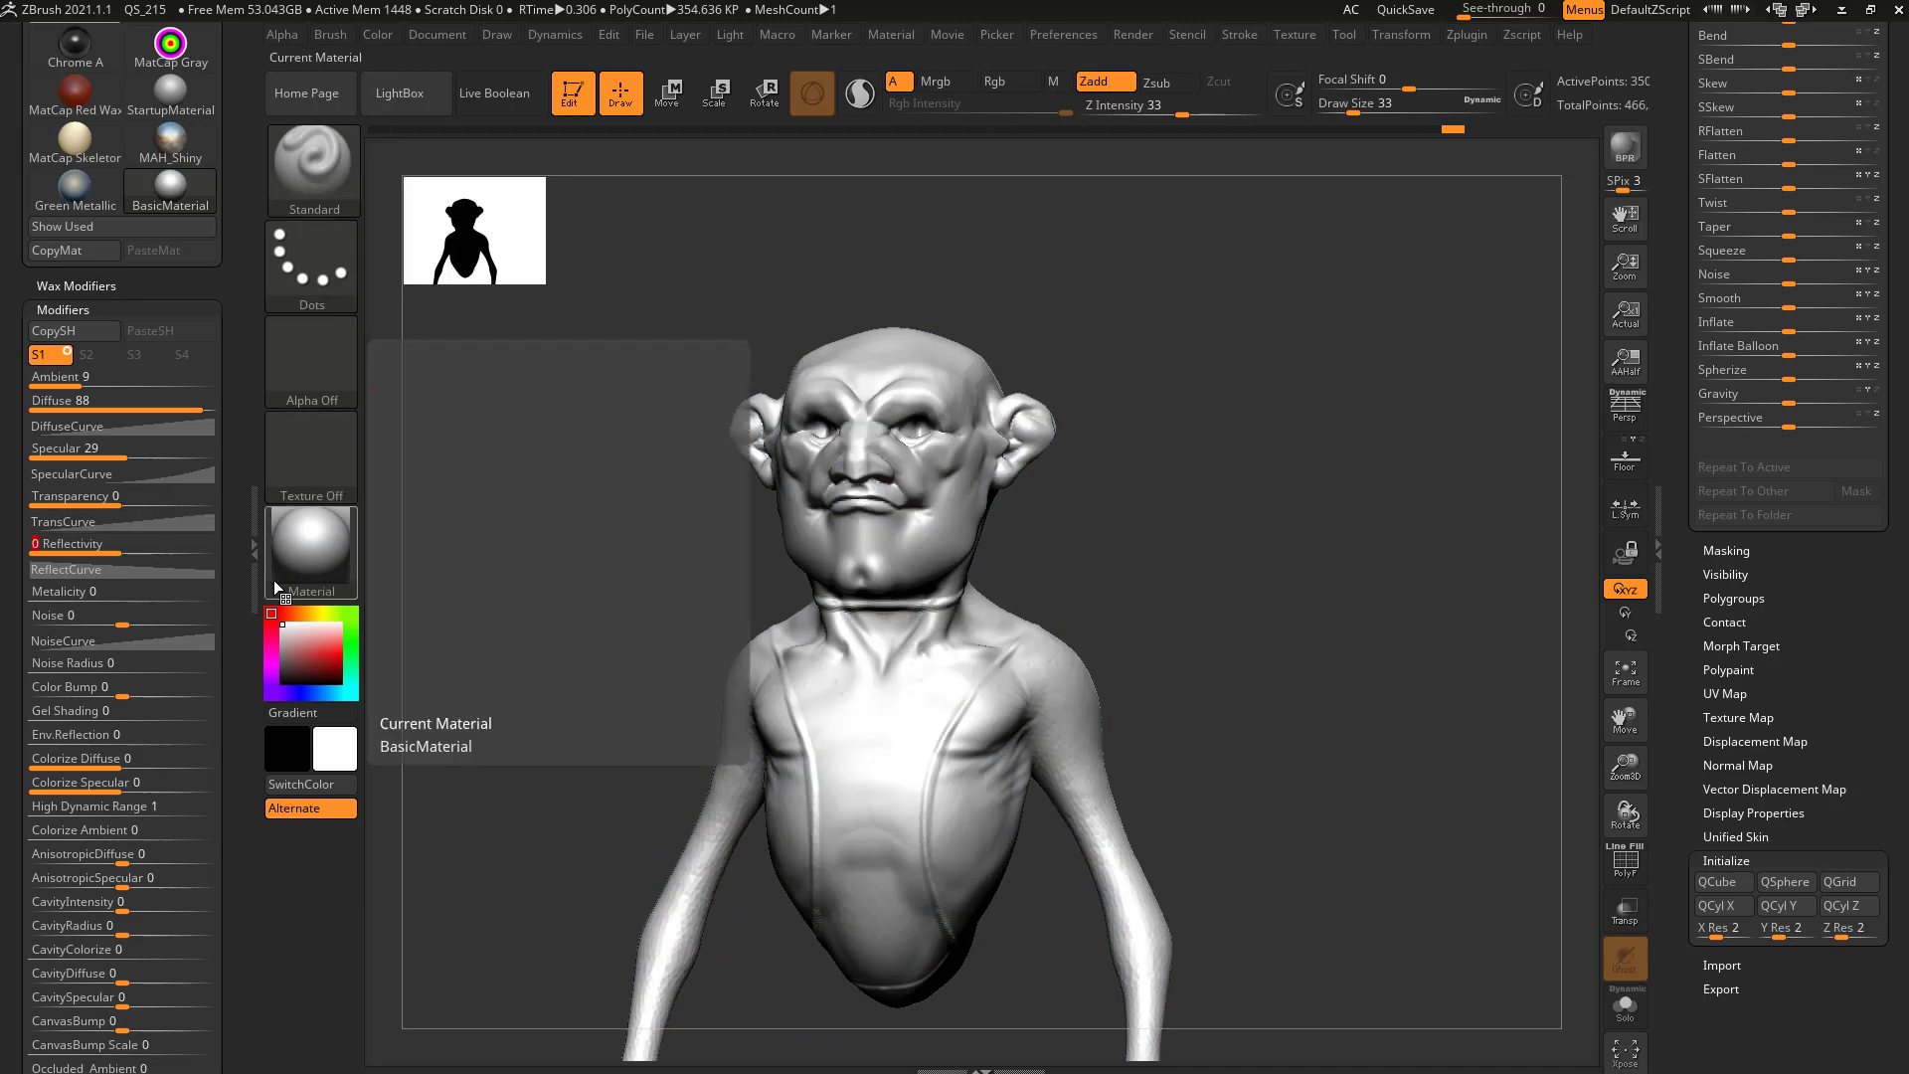
- Clear the sky image from BasicMaterial's texture slot
scroll(65, 770, down, 5)
click(50, 756)
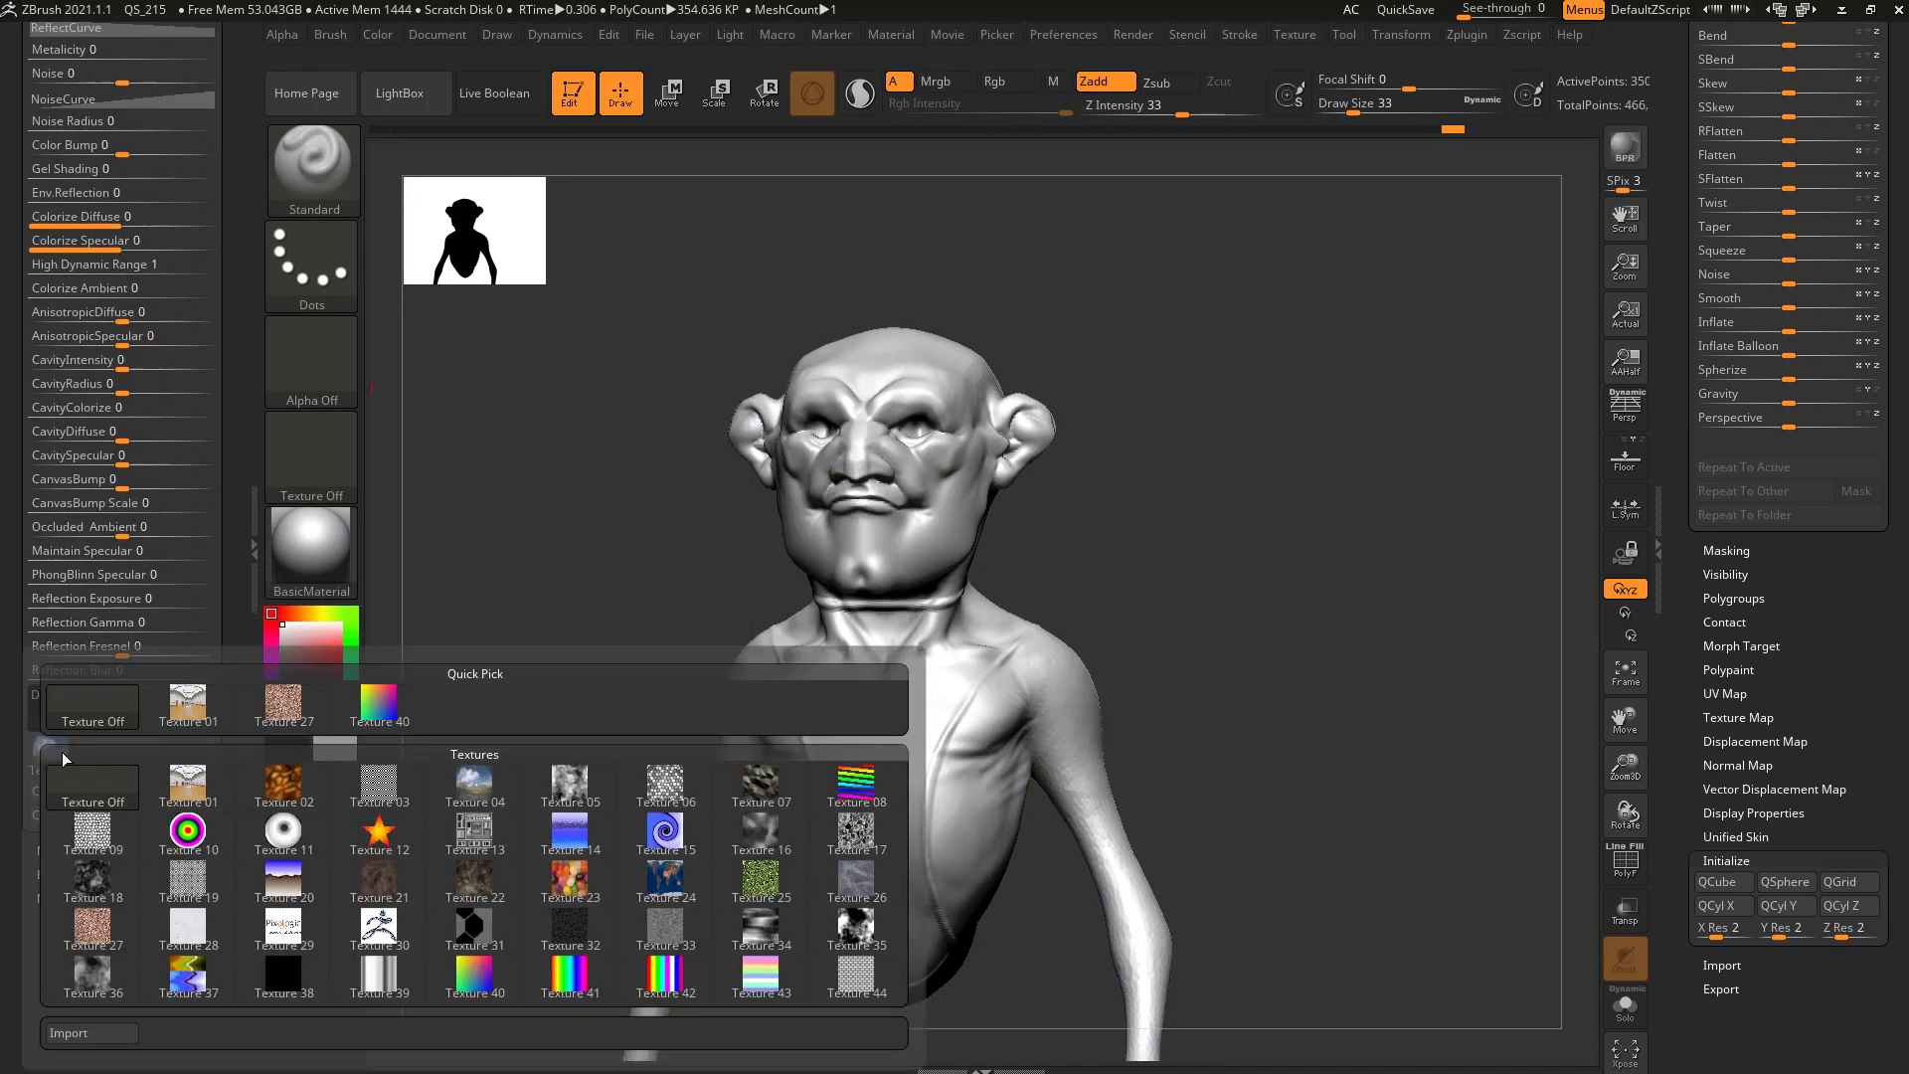
click(106, 795)
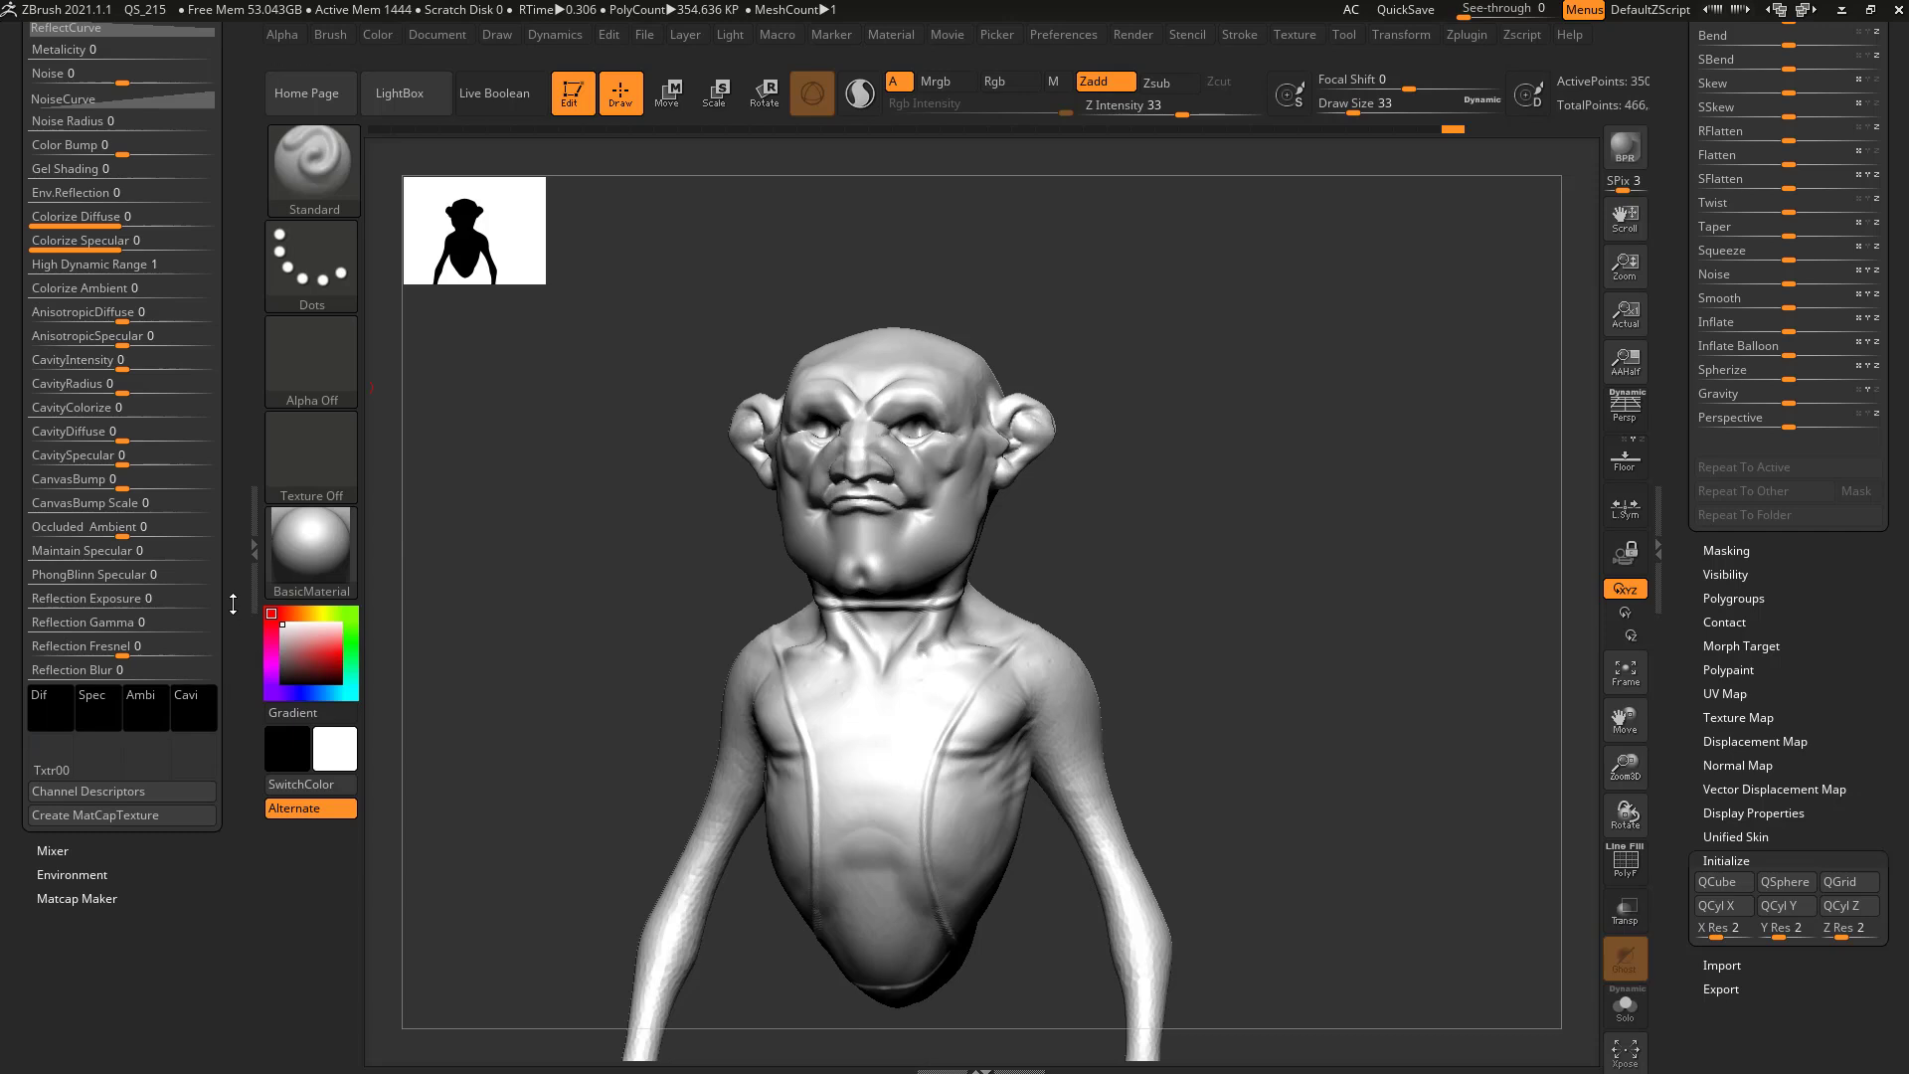
- Set BasicMaterial's Metalicity to 100 and choose a saturated red as the figure's colour
drag(232, 600, 240, 731)
drag(41, 463, 227, 464)
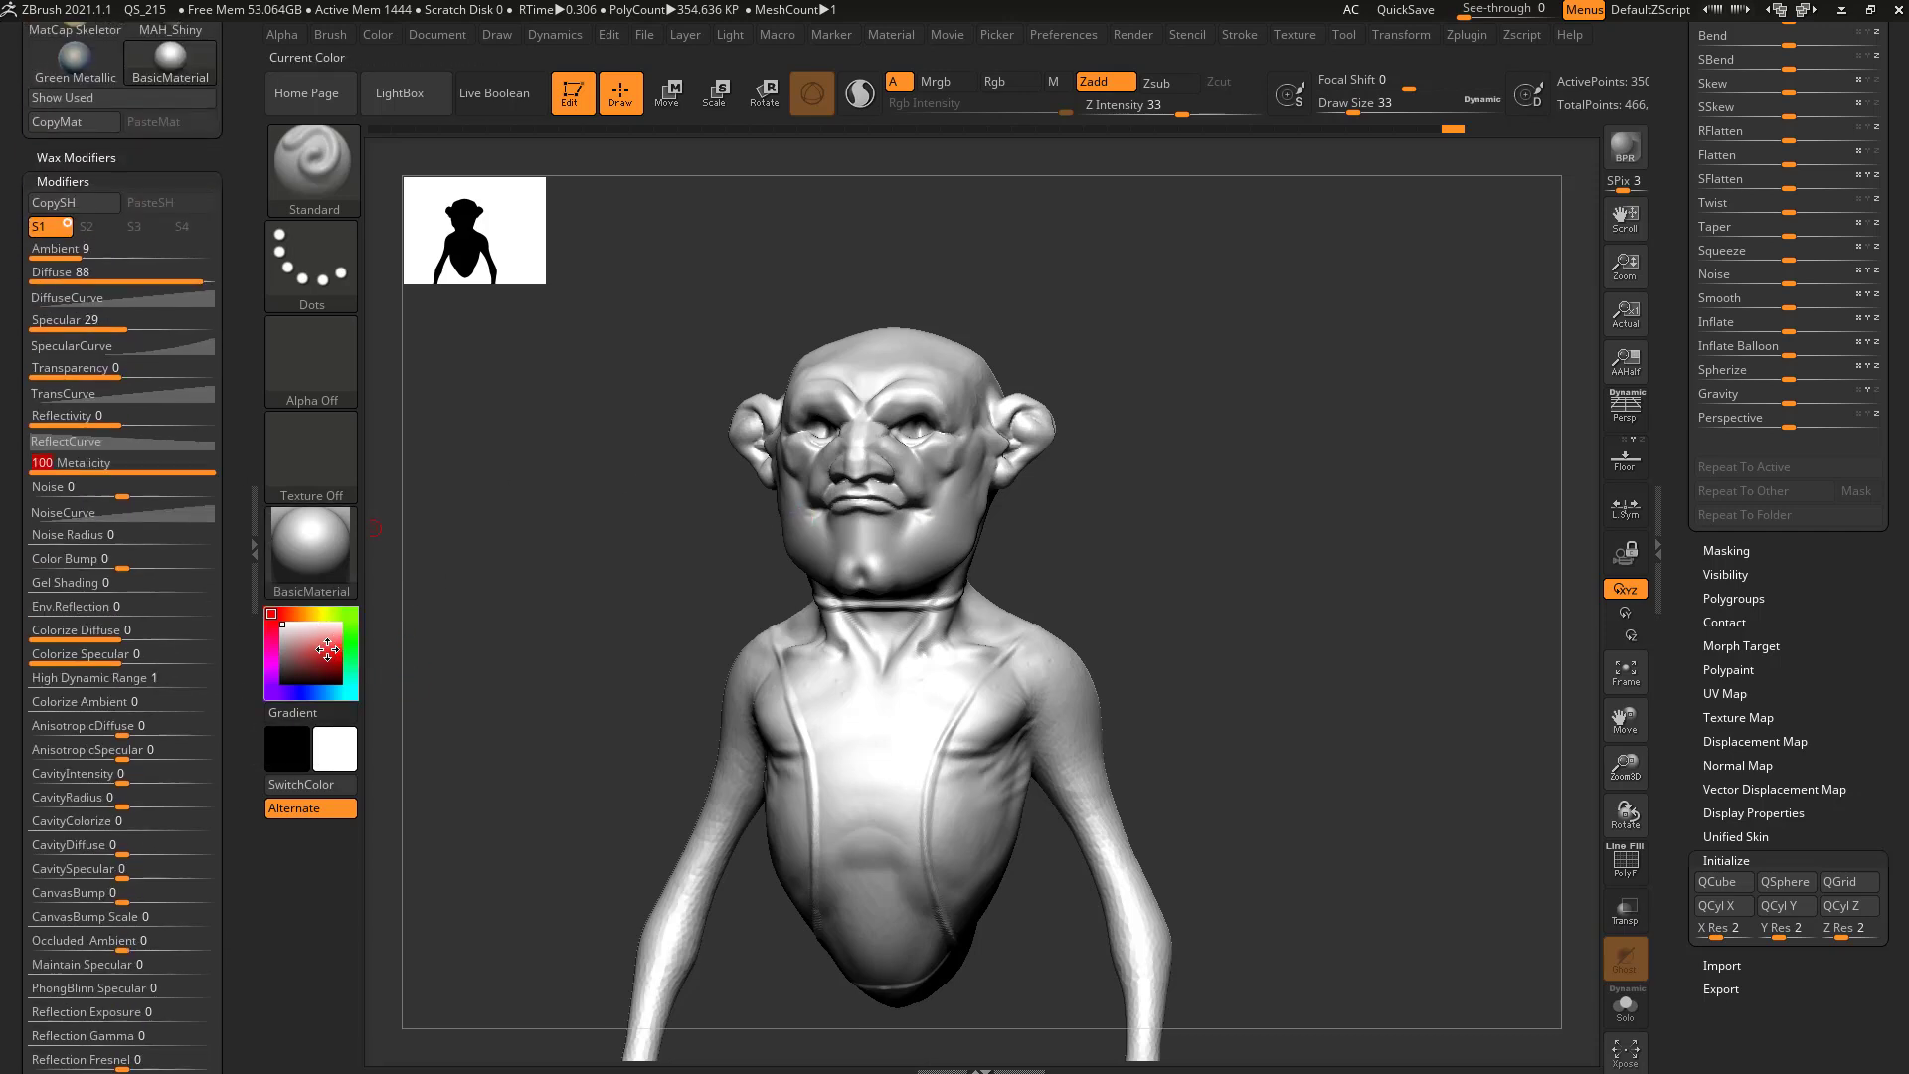
drag(285, 623, 338, 654)
- Open the Polypaint settings of the PM3D_Sphere3D_4 subtool and toggle Colorize on and off
drag(1678, 329, 1643, 660)
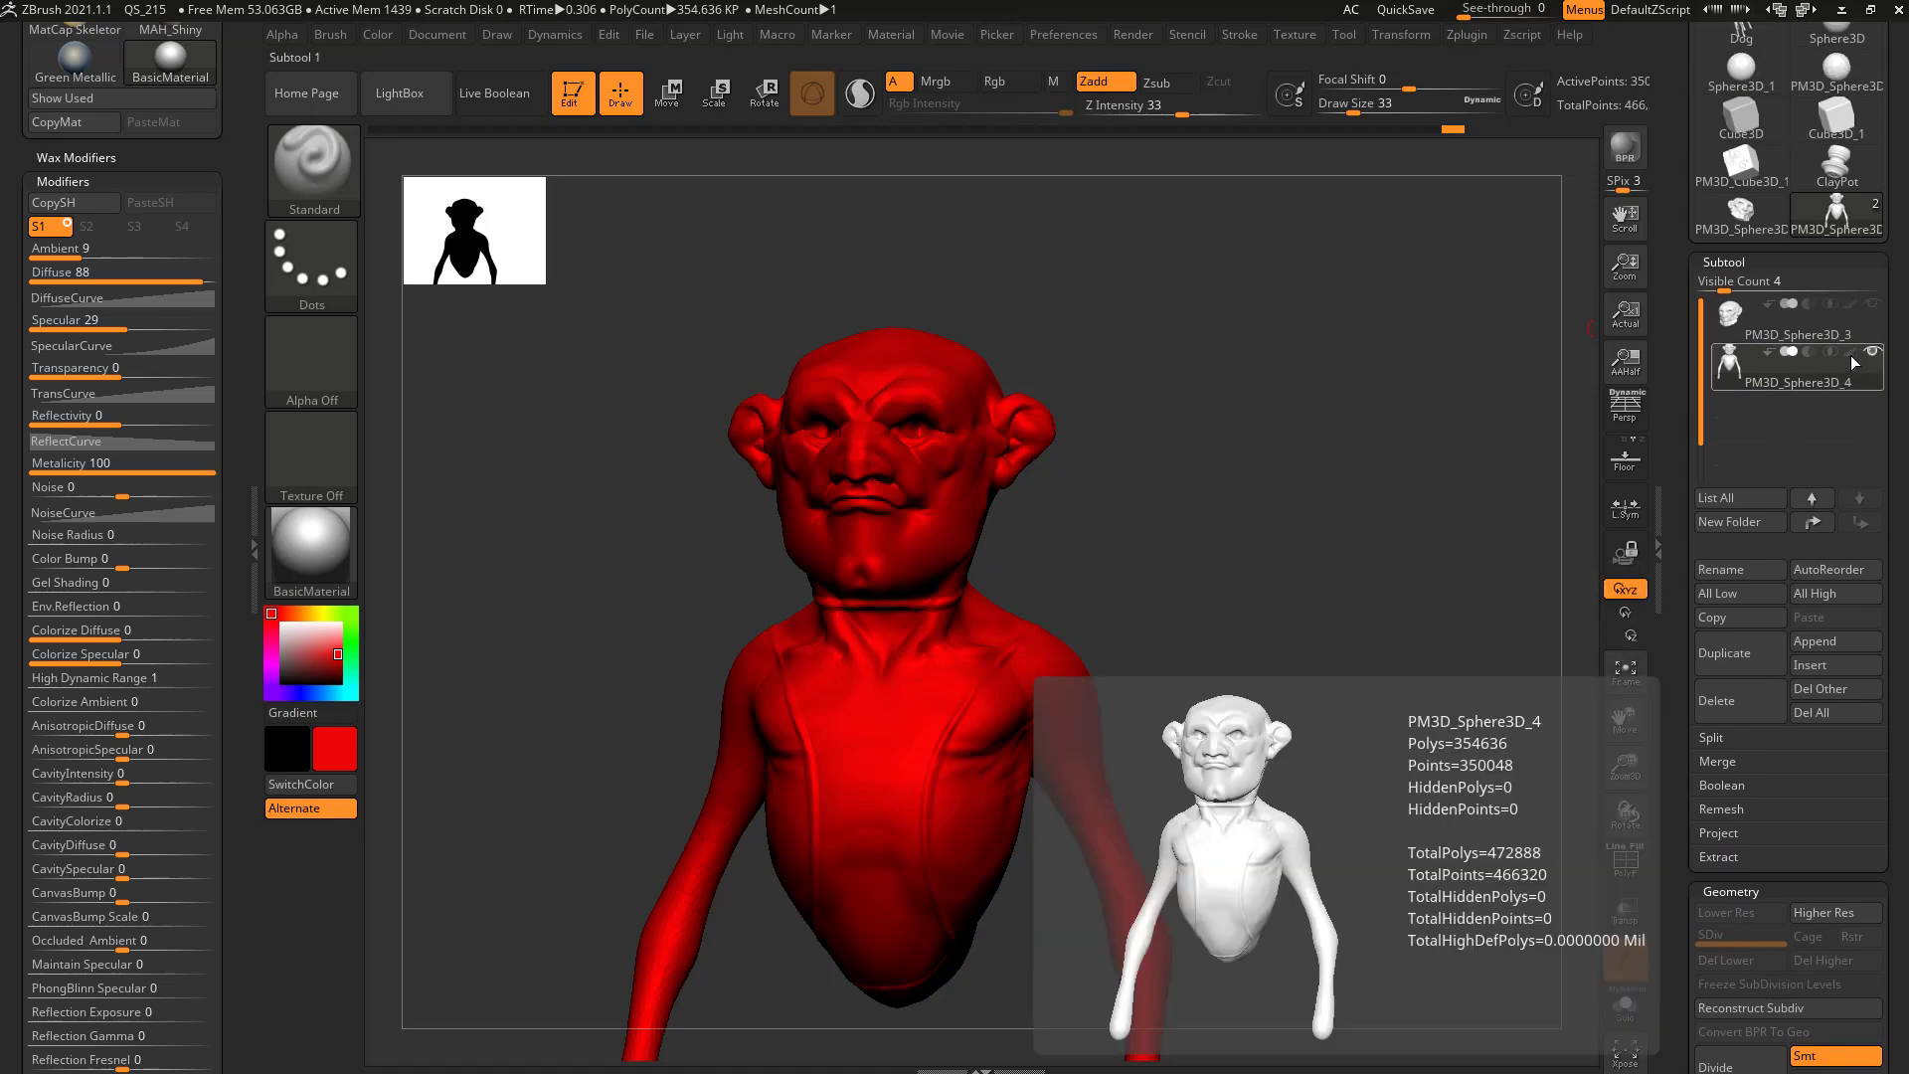
mouse_move(1674, 643)
mouse_down()
mouse_move(1701, 306)
mouse_move(1735, 435)
mouse_up()
shift+click(1742, 428)
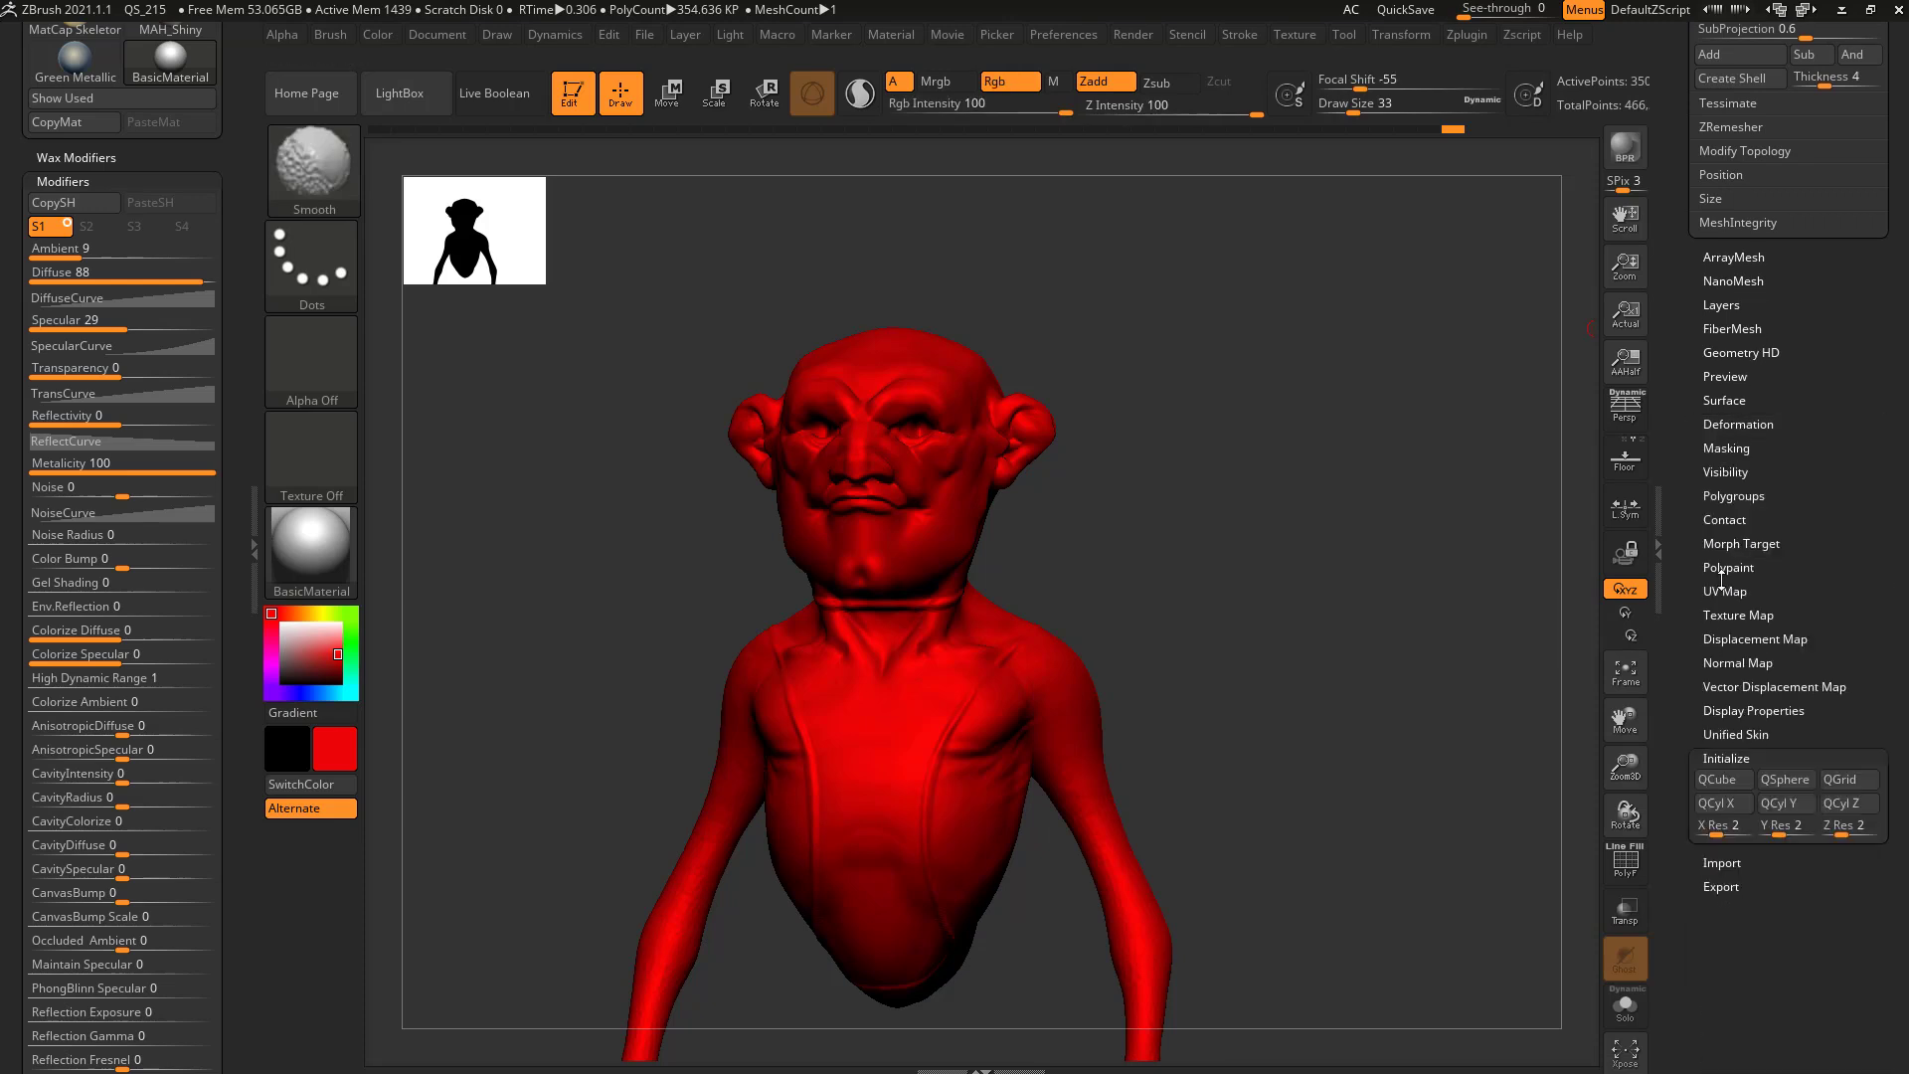
shift+click(1726, 569)
drag(1726, 568, 1721, 499)
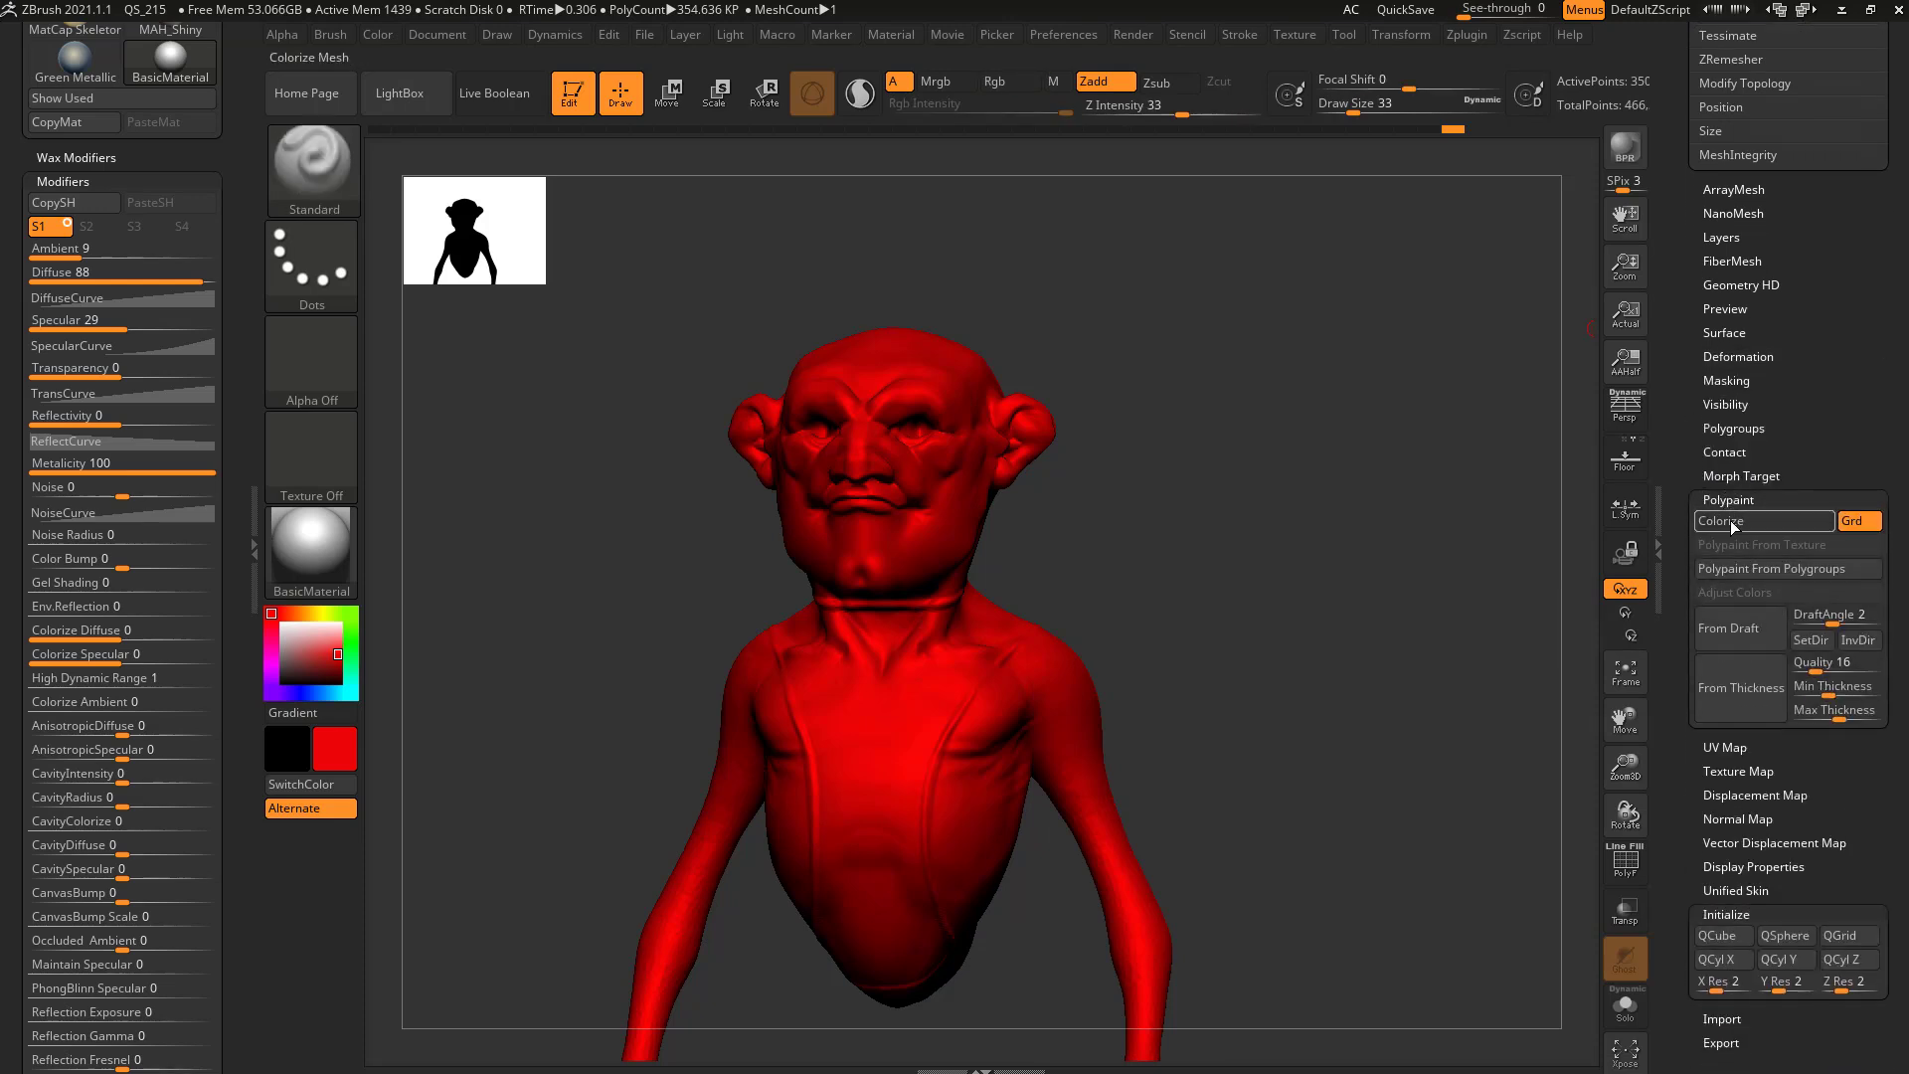
click(1729, 528)
click(1732, 528)
drag(1692, 432, 1689, 744)
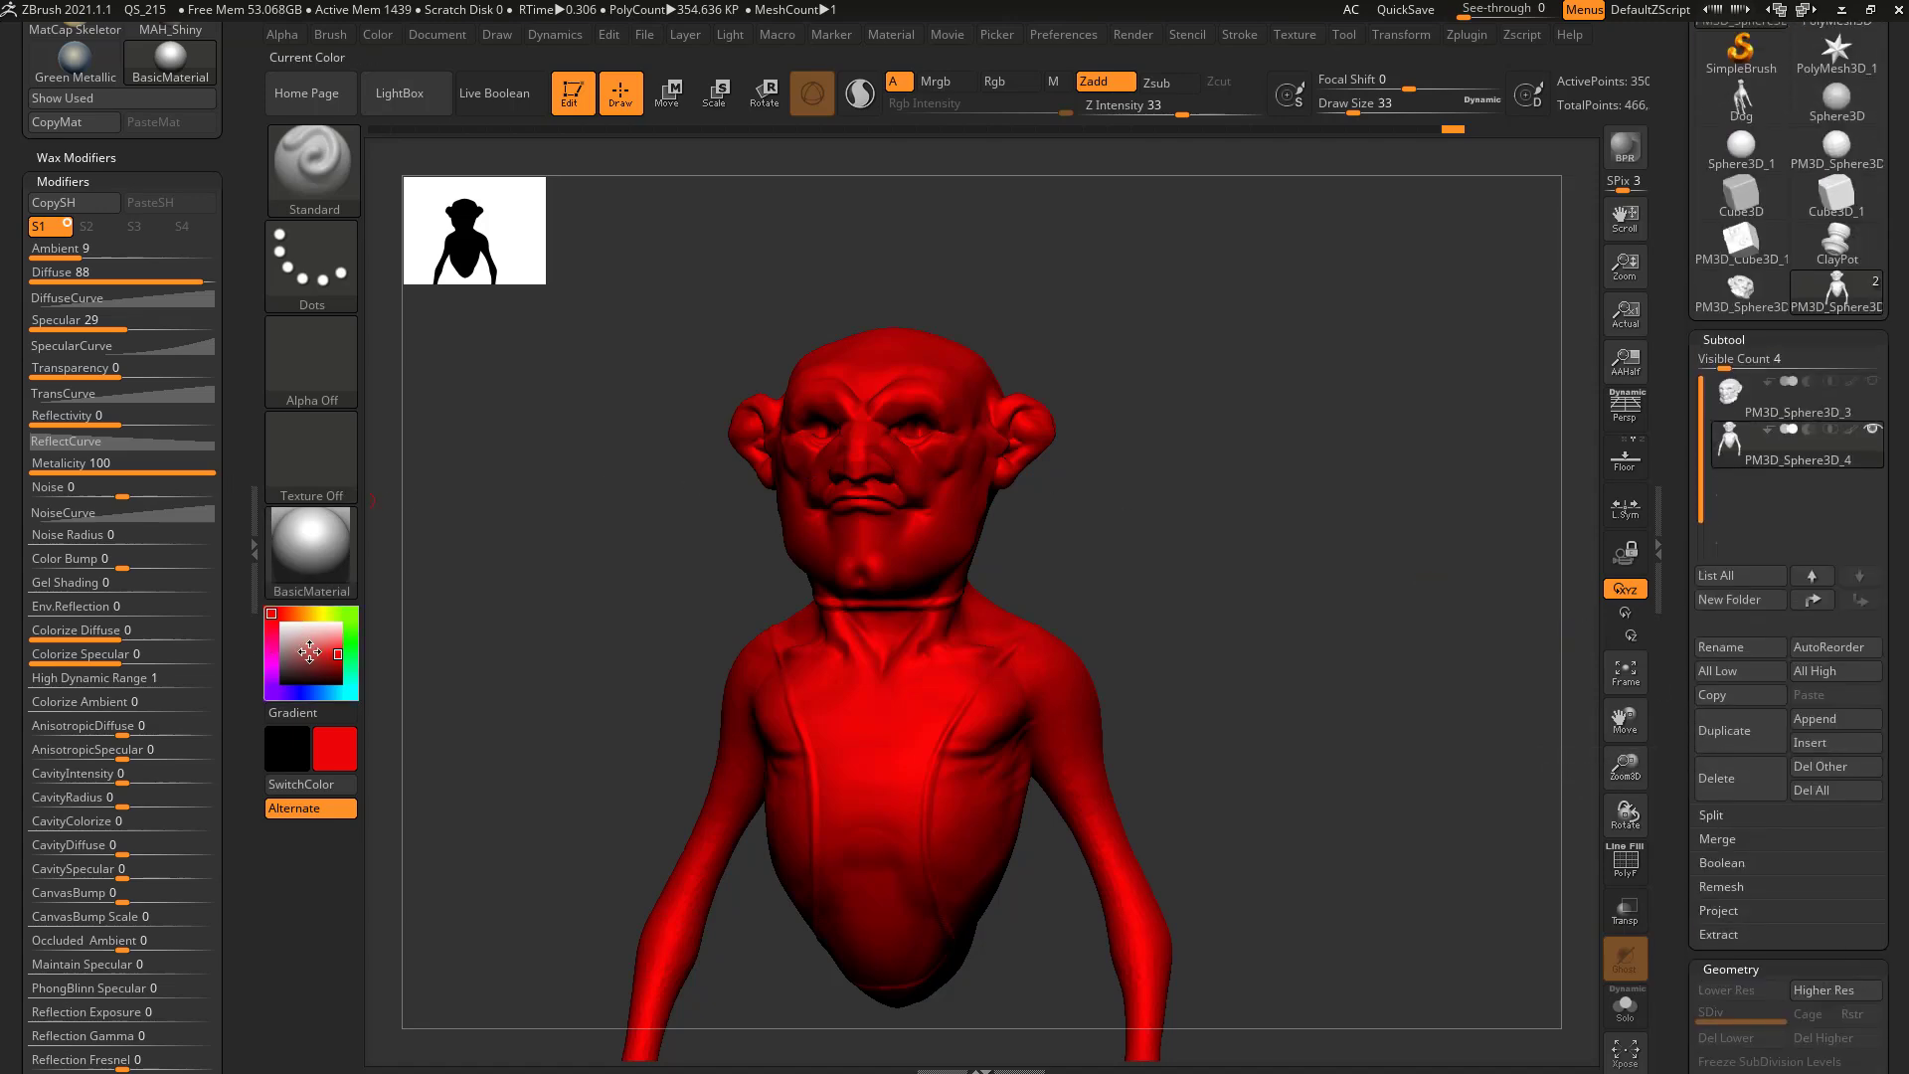
- Choose a brighter red for the figure, view it from the side, and set Metalicity to 0
drag(319, 658, 272, 613)
click(271, 614)
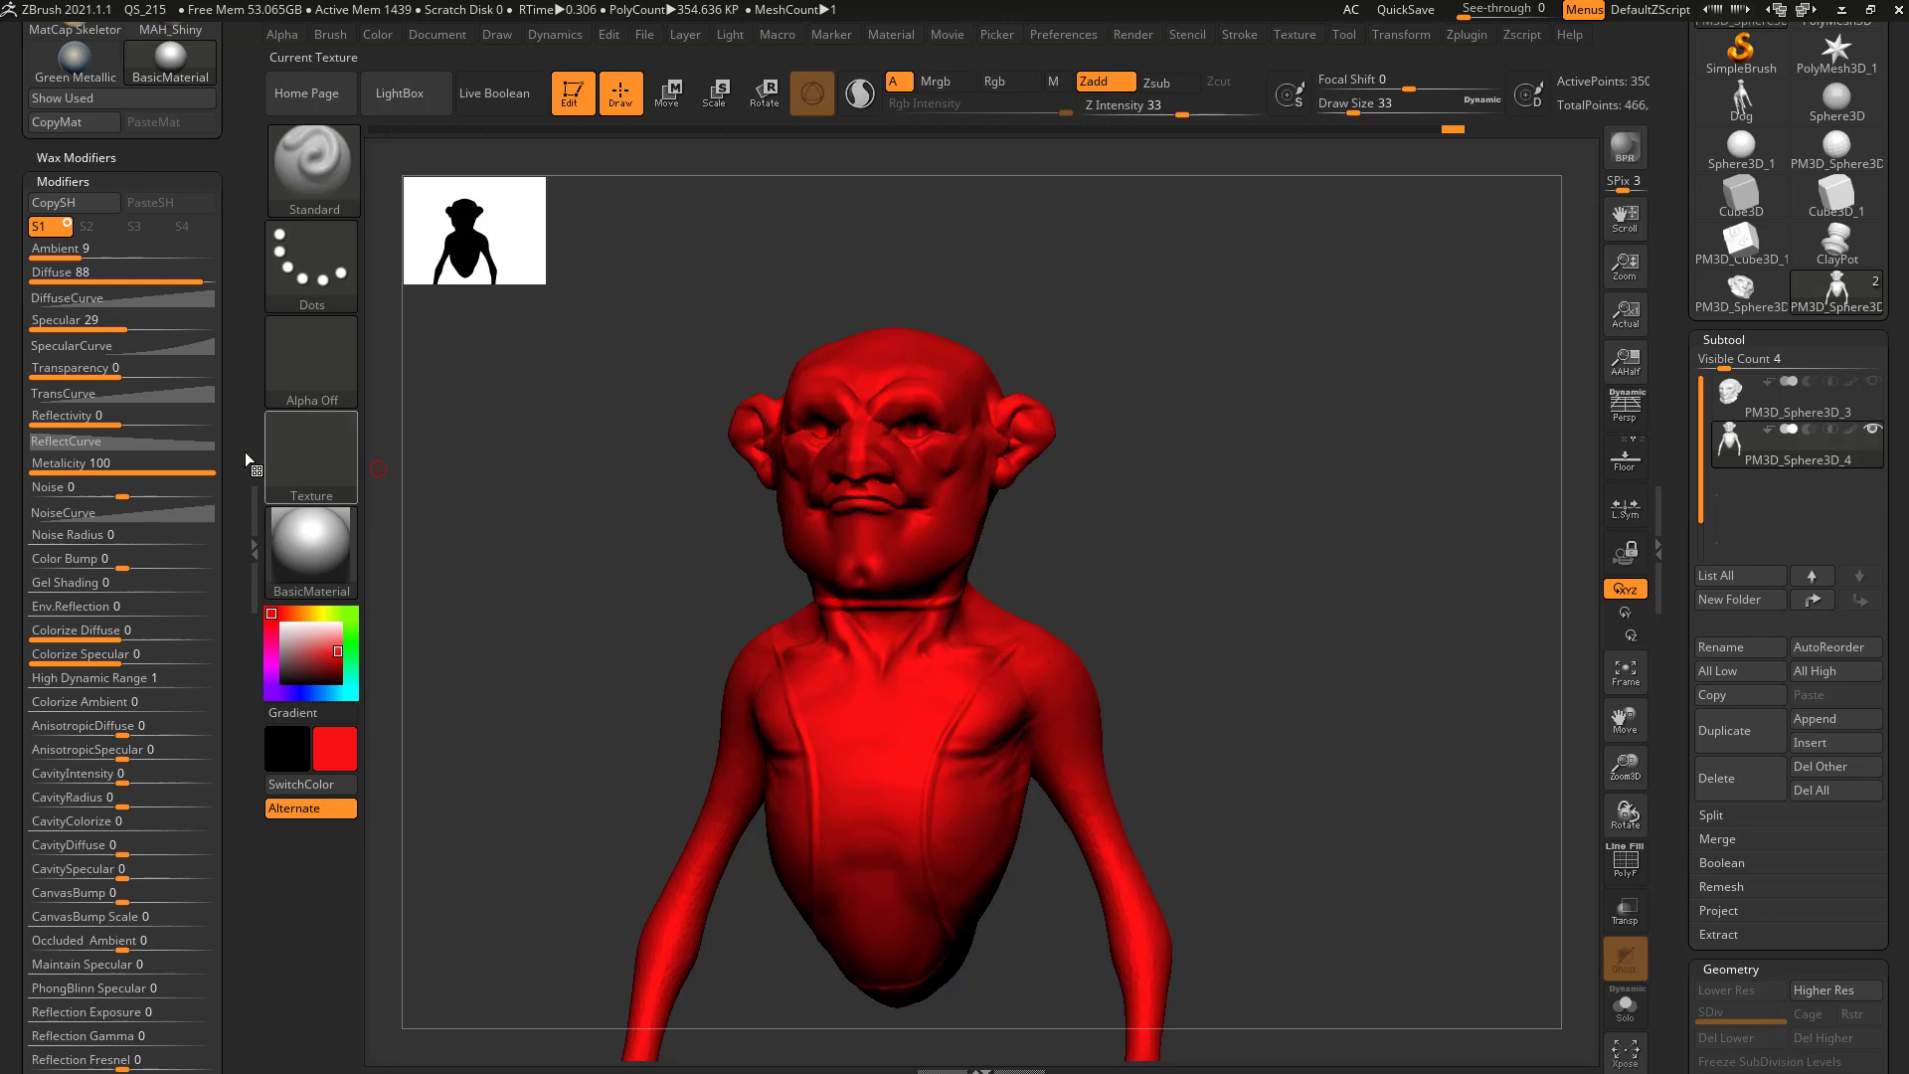
drag(481, 596, 475, 597)
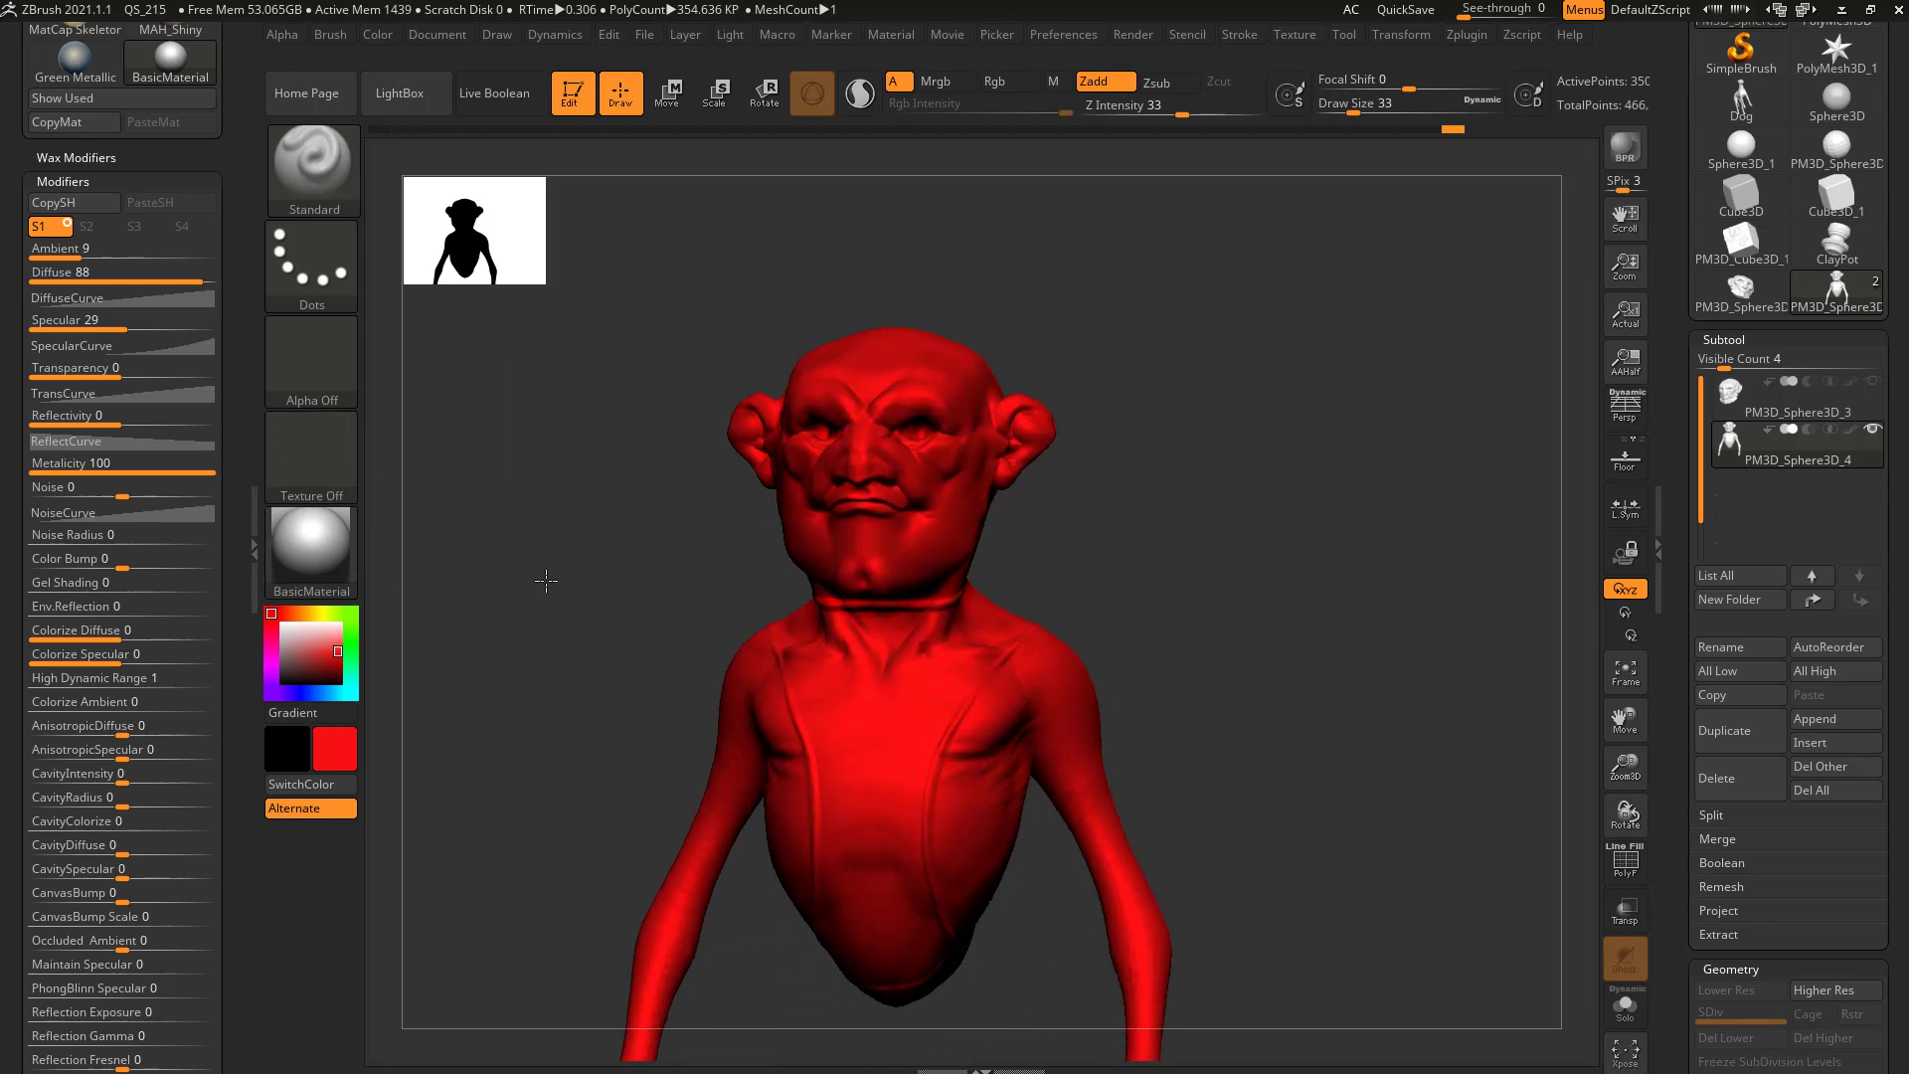
drag(553, 576, 516, 557)
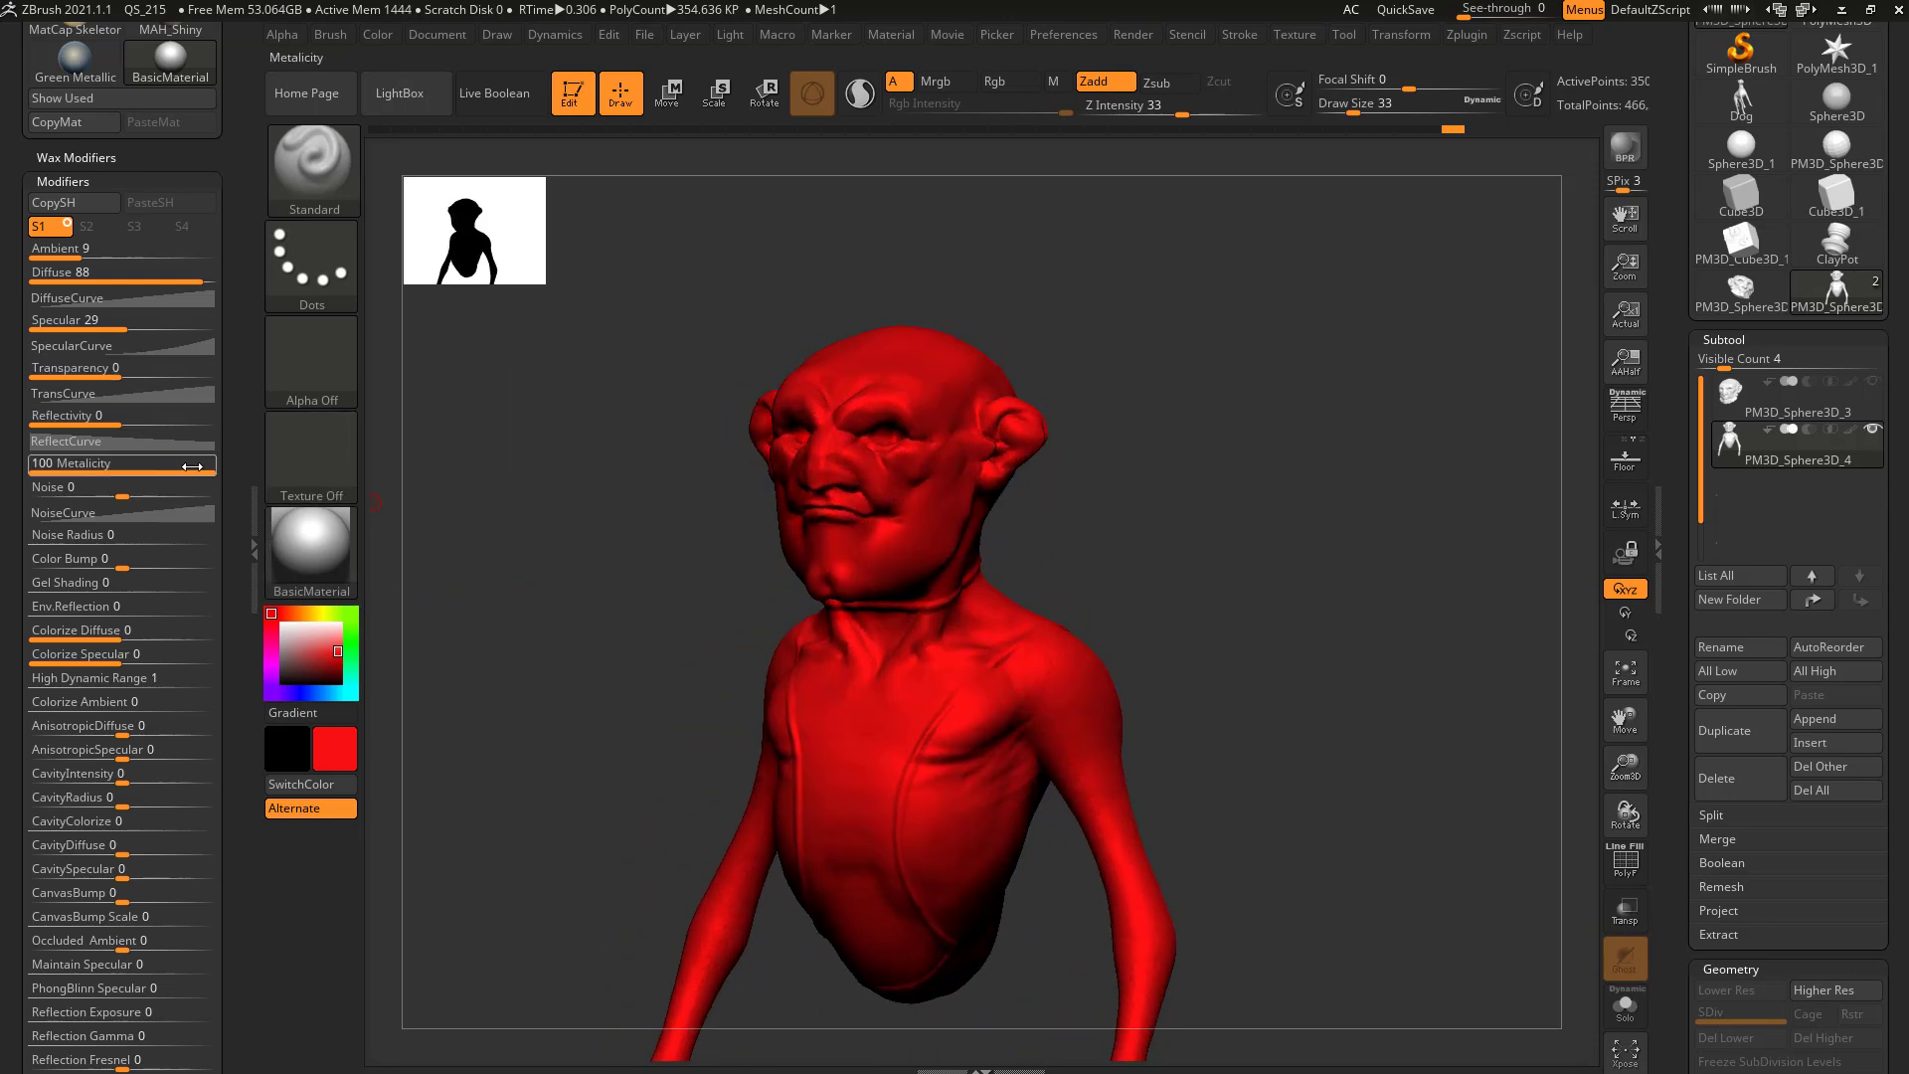
drag(189, 467, 107, 475)
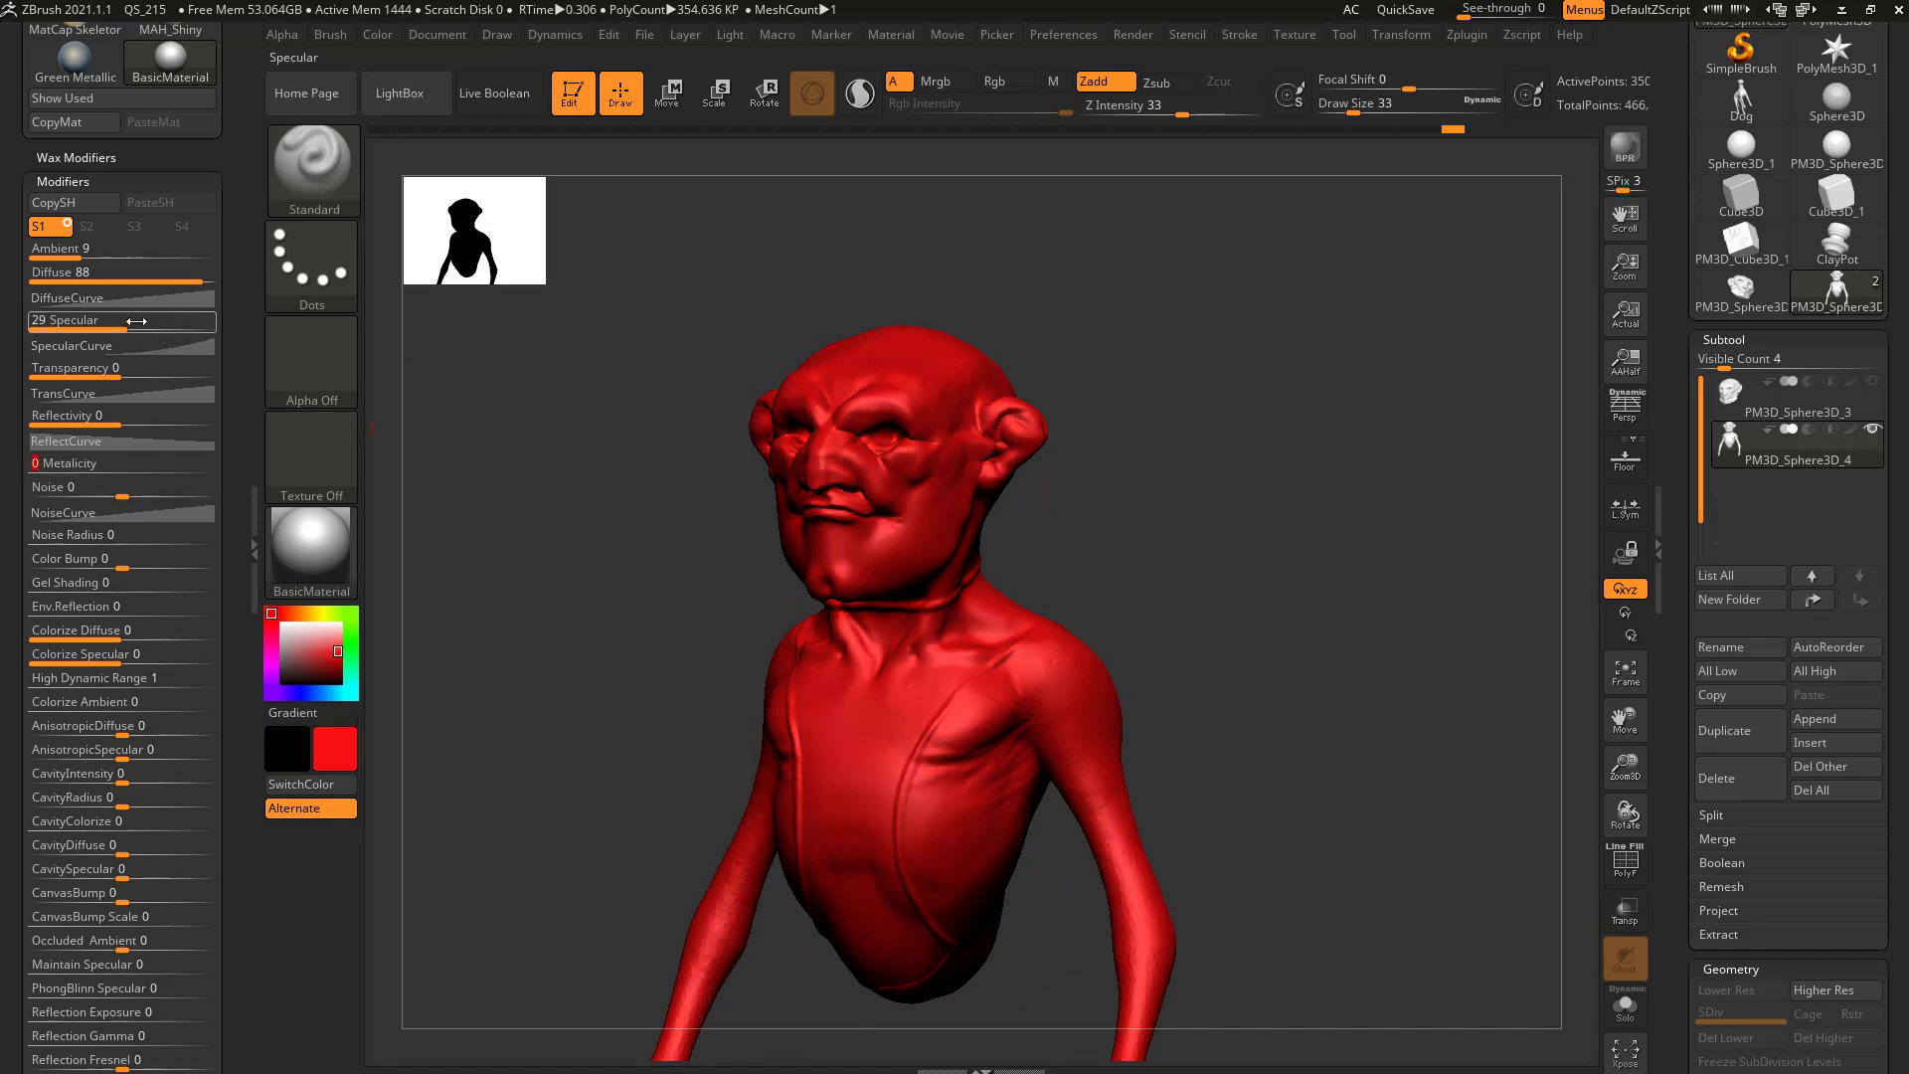
- Try Specular at 88, settle on 49, and change the figure's colour back to white
drag(137, 321, 195, 321)
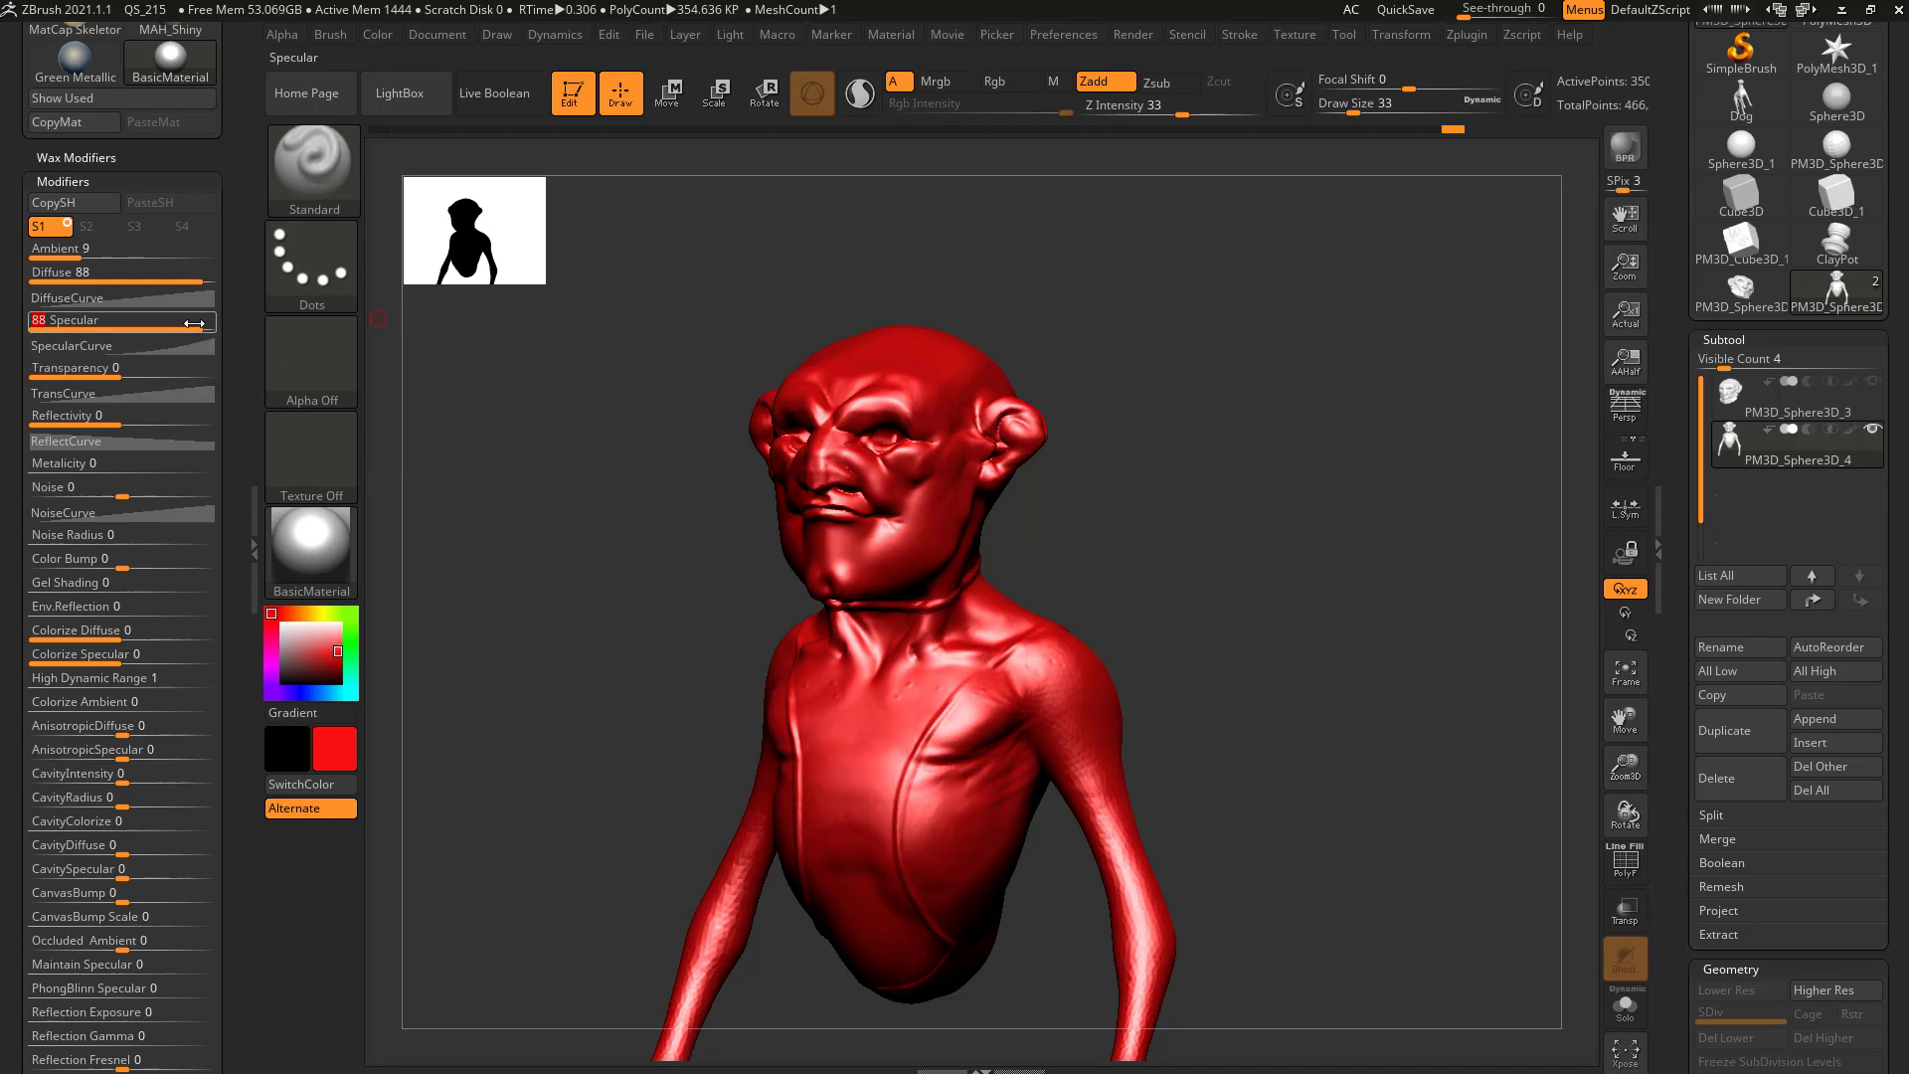
drag(194, 323, 156, 322)
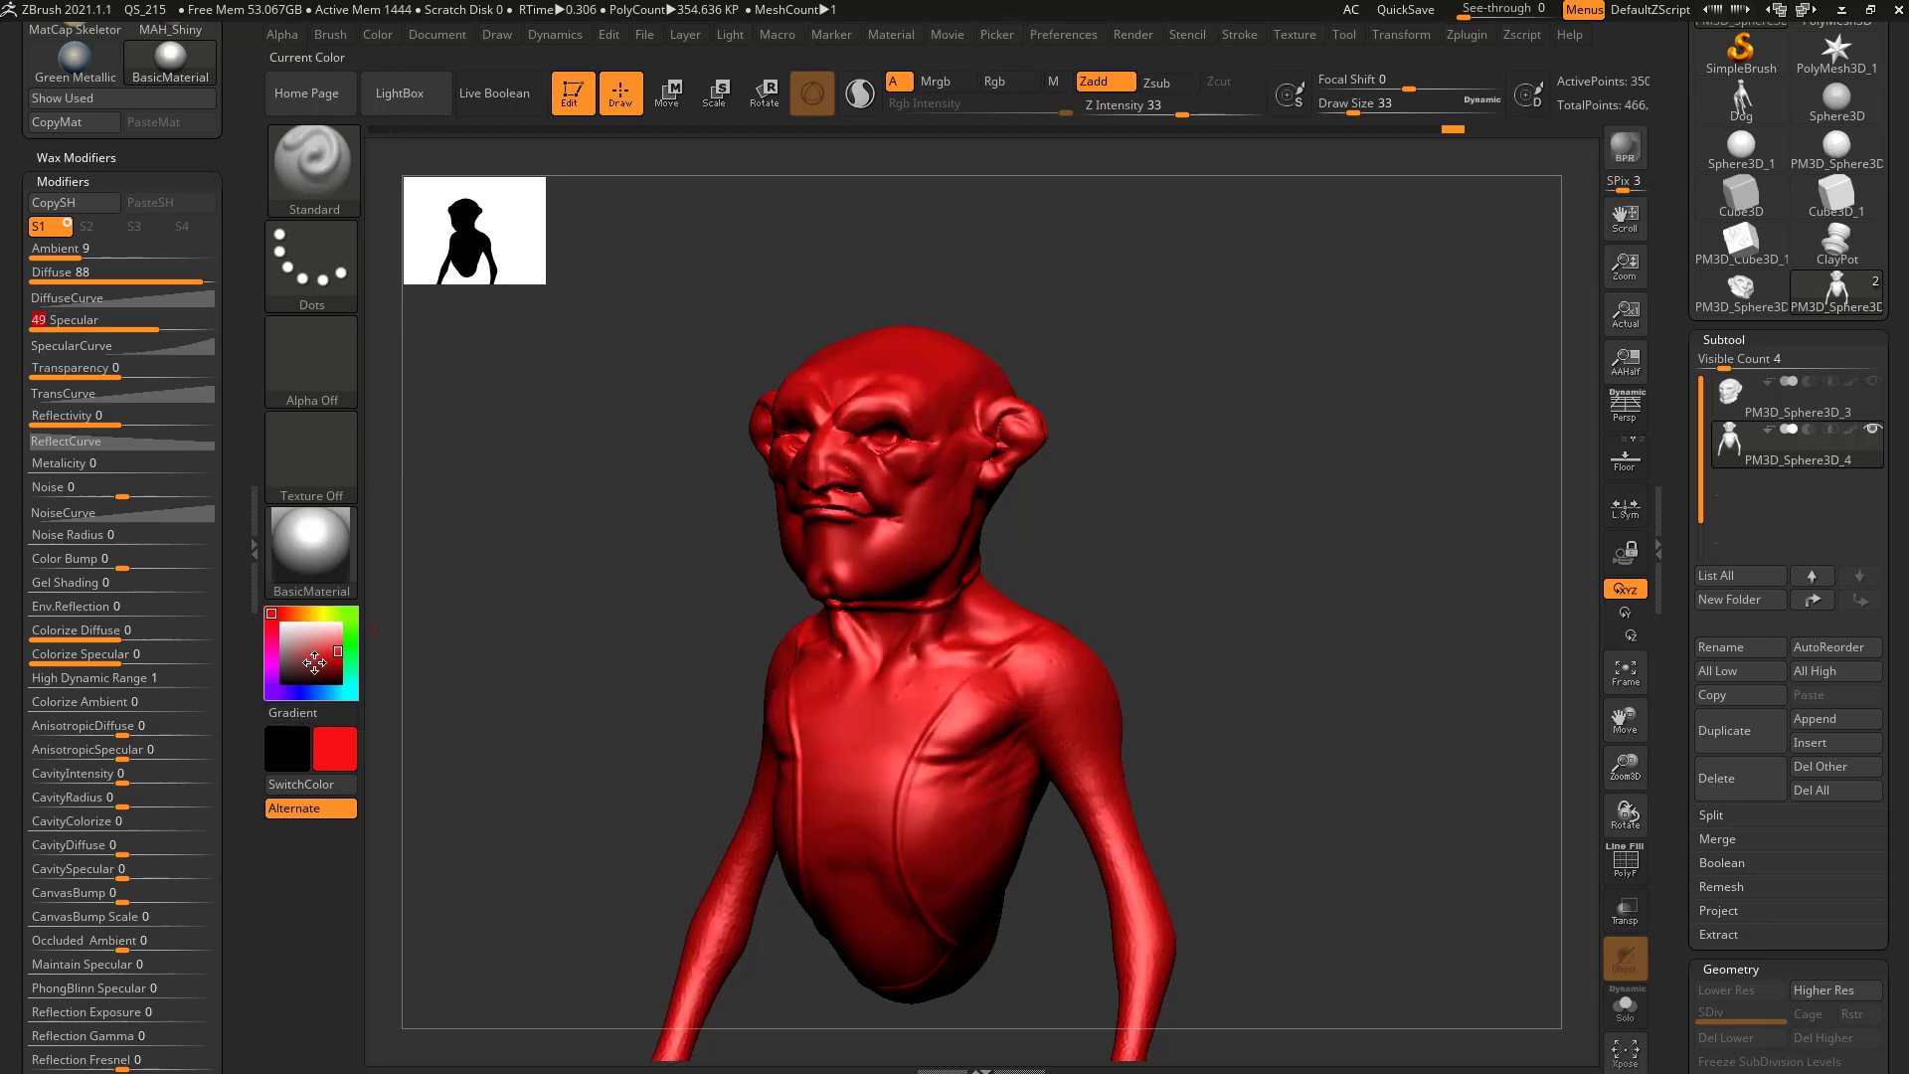
drag(311, 660, 281, 623)
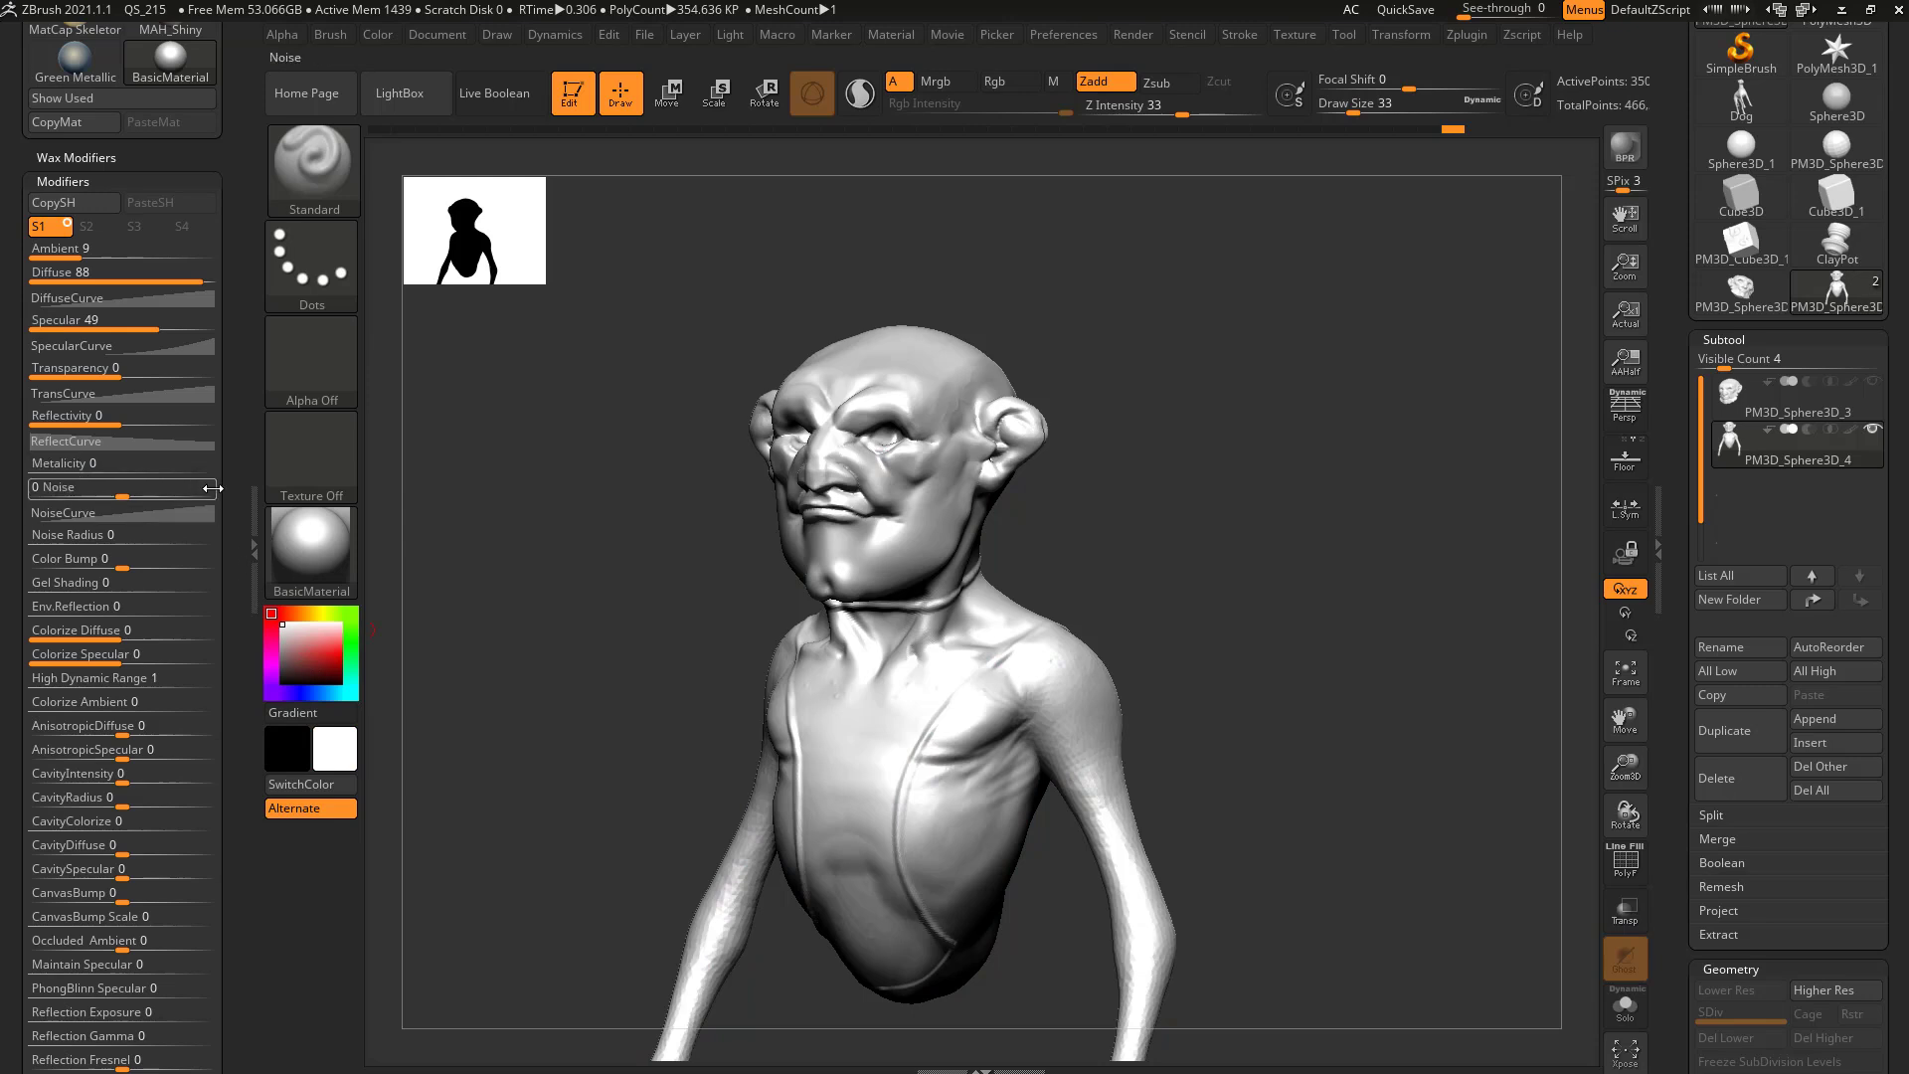
- Look through the remaining BasicMaterial modifiers down to PhongBlinn Specular and the reflection settings
drag(220, 489, 222, 373)
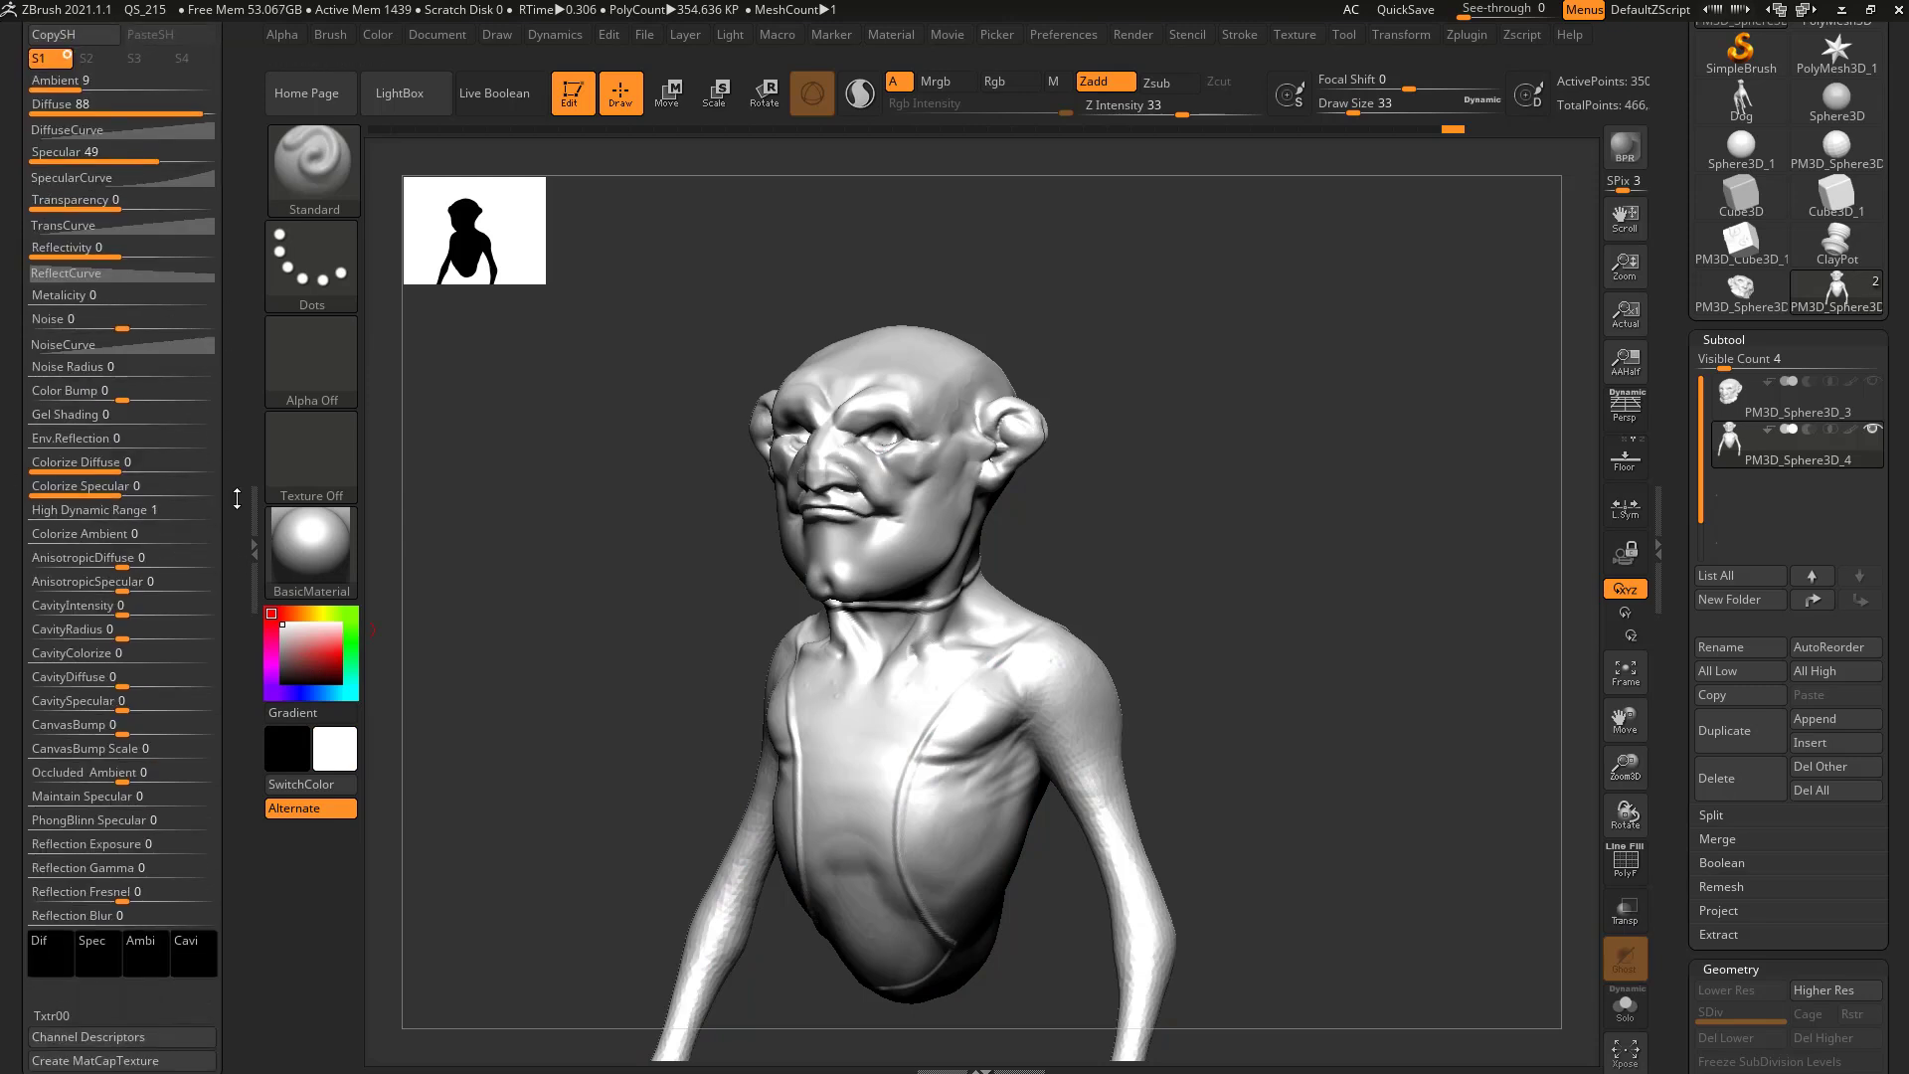
drag(237, 501, 230, 438)
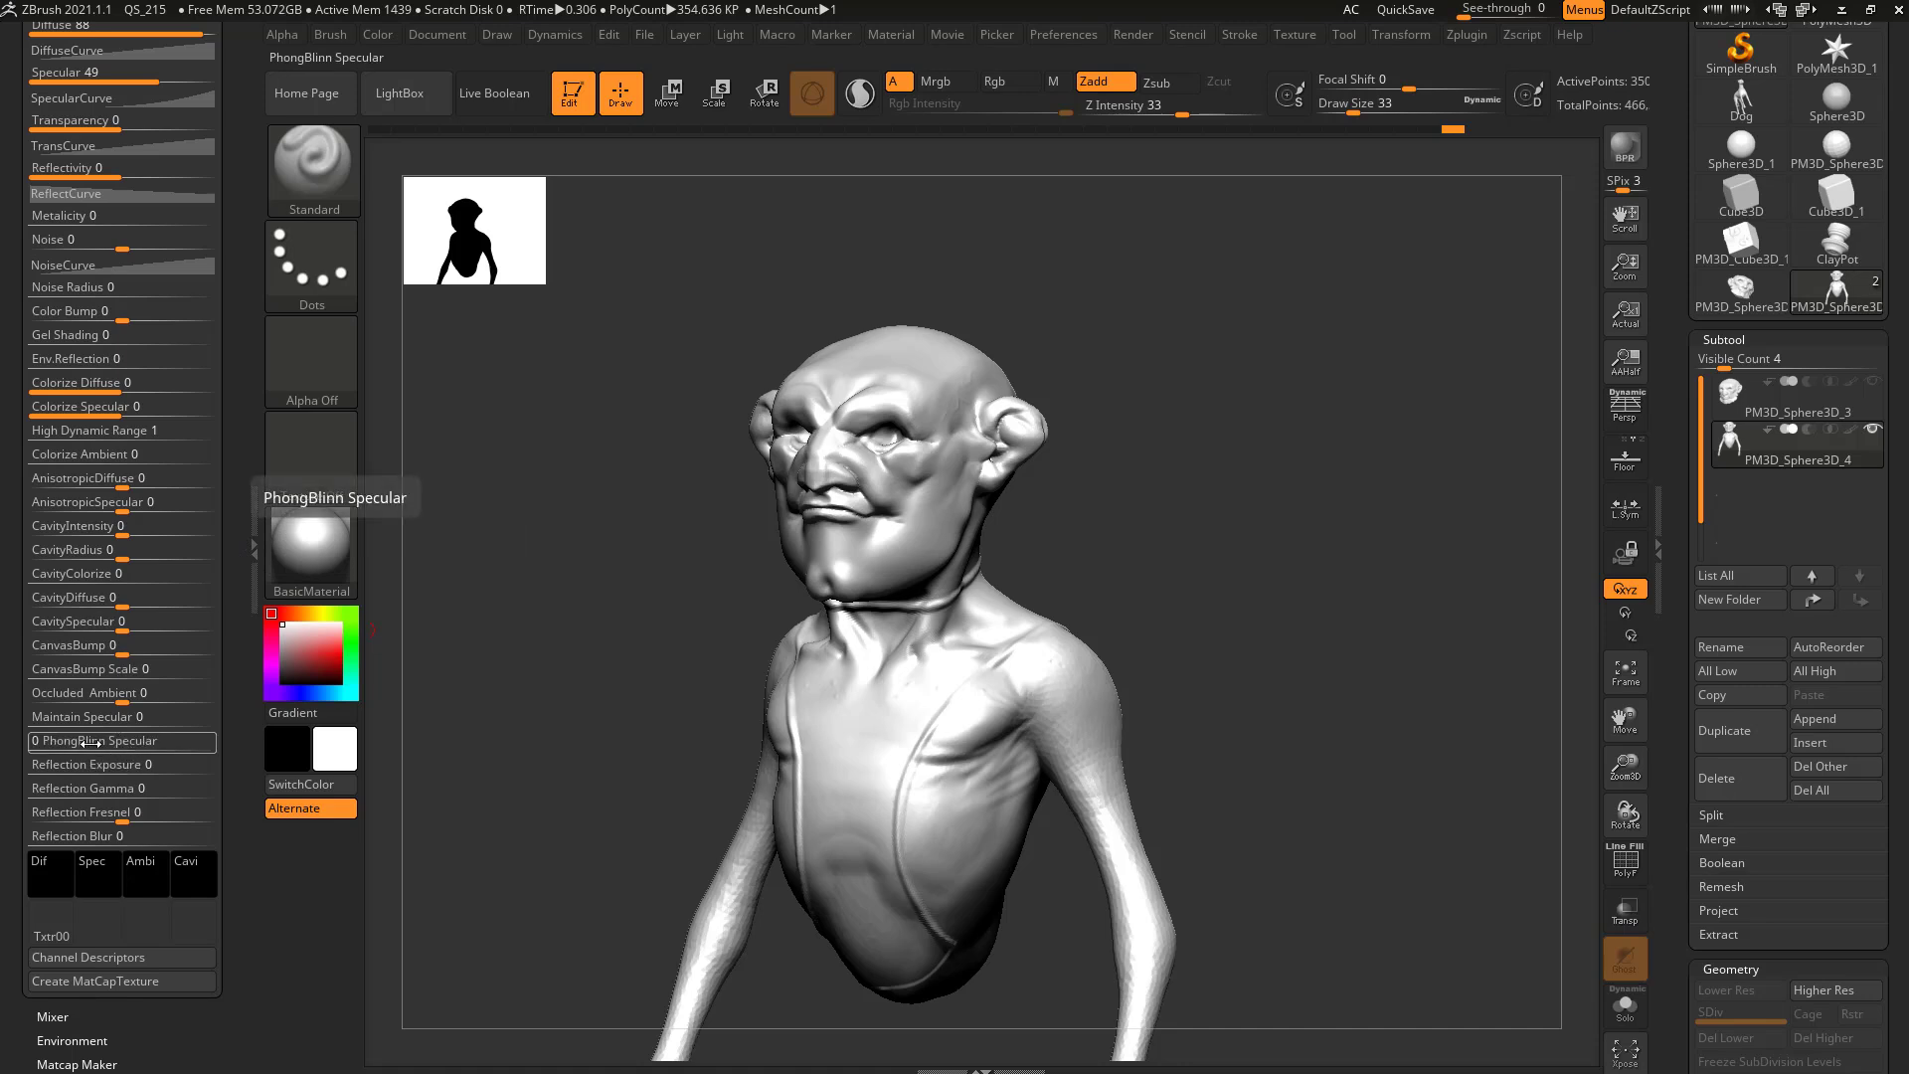
- Set BasicMaterial's PhongBlinn Specular to 1 and reshape its SpecularCurve with a lower point near the highlight end
click(36, 748)
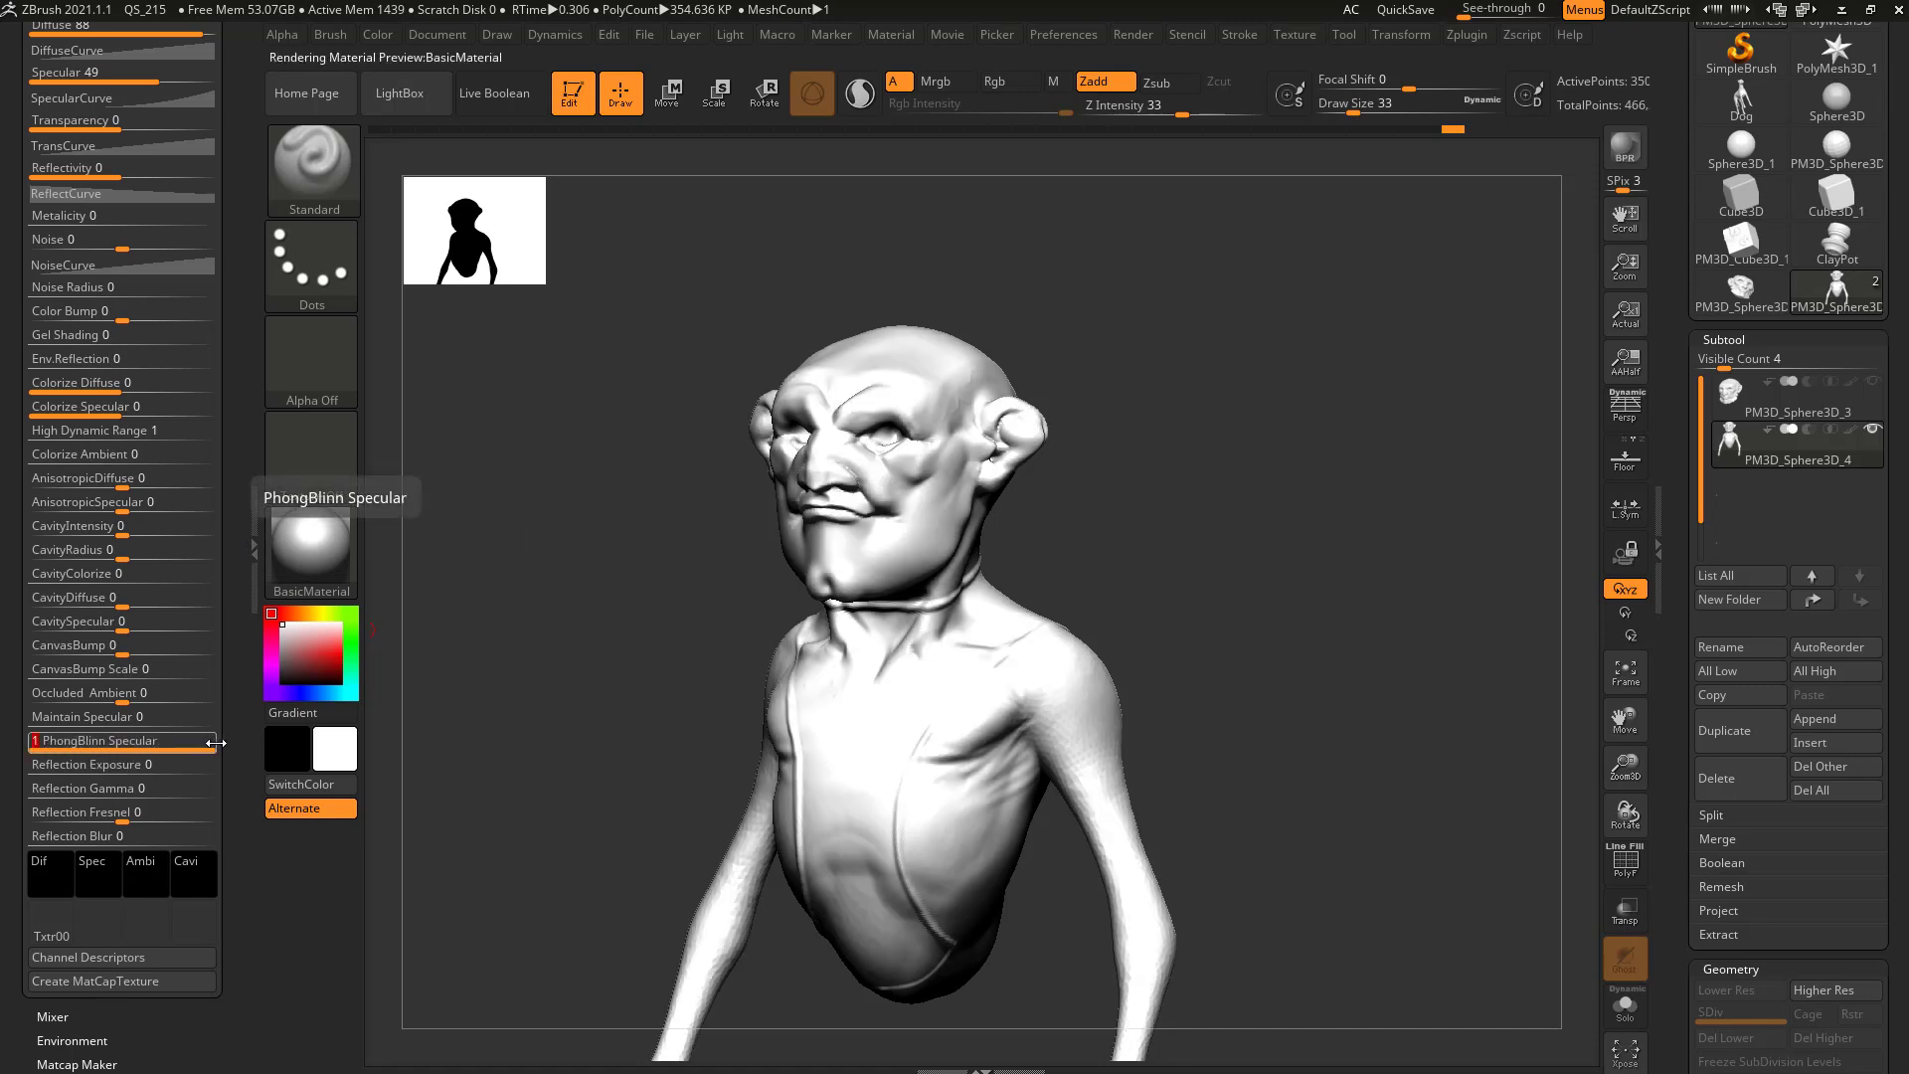
drag(235, 635, 235, 893)
click(187, 357)
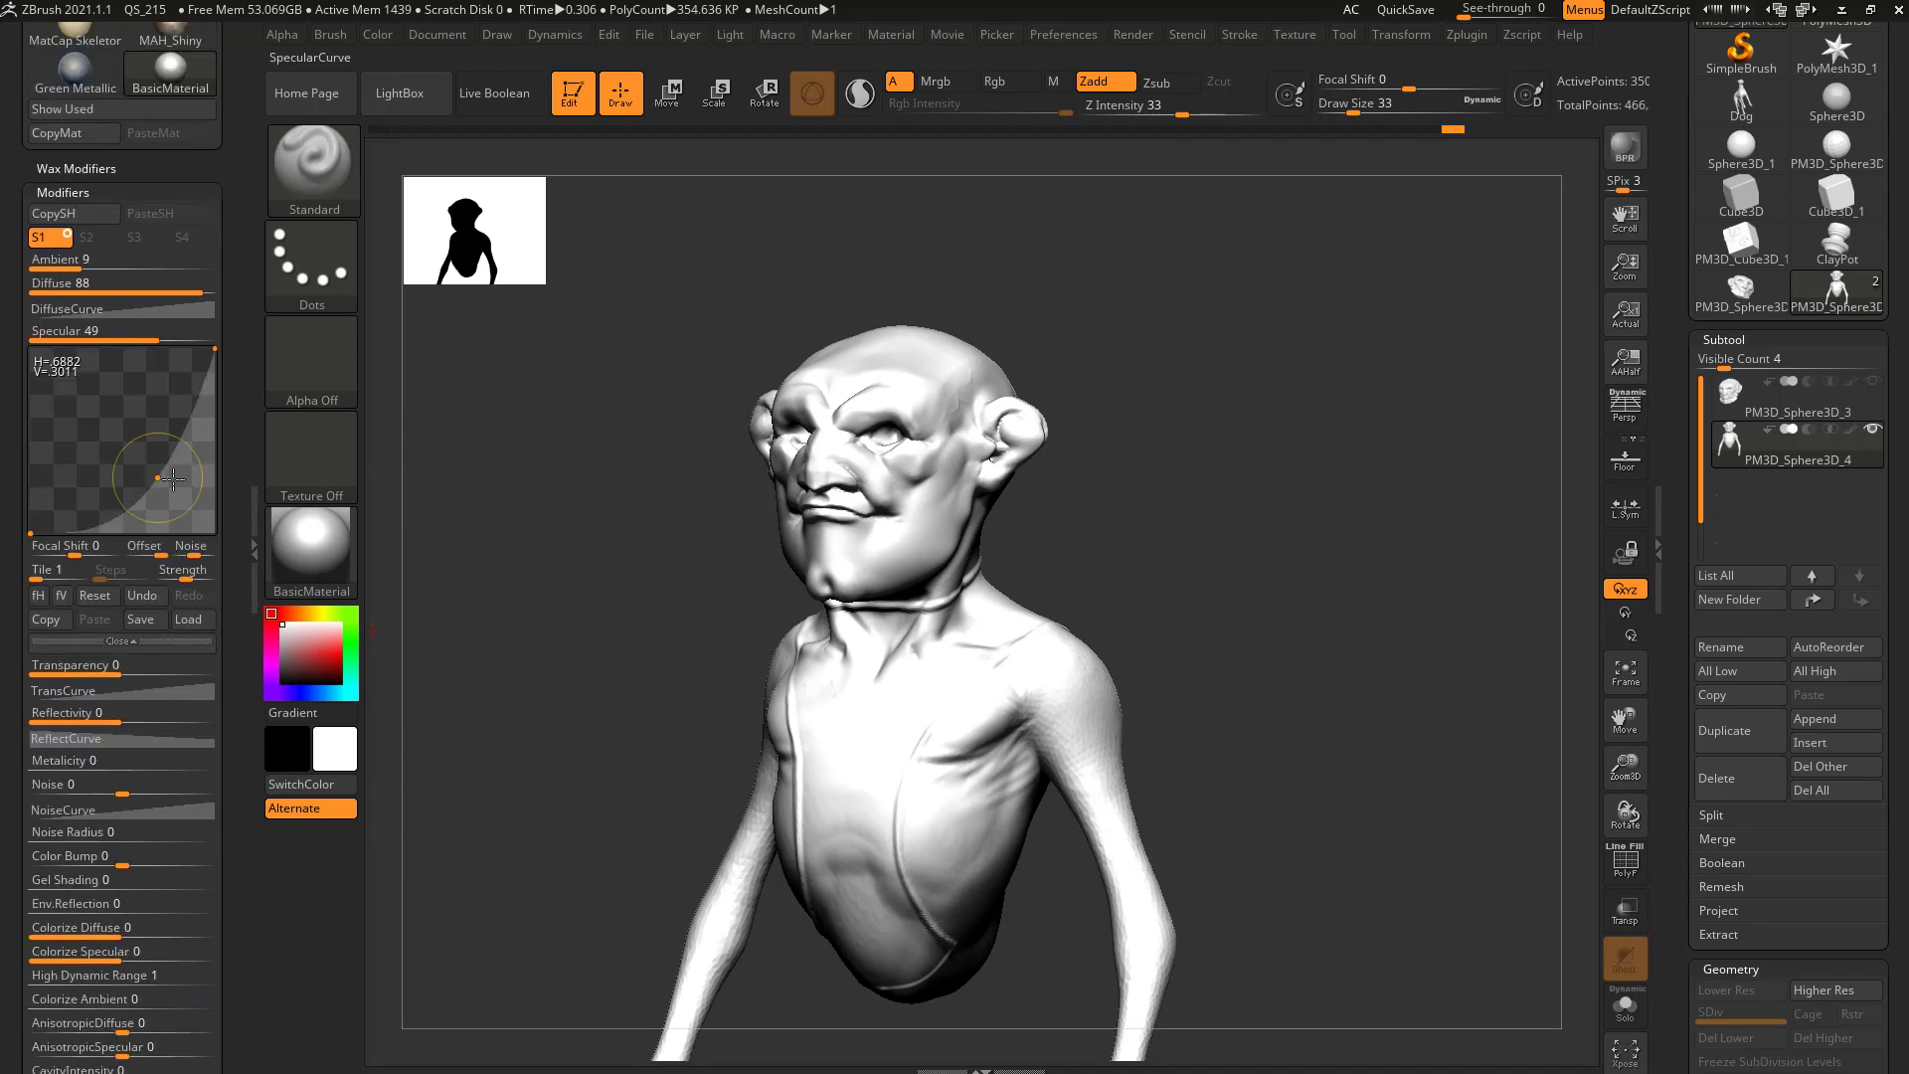
drag(169, 482, 195, 495)
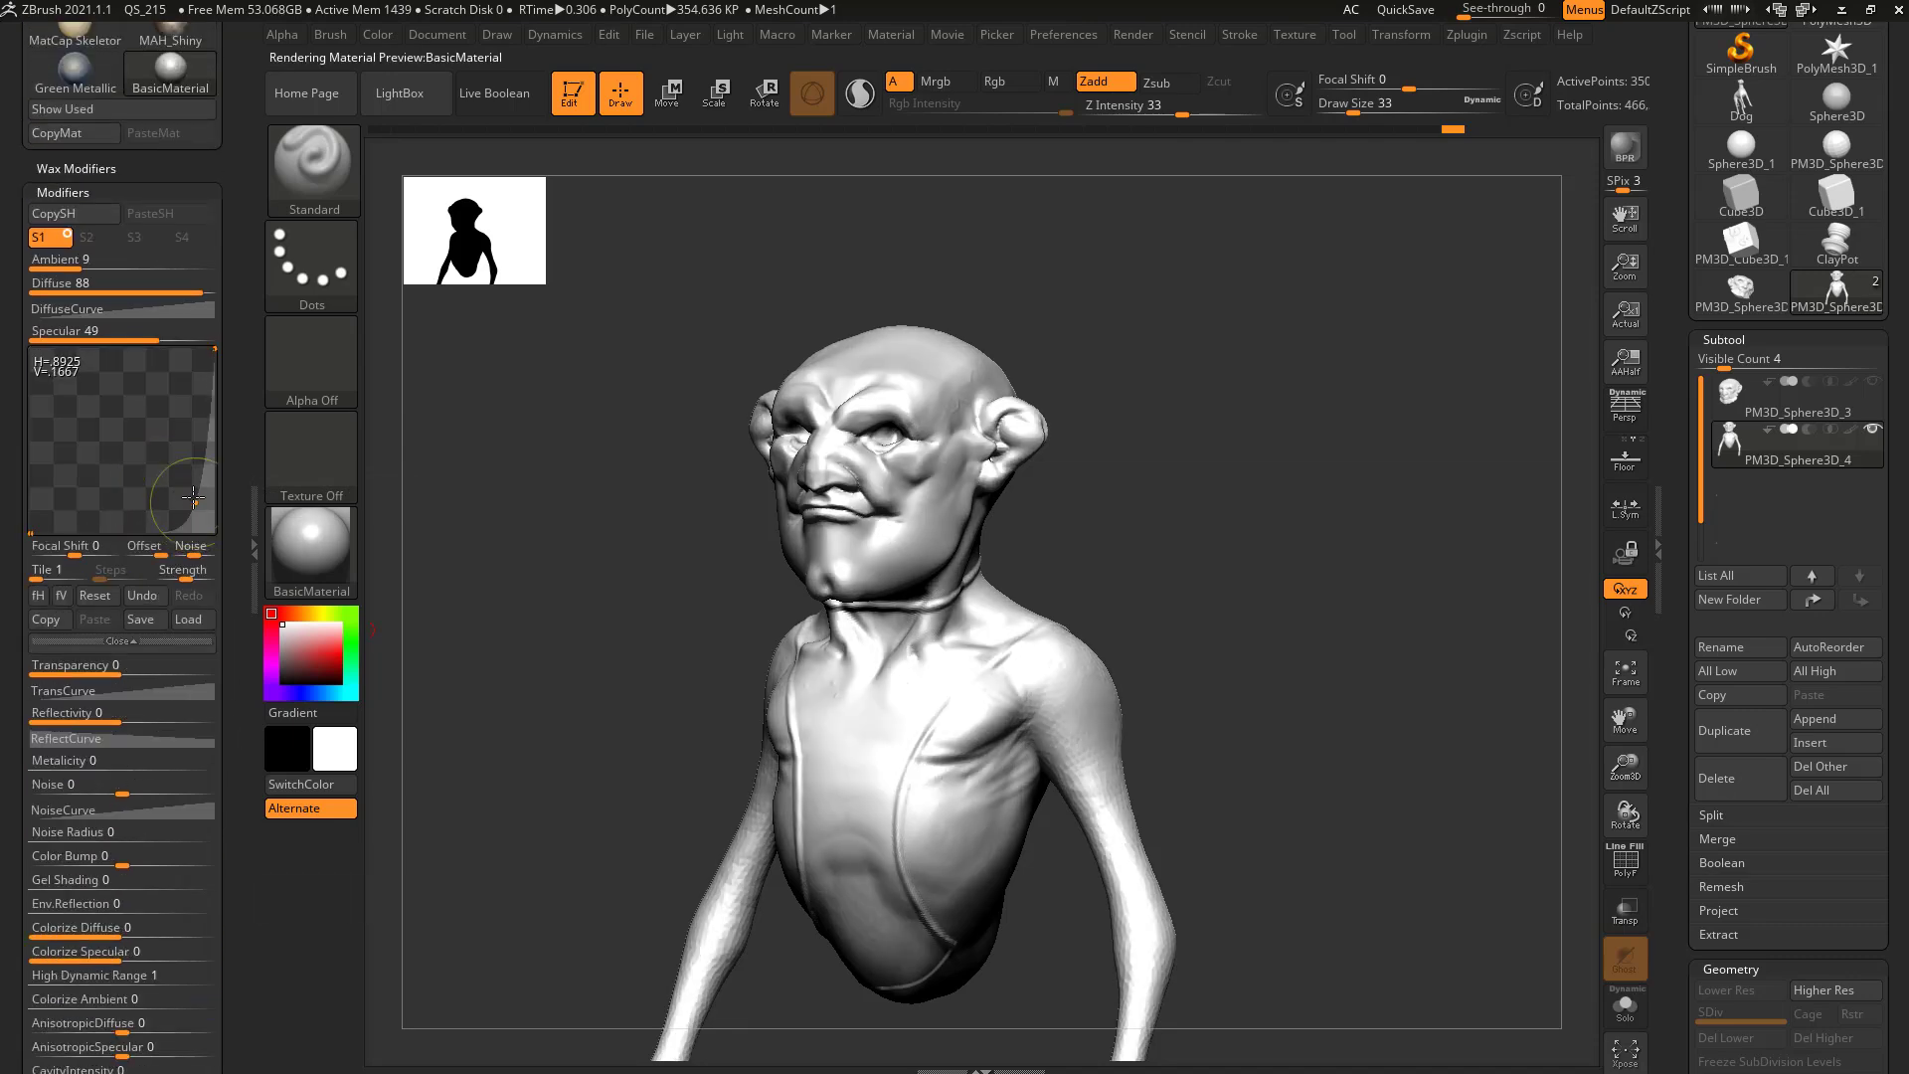
- Return BasicMaterial's PhongBlinn Specular to 0
scroll(149, 696, down, 5)
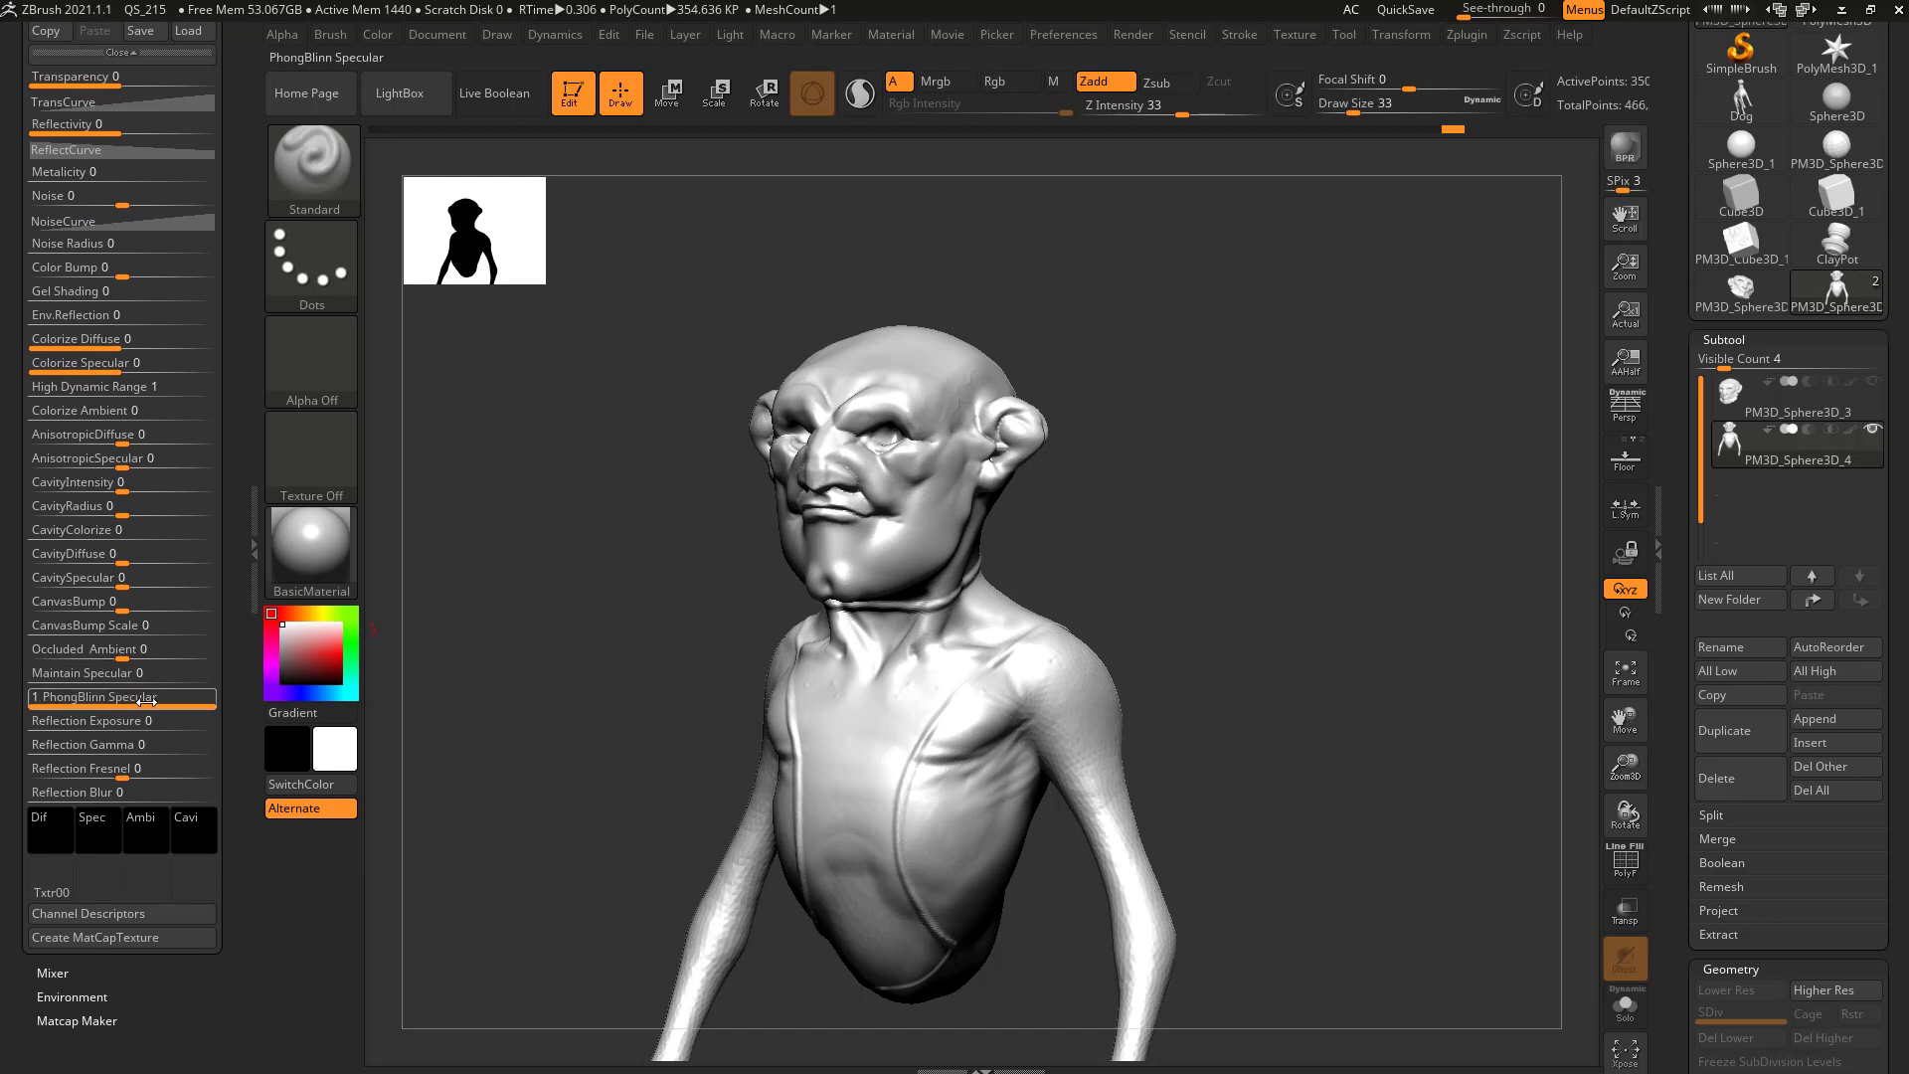
drag(199, 696, 16, 697)
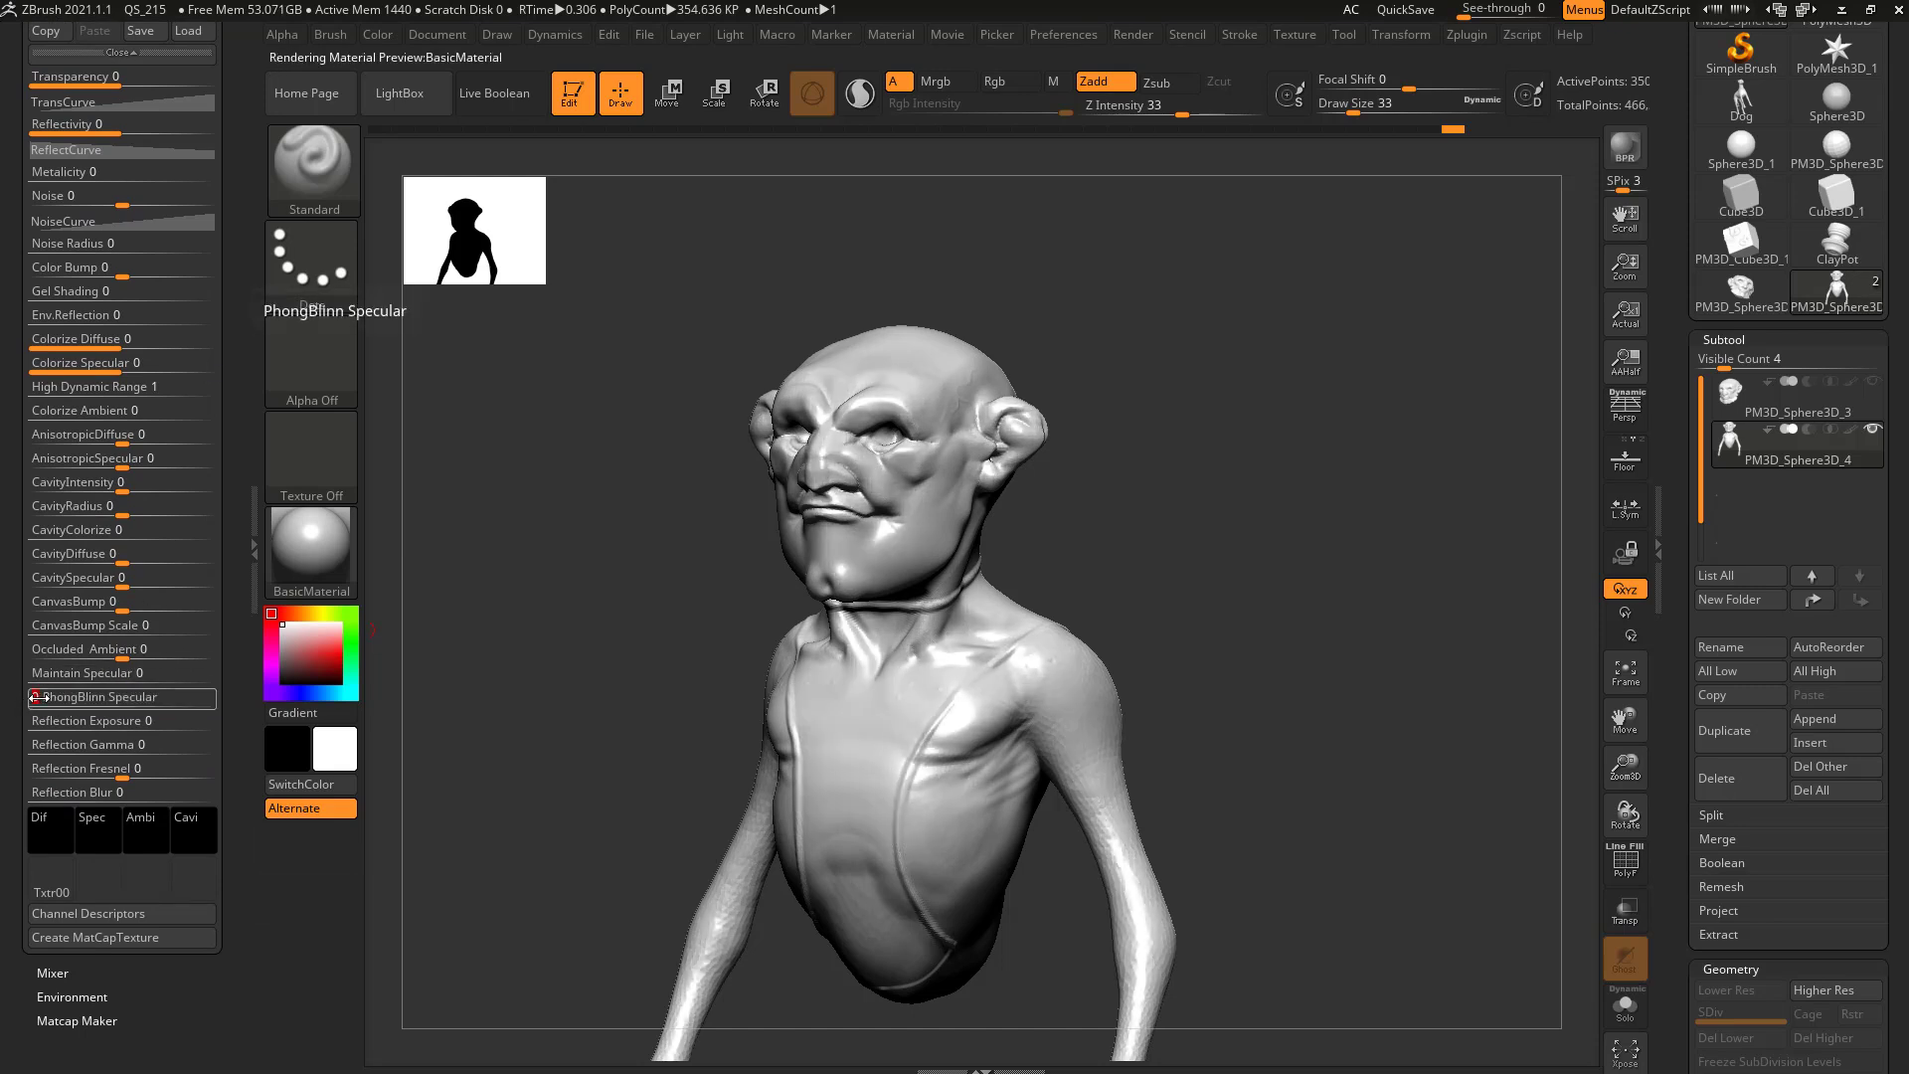
key(Return)
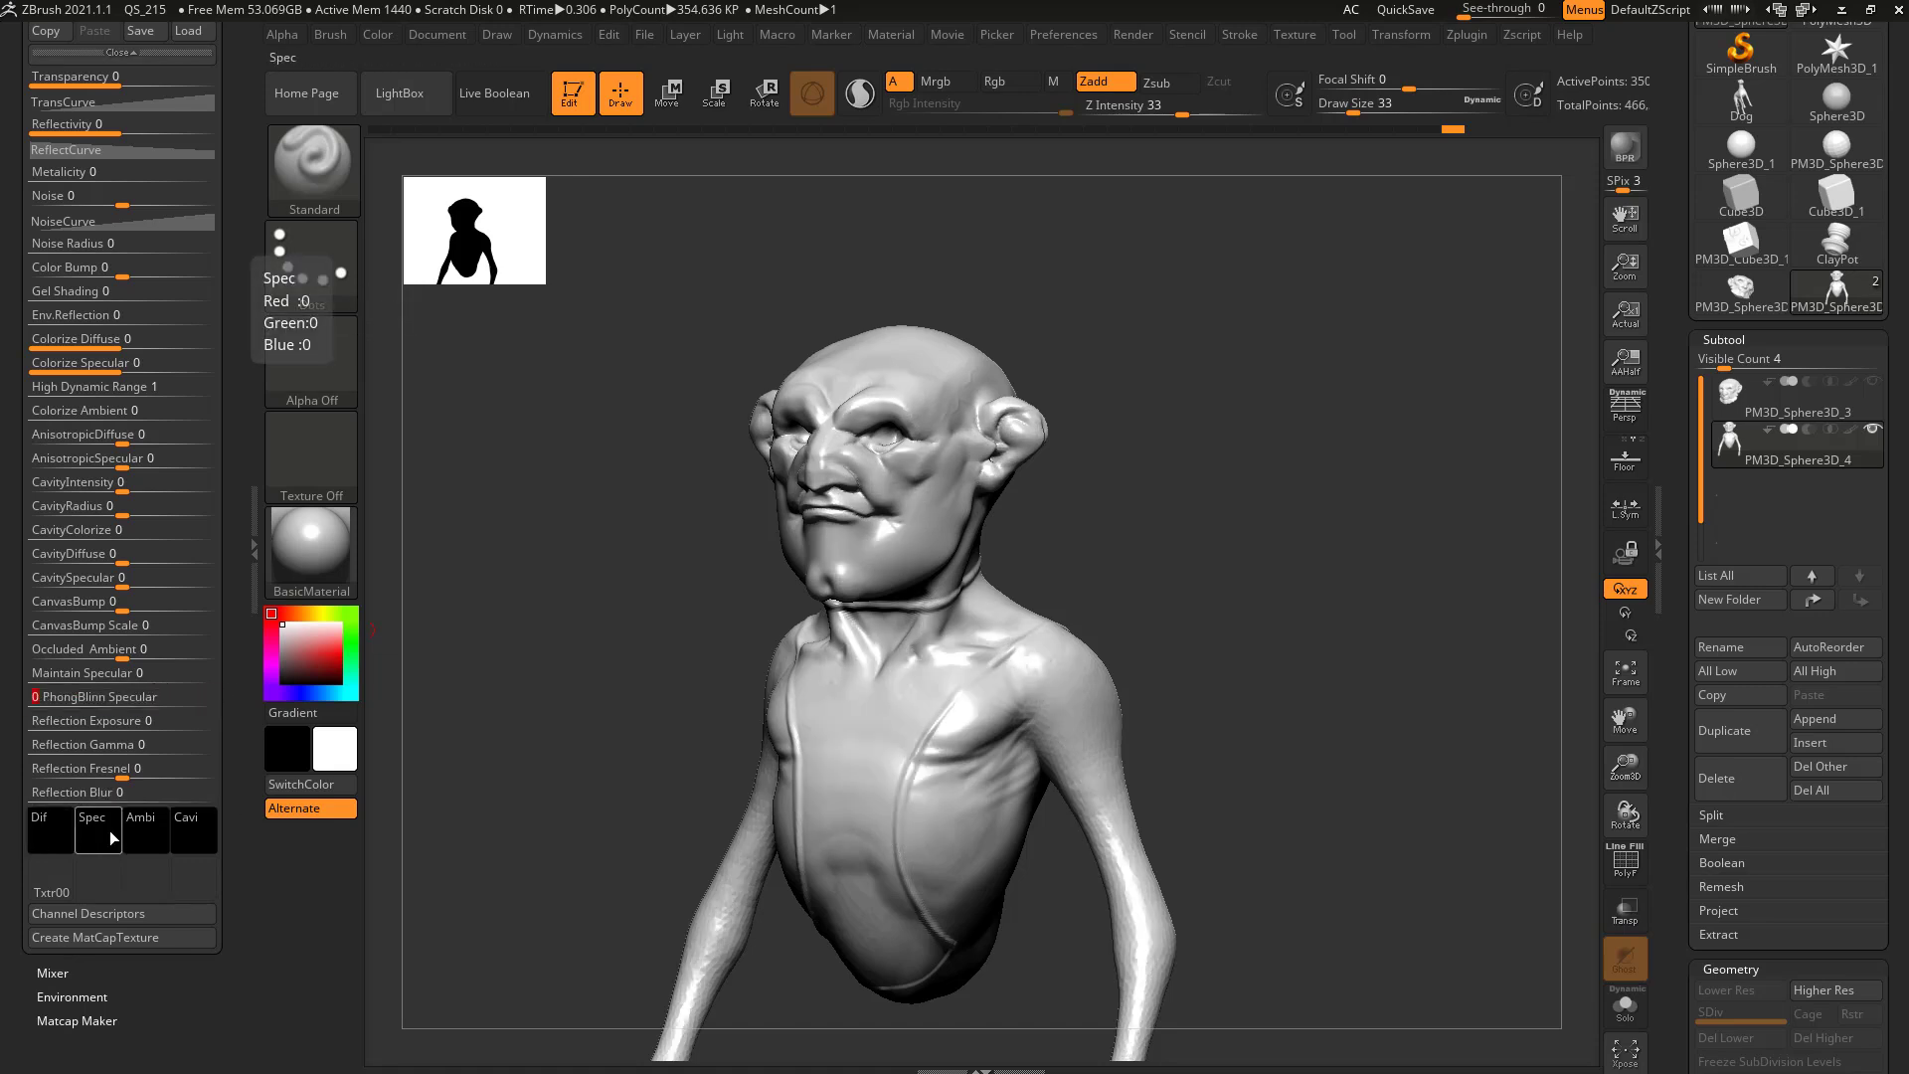
- Choose red as the material's Dif colour and try the Colorize Diffuse amount, ending at 0
click(57, 836)
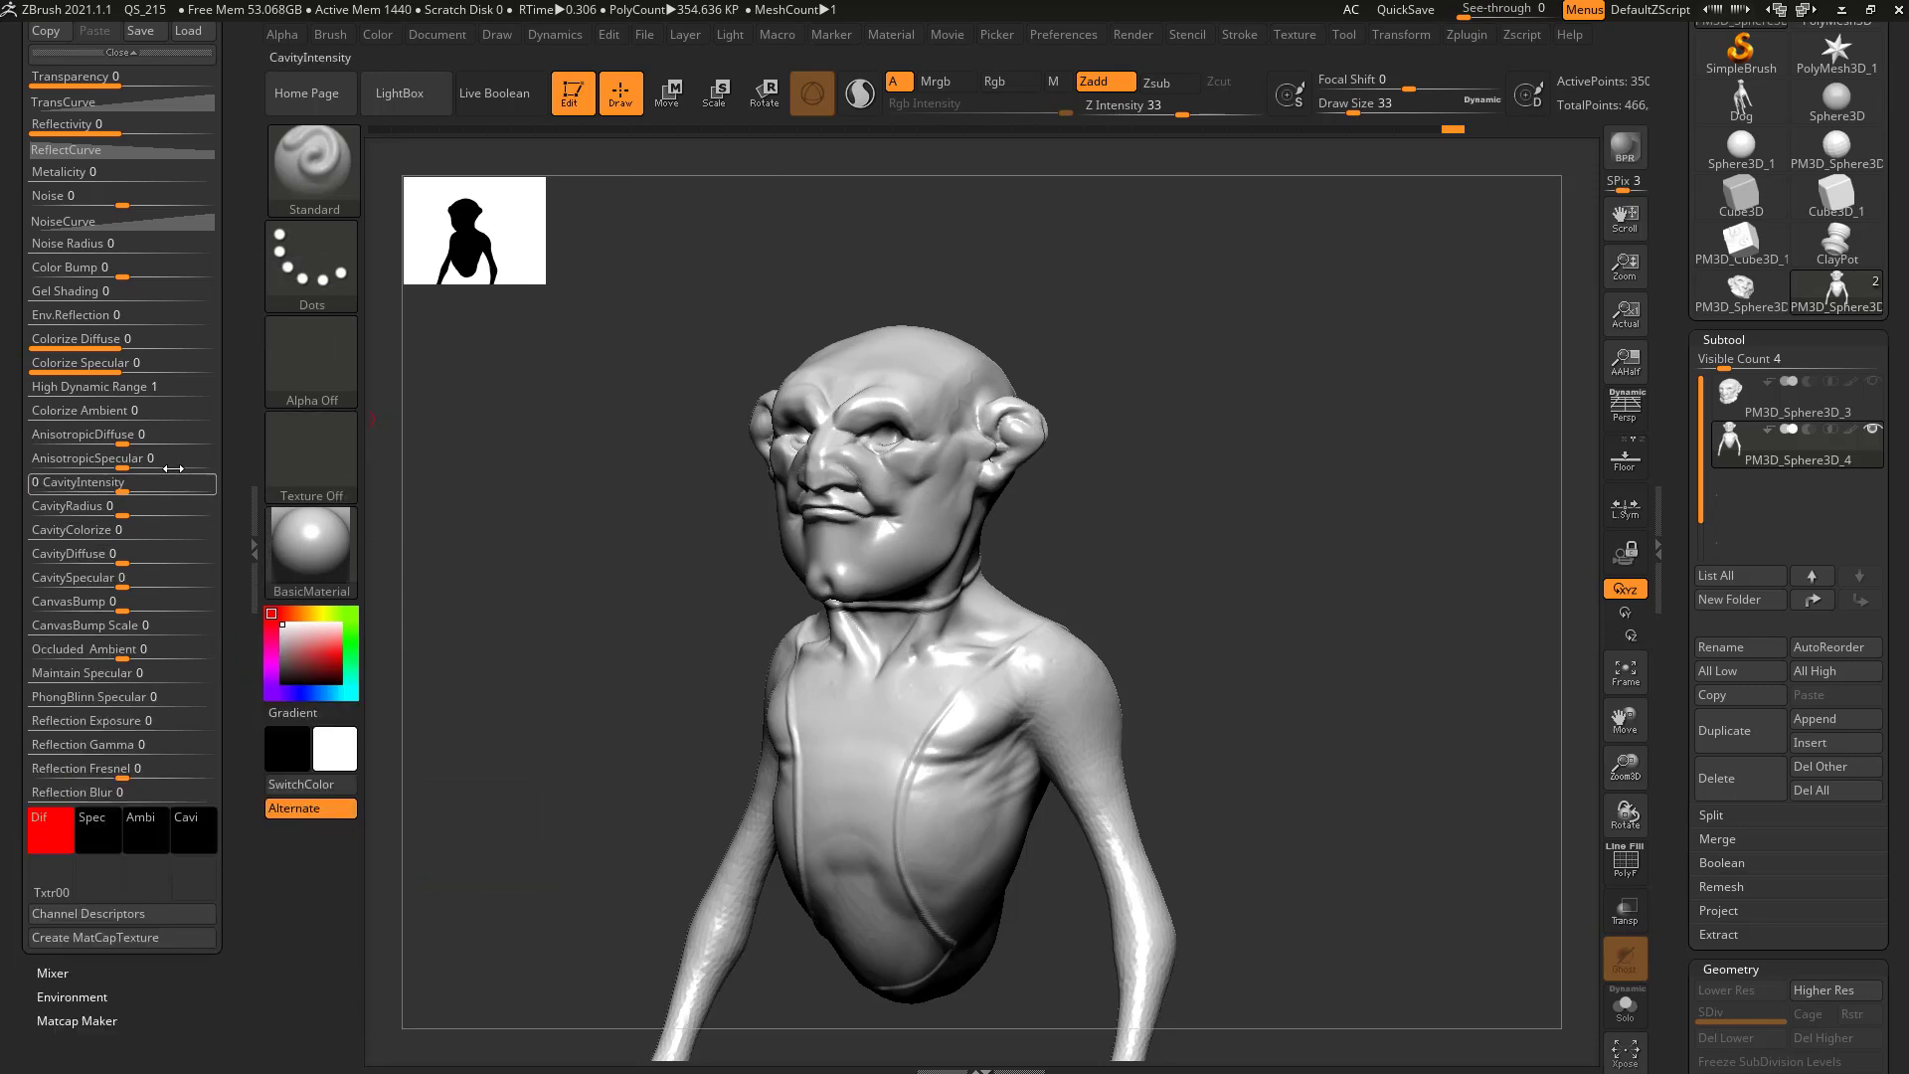
click(124, 339)
mouse_move(123, 339)
mouse_down()
mouse_move(190, 339)
mouse_move(114, 345)
mouse_up()
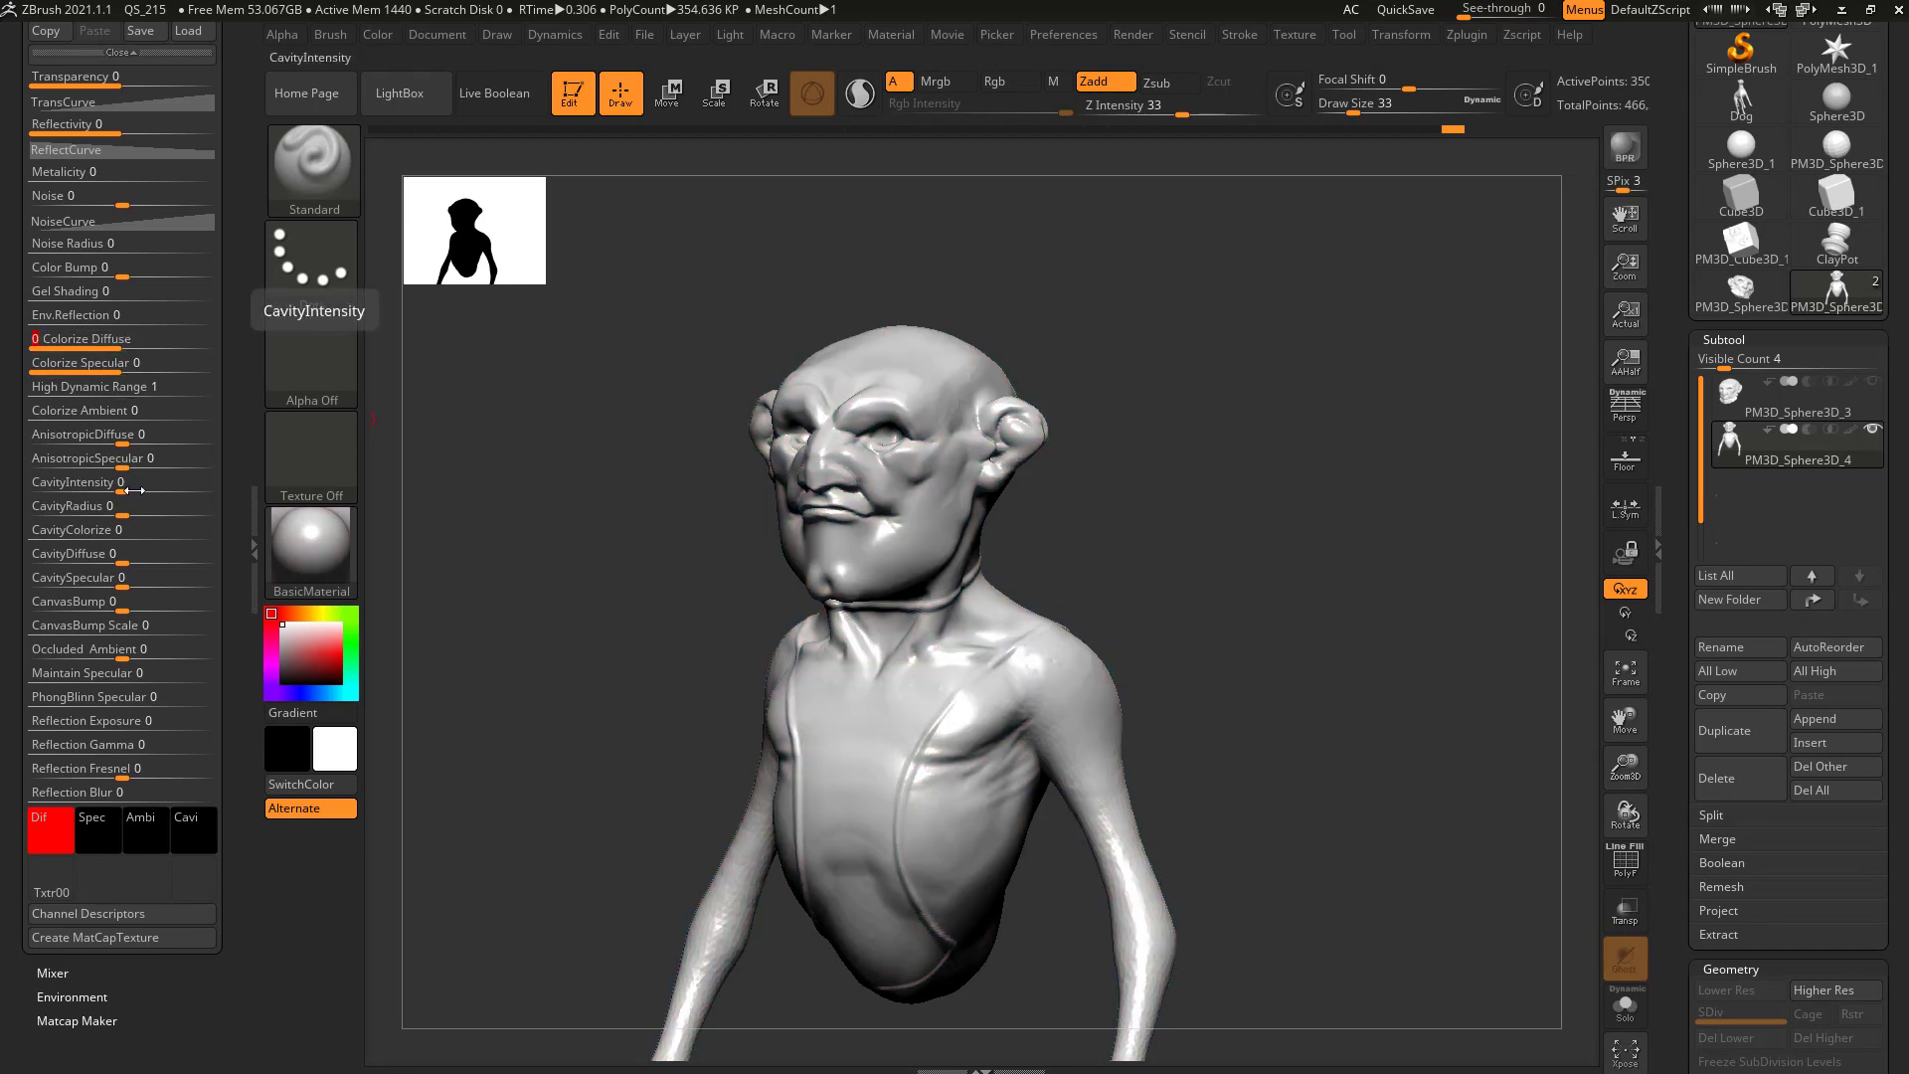
- Choose a pale cyan as the material's Spec colour and set Colorize Specular to 100
click(111, 844)
click(388, 1019)
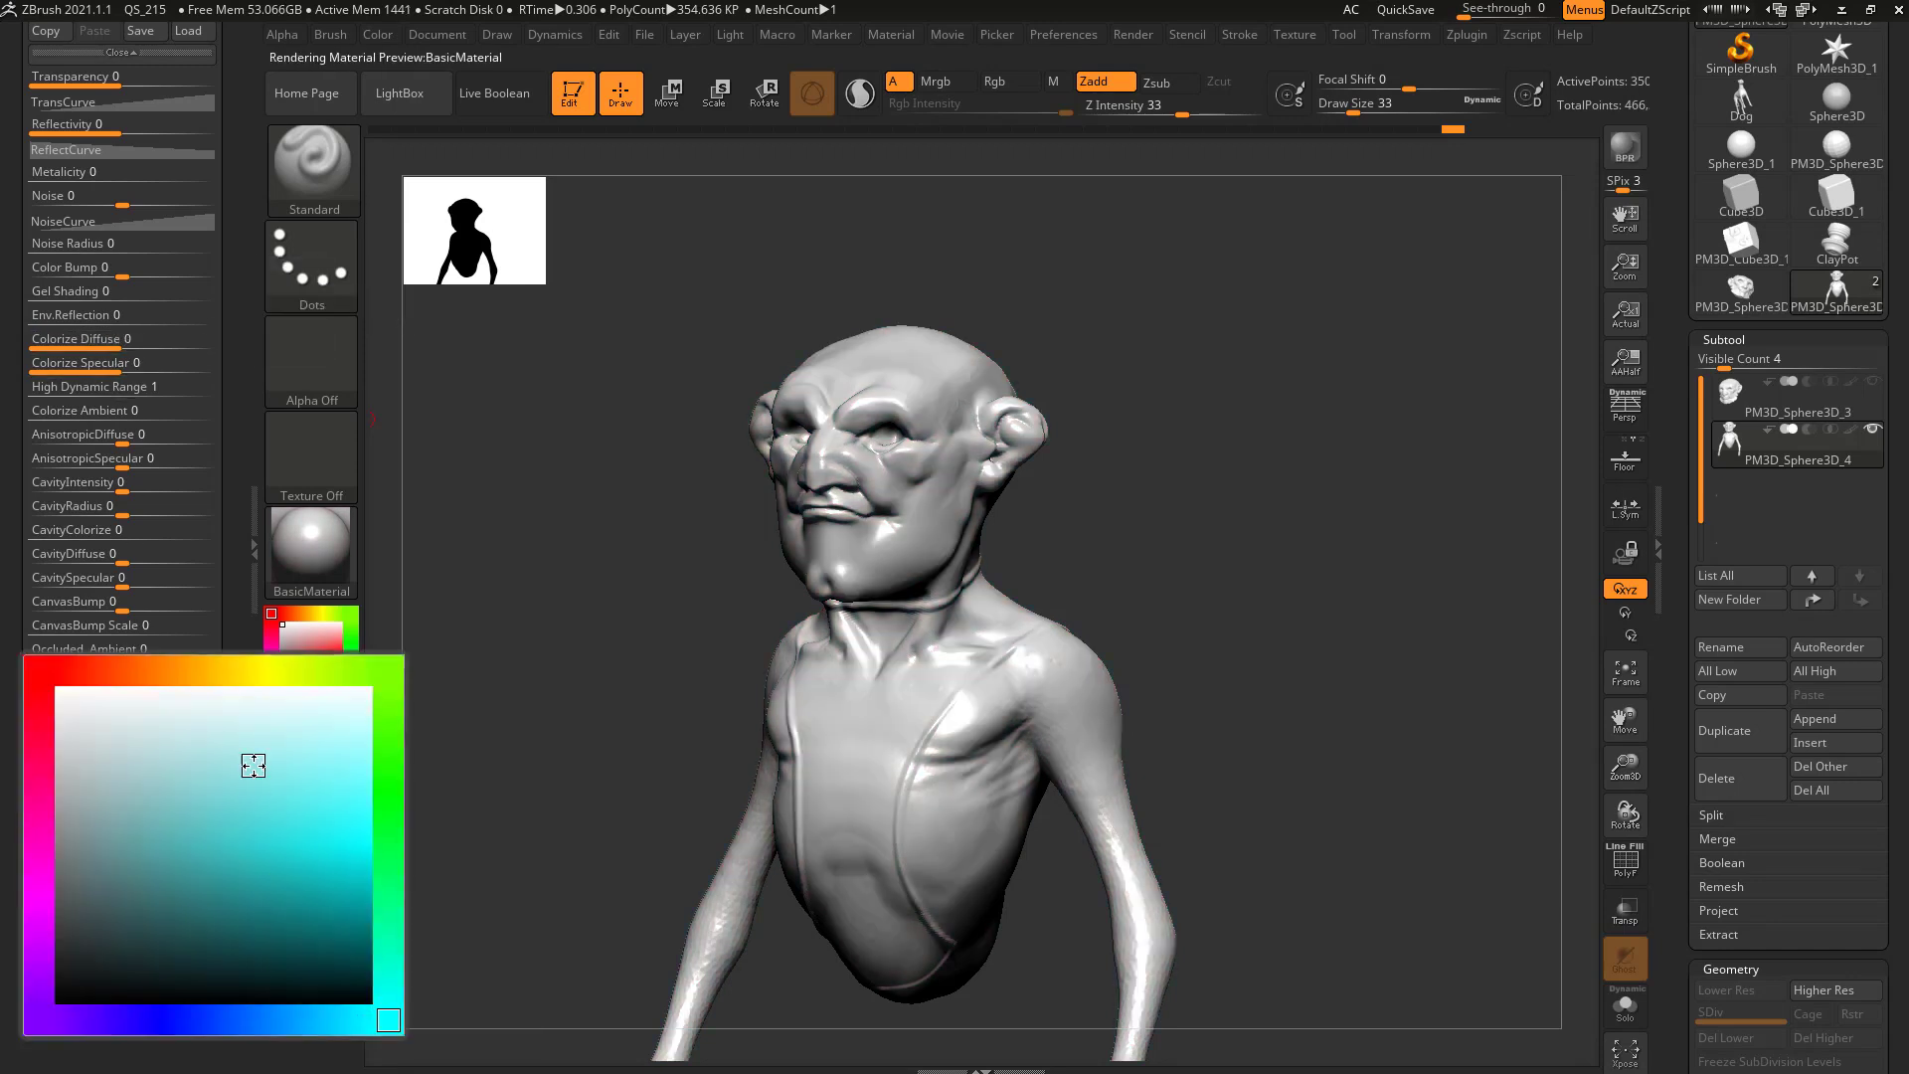
click(256, 753)
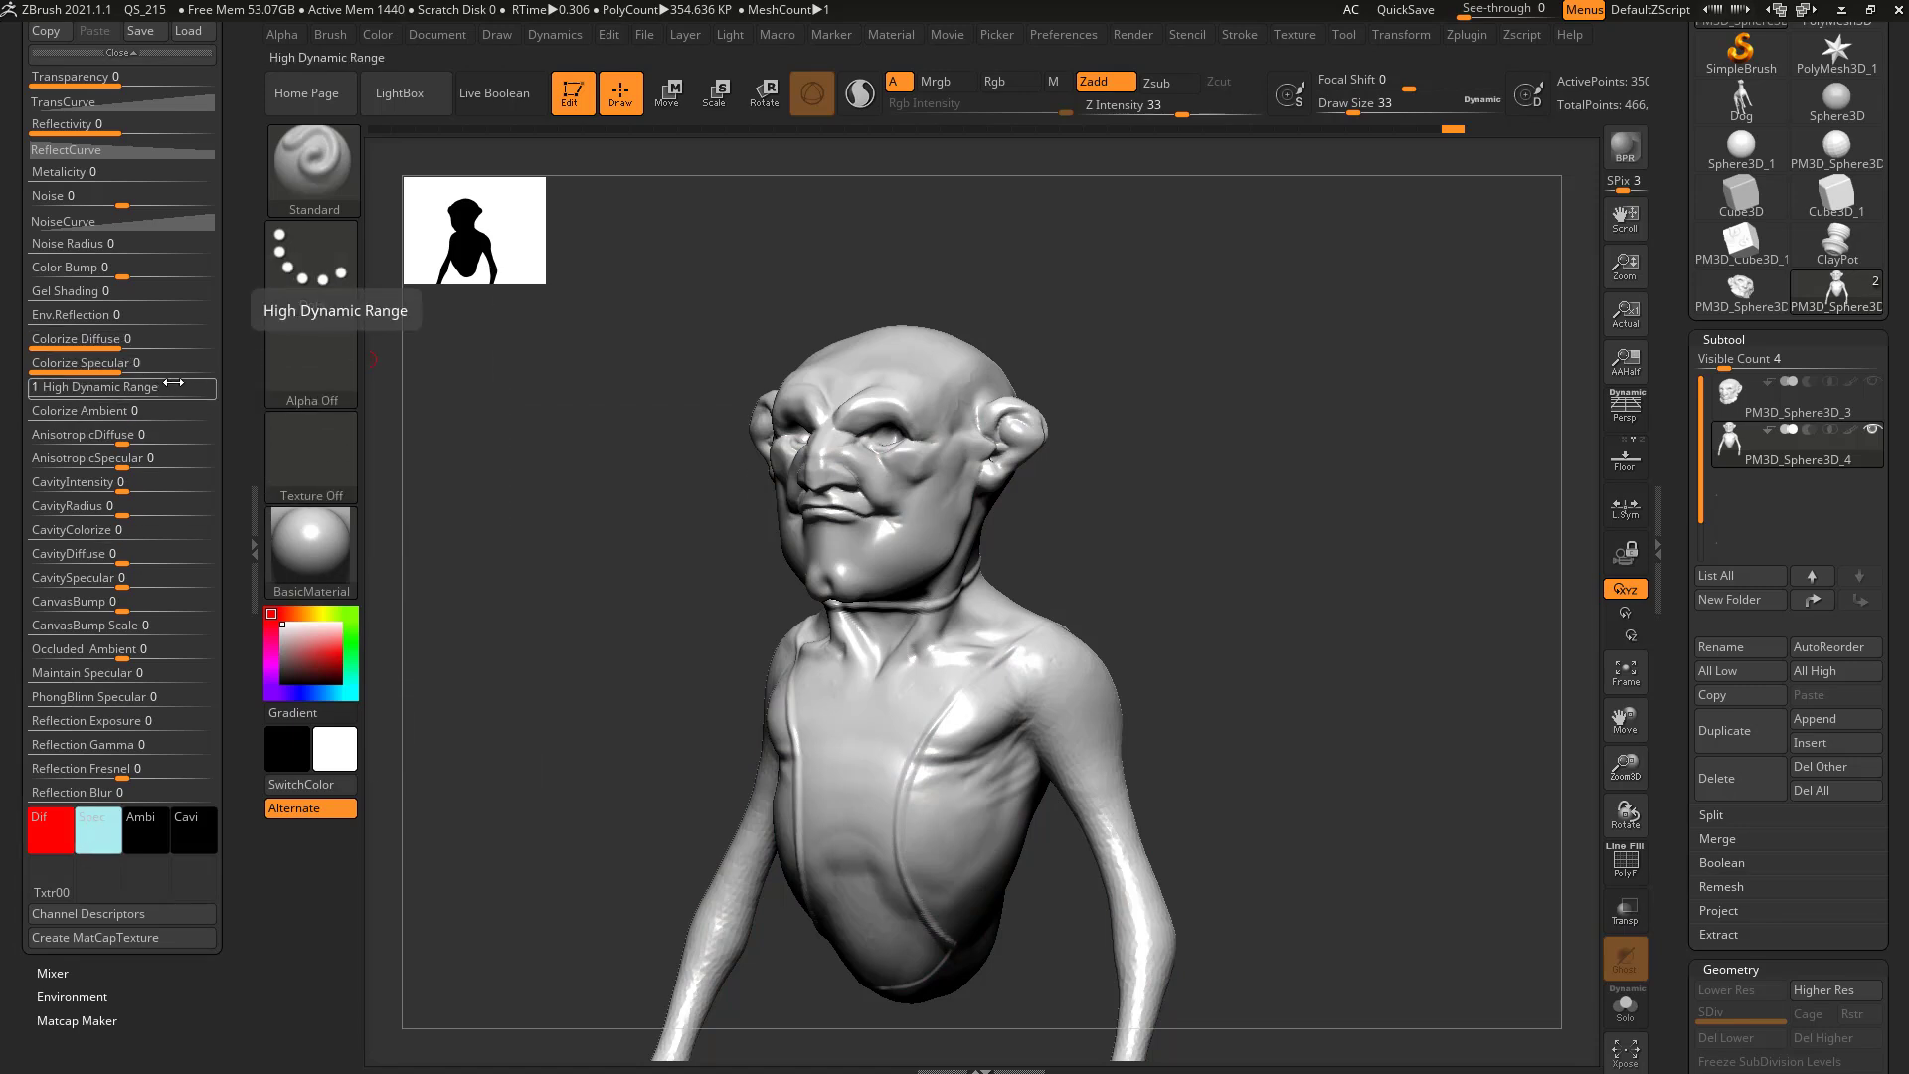
drag(133, 365, 152, 365)
drag(168, 365, 221, 365)
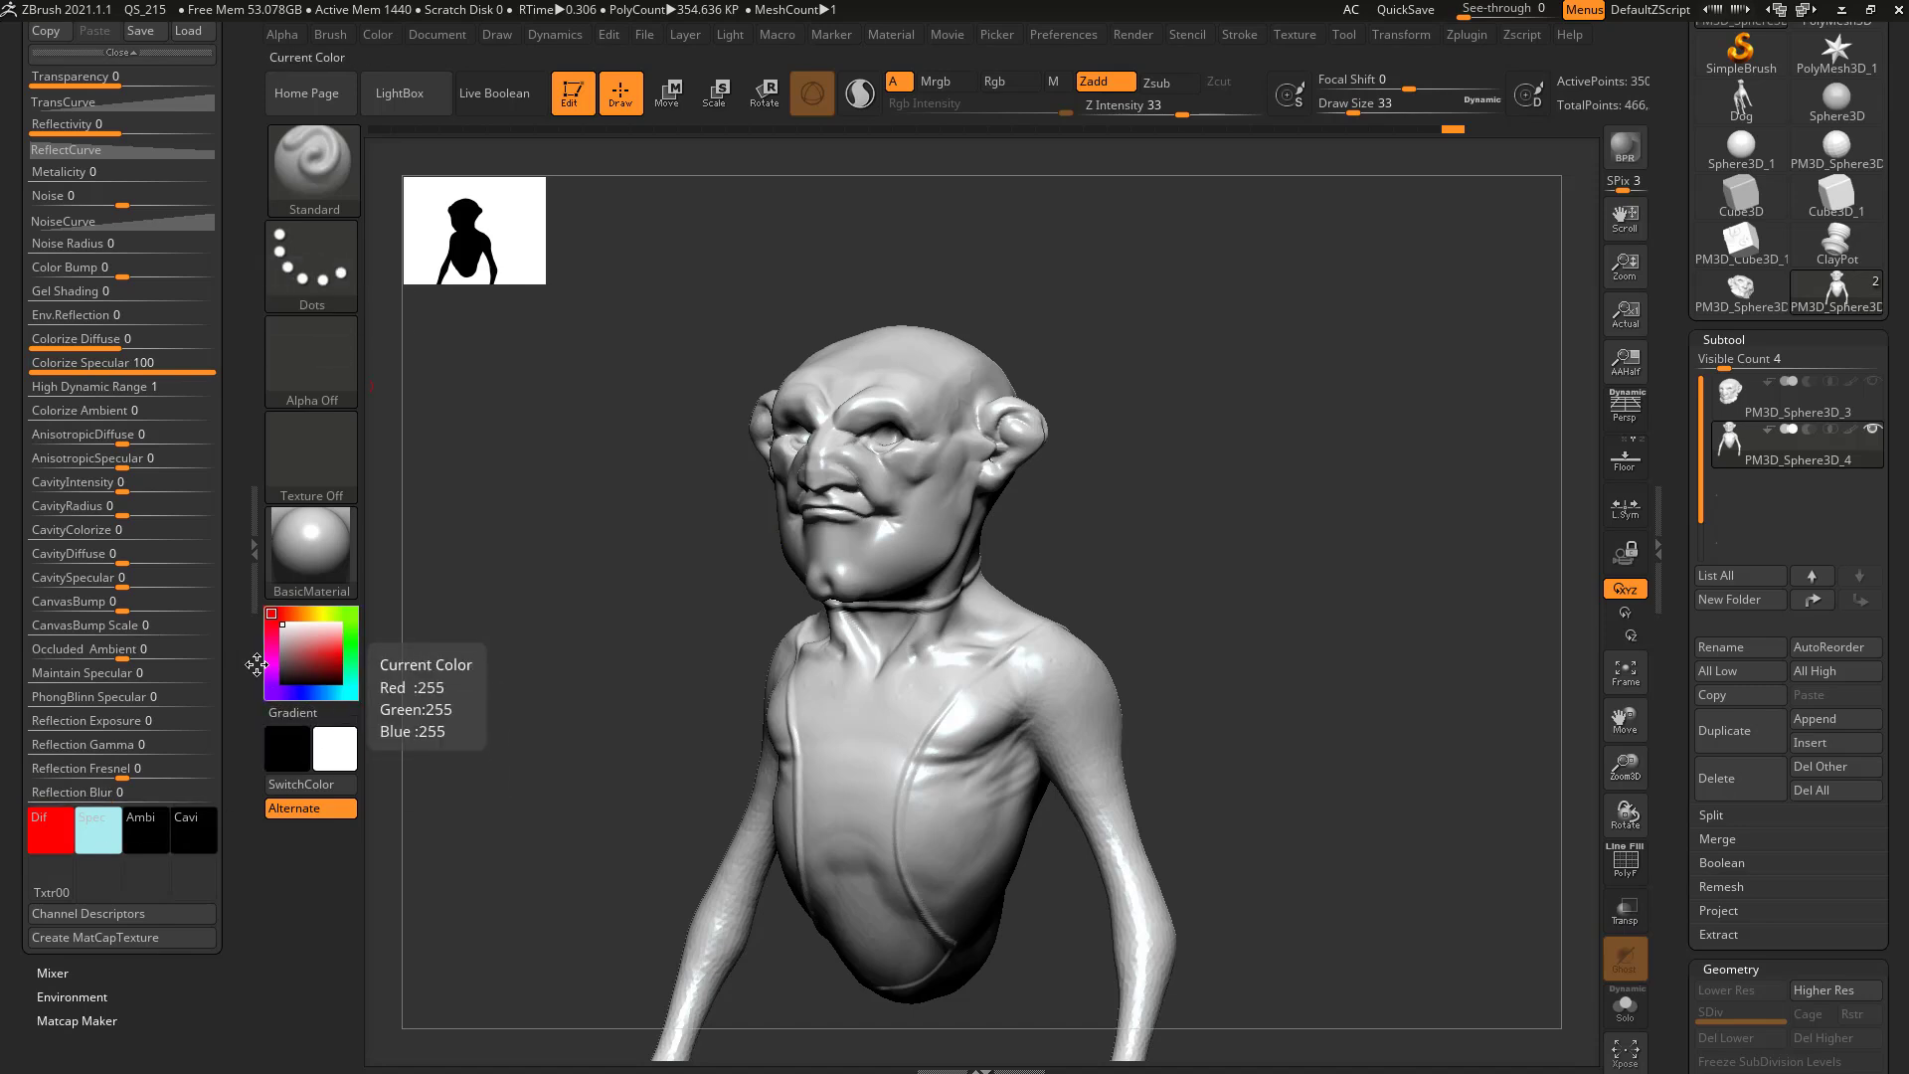
- Try white as the material's Dif colour and reset it to black
click(55, 842)
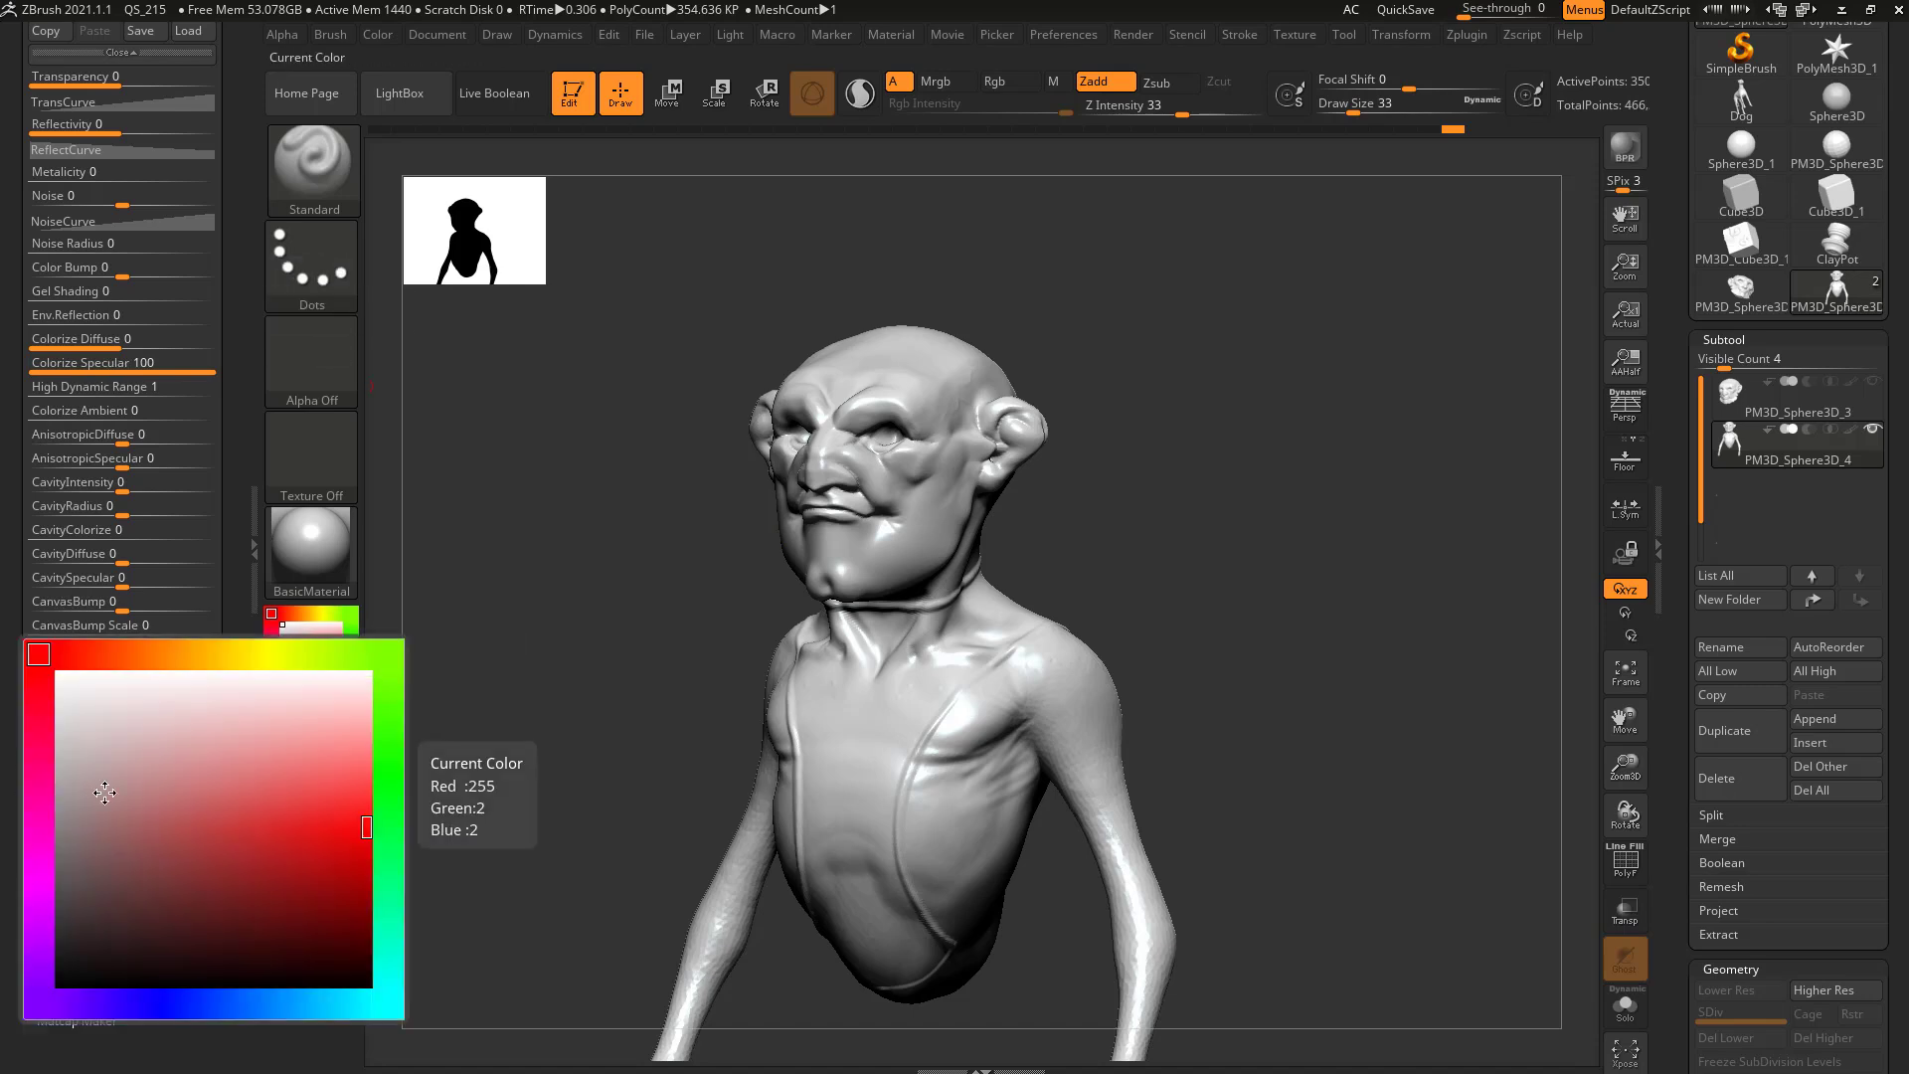
click(50, 669)
click(50, 830)
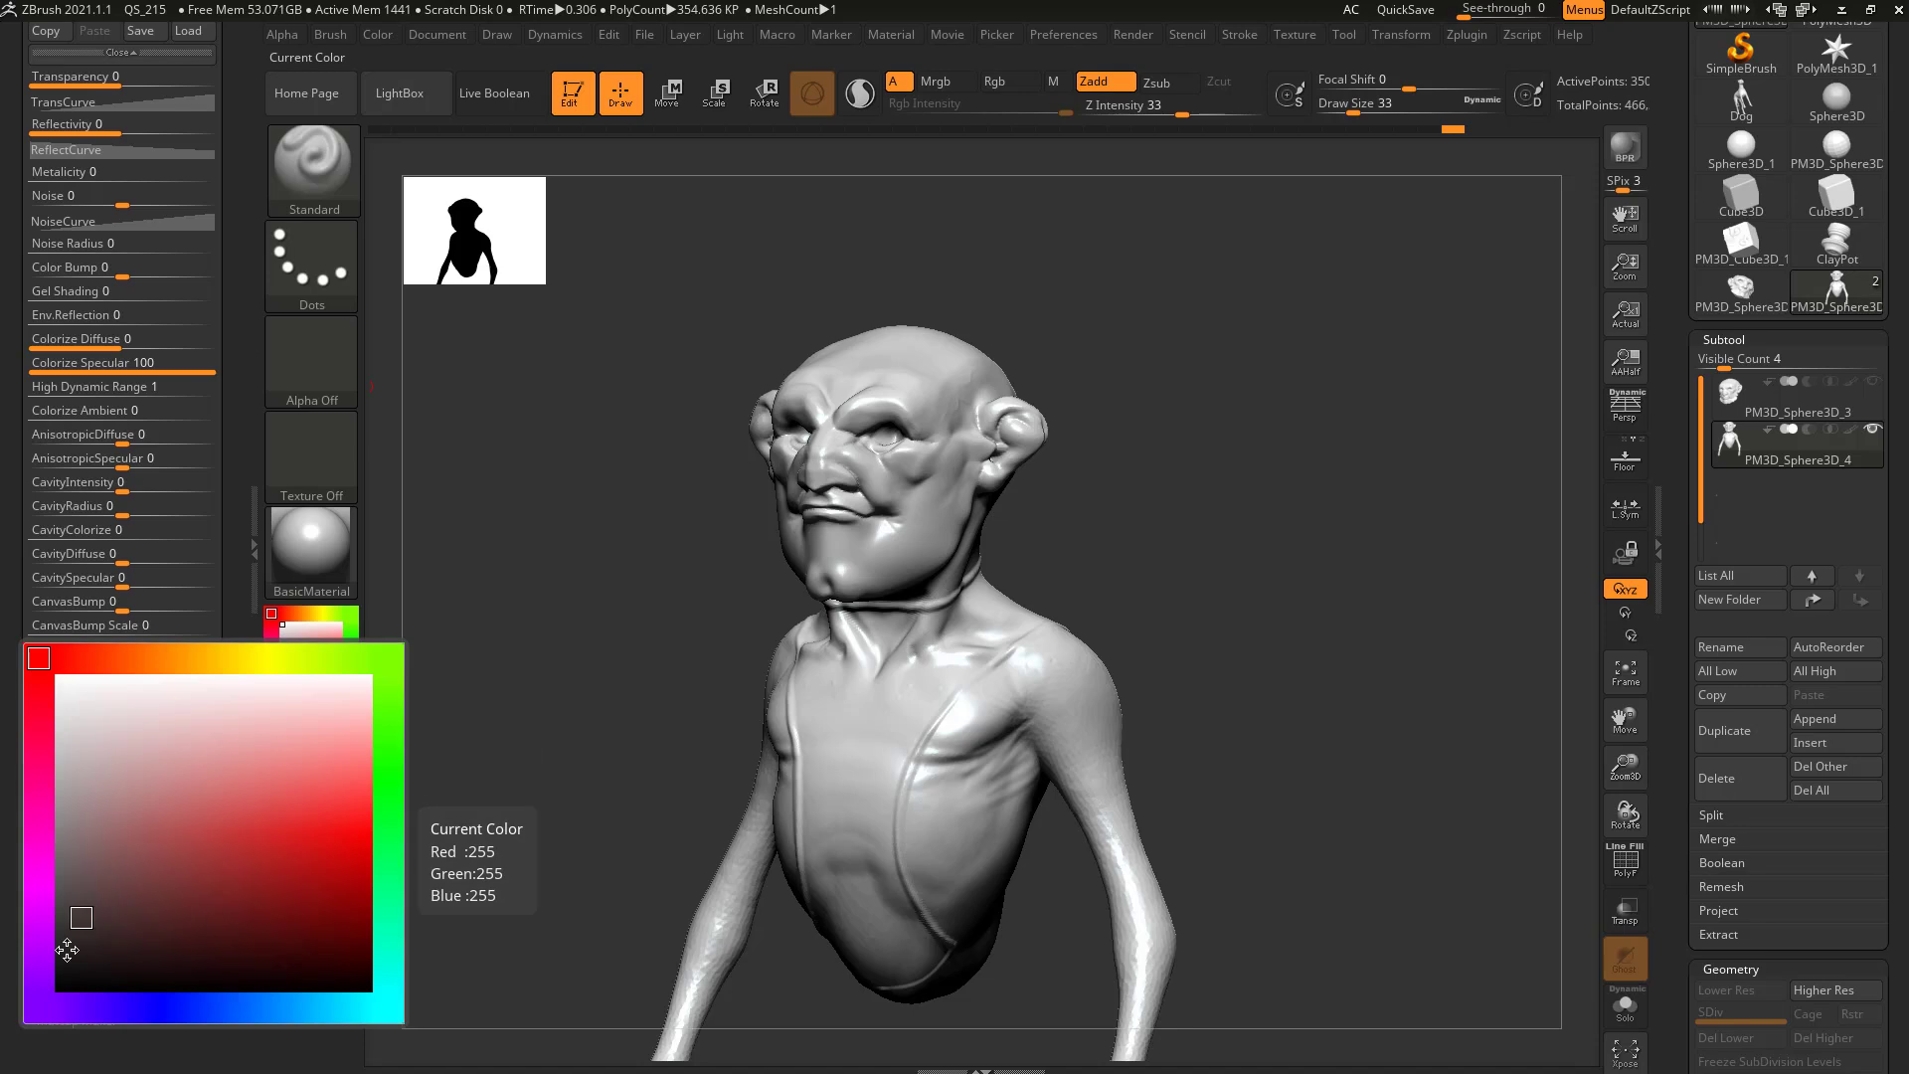
click(45, 1007)
- Try black as the material's Spec colour and settle on white
click(83, 854)
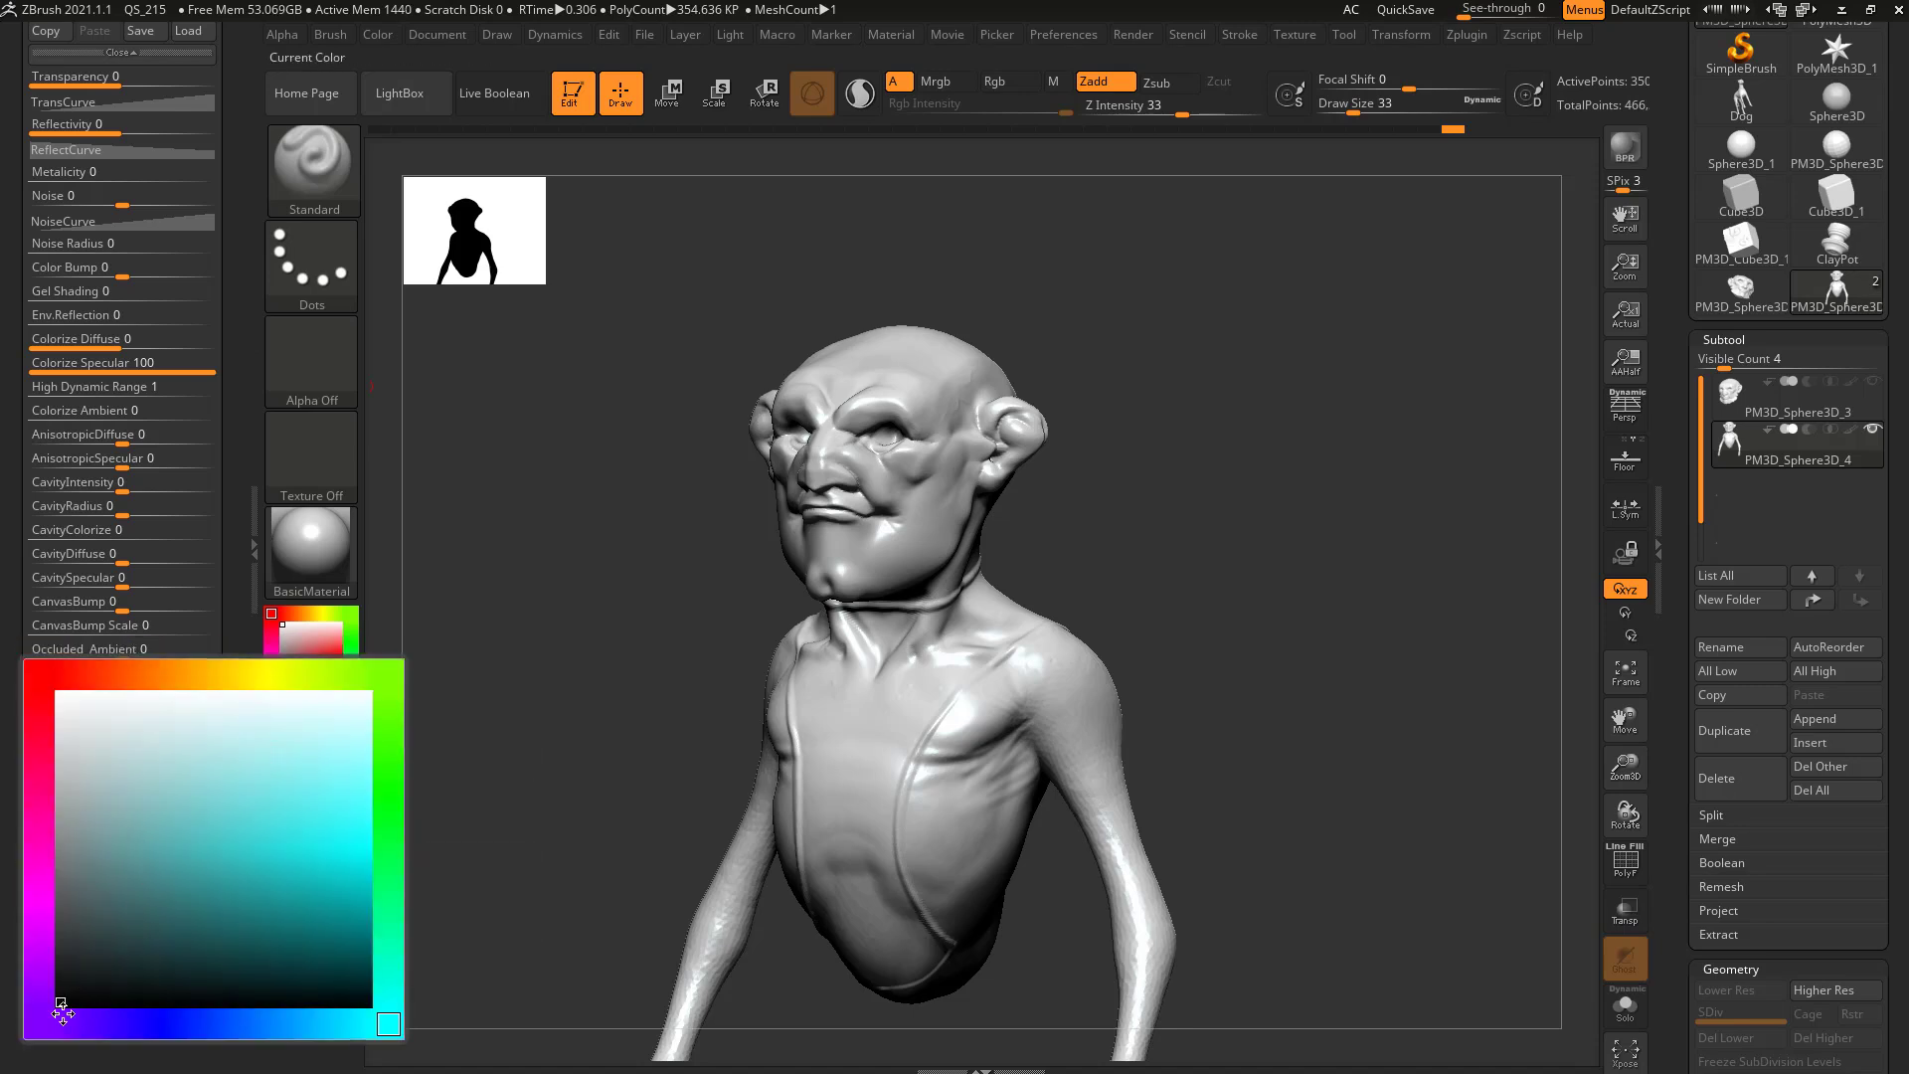
click(52, 1009)
drag(10, 933, 10, 989)
click(88, 886)
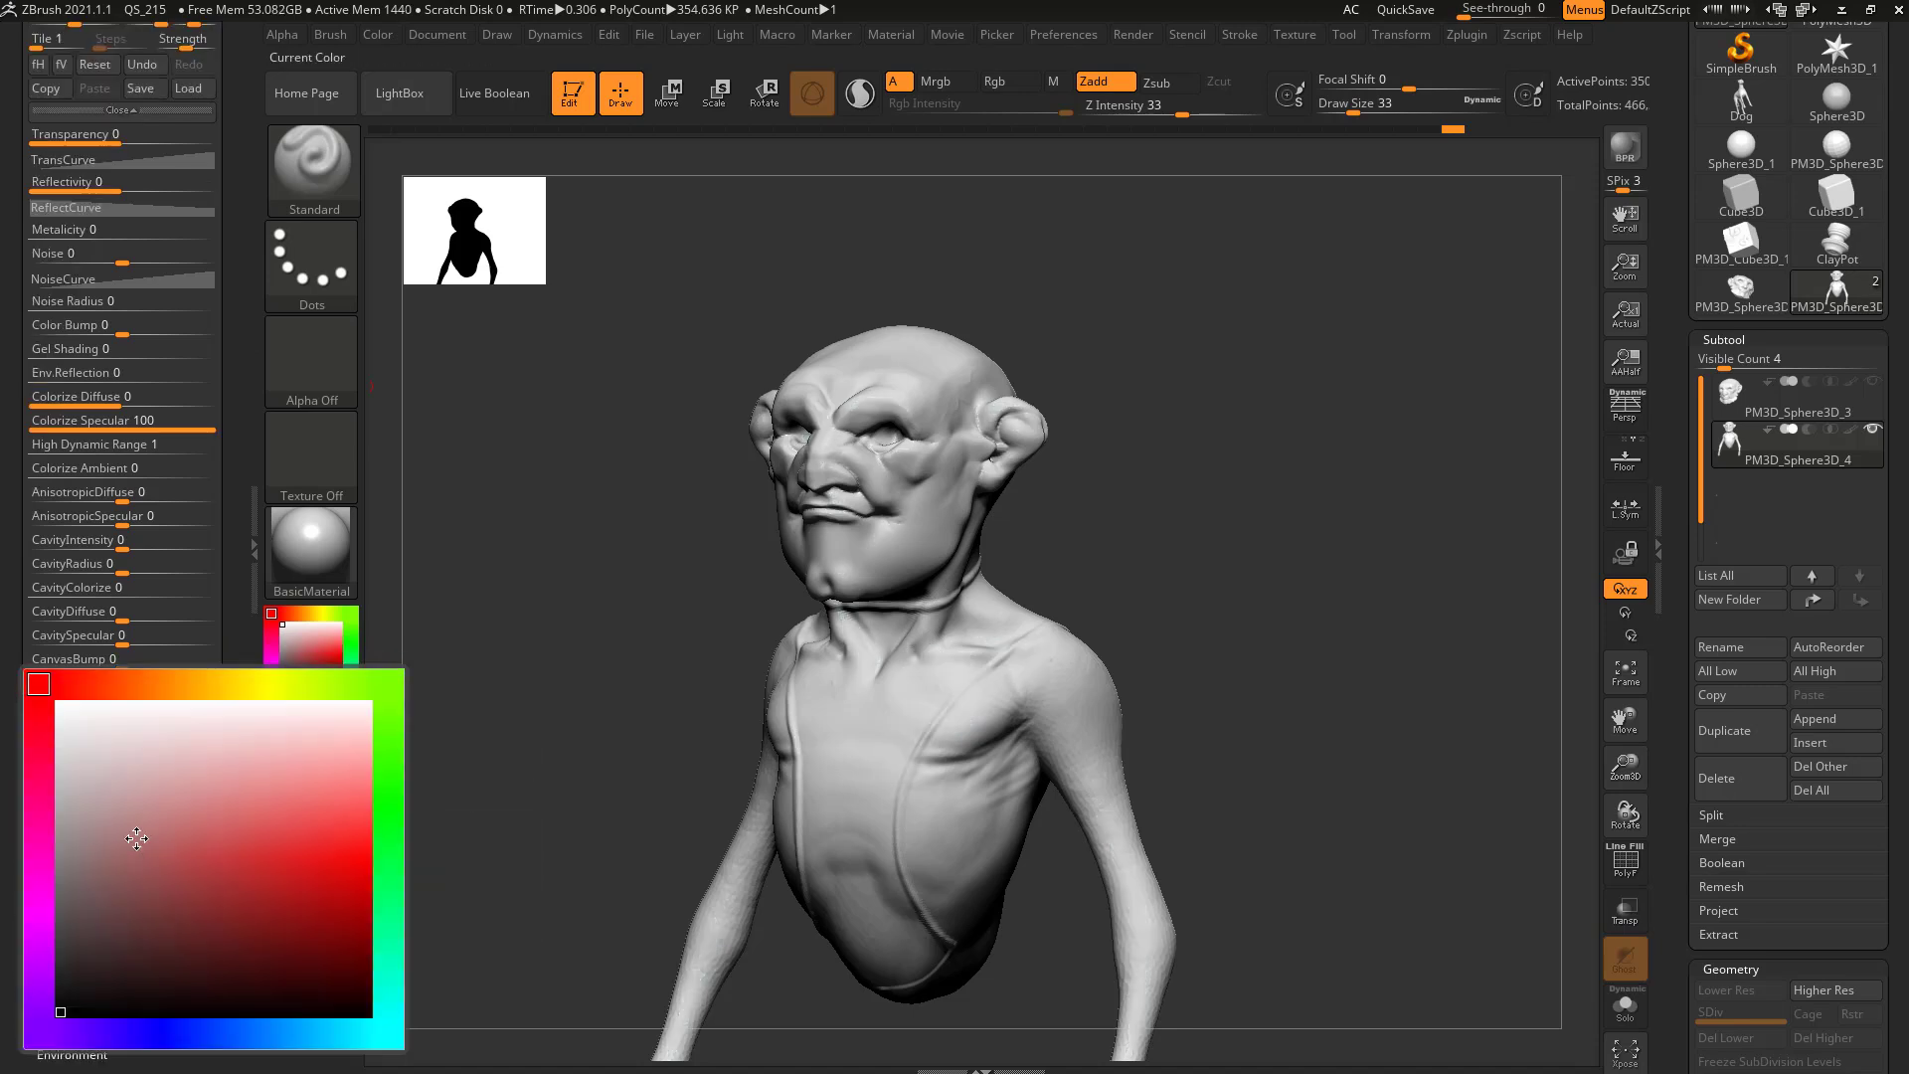
click(56, 709)
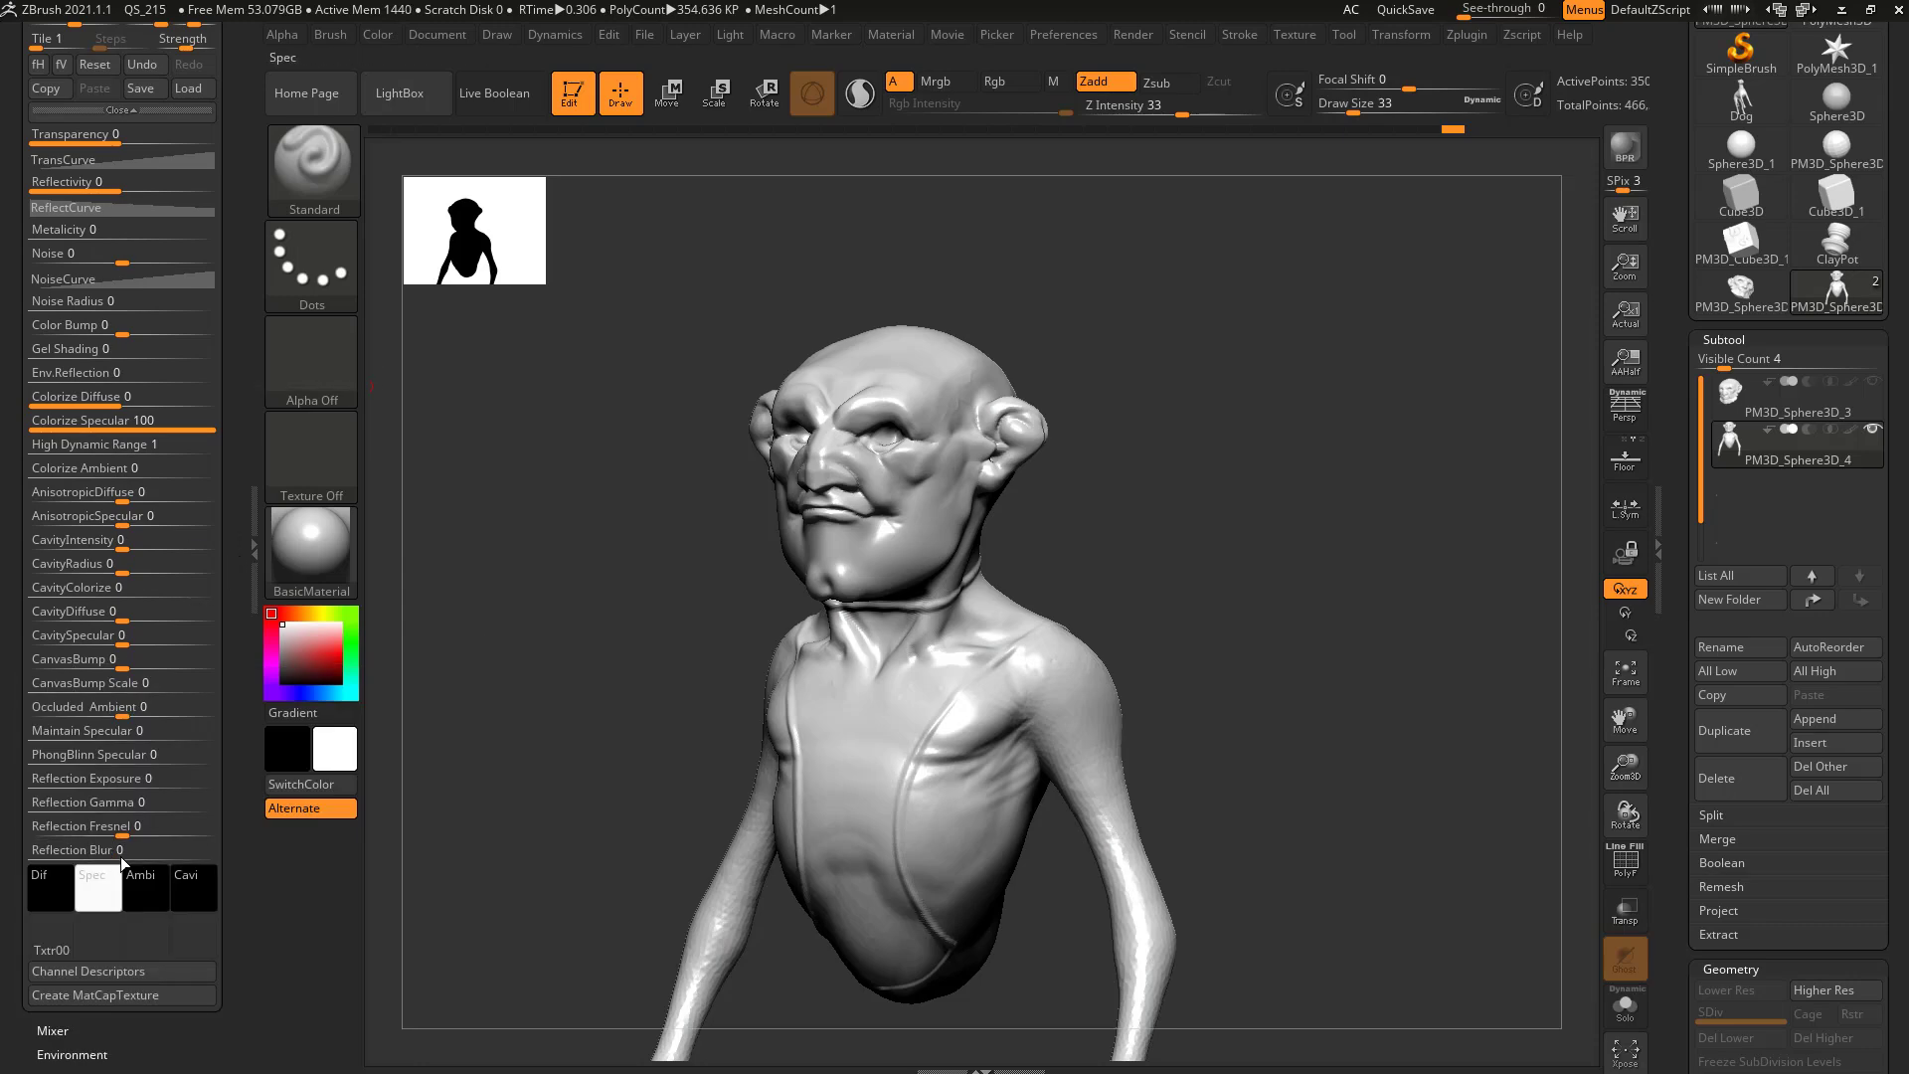
- Lower BasicMaterial's Specular to 39 and adjust its specular curve, and switch the figure to BasicMaterial2
drag(243, 702, 222, 977)
drag(175, 786, 167, 764)
click(313, 552)
click(311, 546)
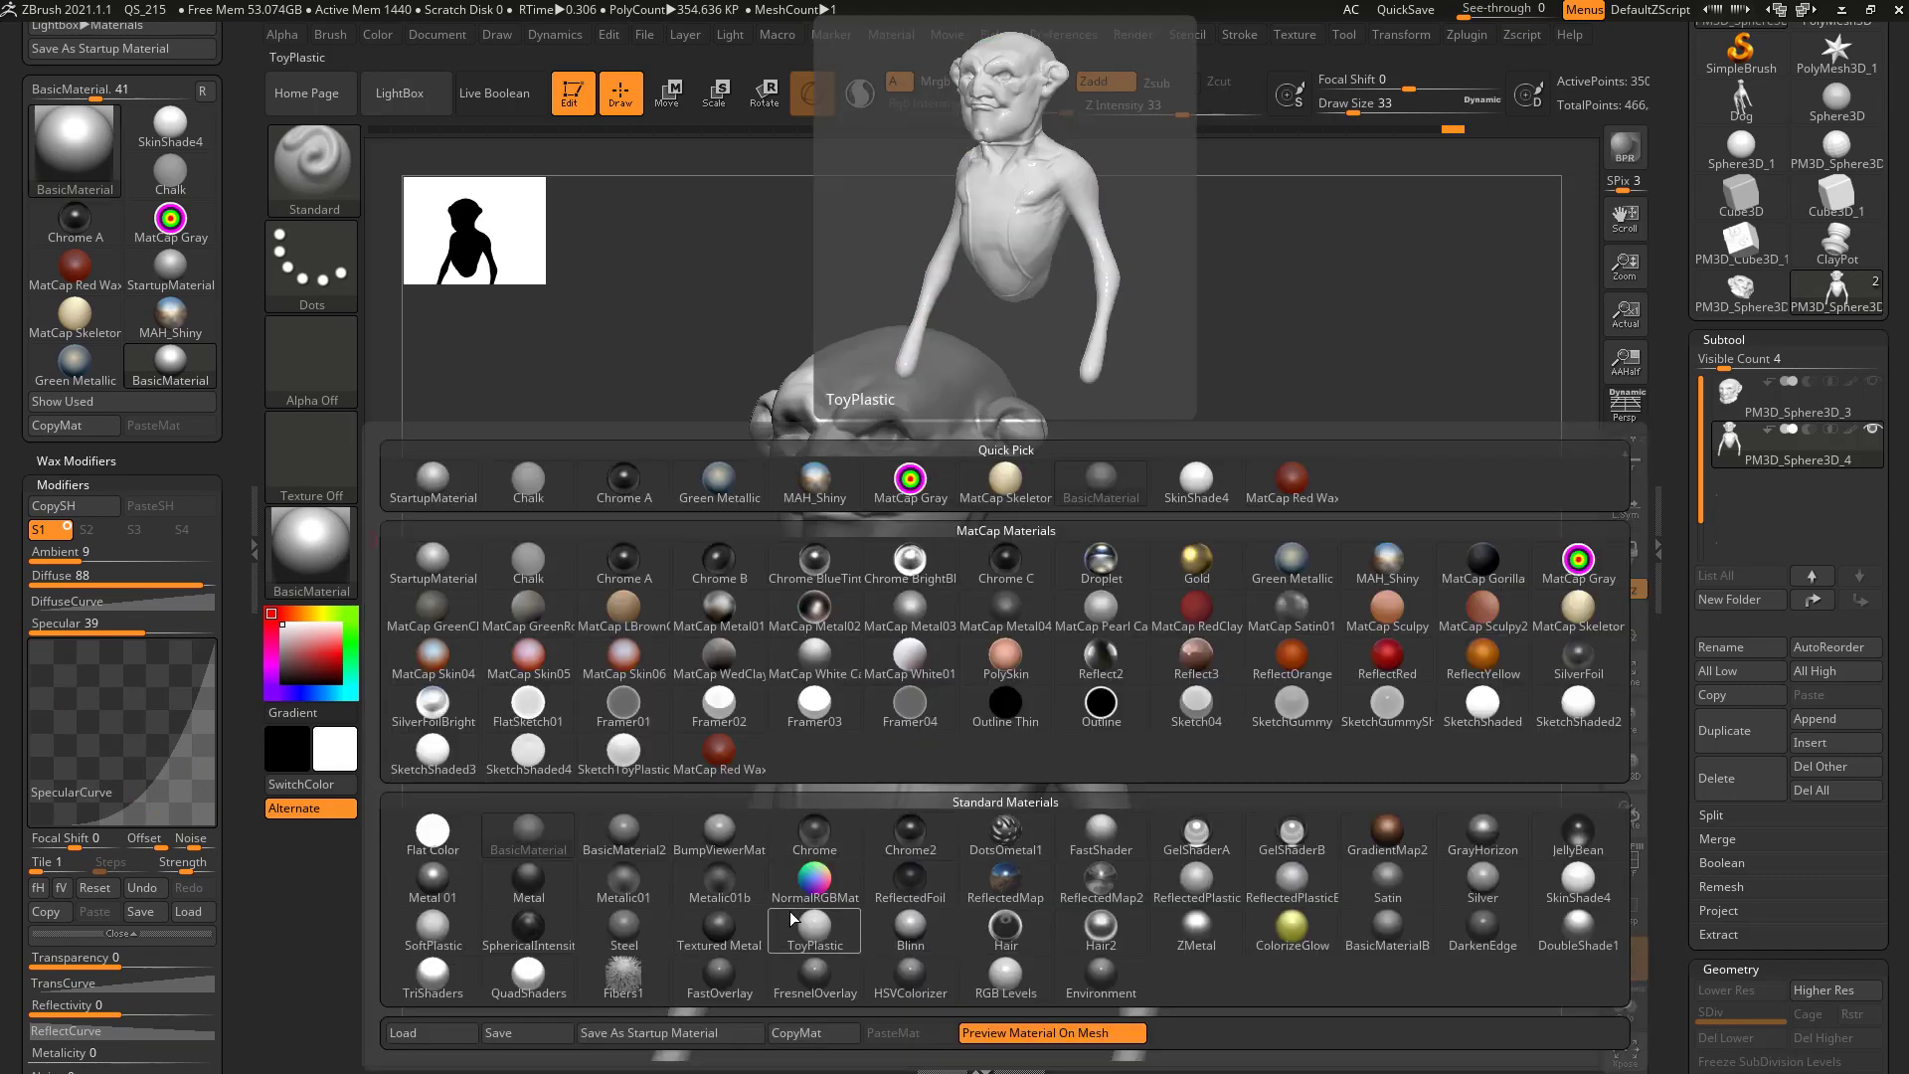
click(623, 836)
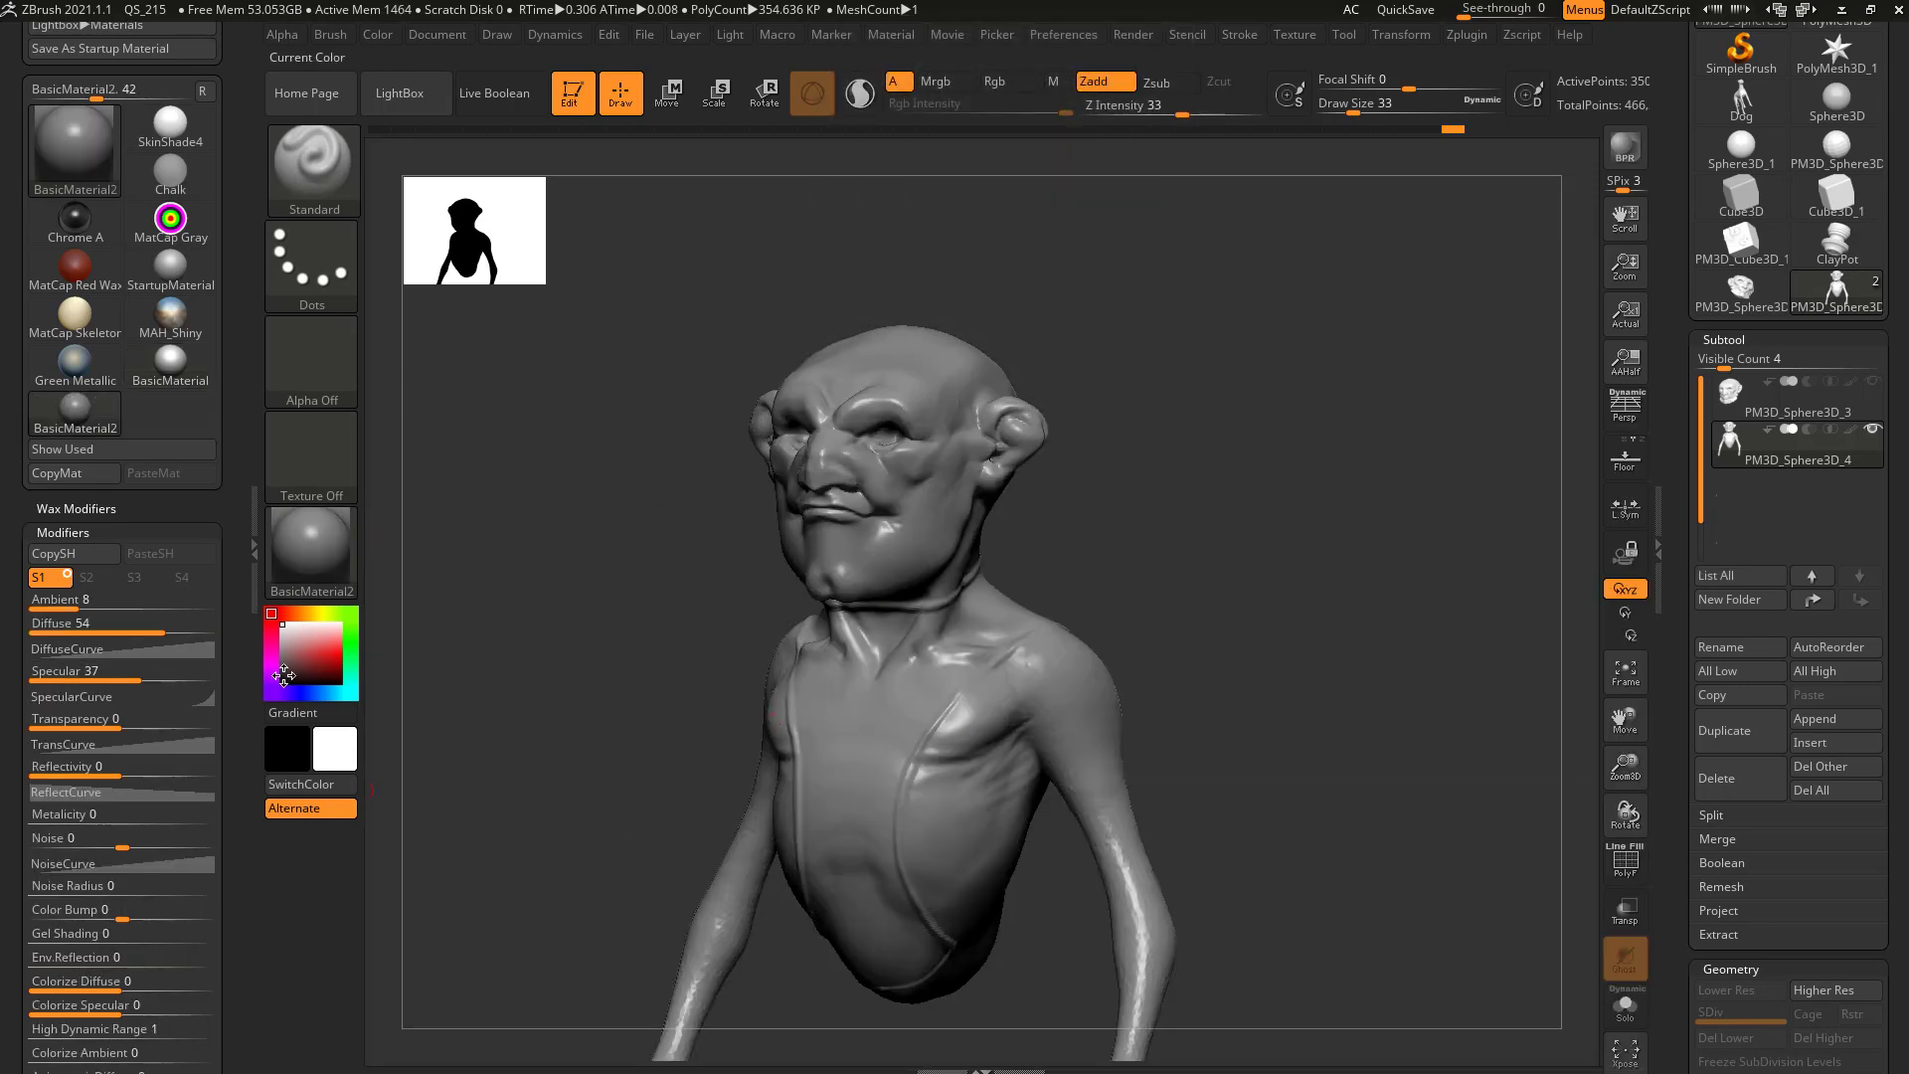
- Apply the Steel material to the figure and copy that material
click(335, 560)
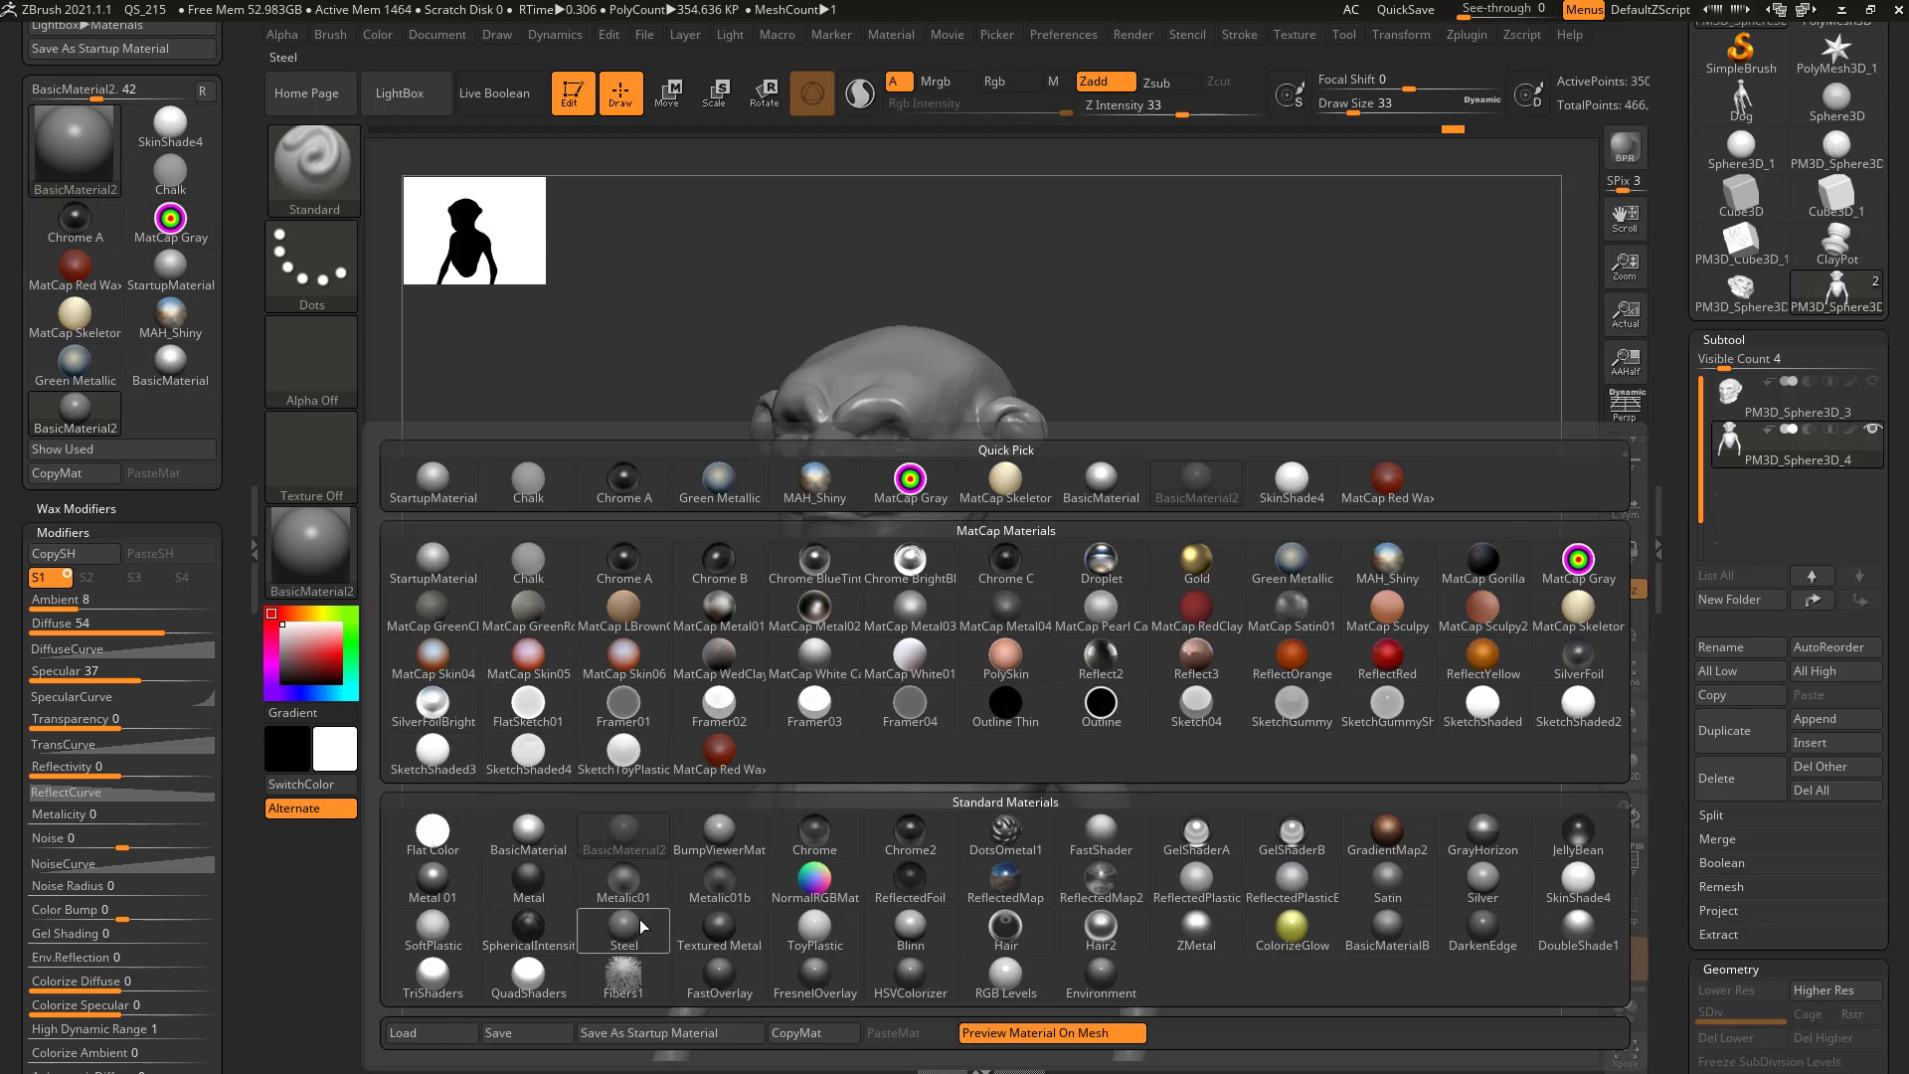
click(626, 927)
click(328, 564)
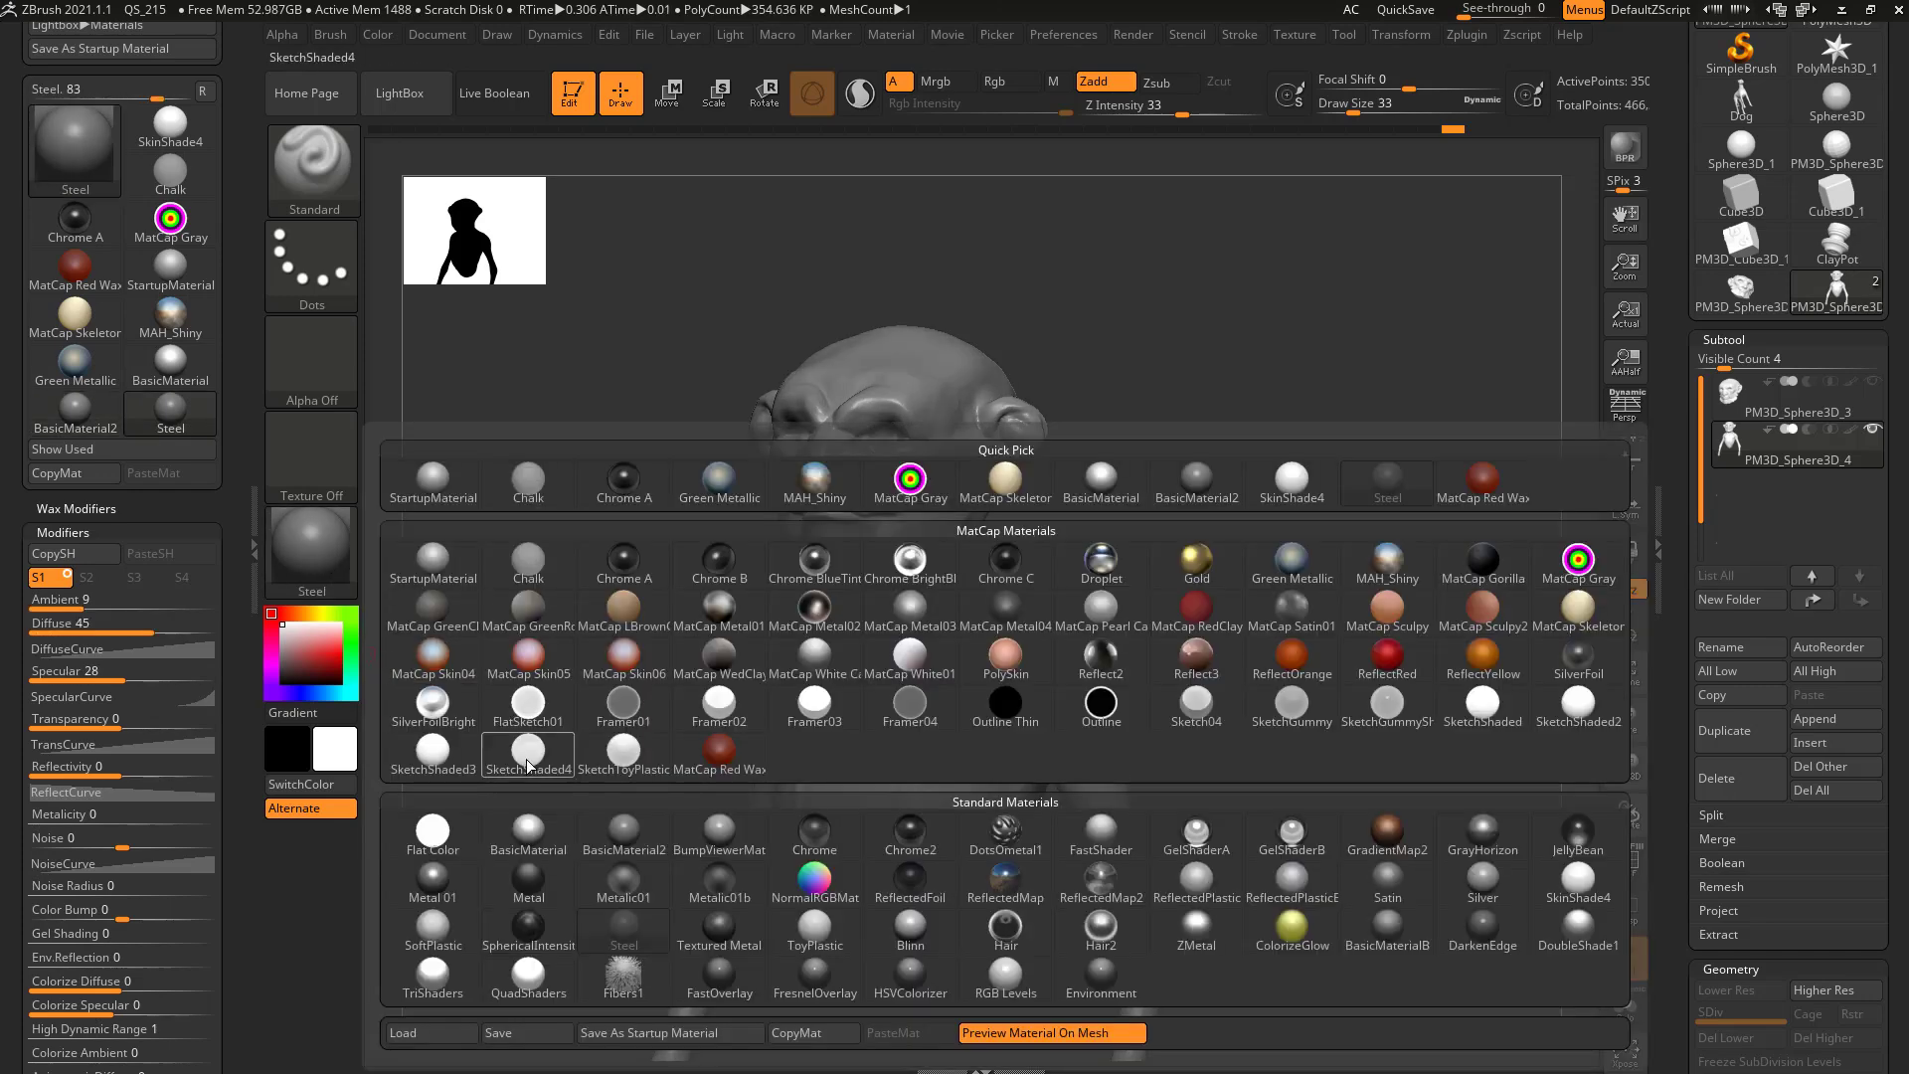
click(800, 1030)
- Select the ColorizeGlow material and paste the copied Steel material over it
click(311, 552)
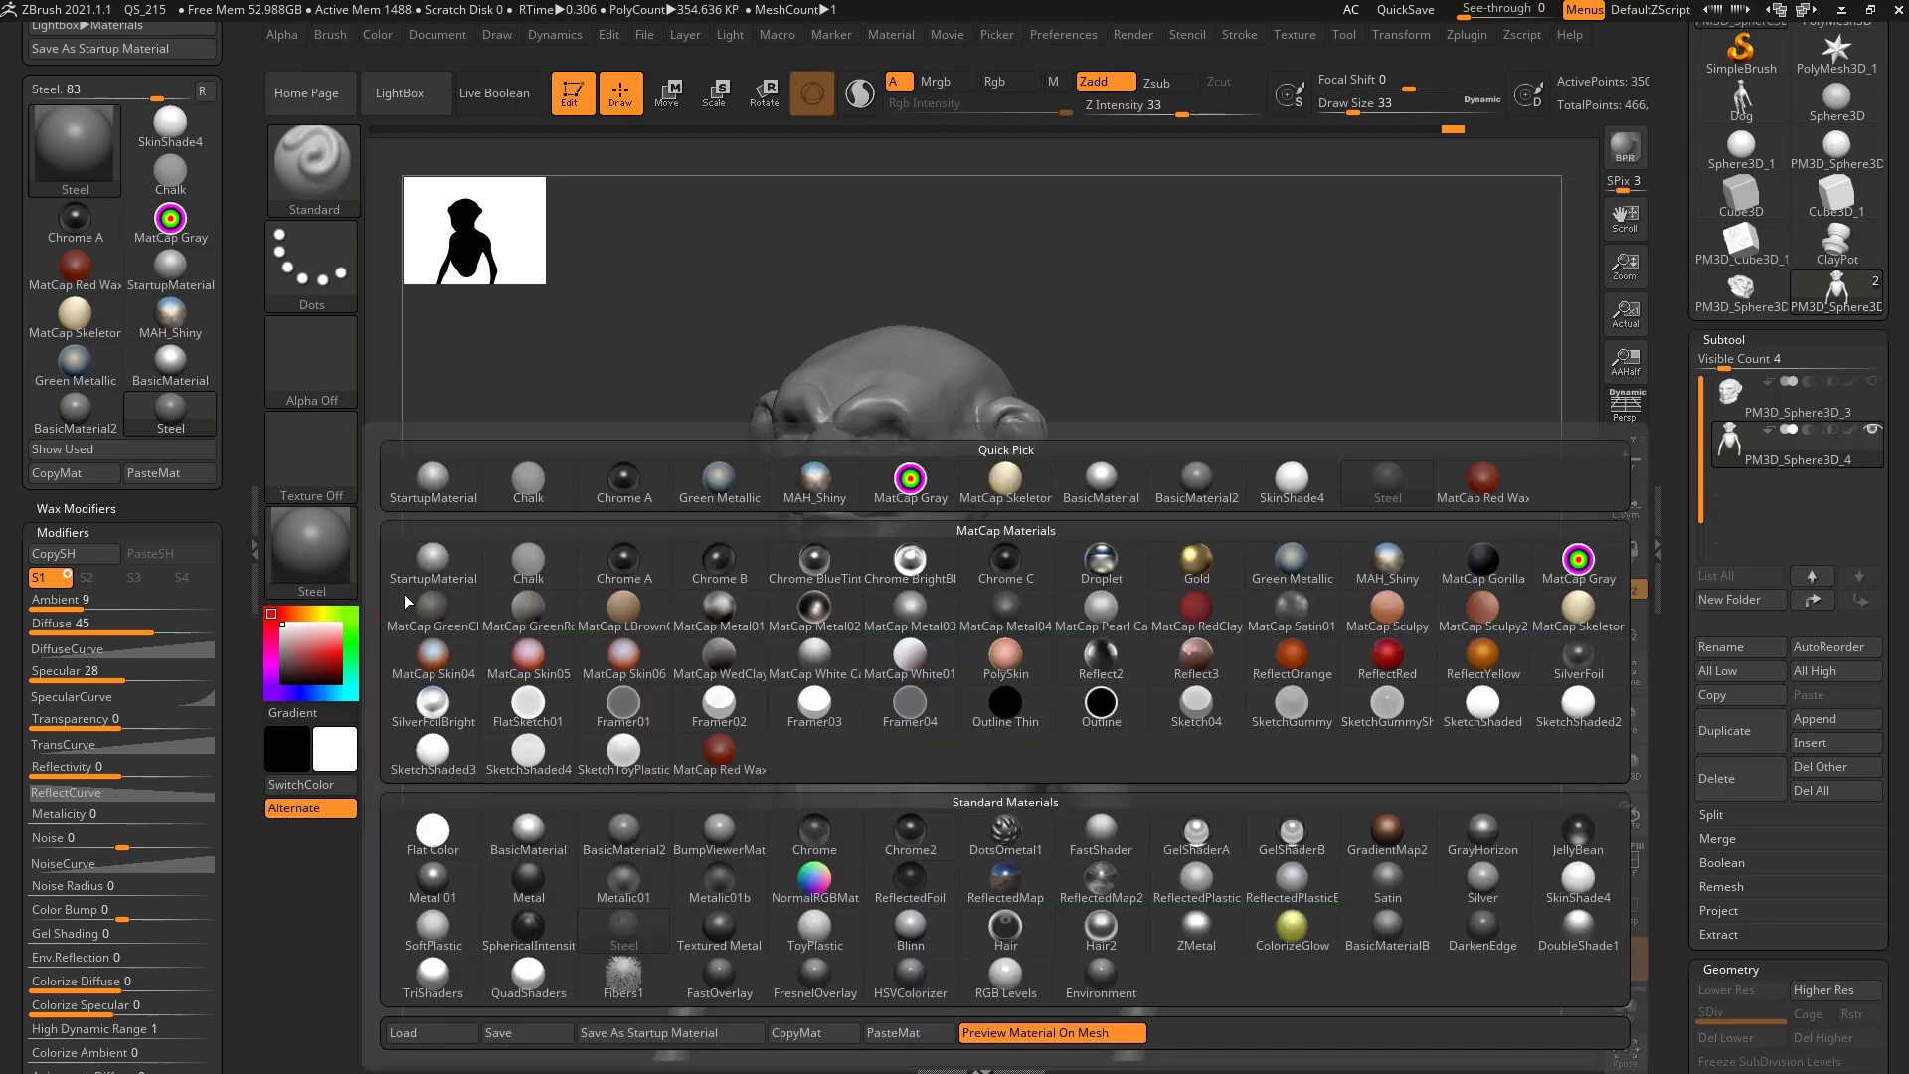
click(1293, 935)
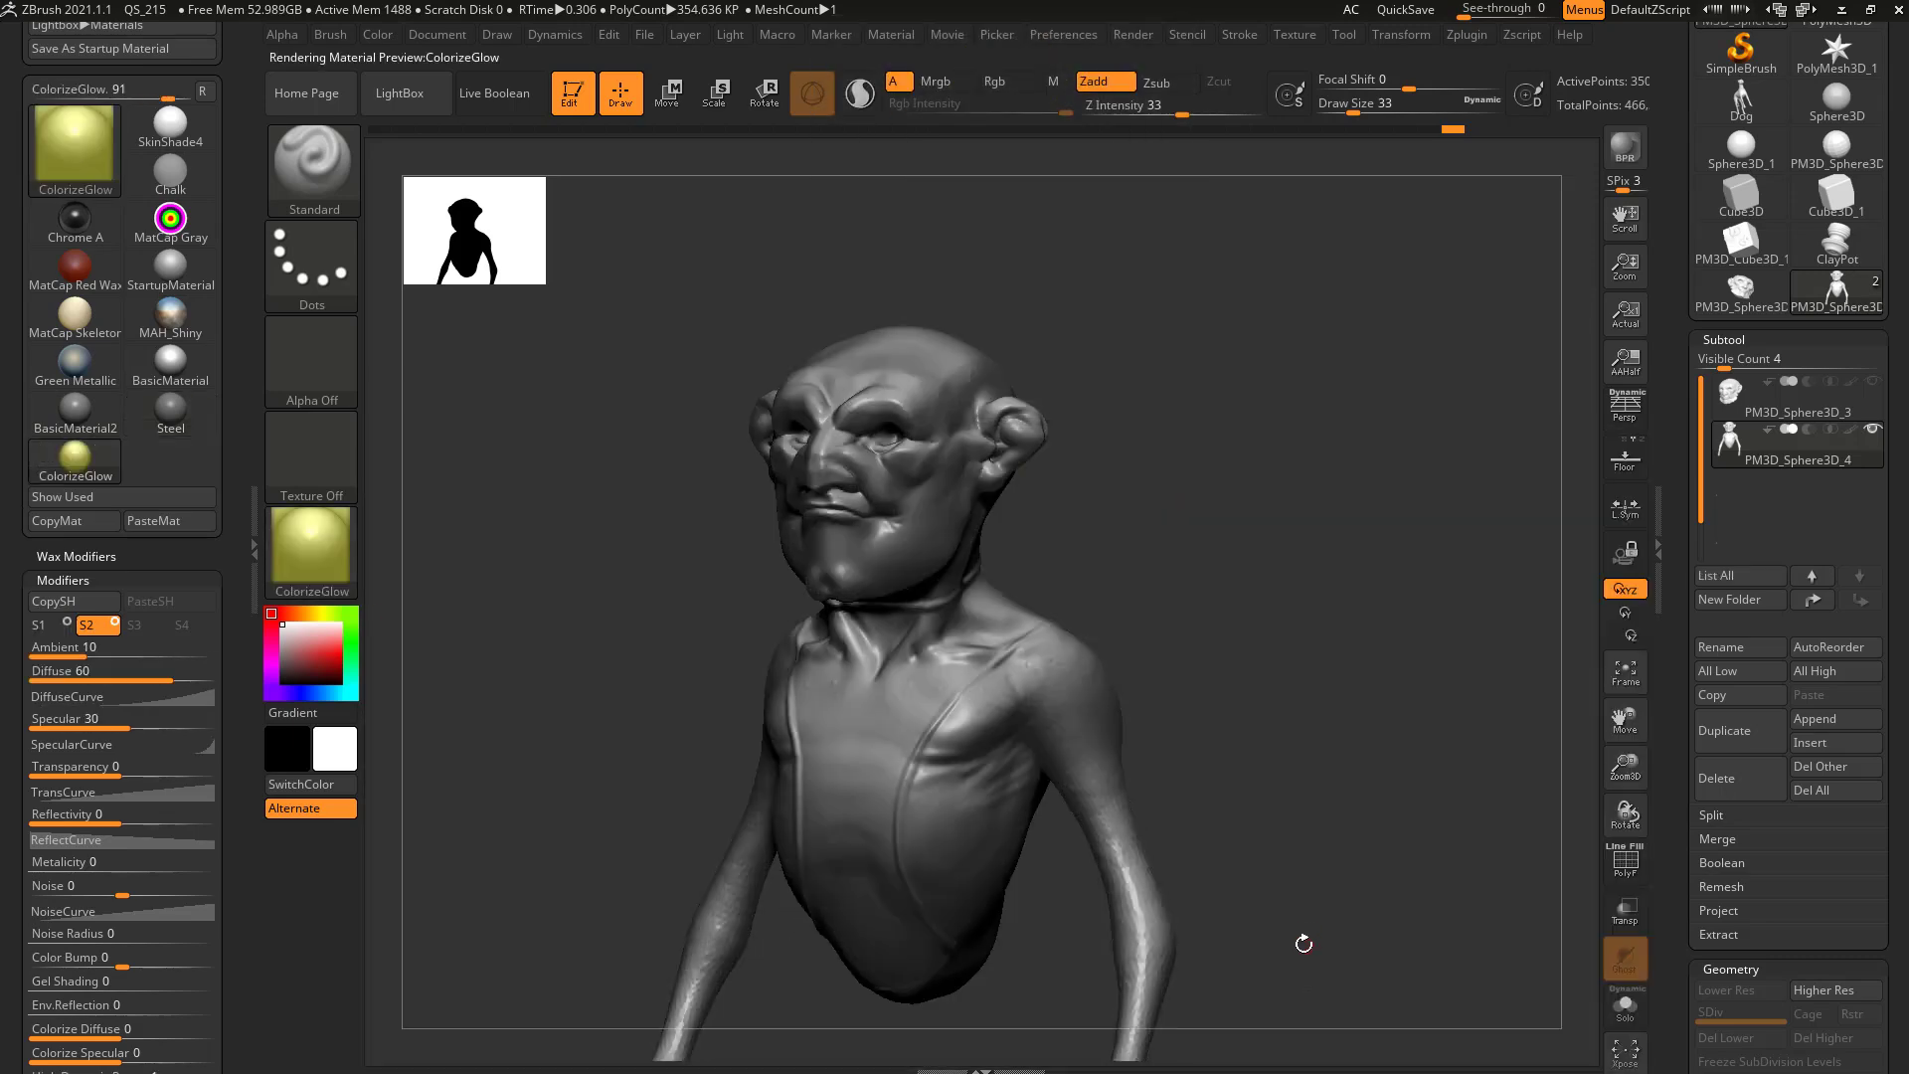
click(331, 572)
click(893, 1032)
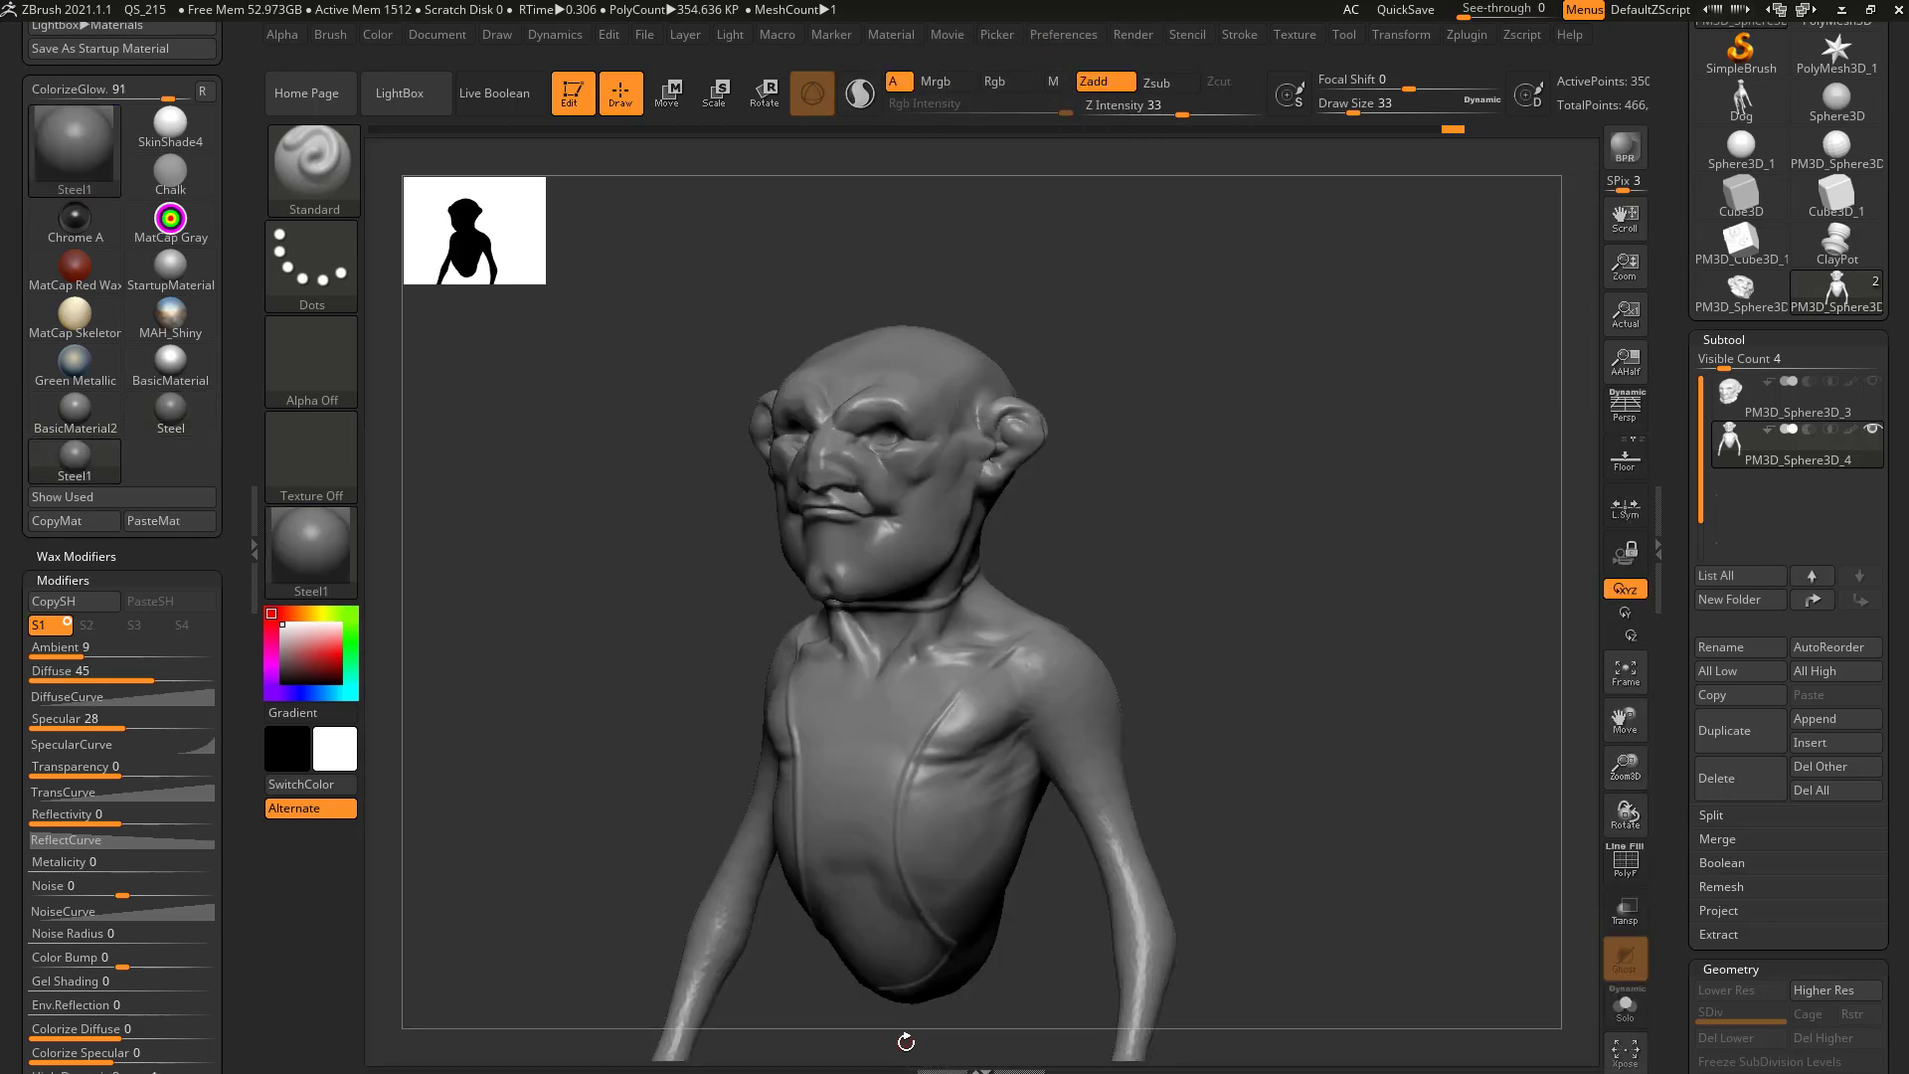
- Examine the material library for the pasted Steel copy among the standard materials
click(338, 554)
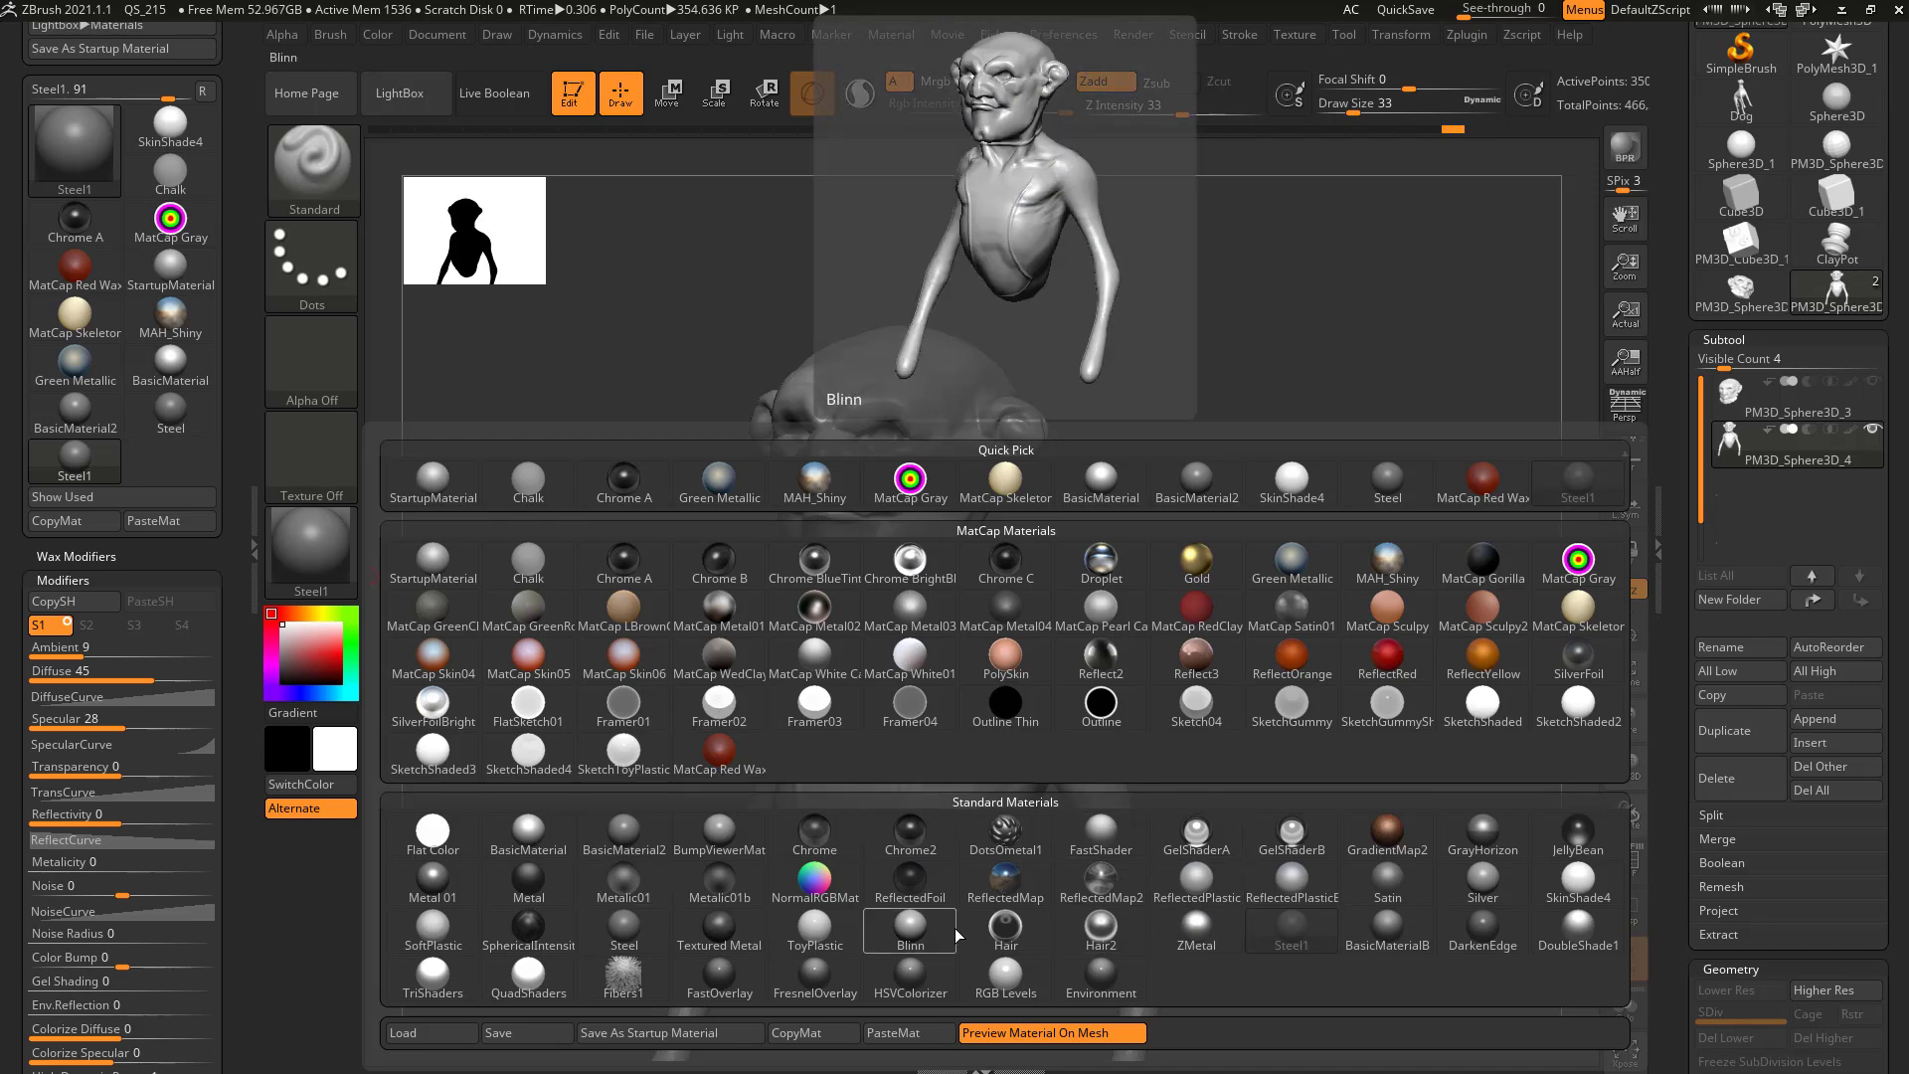
click(1683, 211)
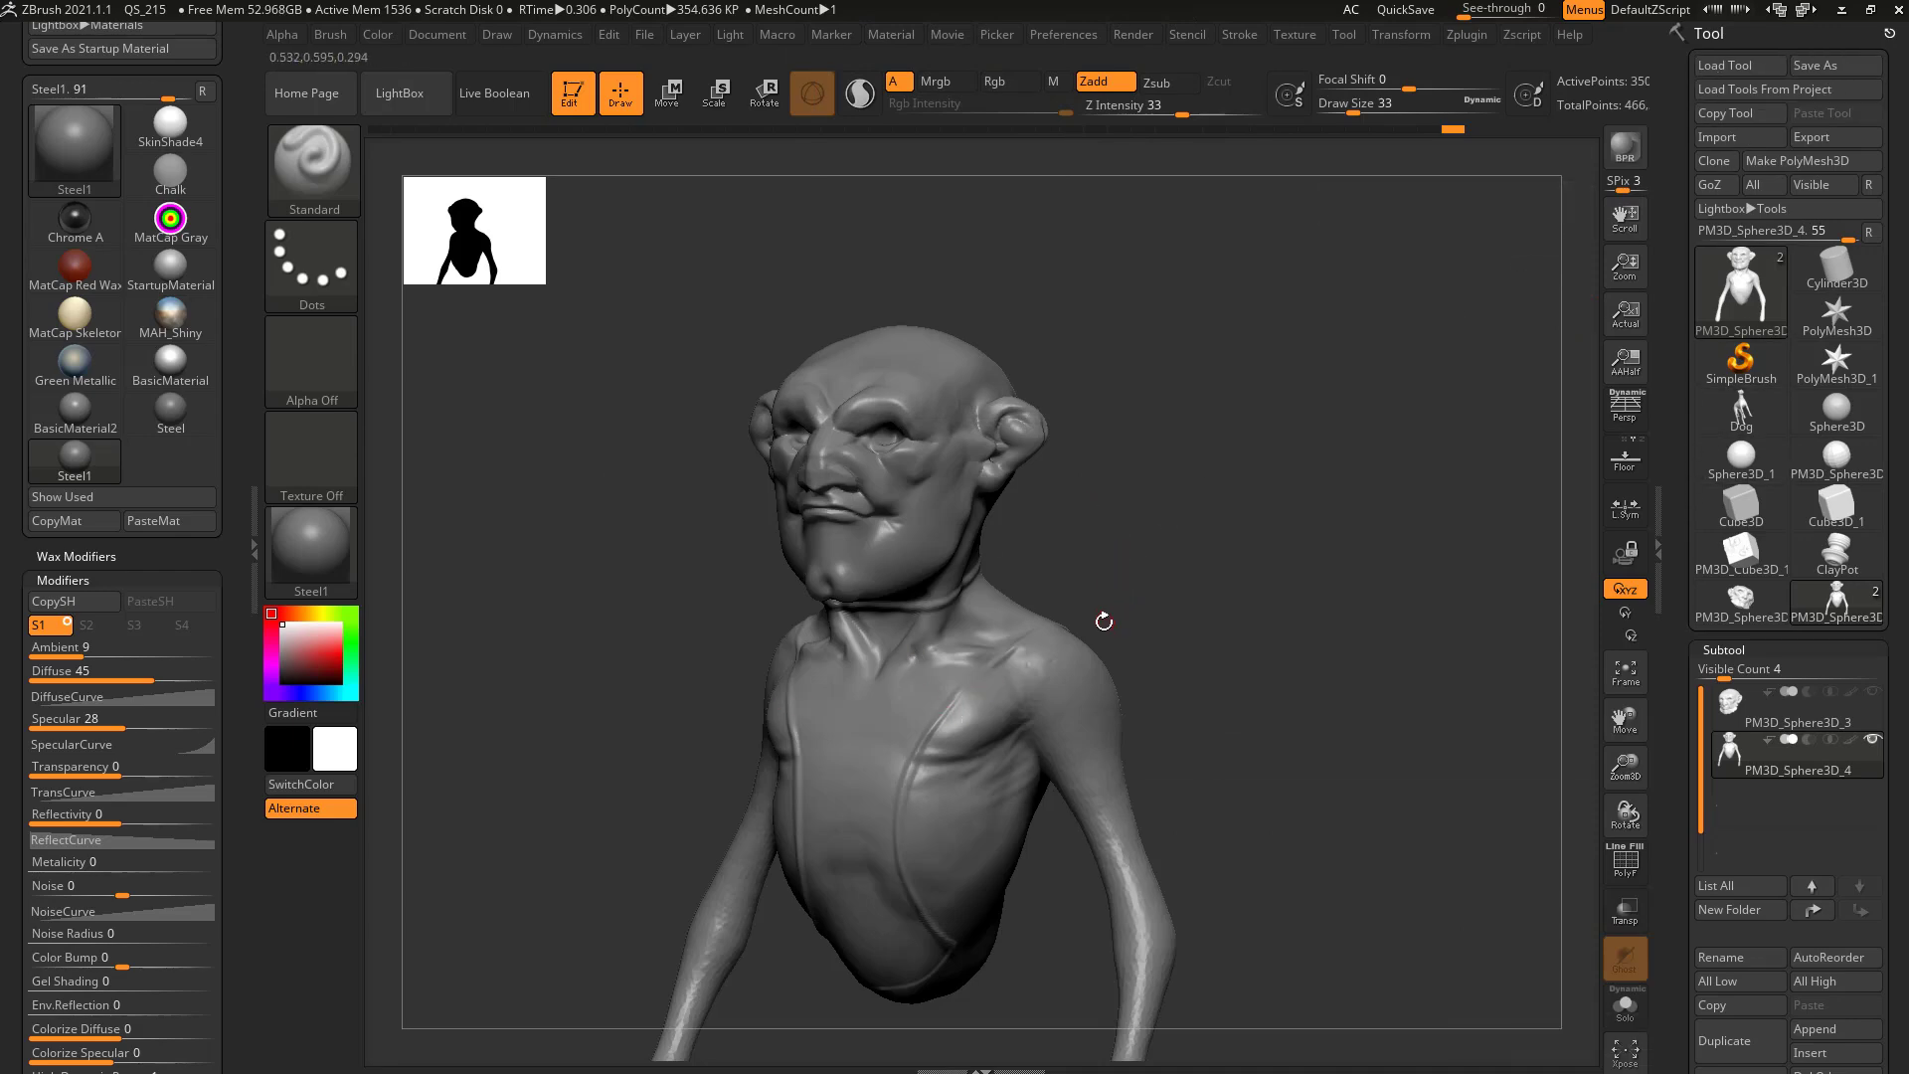
click(311, 552)
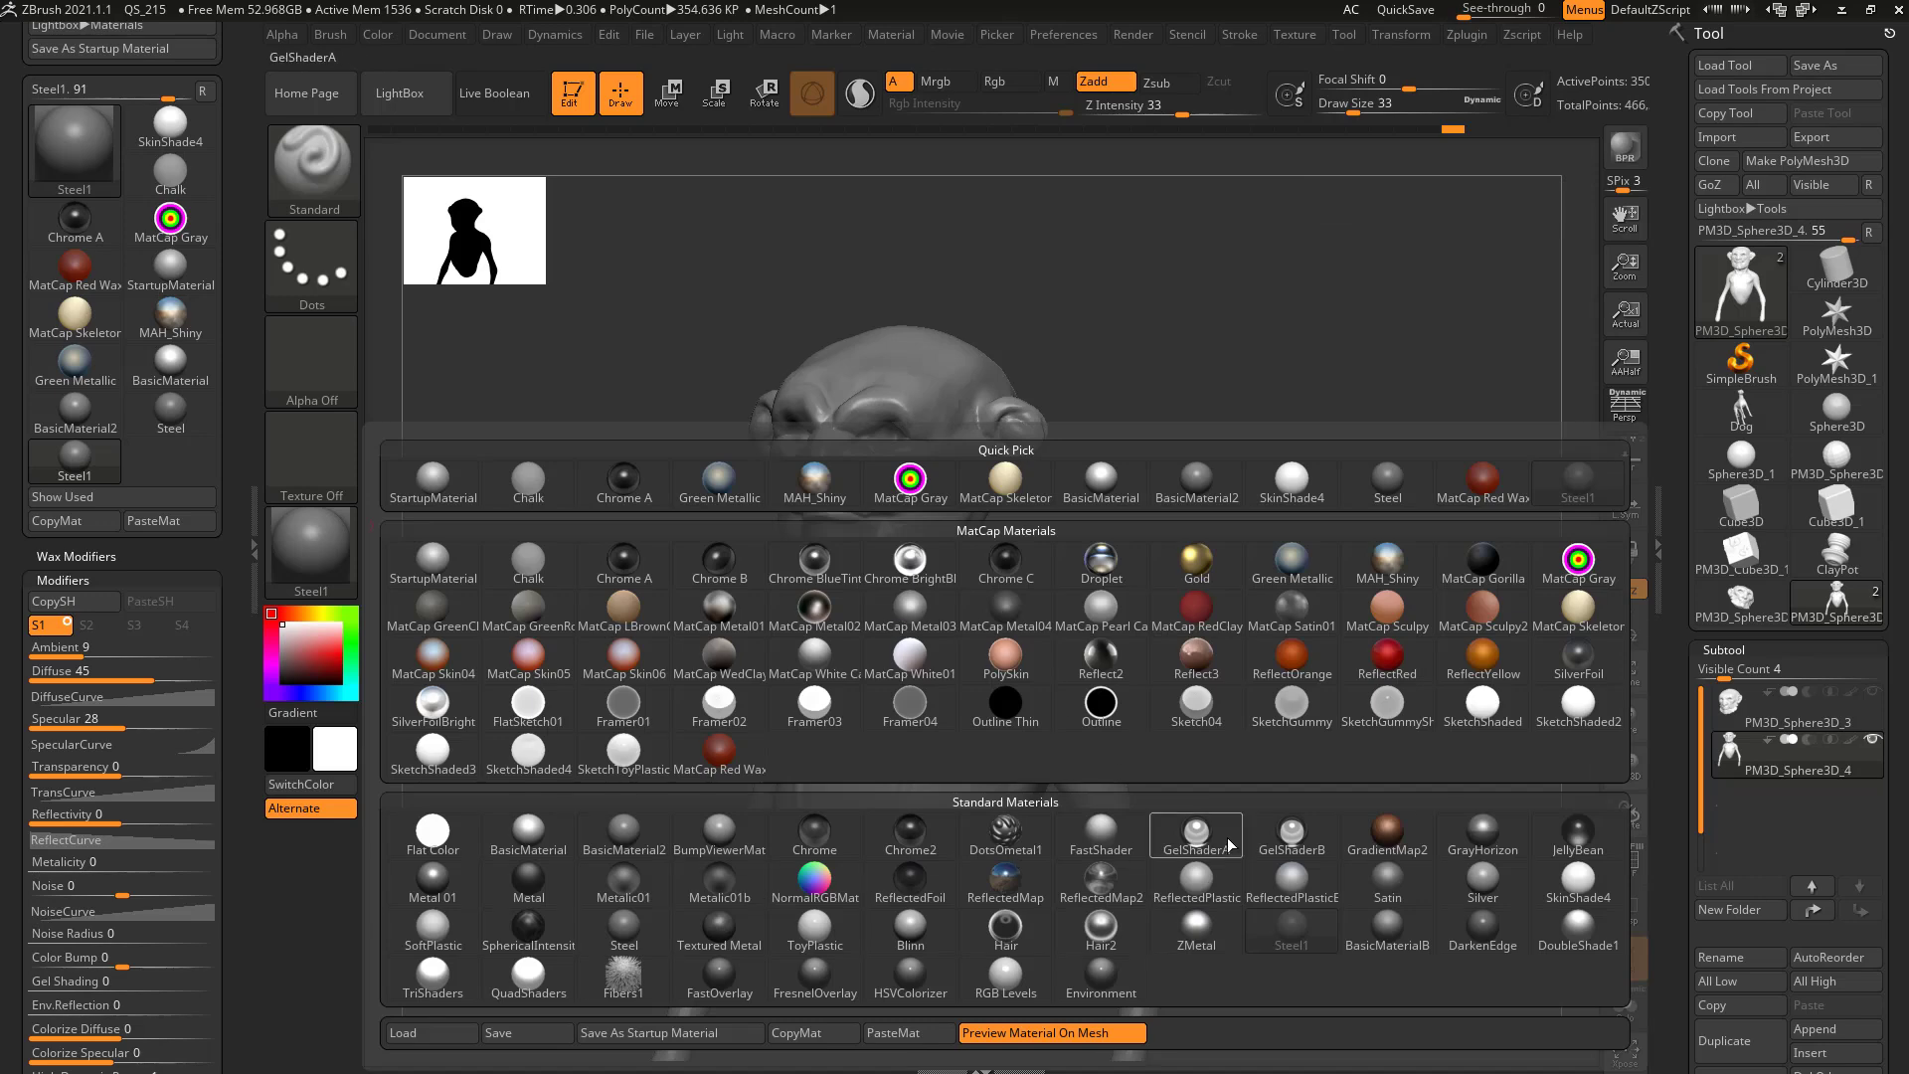
mouse_move(1224, 867)
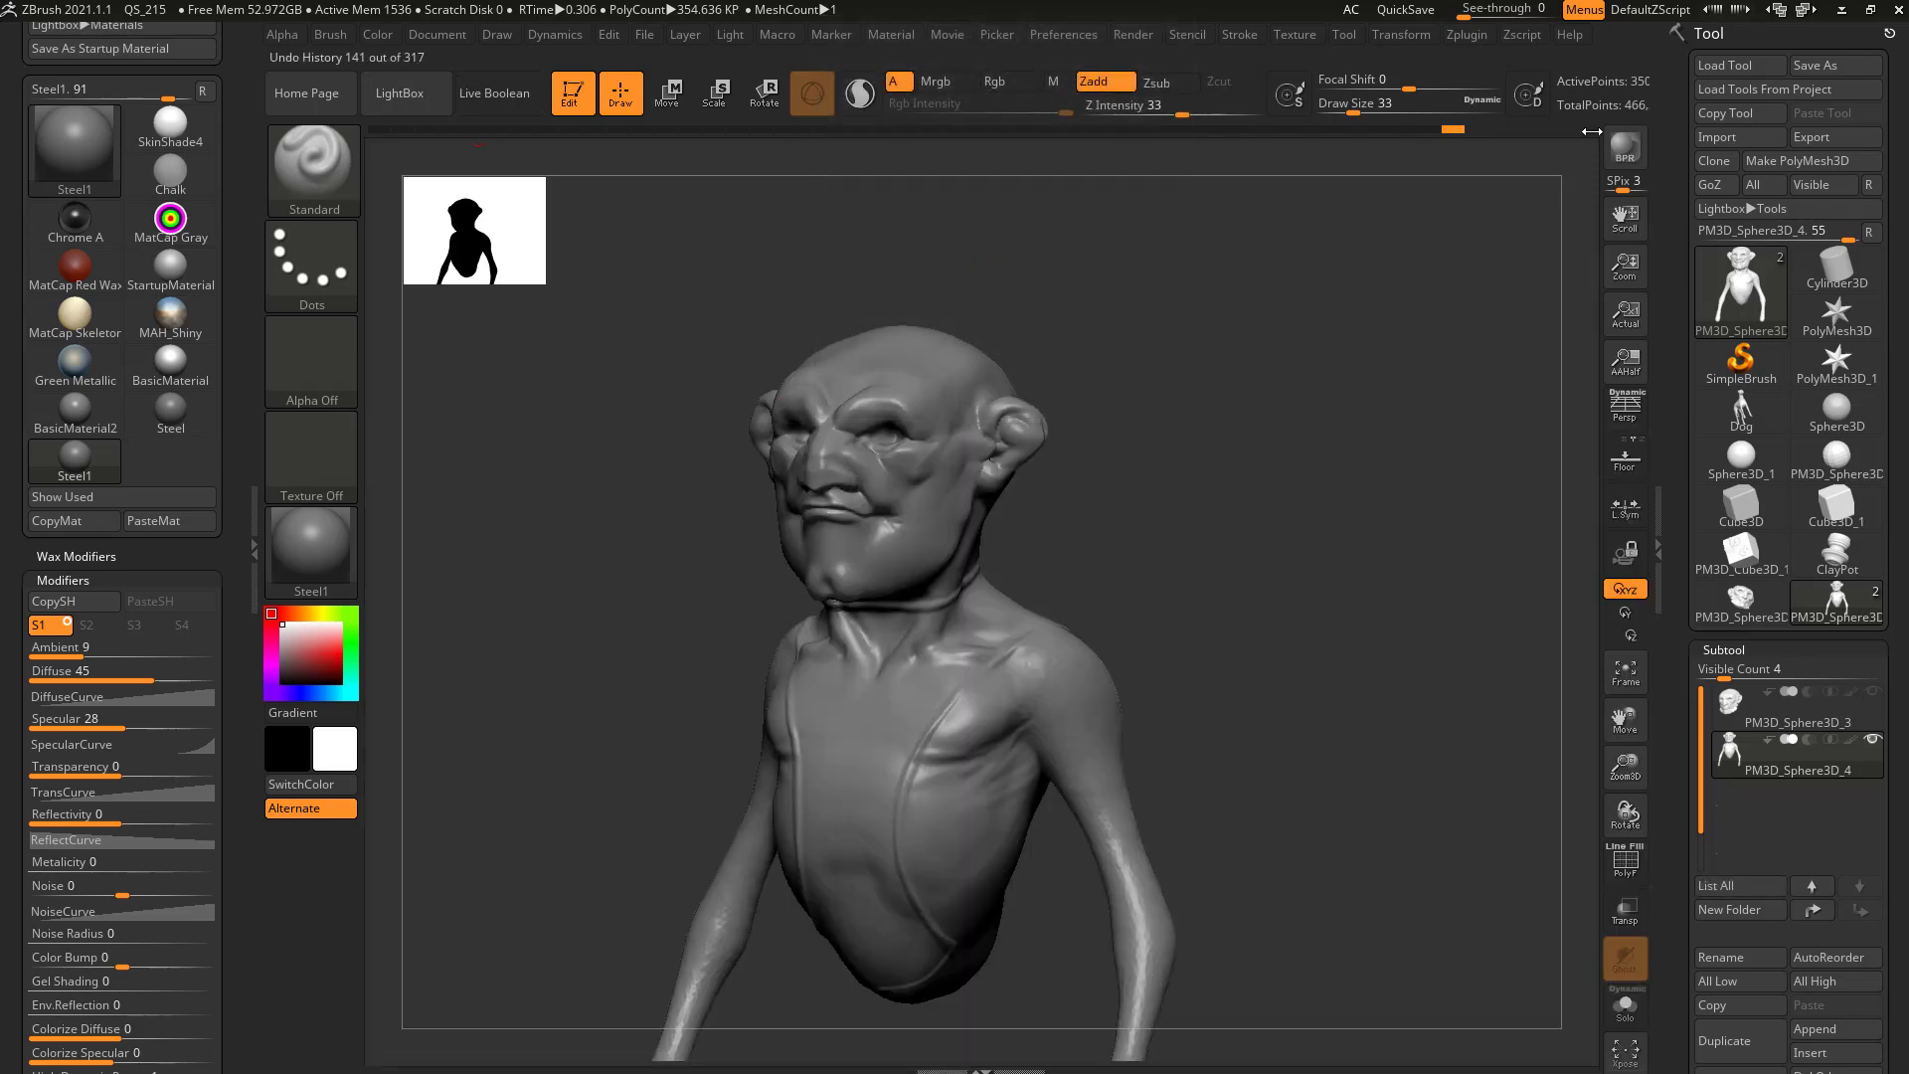
- Locate the Save As command for the whole project
click(447, 38)
click(644, 35)
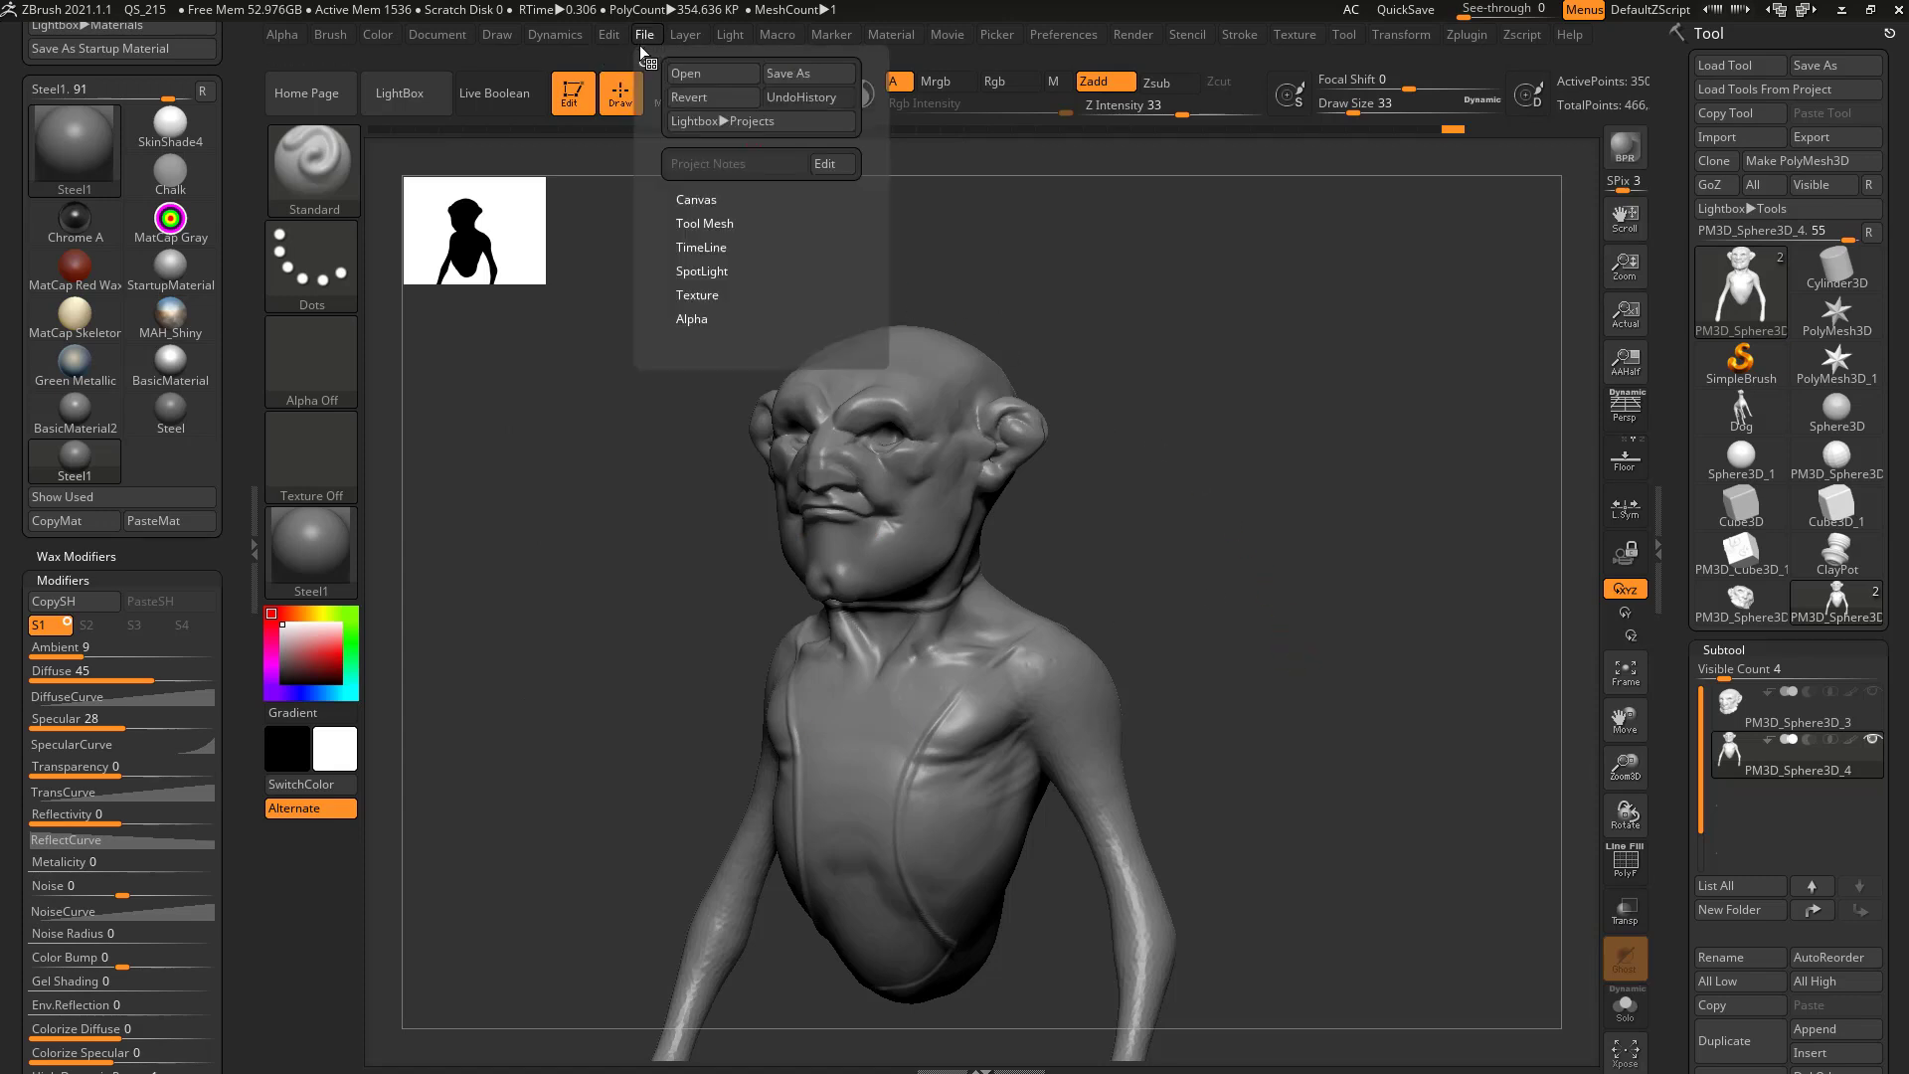
click(811, 76)
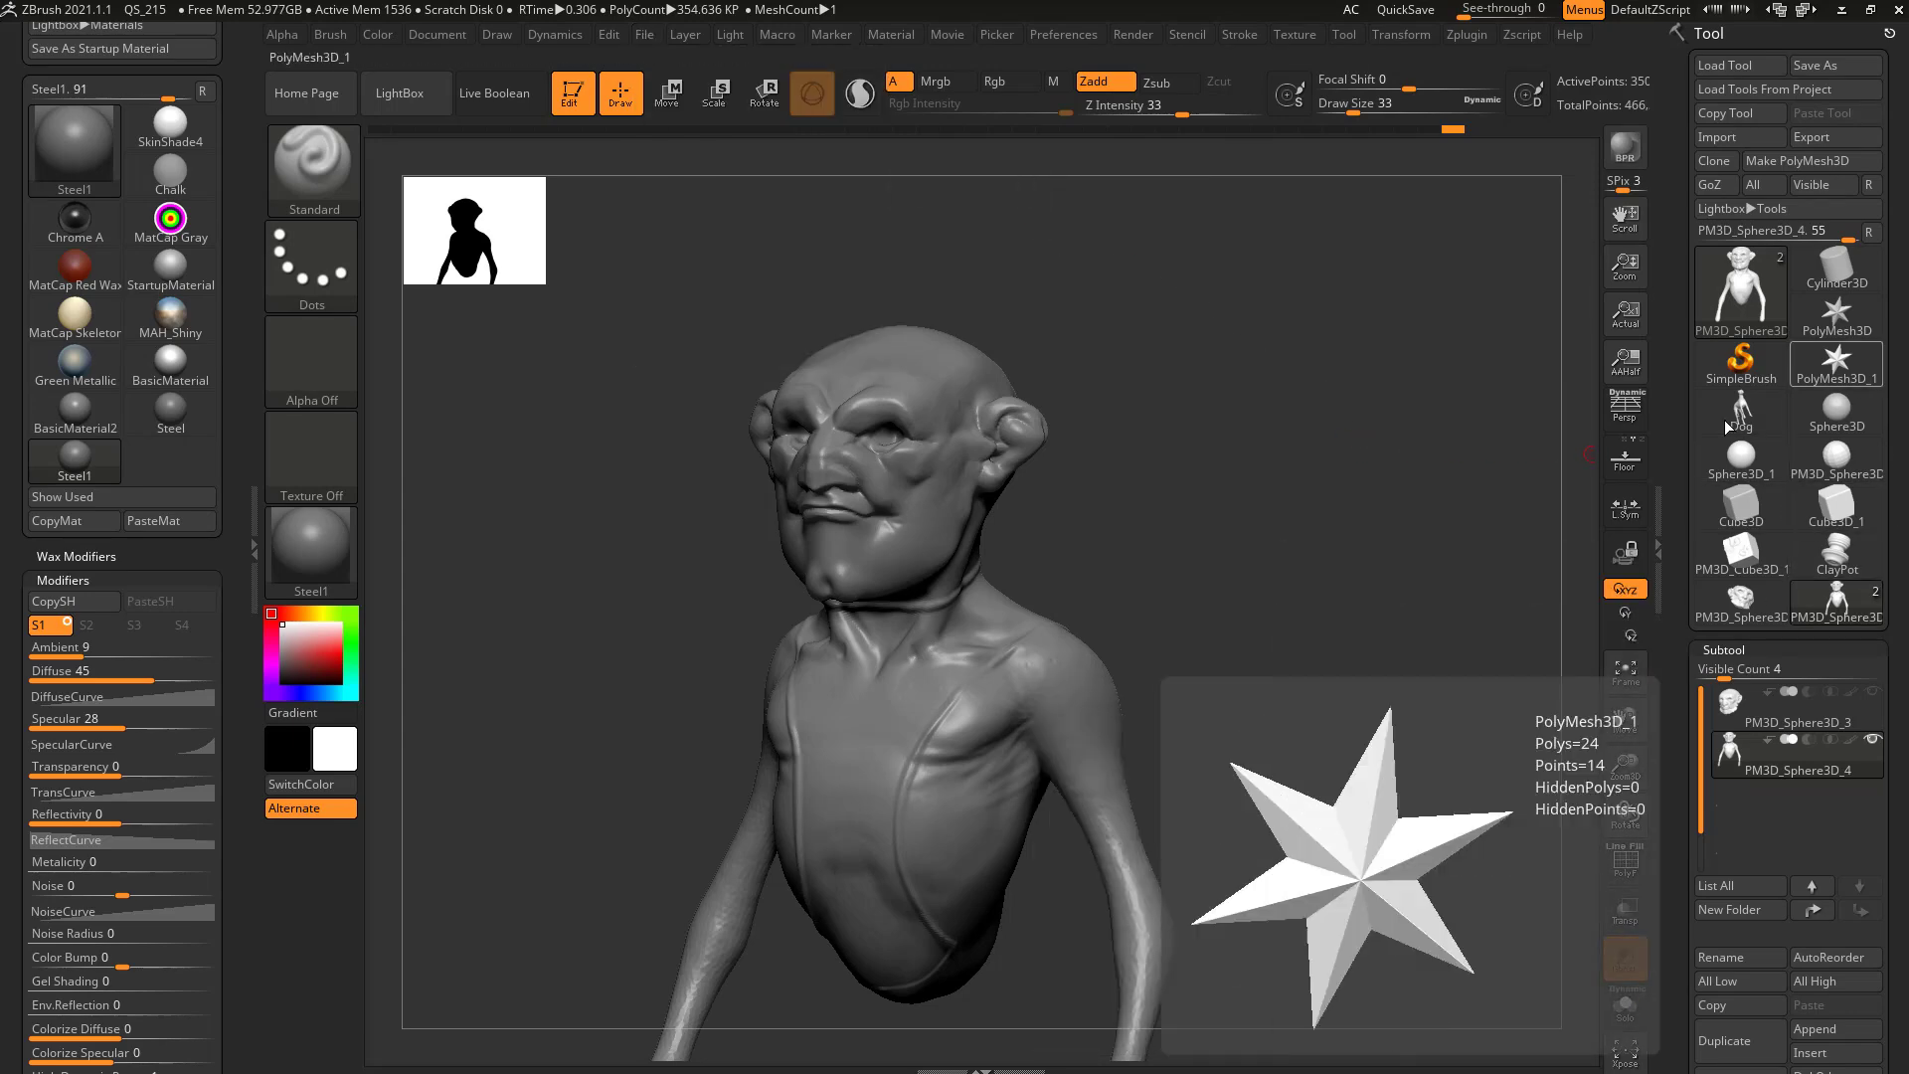
- Switch to the Dog tool and delete it, accepting that this cannot be undone
mouse_move(1775, 558)
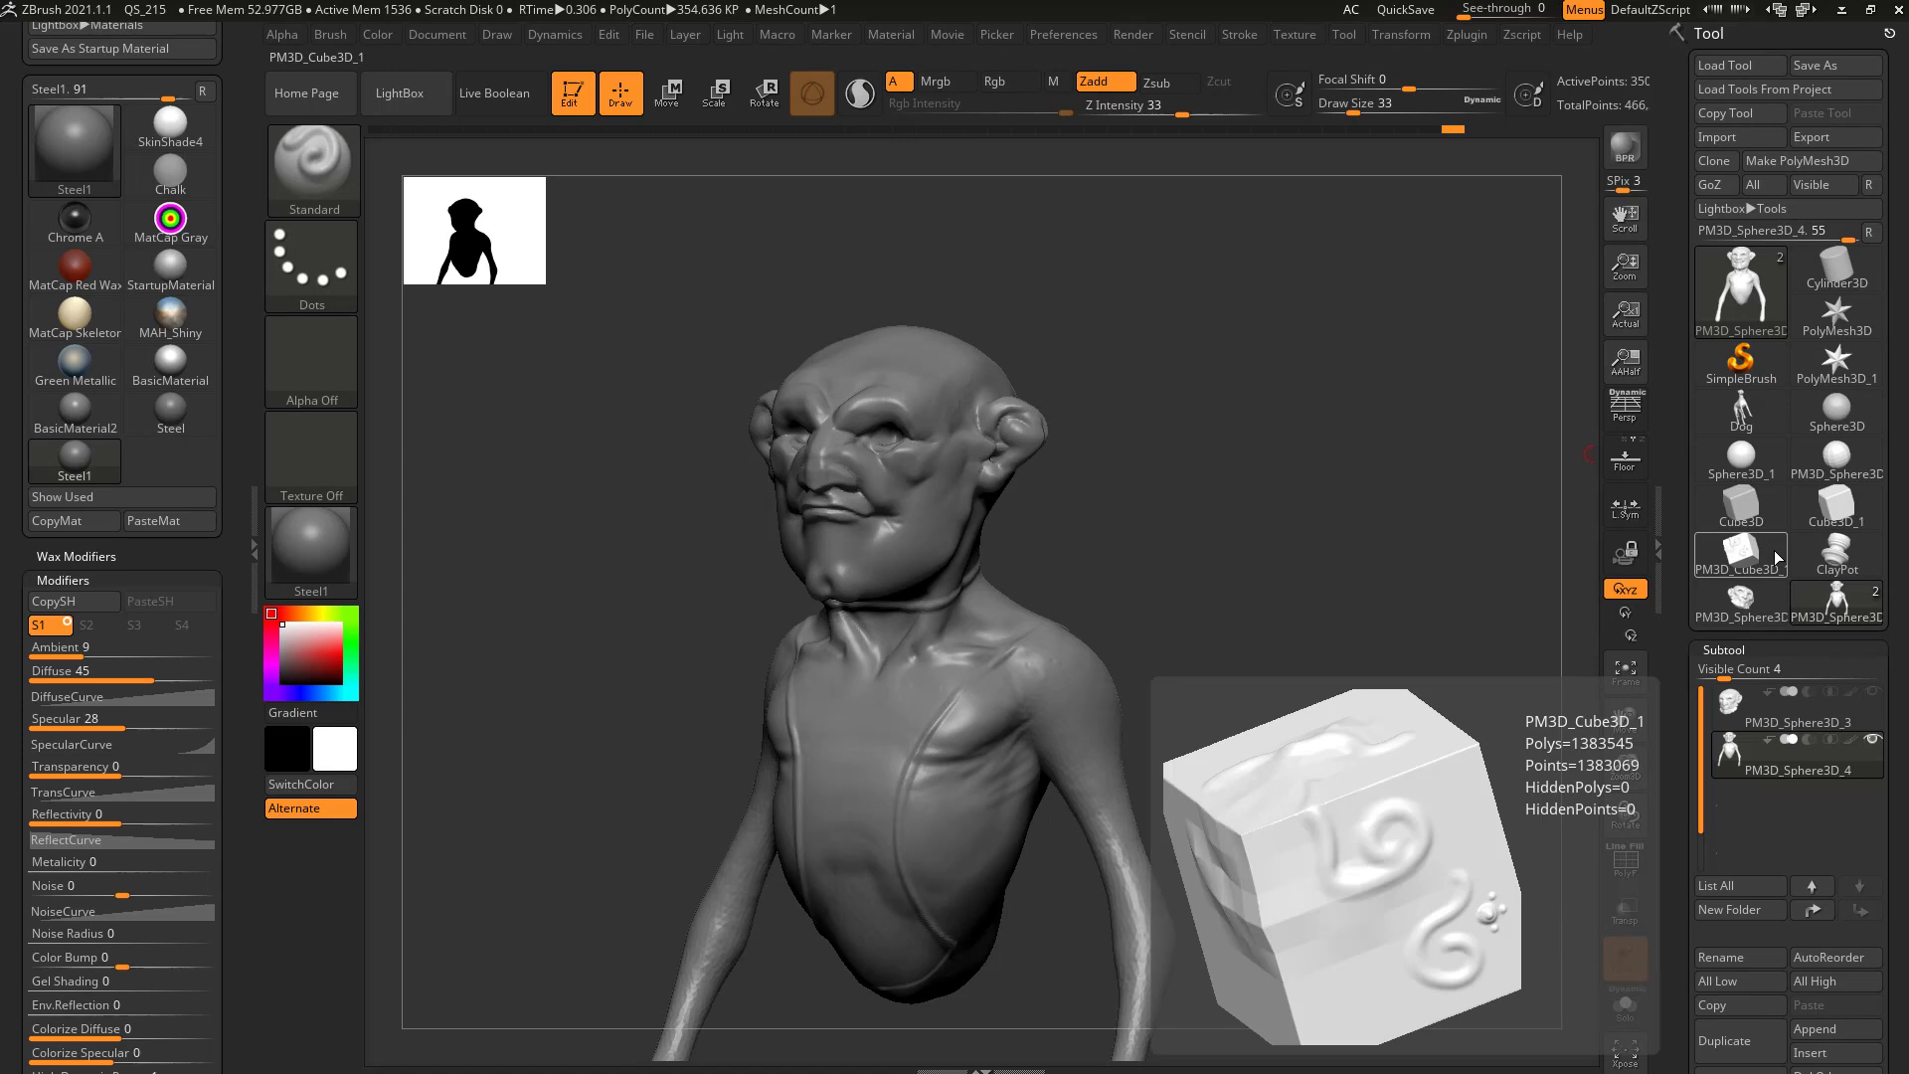
click(1748, 418)
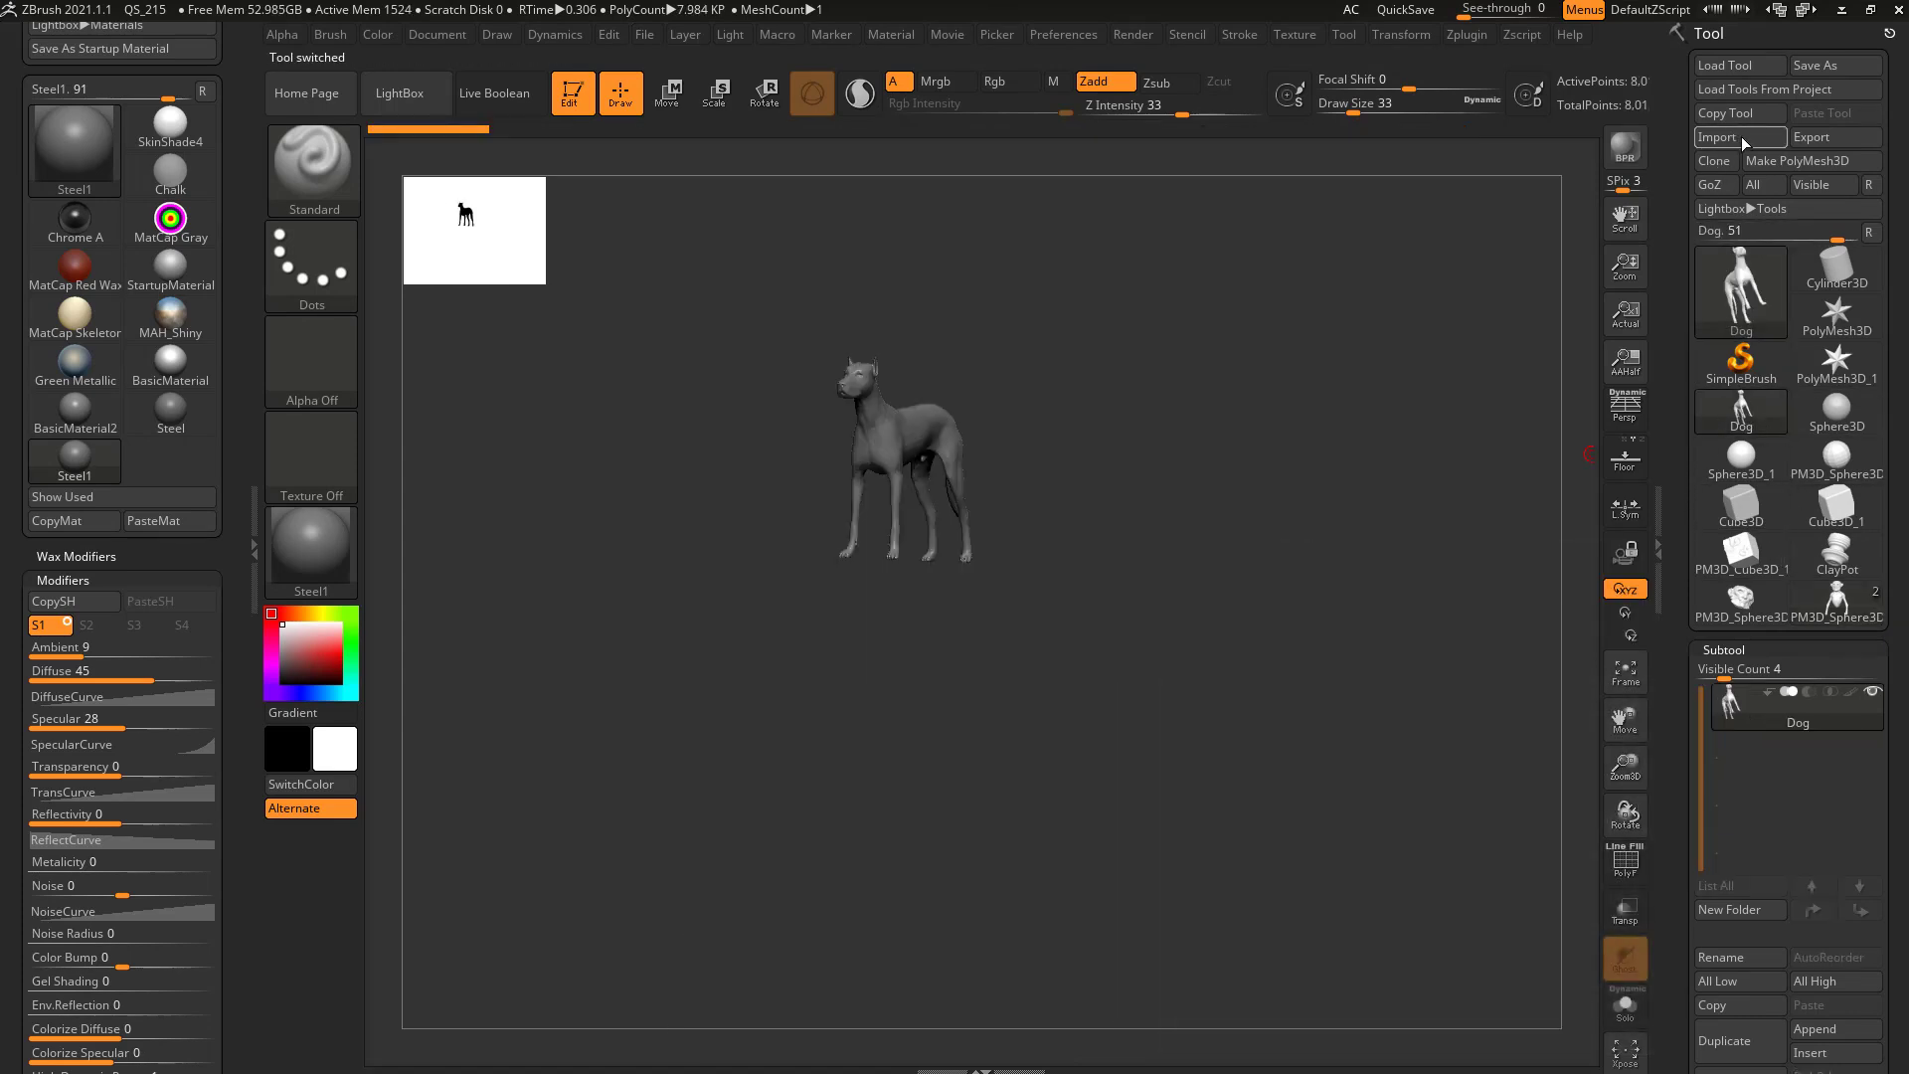
drag(1679, 413, 1663, 282)
click(1760, 821)
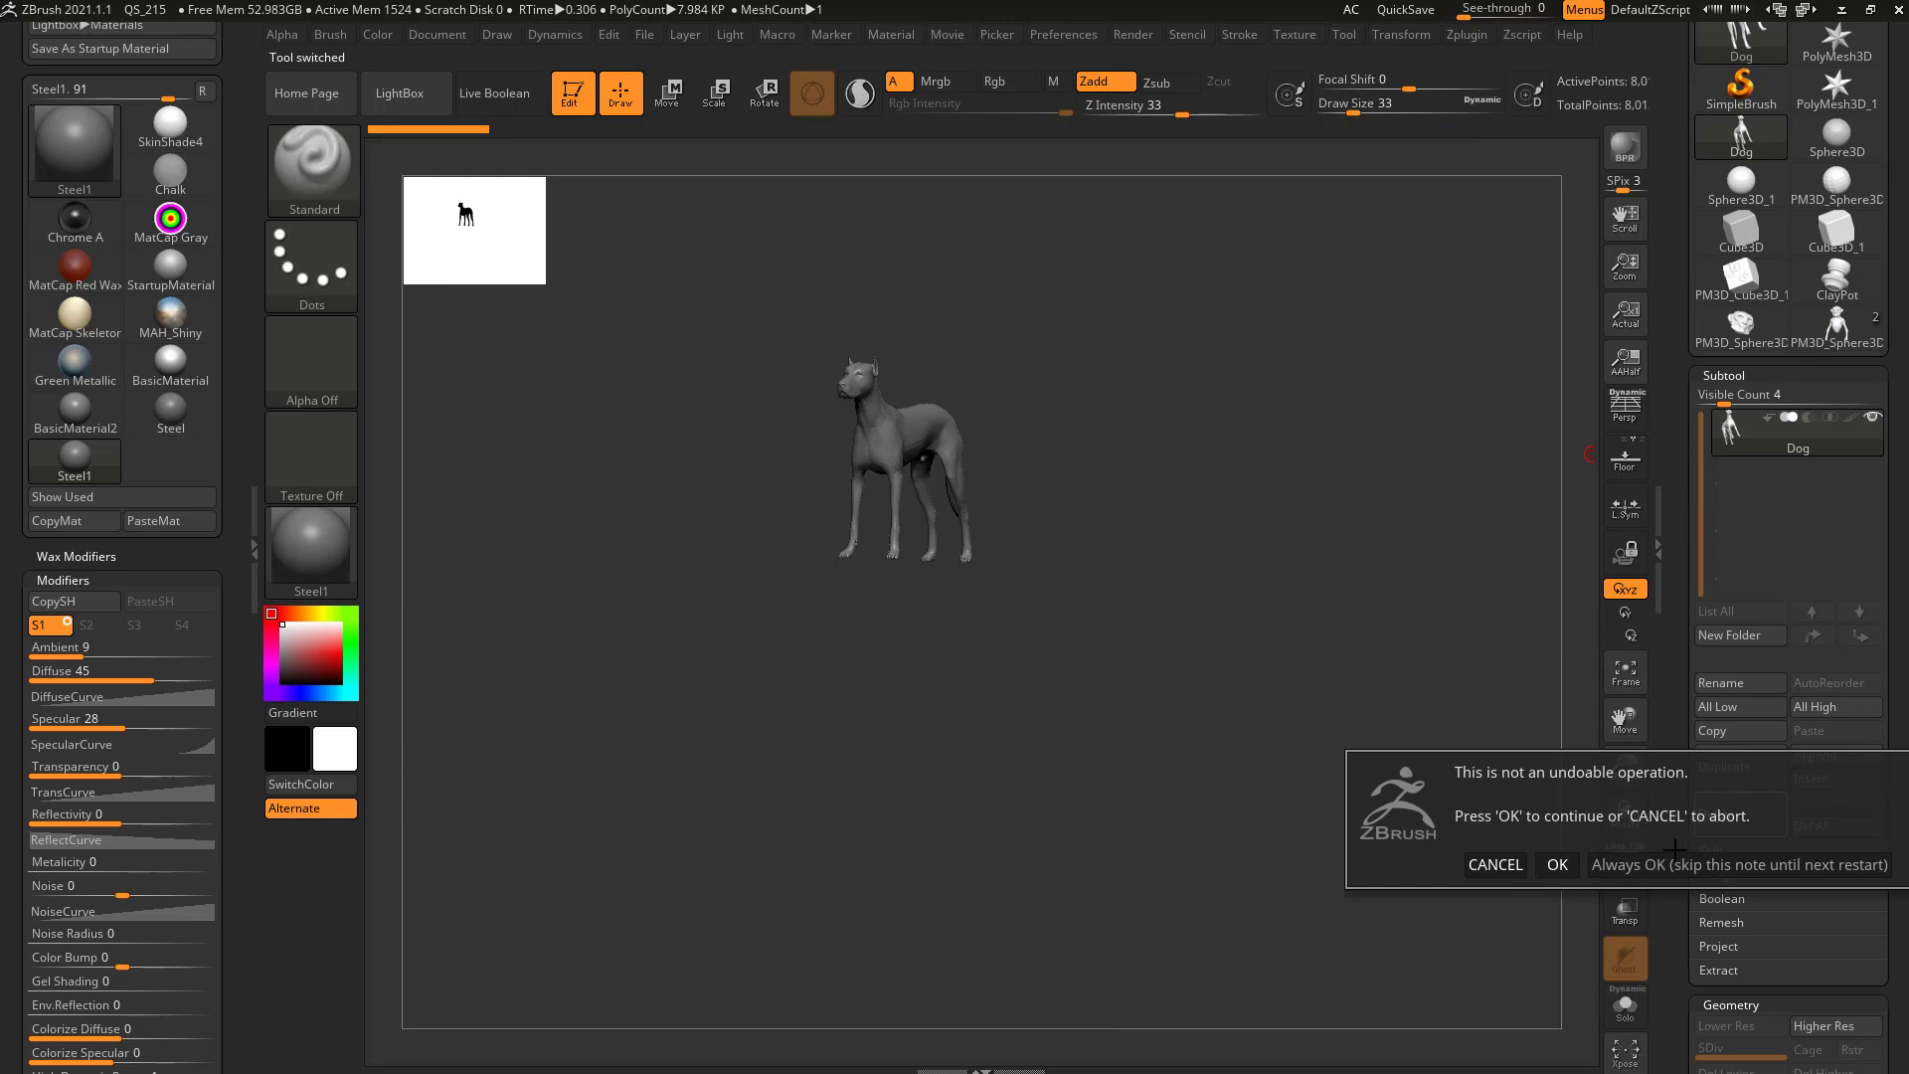
click(1559, 866)
- Switch to the goblin figure's tool and delete all unselected tools with the Delete Unselected Tools macro, accepting that this cannot be undone
drag(1684, 627, 1717, 718)
click(1744, 603)
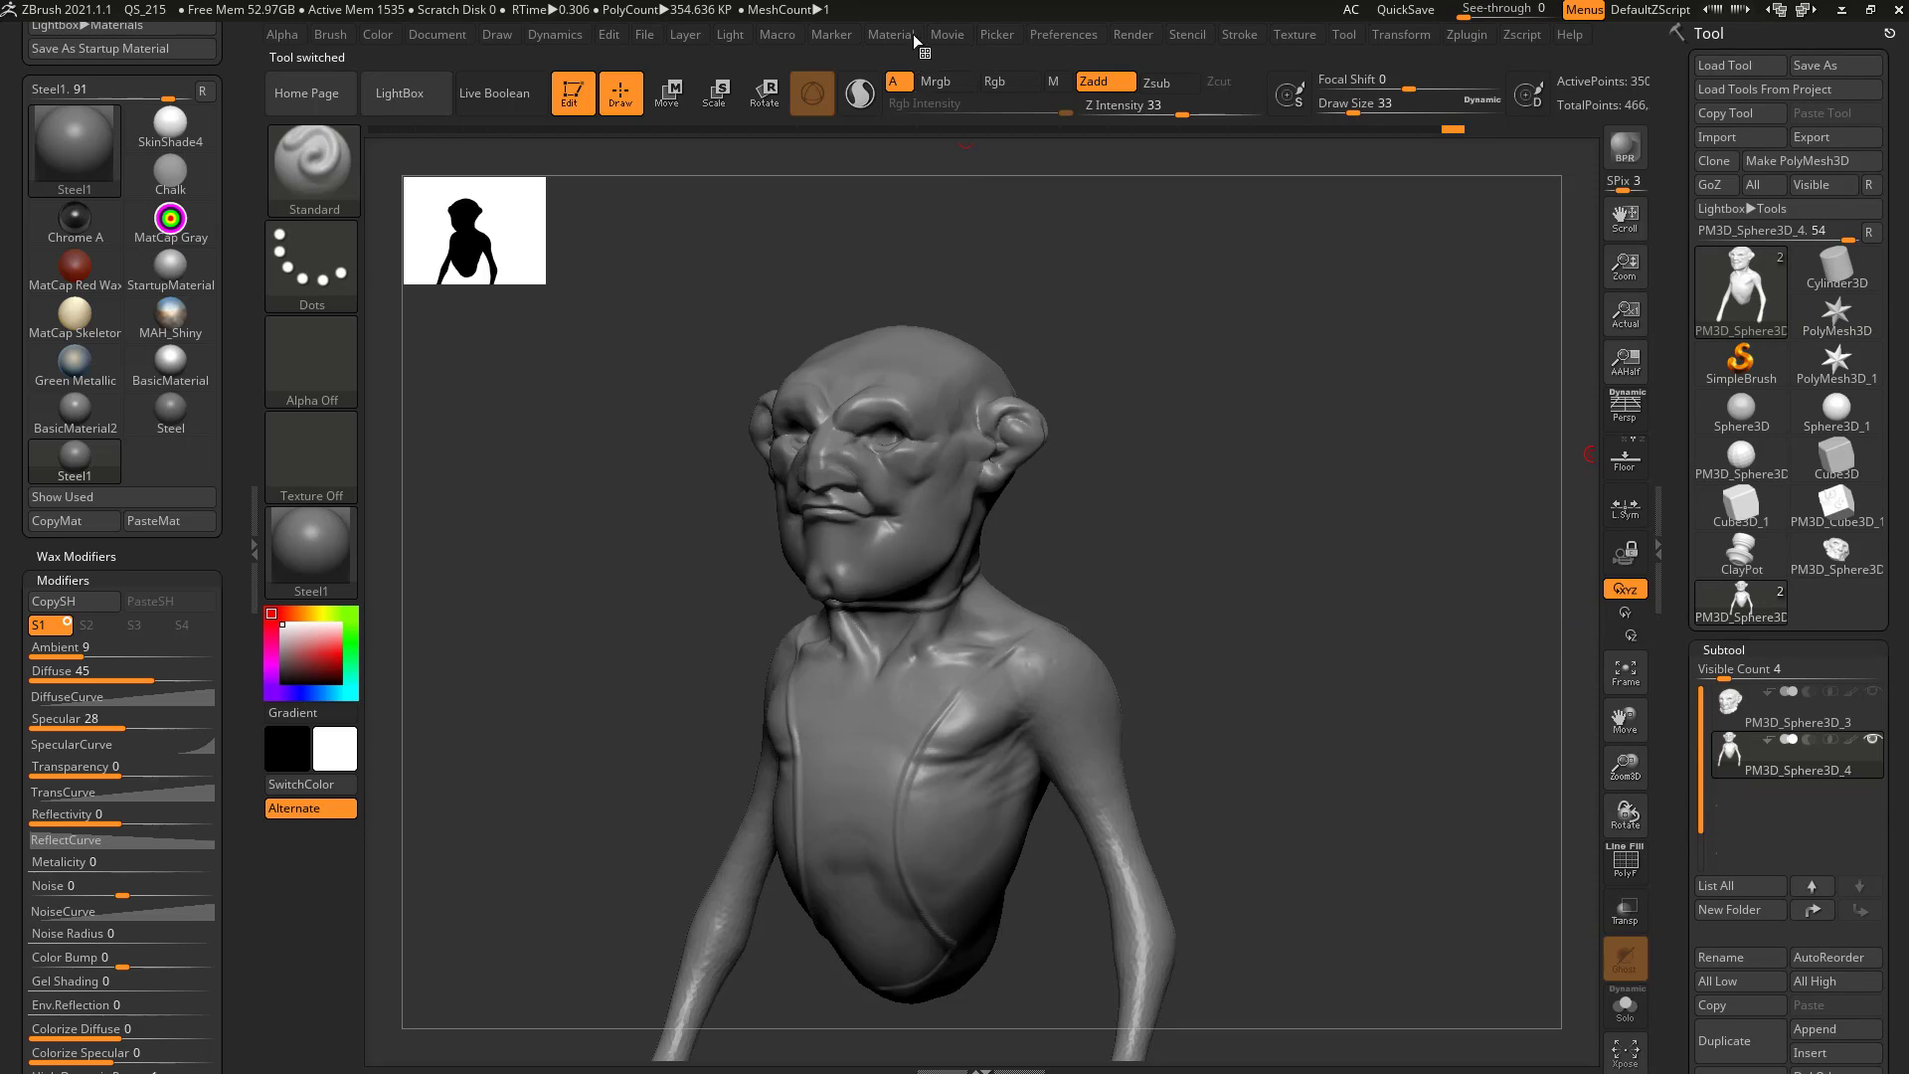
click(784, 34)
shift+click(812, 134)
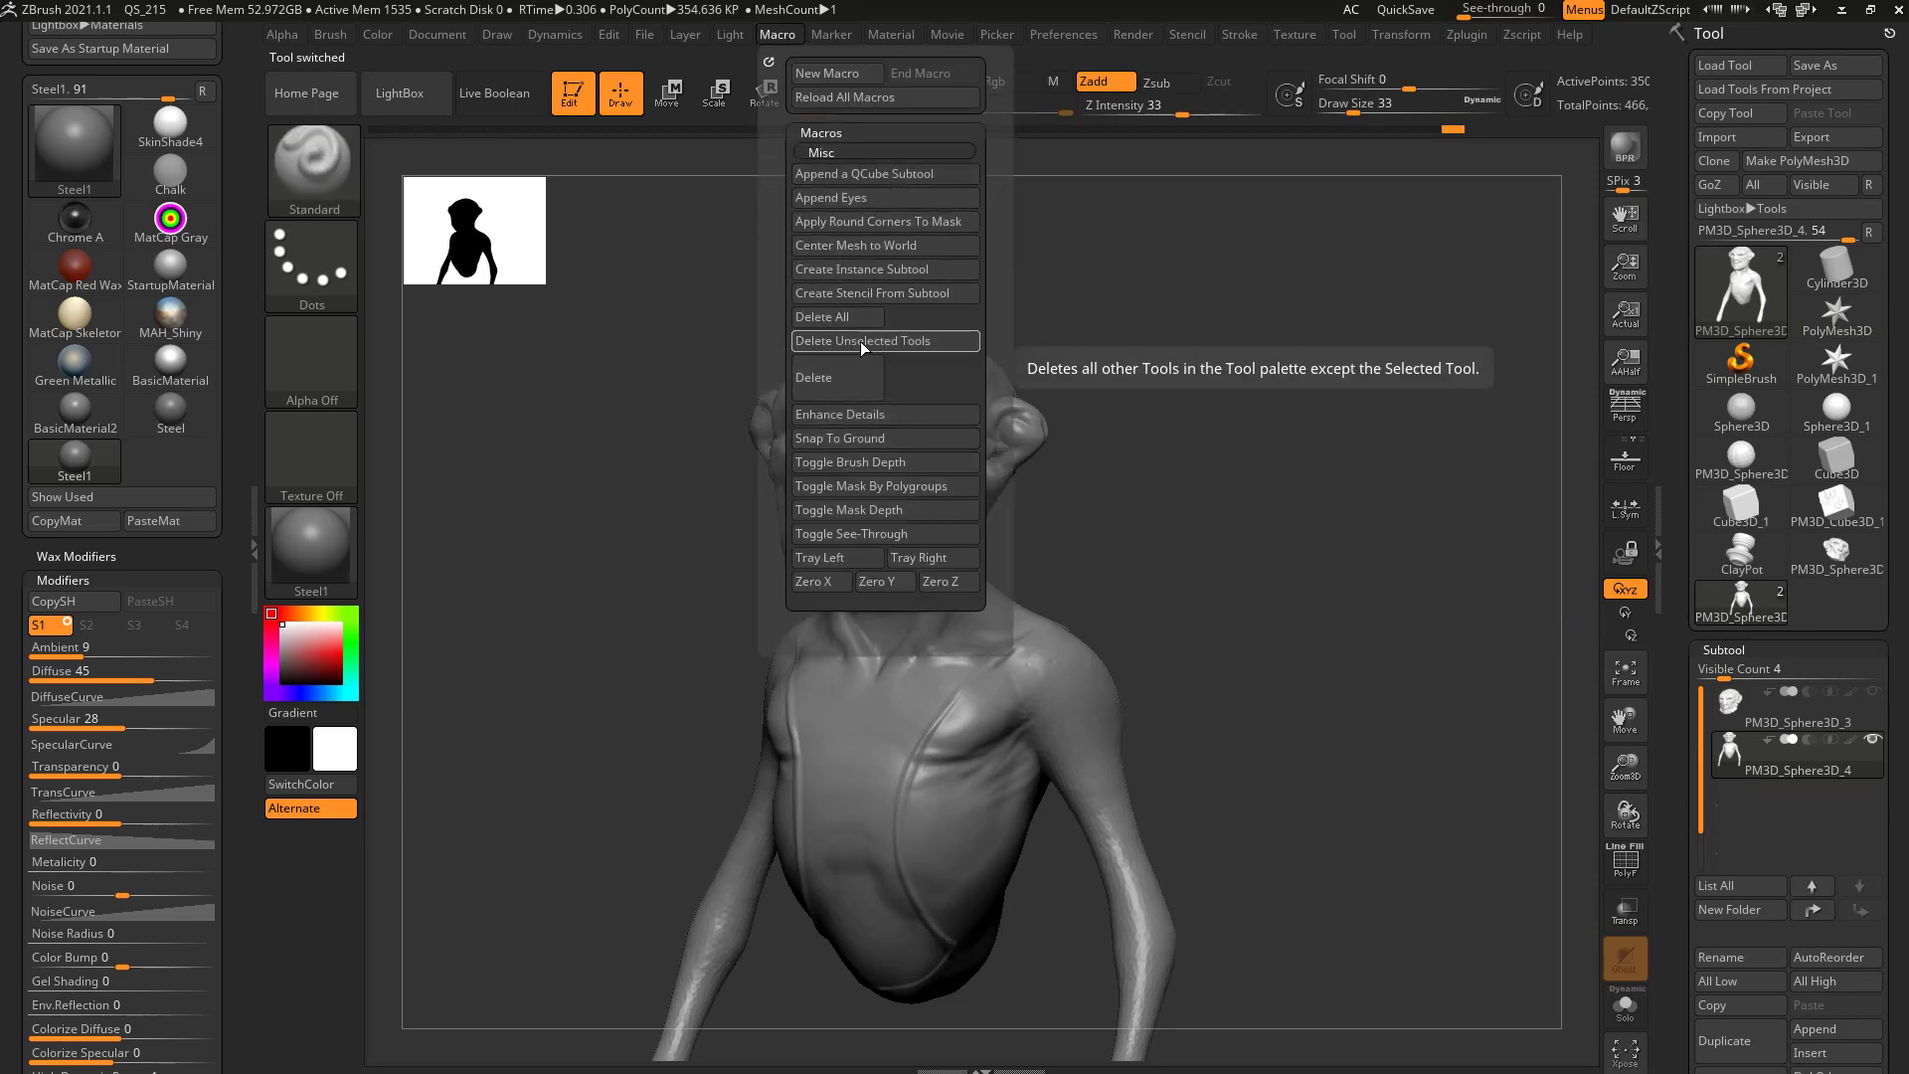
click(919, 343)
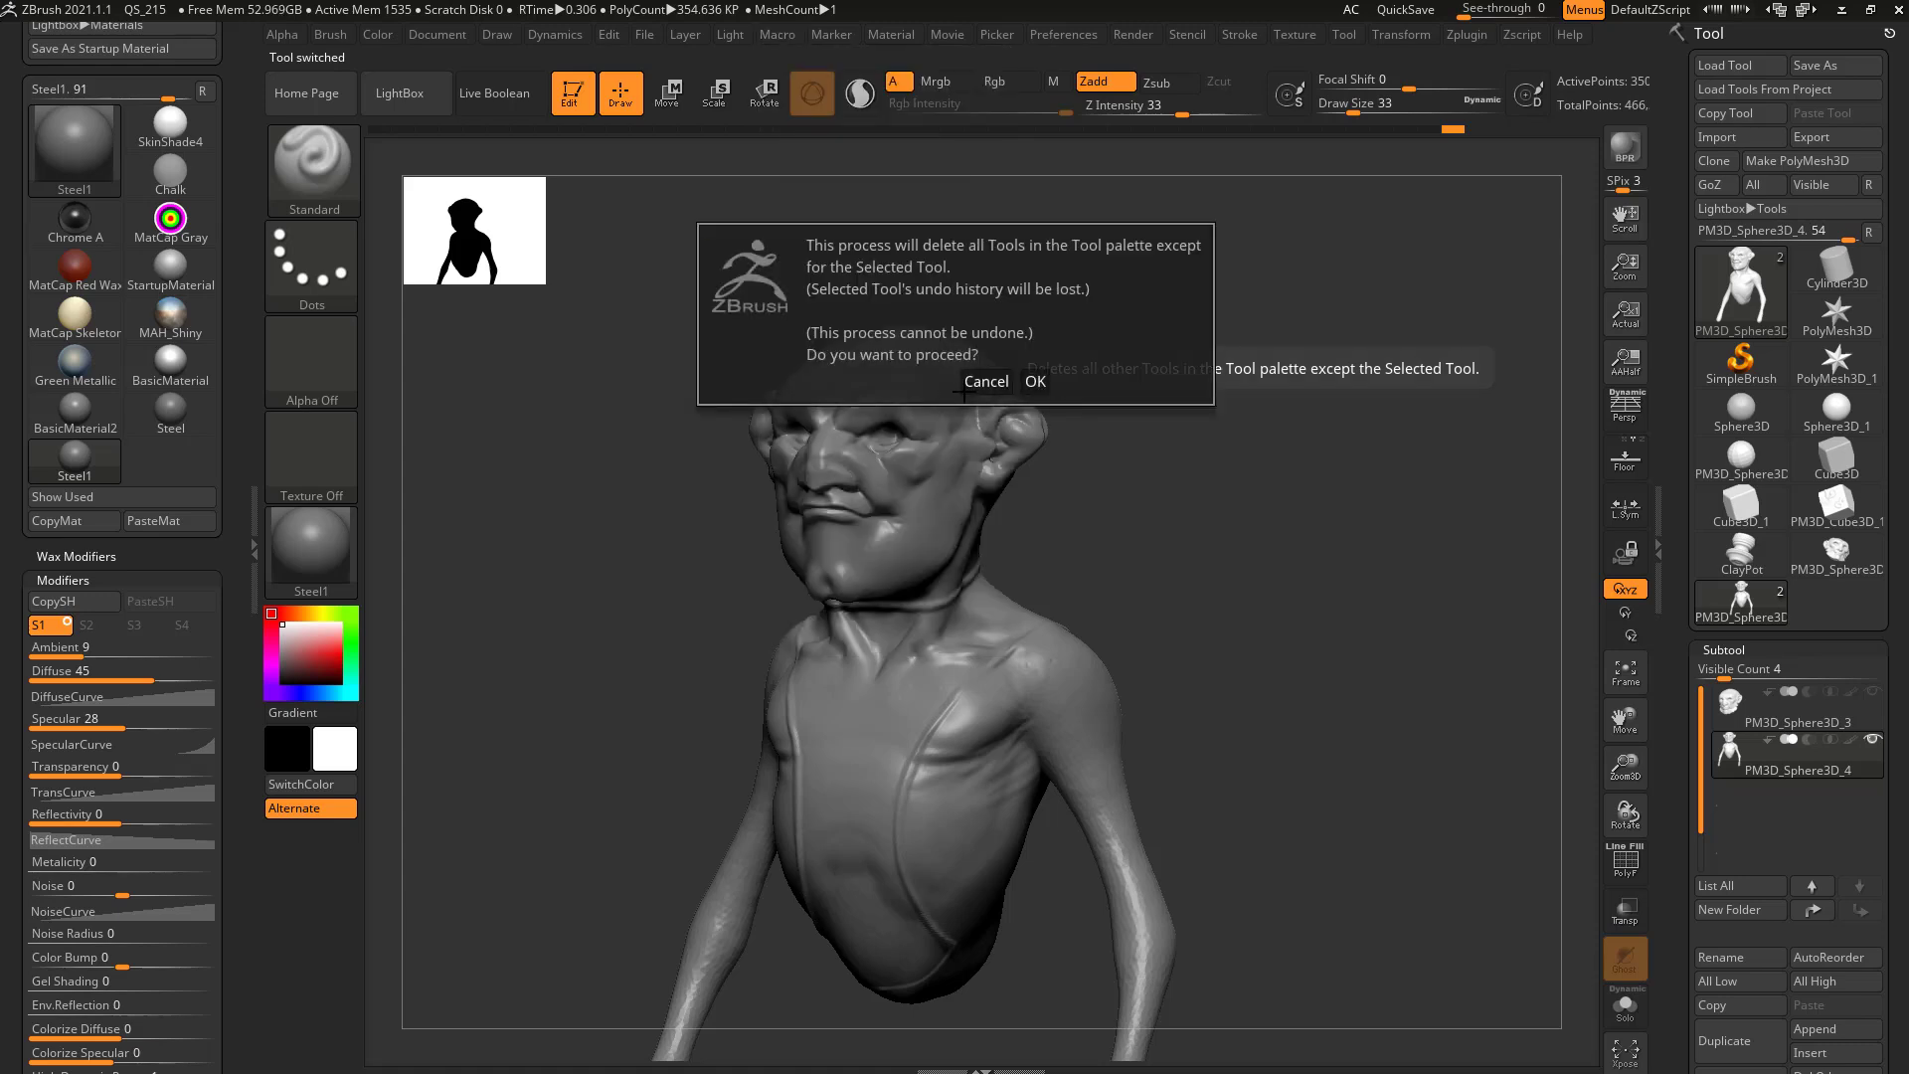
click(1034, 380)
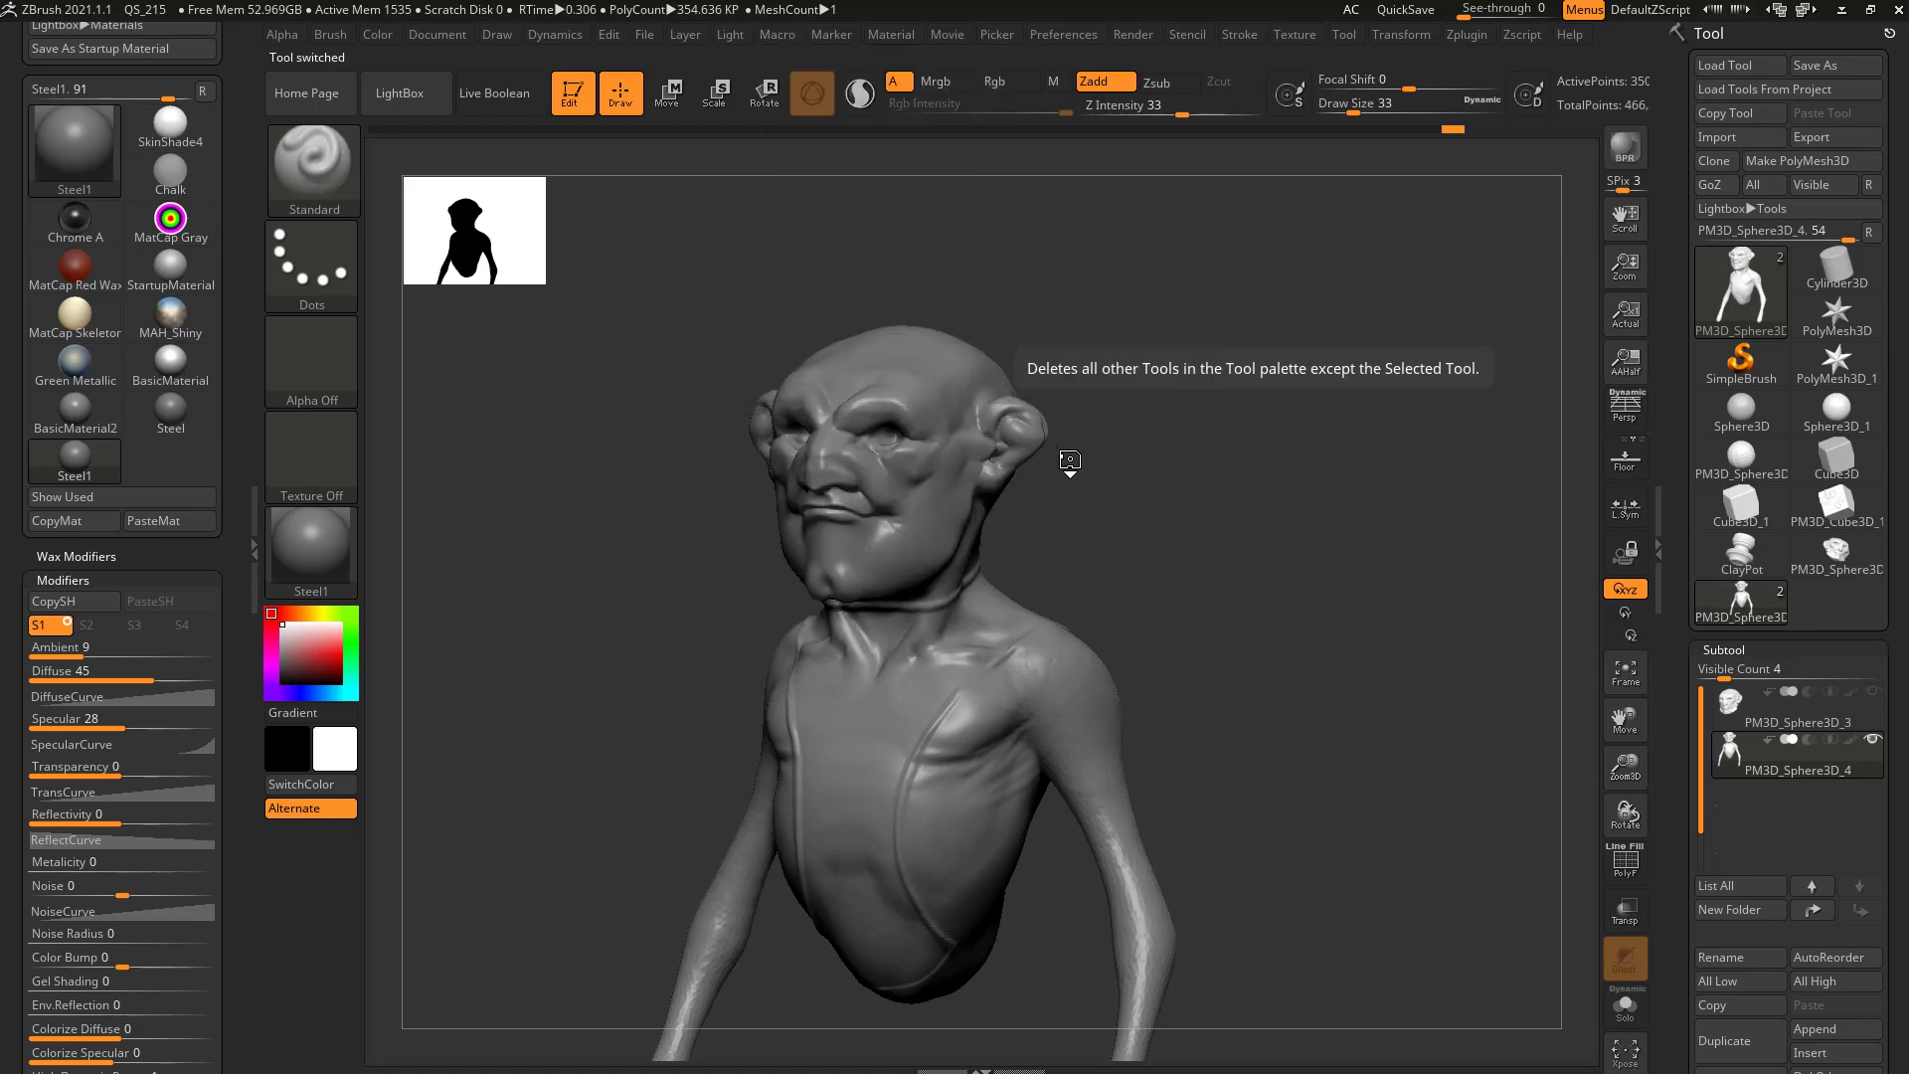
mouse_move(1748, 289)
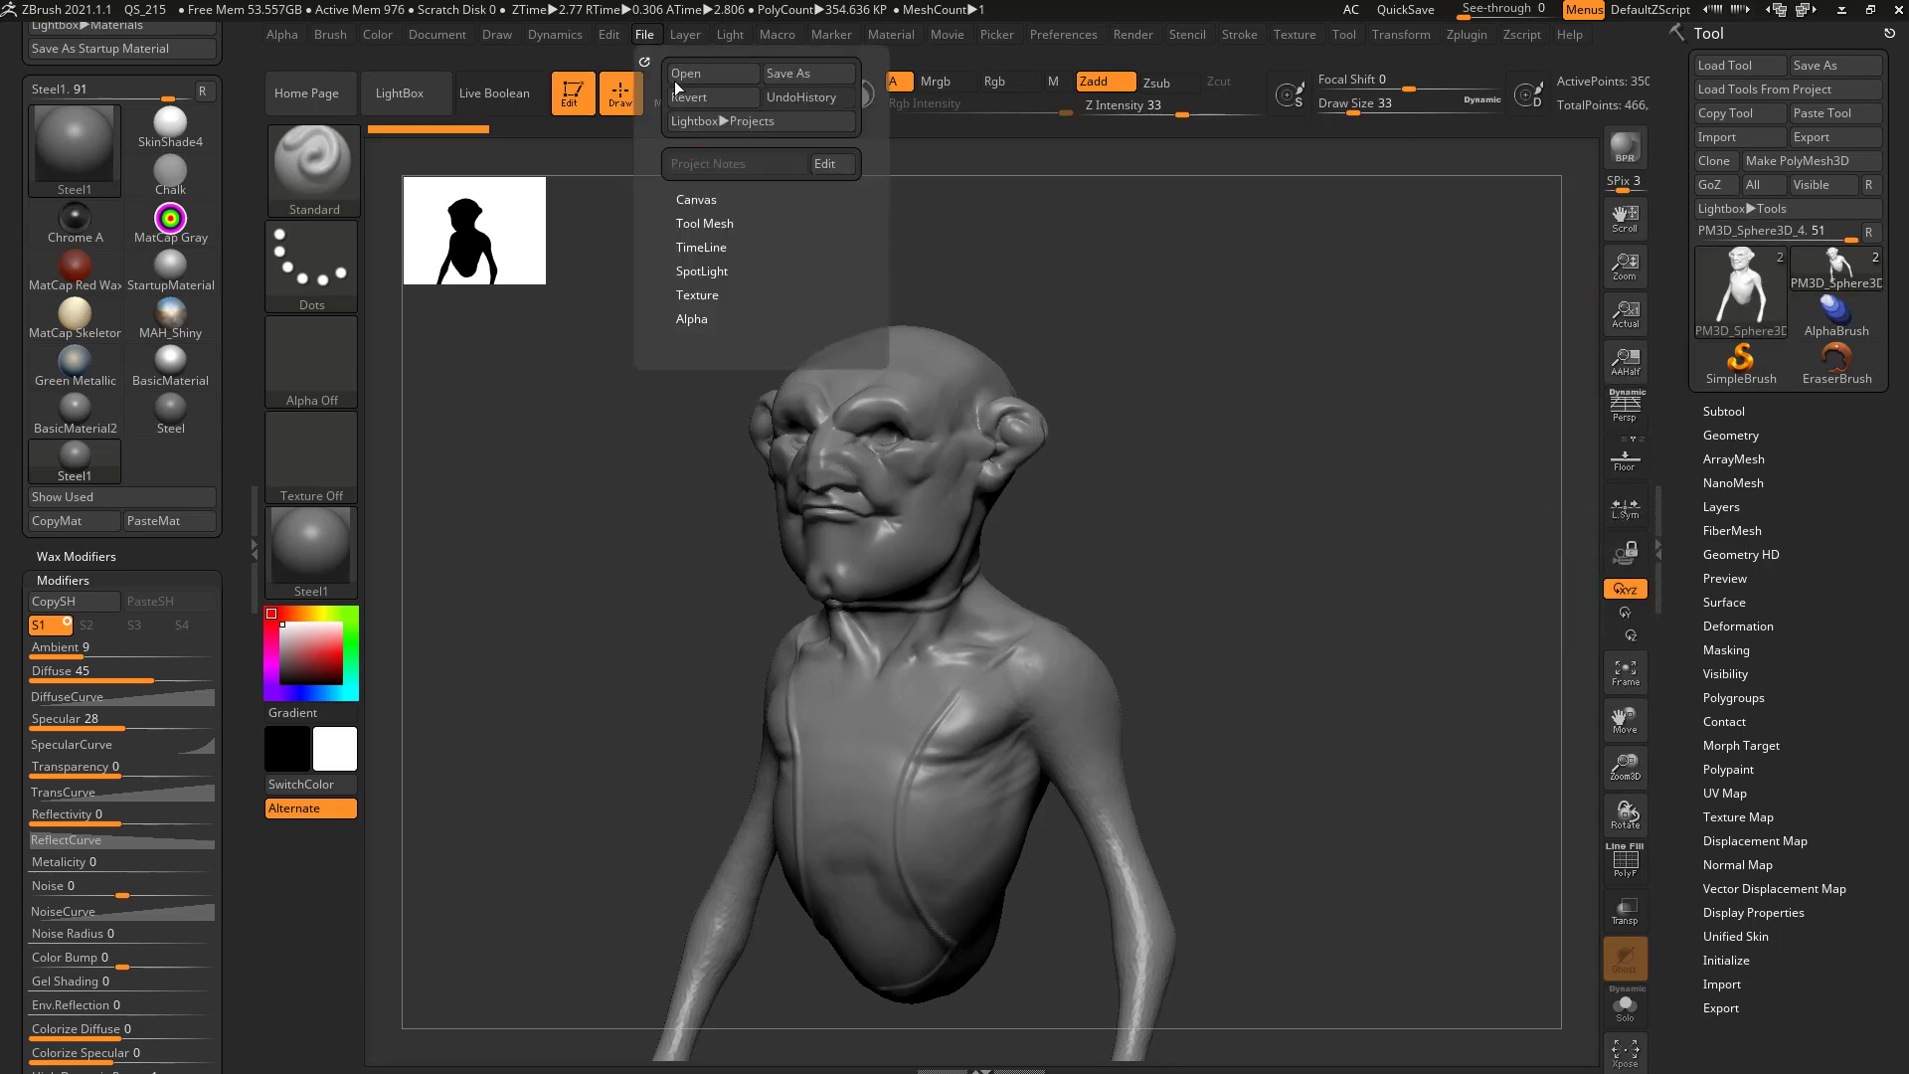
- Turn the figure to face front and browse the Material category in LightBox
mouse_move(1442, 437)
mouse_down()
mouse_move(1240, 455)
mouse_move(1334, 443)
mouse_move(1286, 433)
mouse_up()
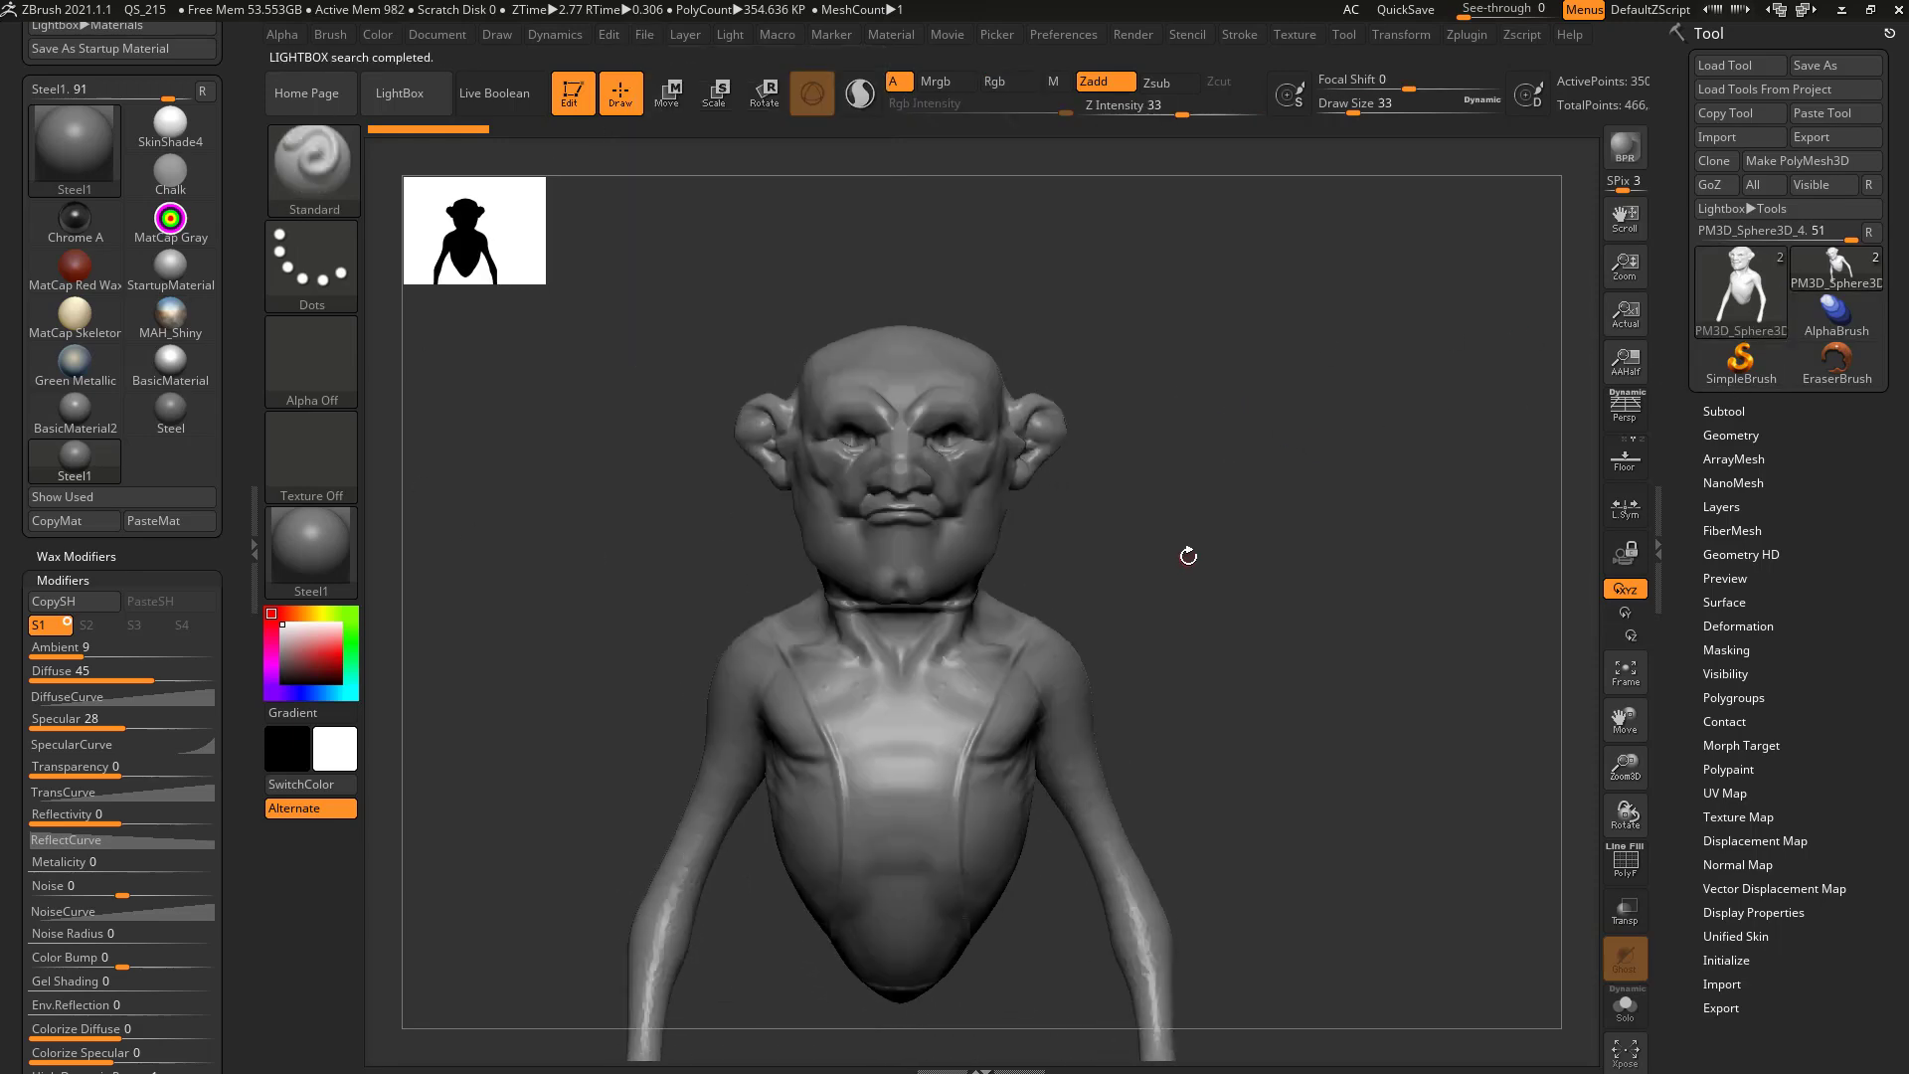
key(comma)
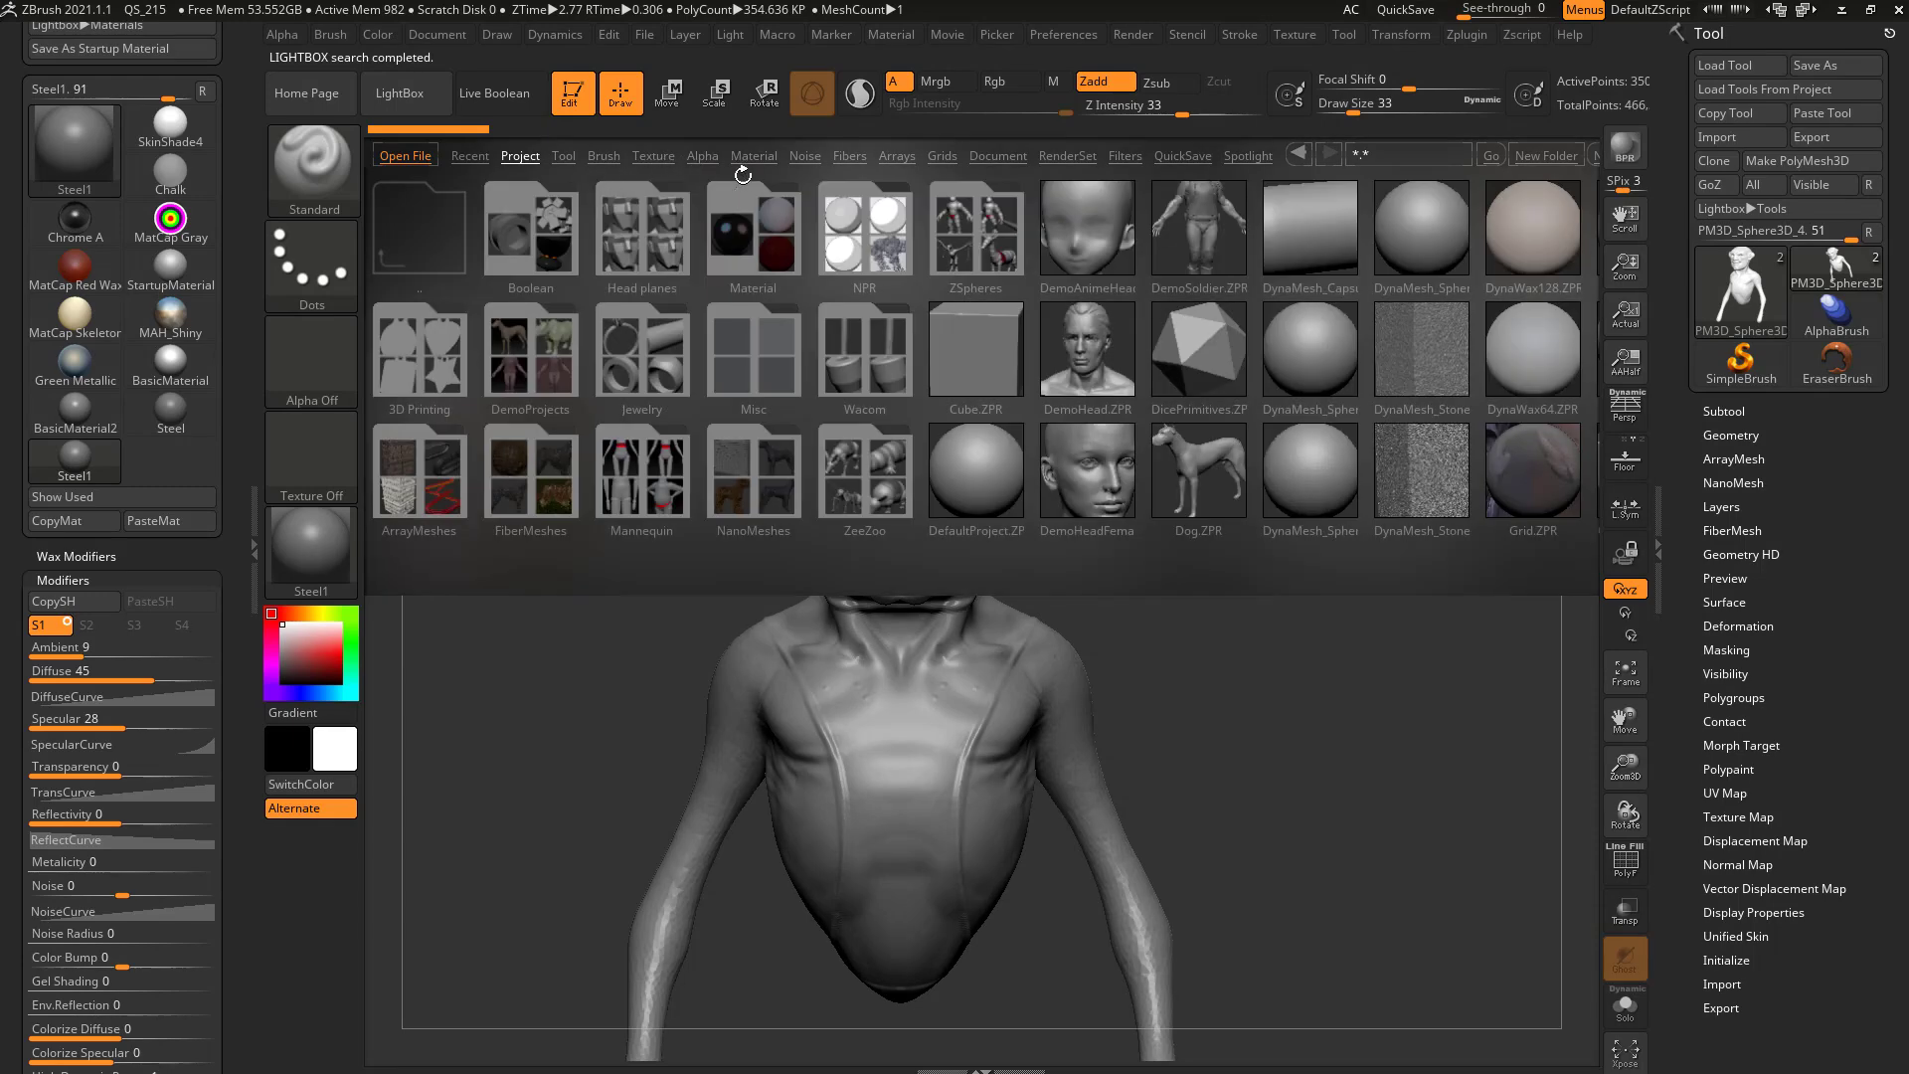
click(753, 156)
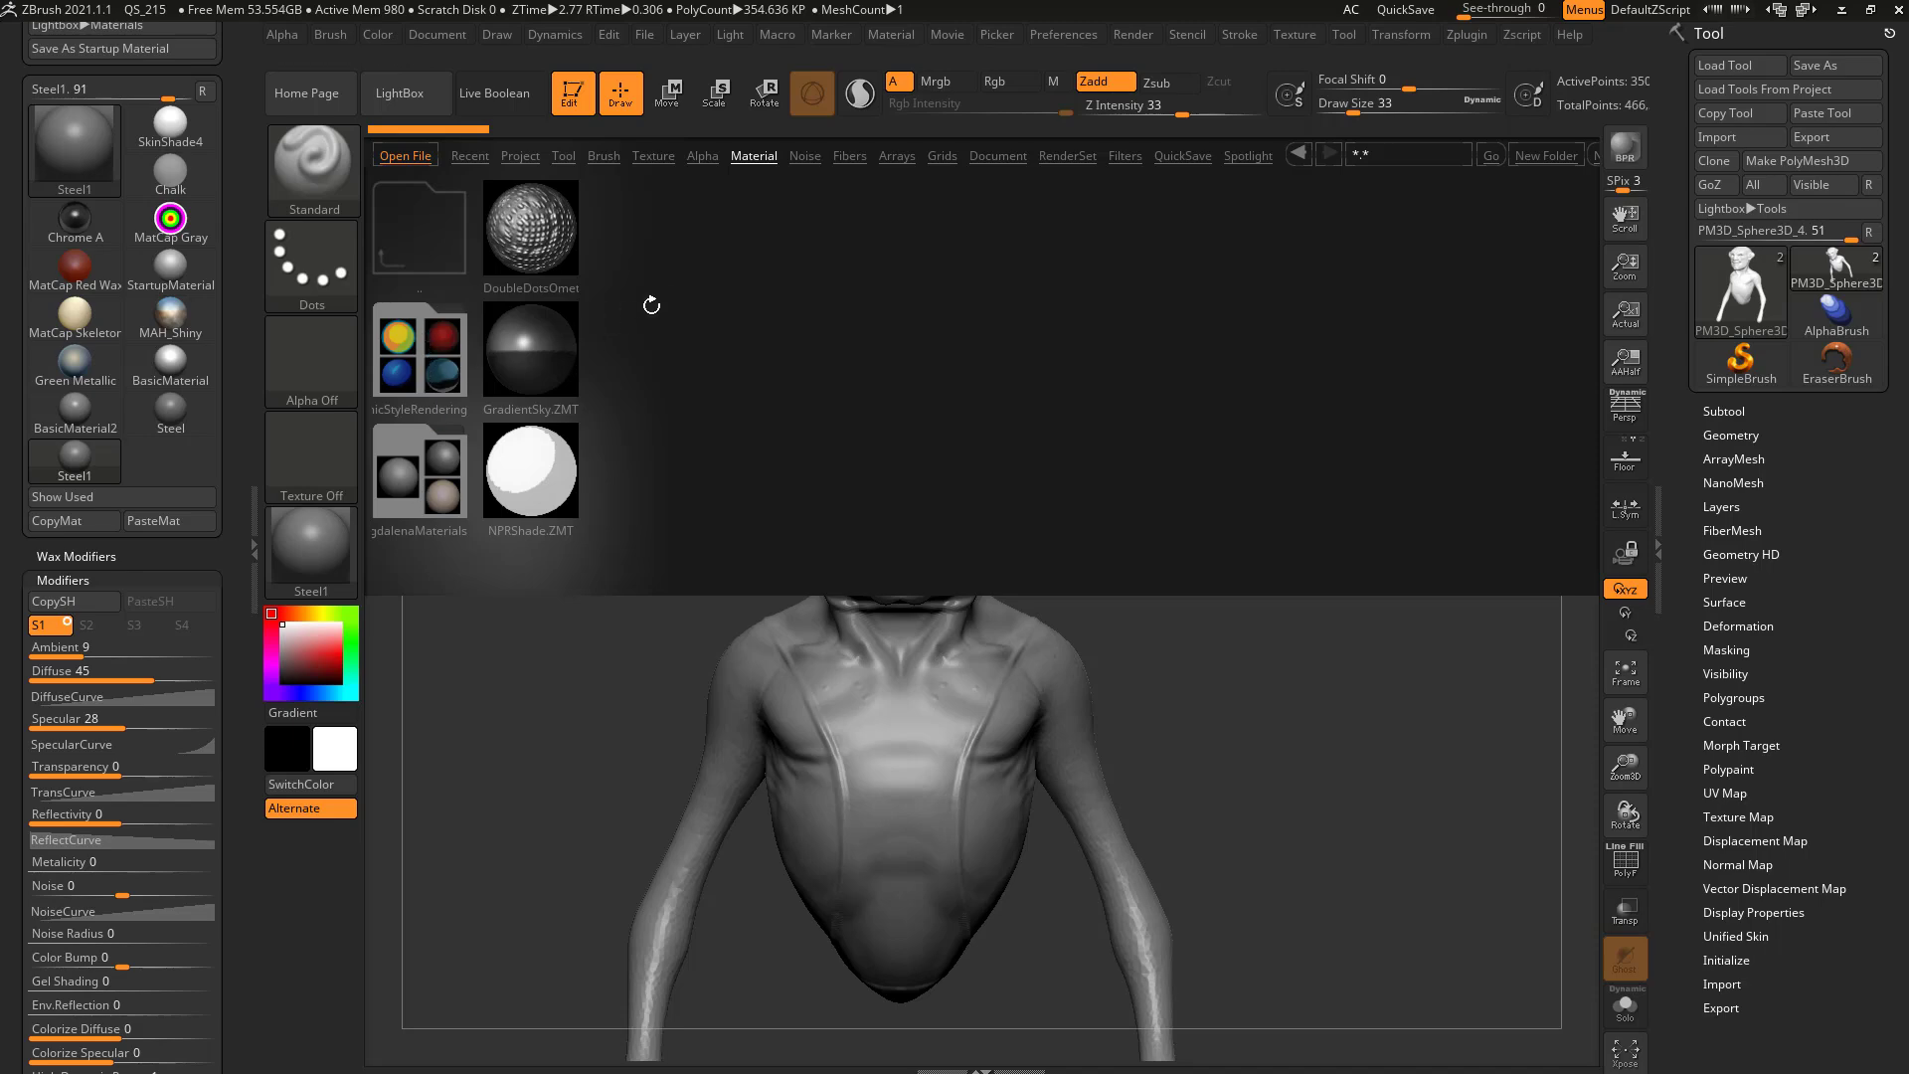
key(comma)
- Apply the standard BasicMaterial to the figure and locate the Save command for the material
click(330, 537)
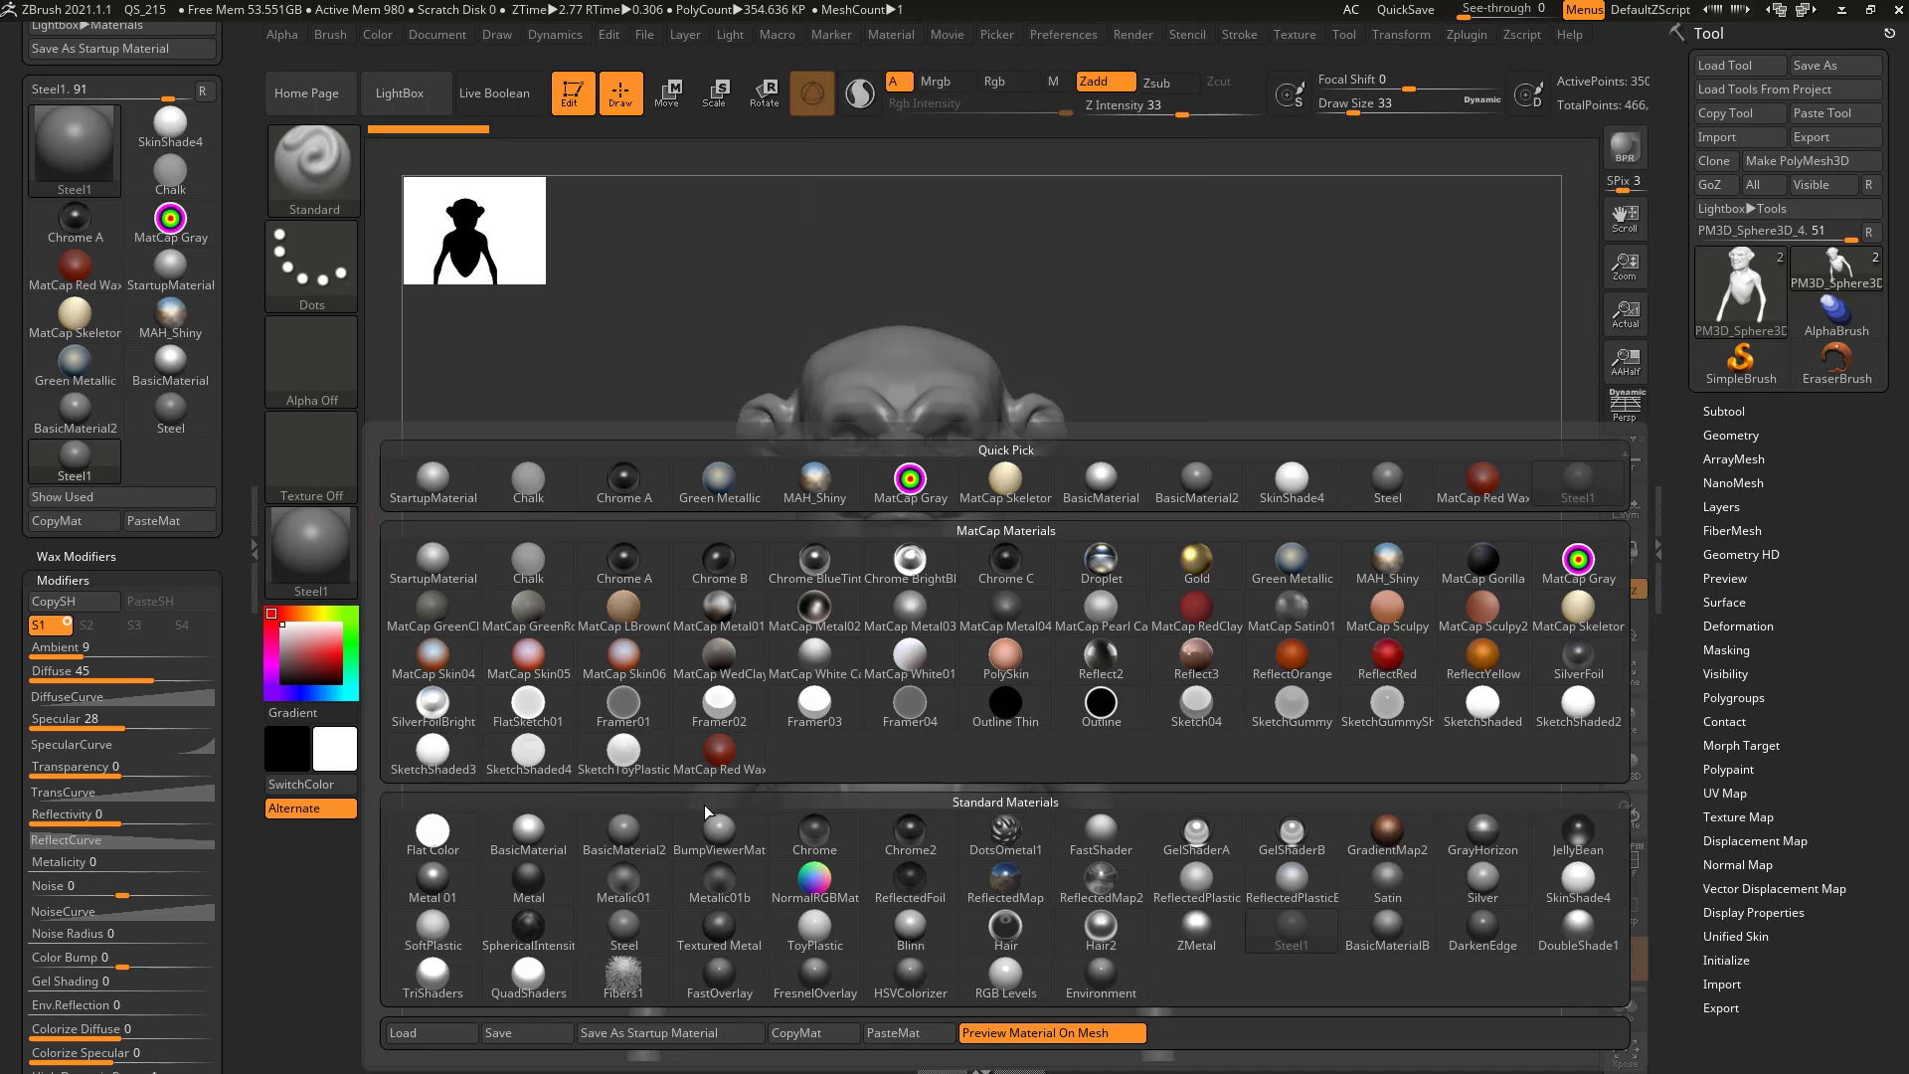
click(557, 830)
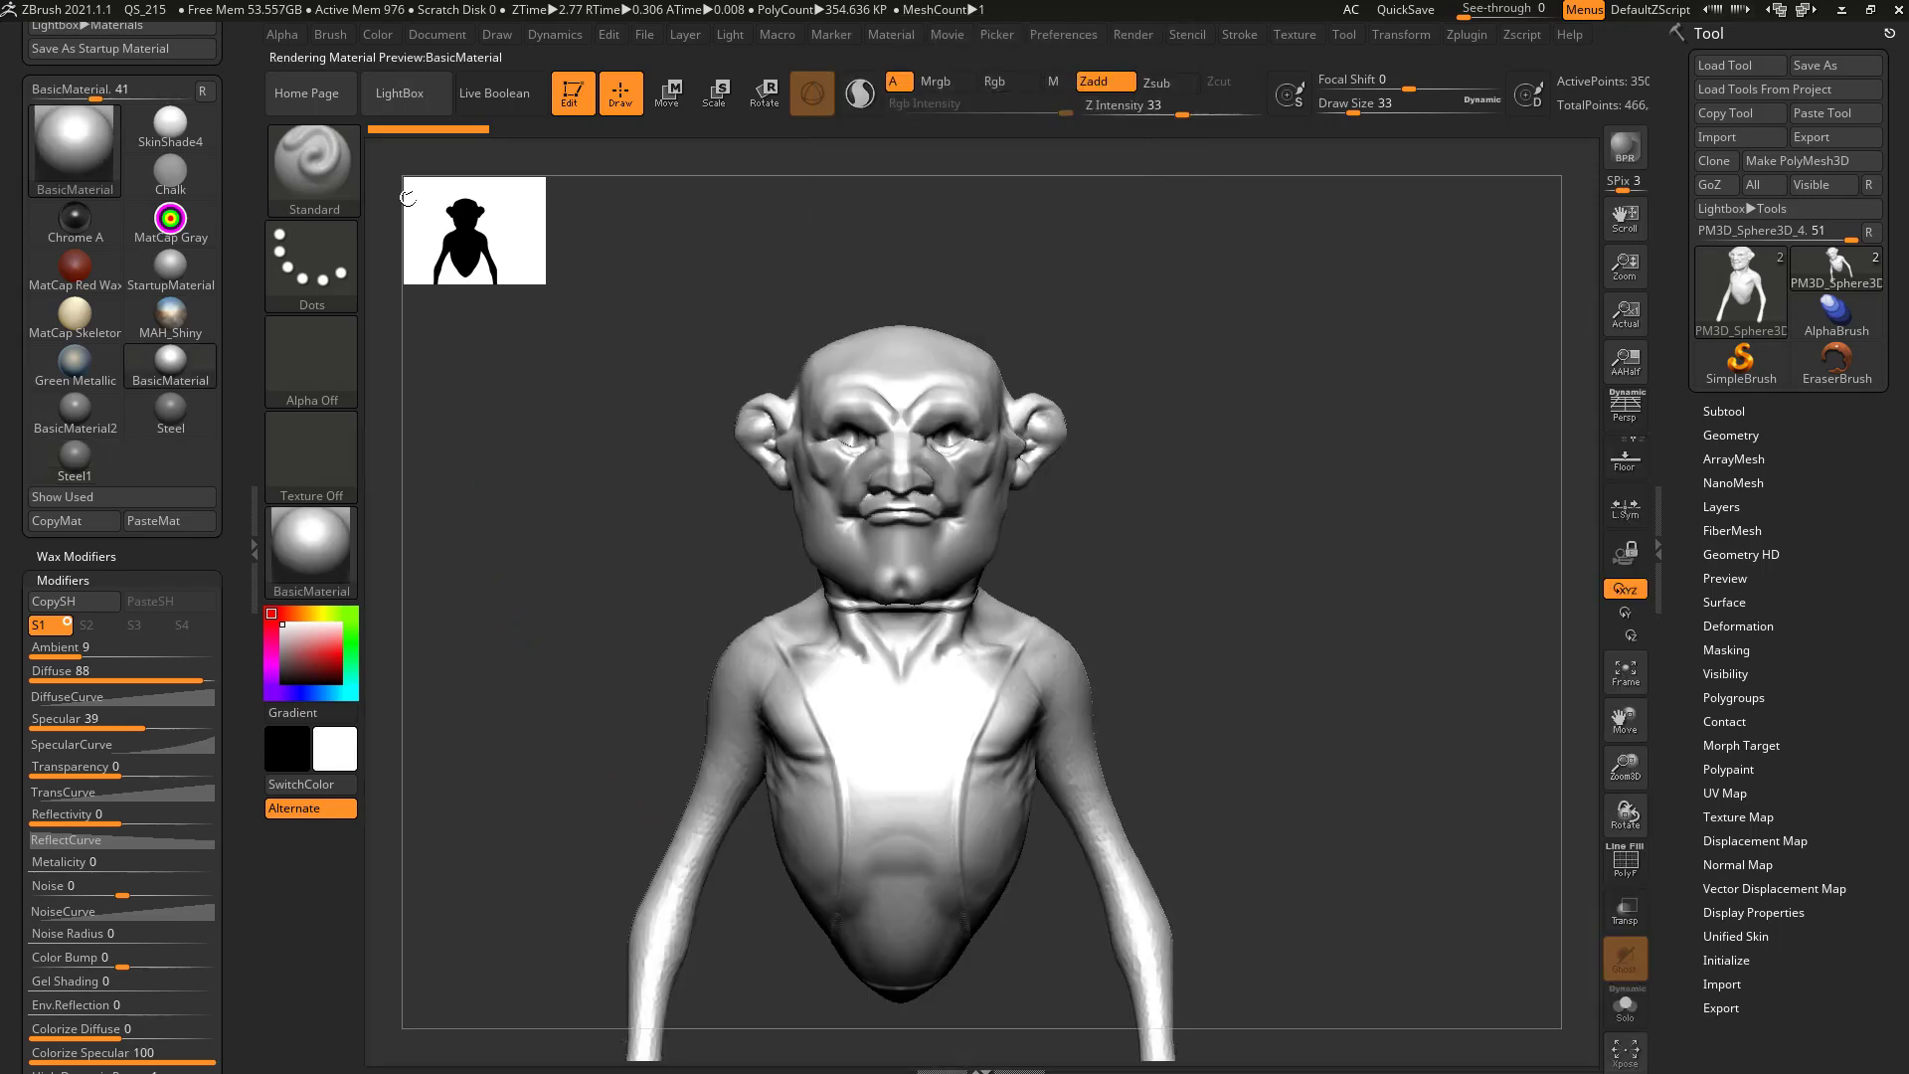
click(332, 553)
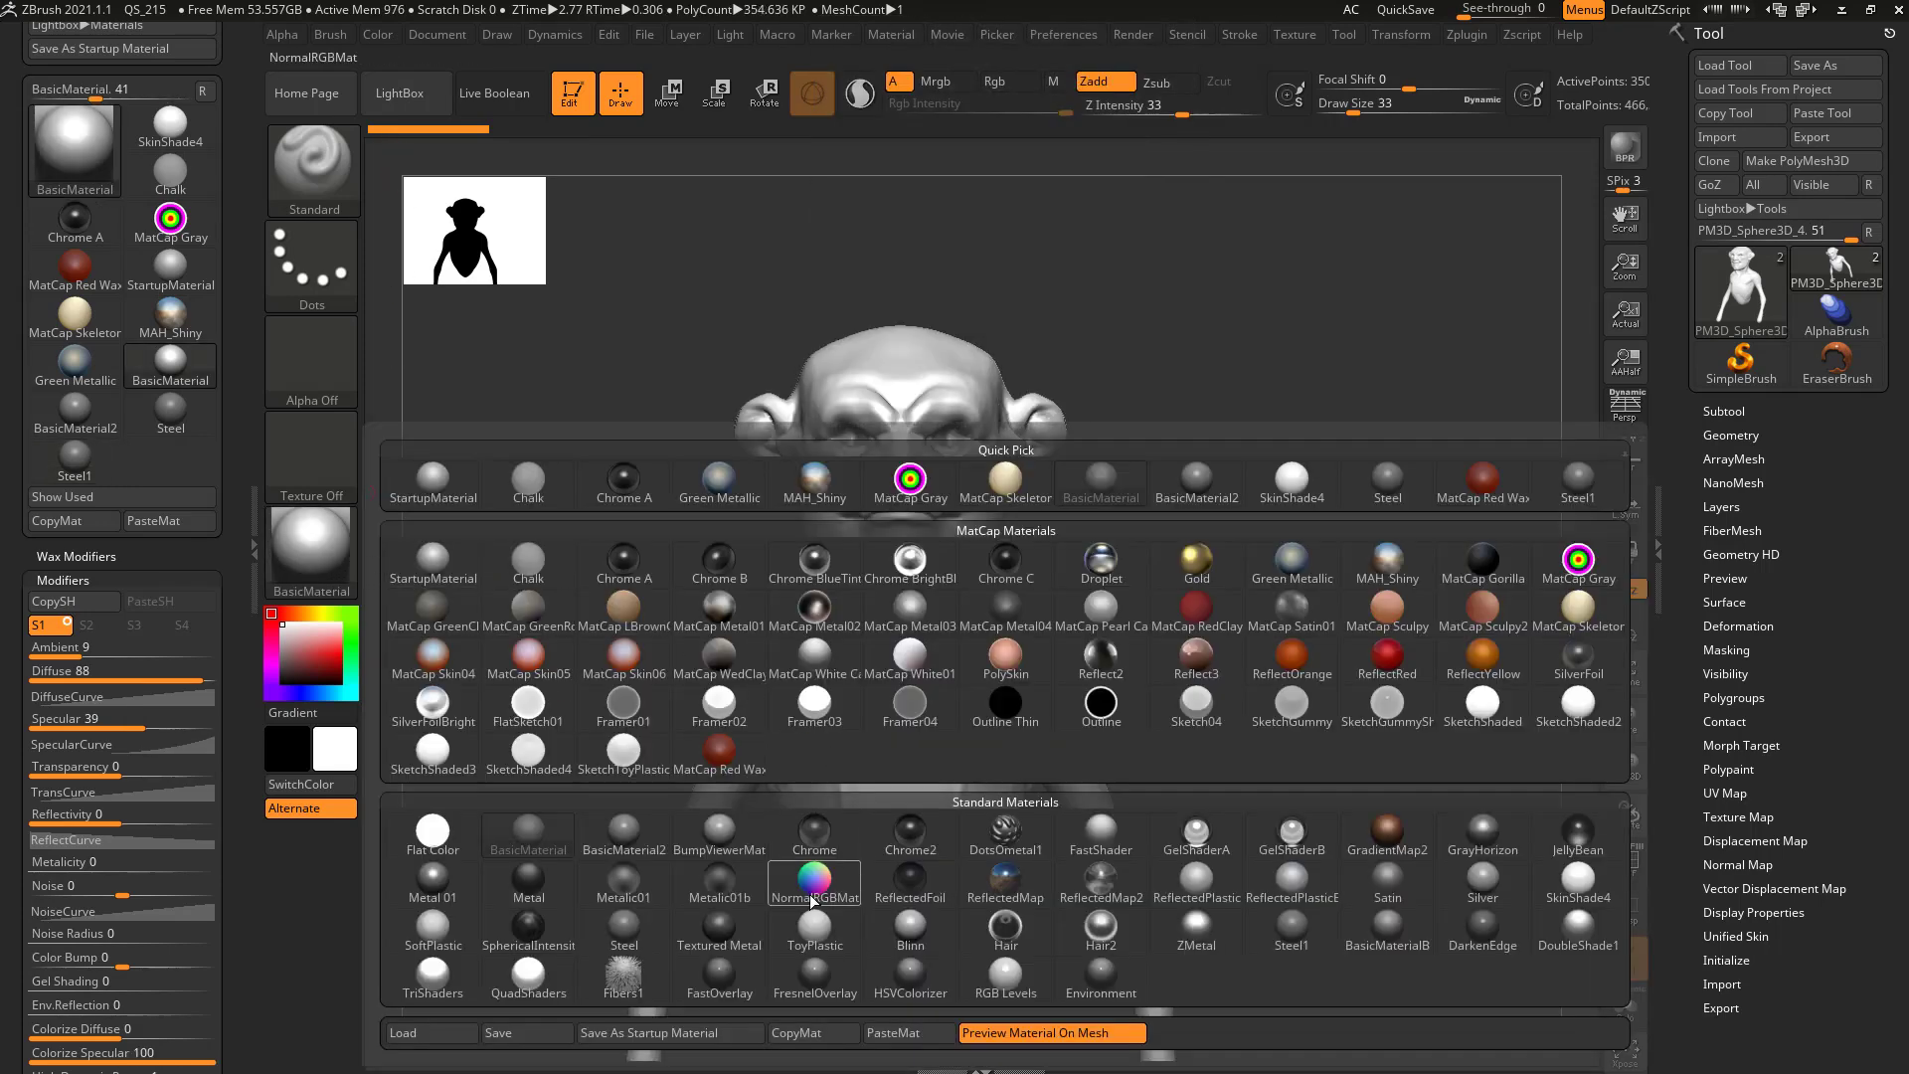
click(527, 1033)
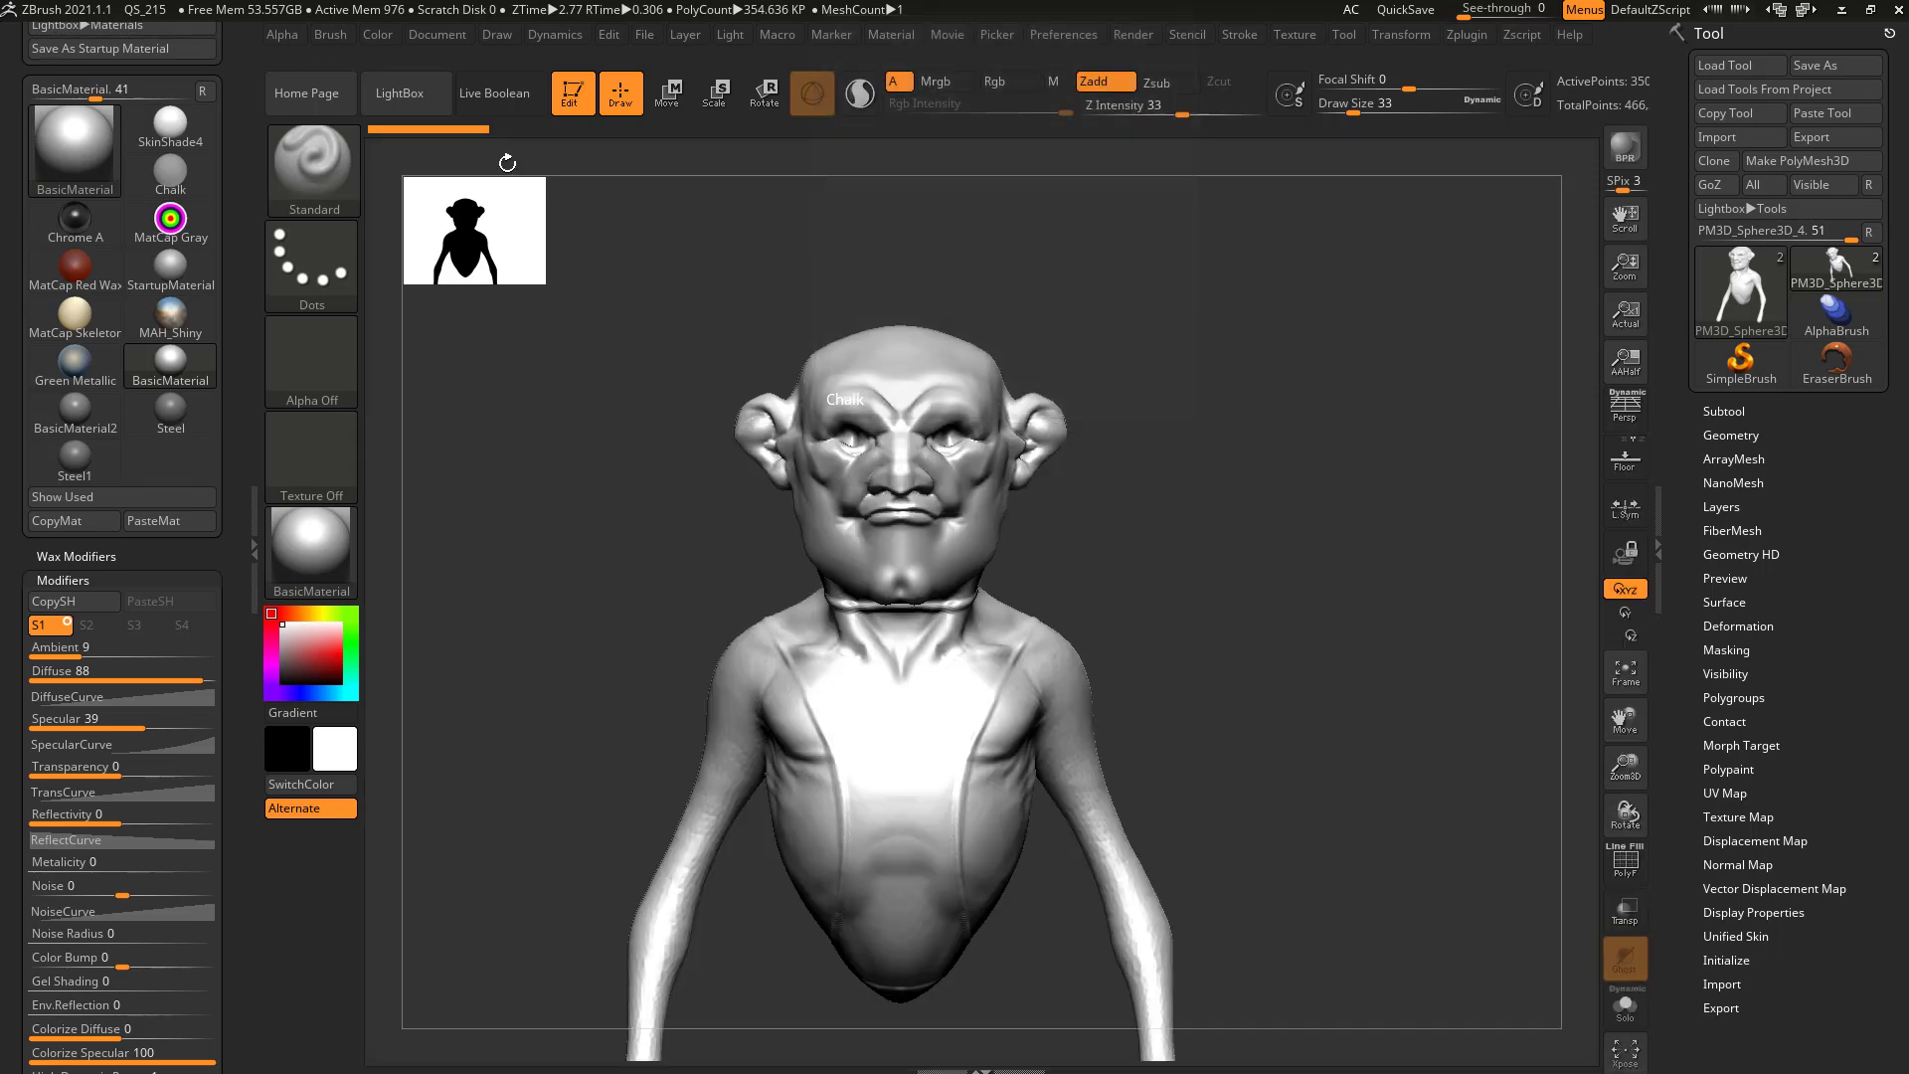
- Find the Material palette's shortcut to the LightBox materials, view the stored materials and close LightBox
click(891, 36)
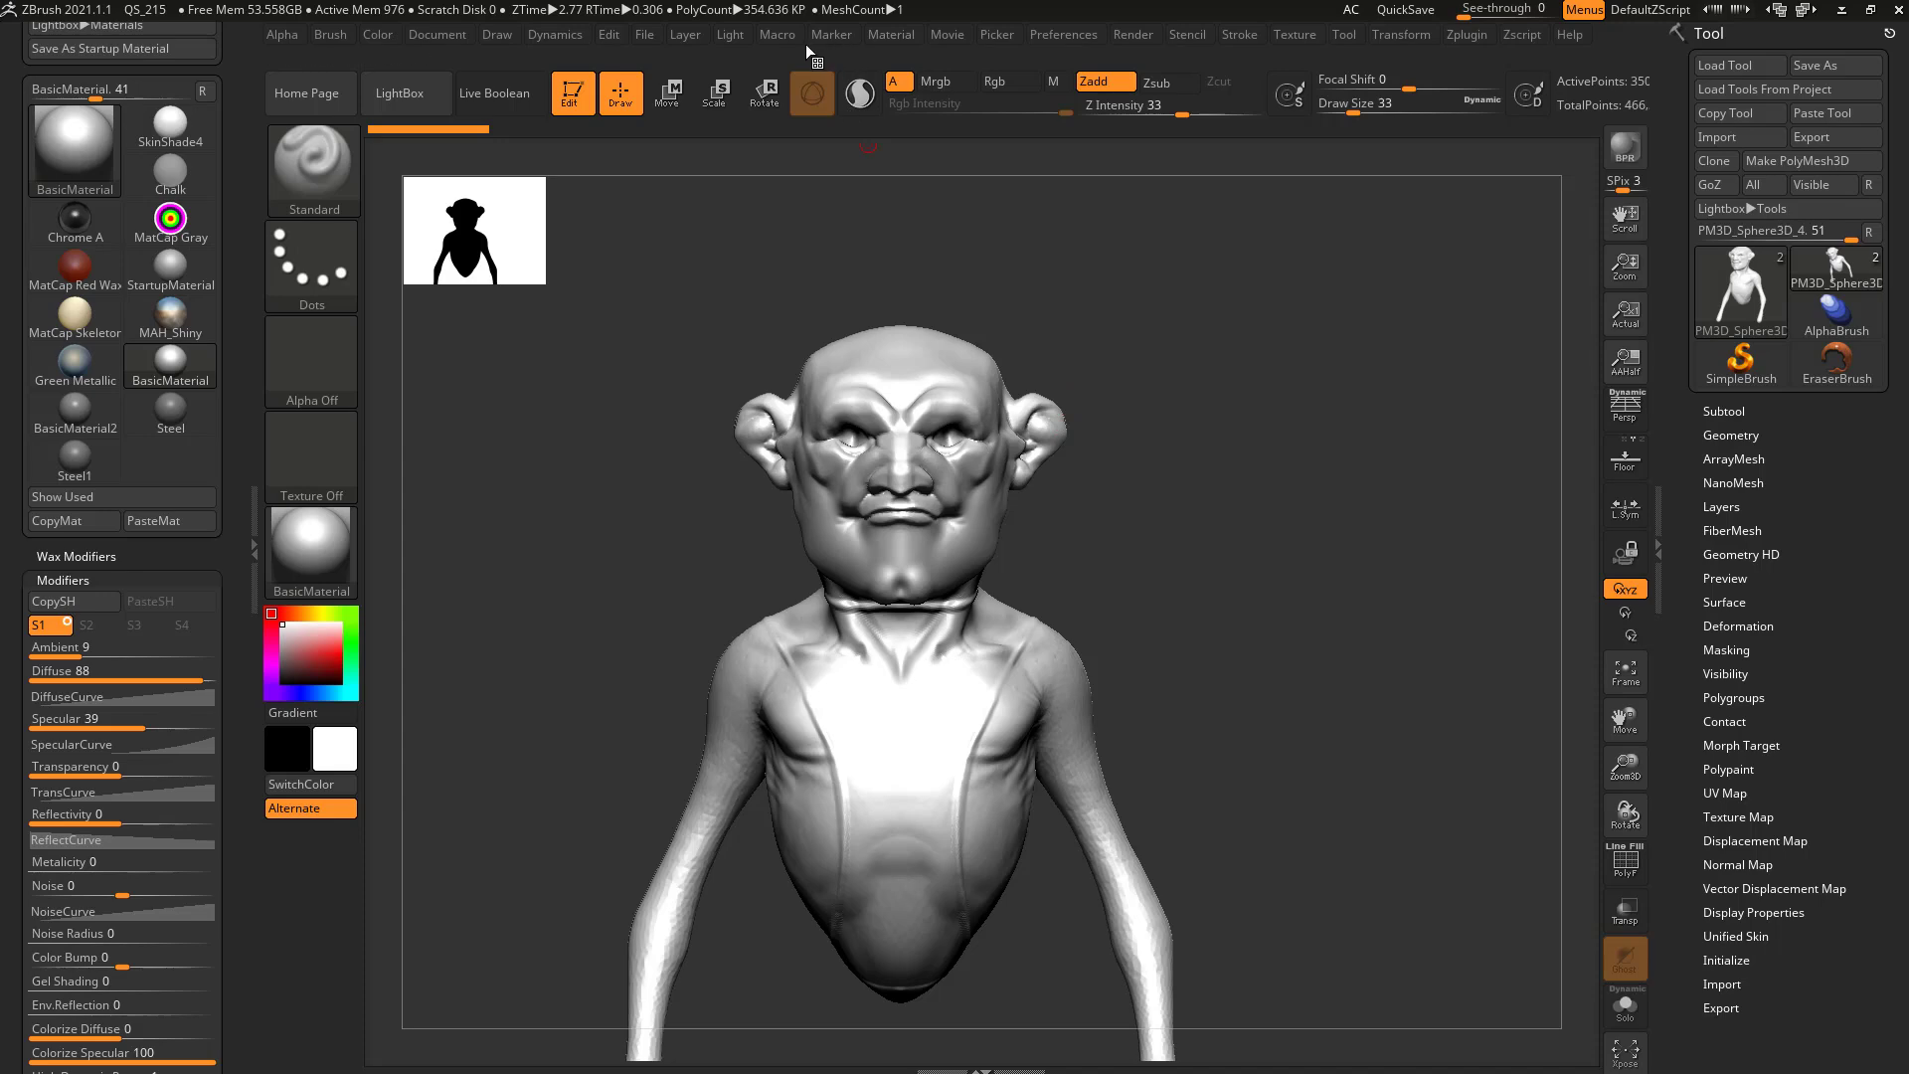
scroll(79, 217, up, 5)
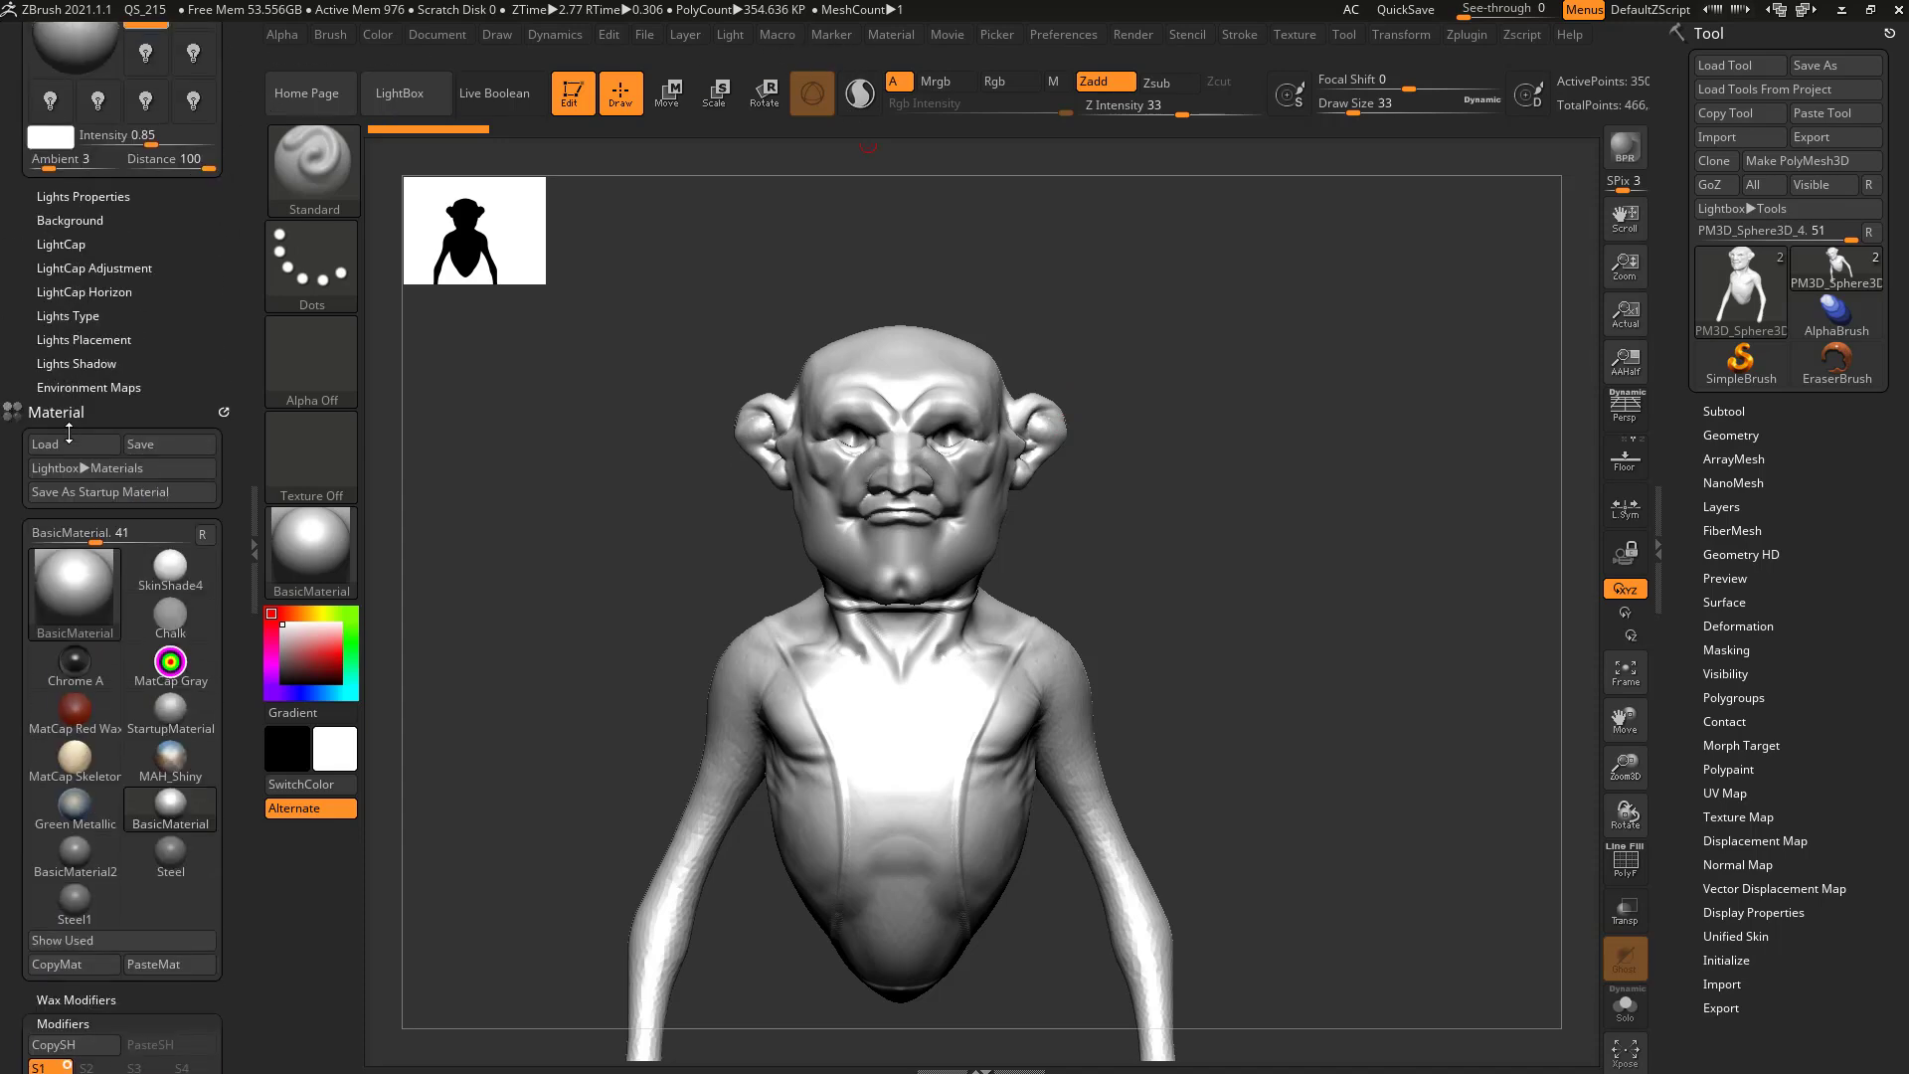
click(128, 468)
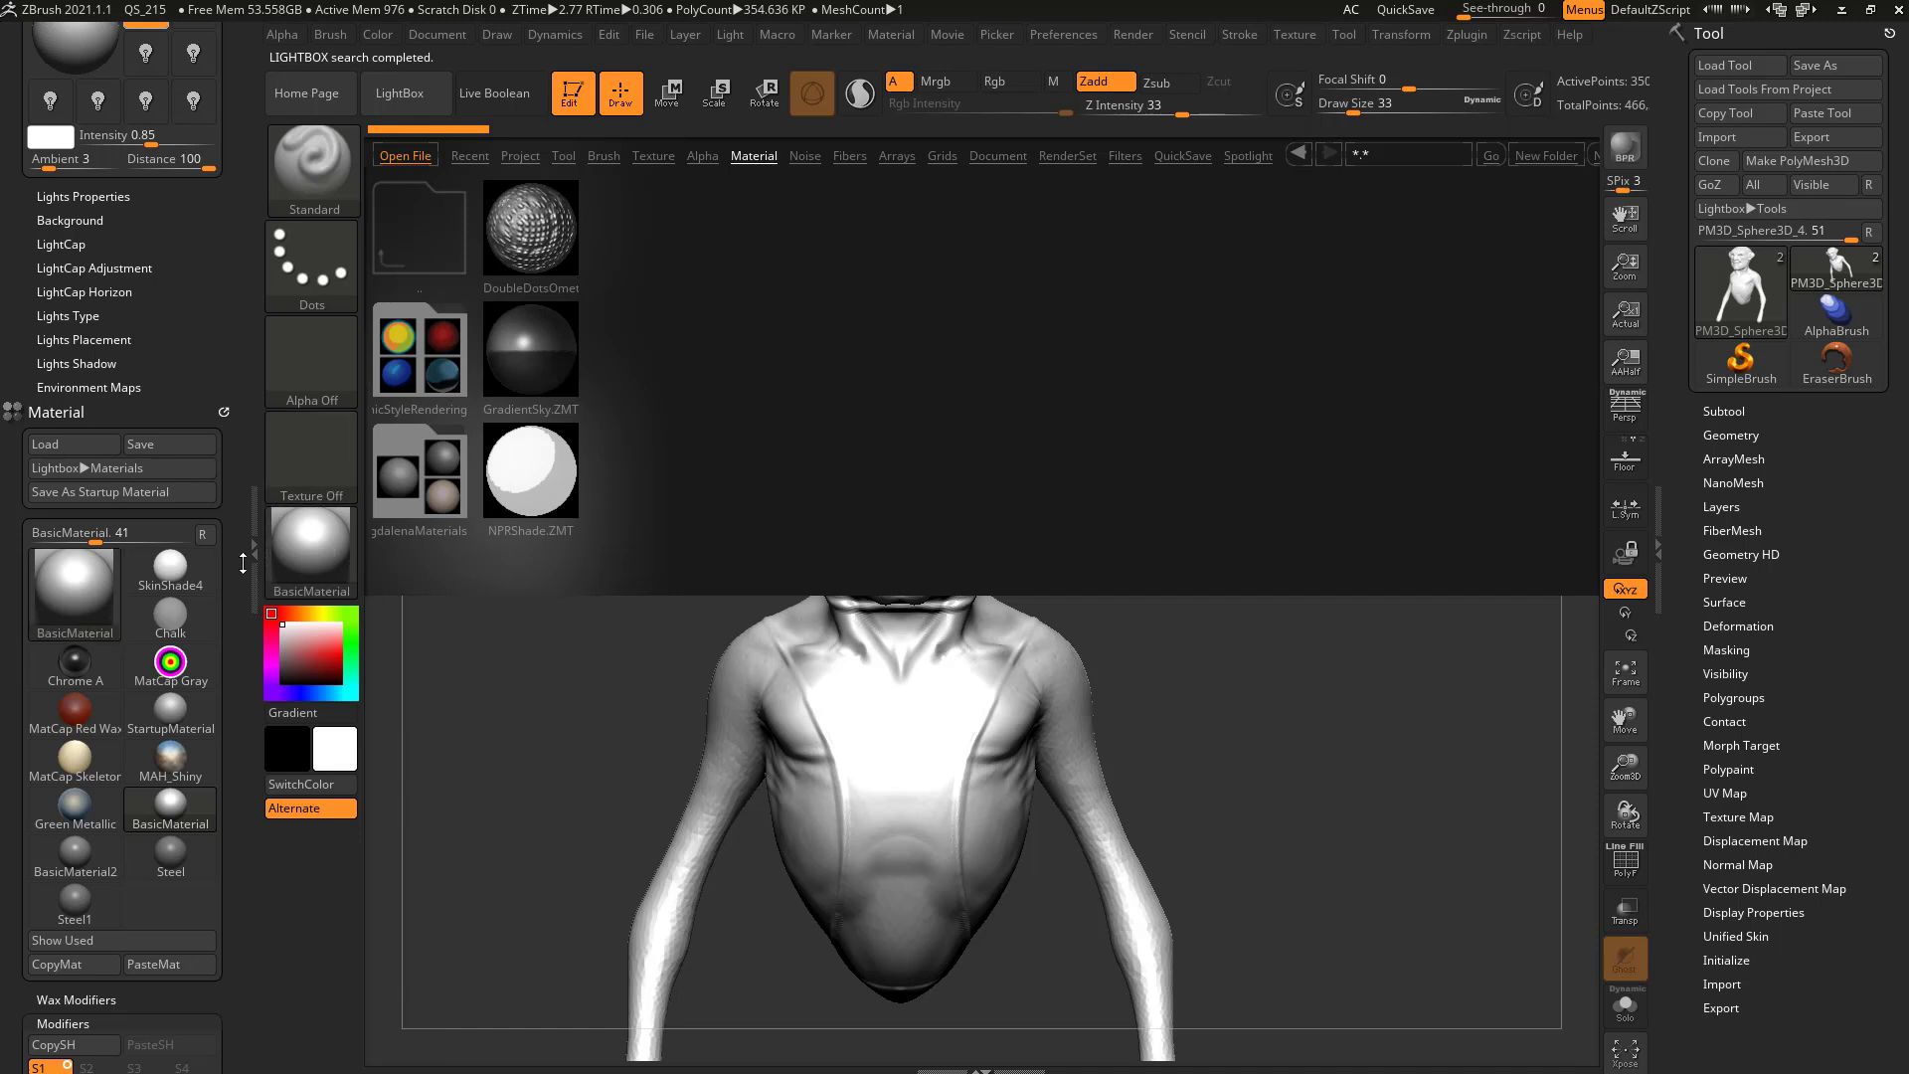
key(comma)
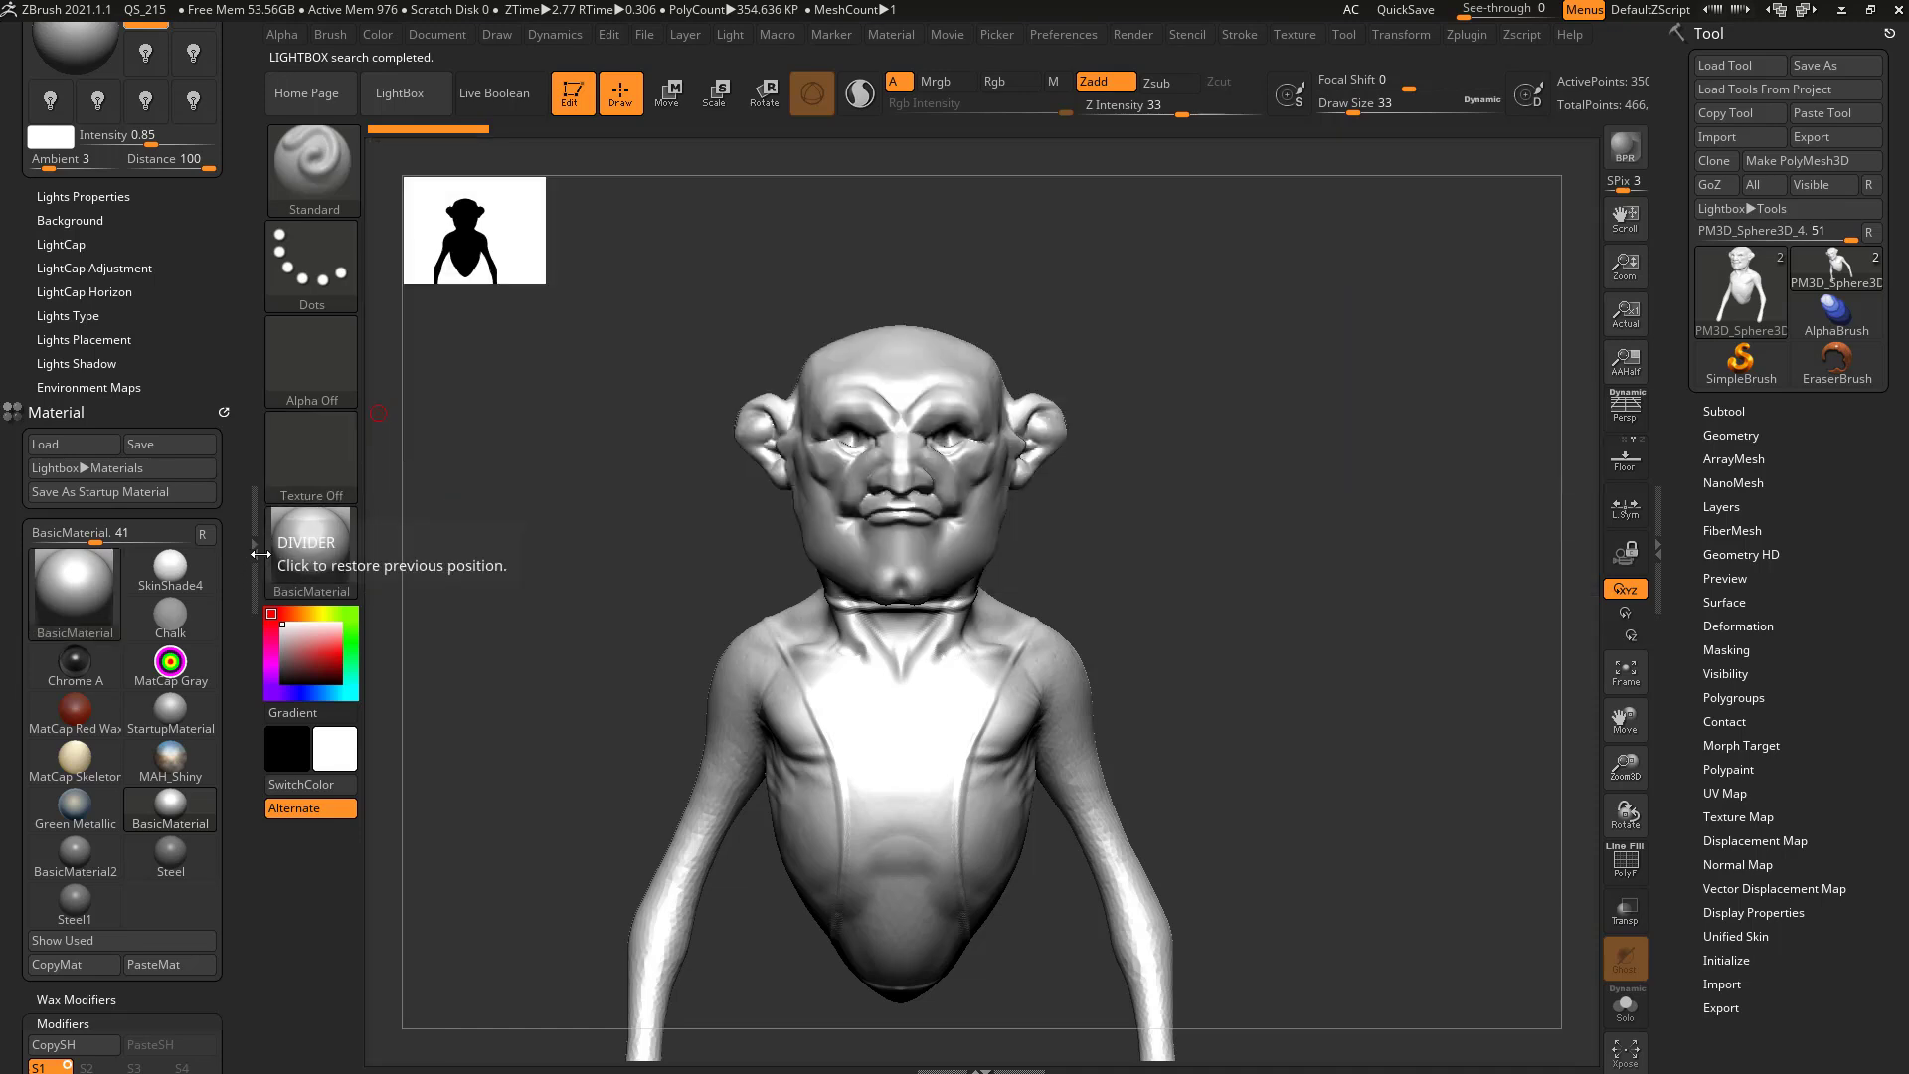